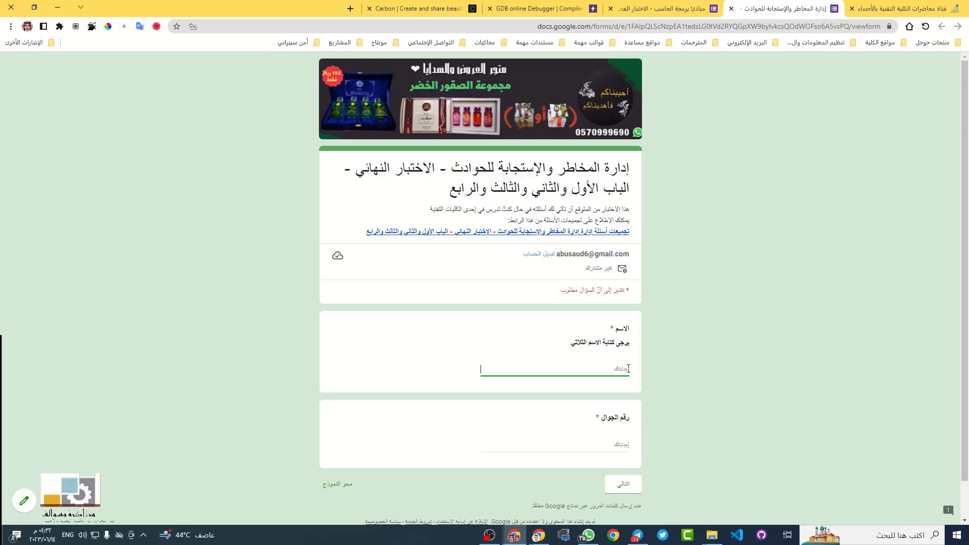
Switch the keyboard to Arabic and enter the student's full name in the name field
type("u")
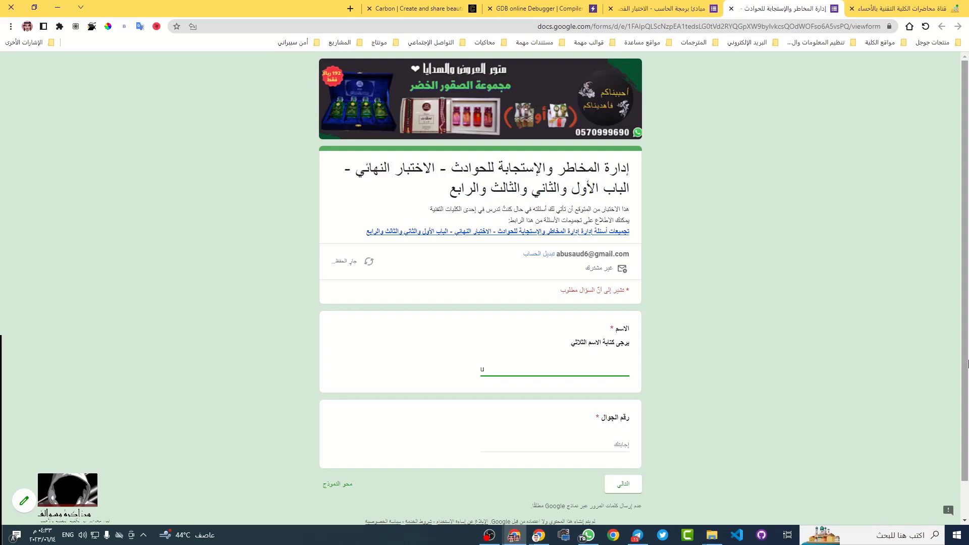
key("alt+shift")
key("BackSpace")
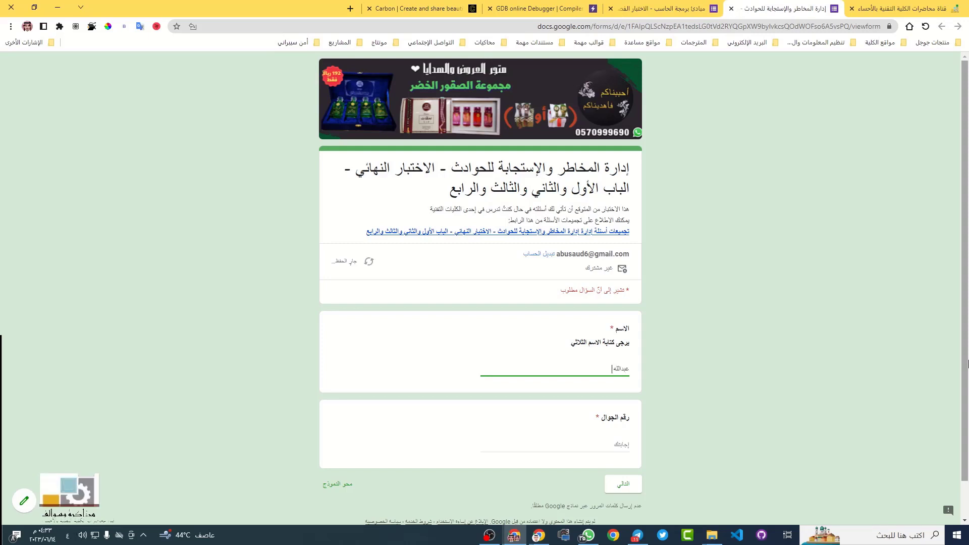
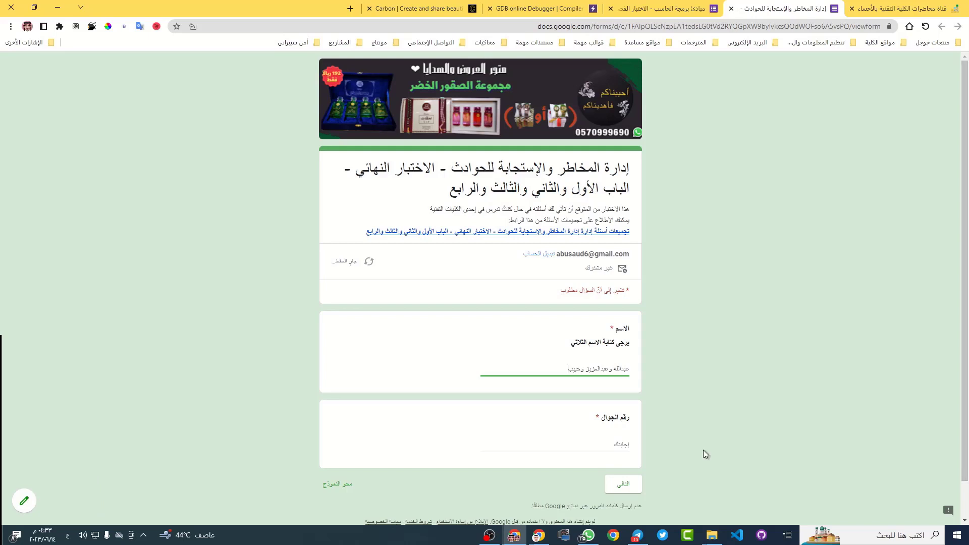
Enter the student's mobile number and continue to the next section of the form
left_click(628, 449)
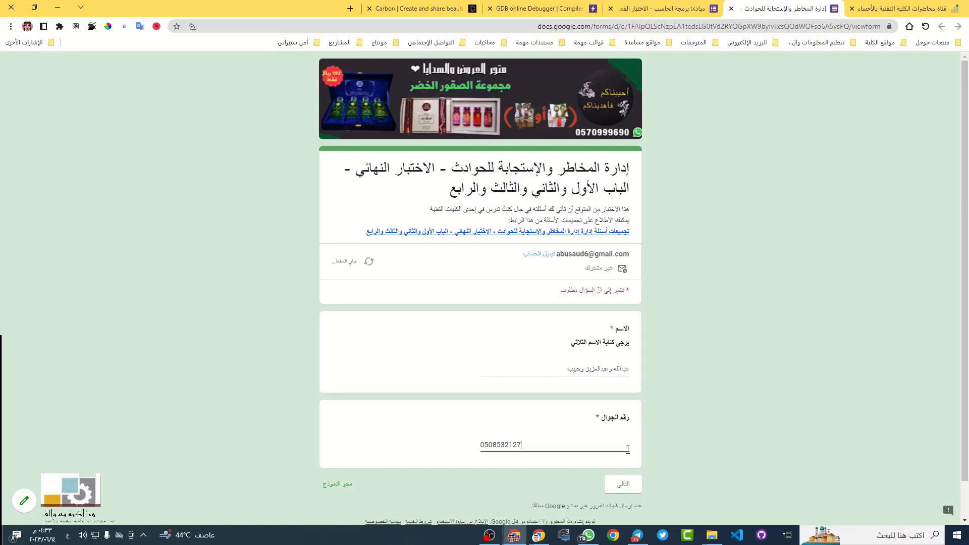
key("Return")
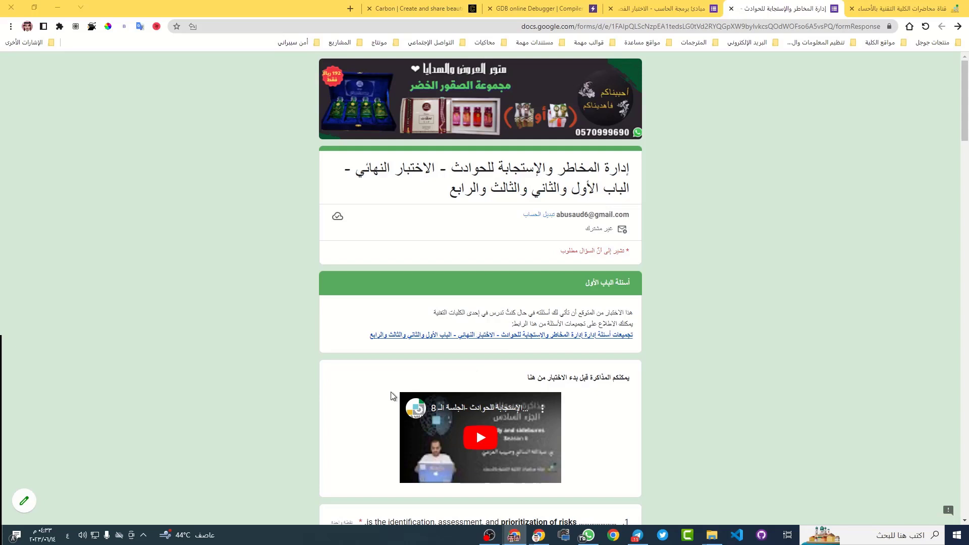
Scroll down below the study video until questions 1–3 are visible
scroll(482, 333, "down", 2)
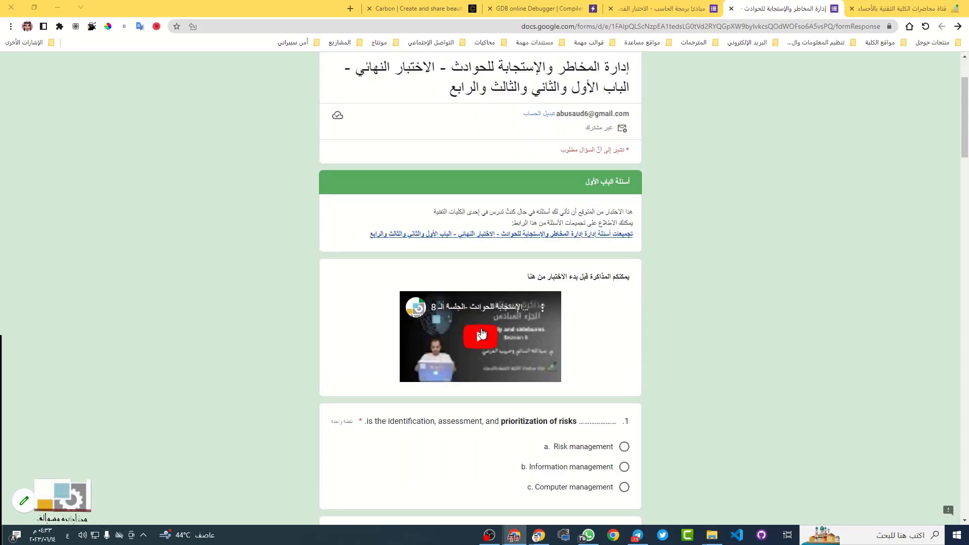
scroll(481, 333, "down", 5)
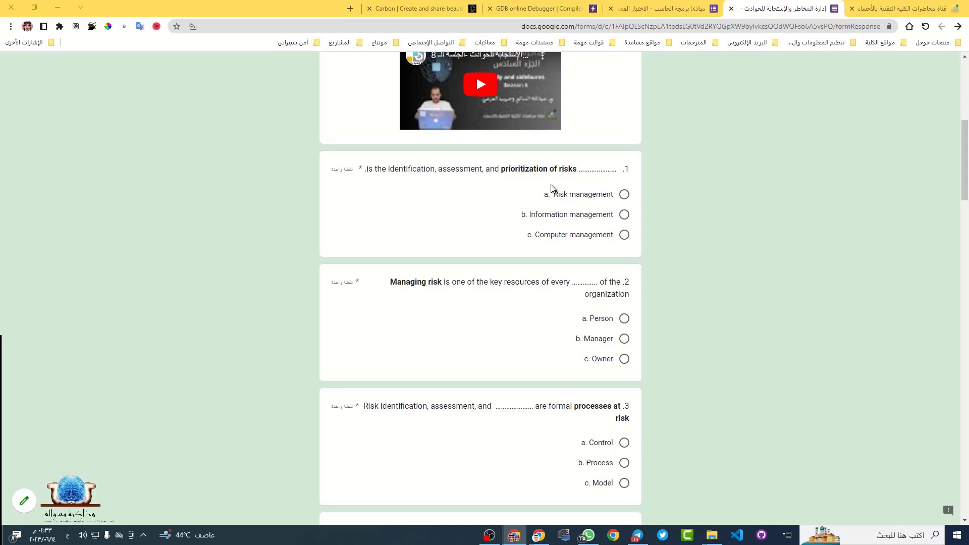
Translate question 1 into Arabic with Google Translate, then highlight 'prioritization of risks'
triple_click(518, 168)
left_click(516, 157)
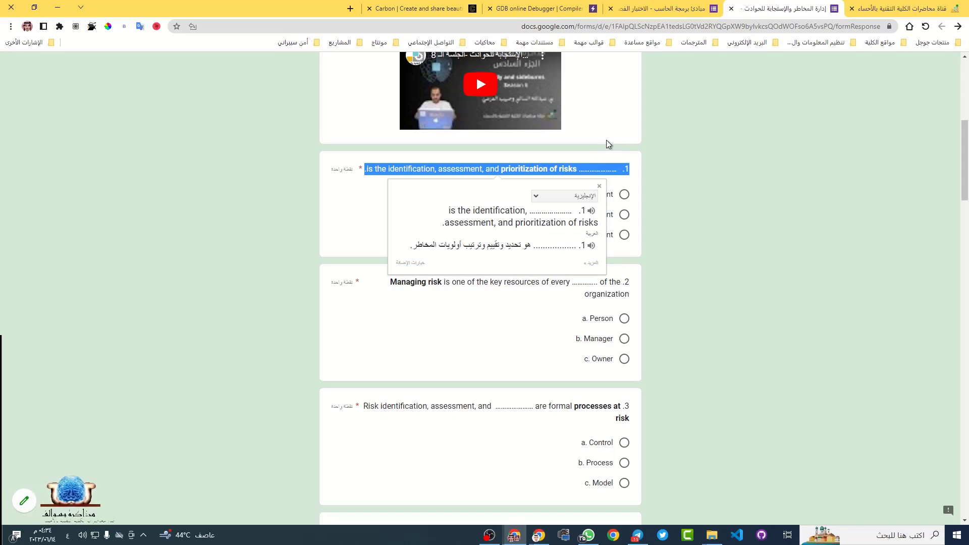
key("XF86AudioRaiseVolume")
left_click(516, 181)
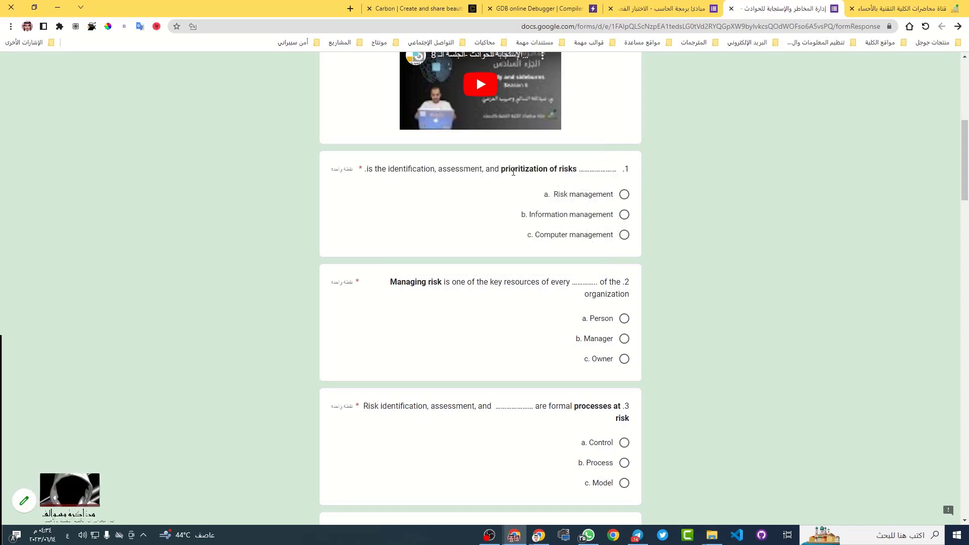
left_click_drag(502, 171, 578, 171)
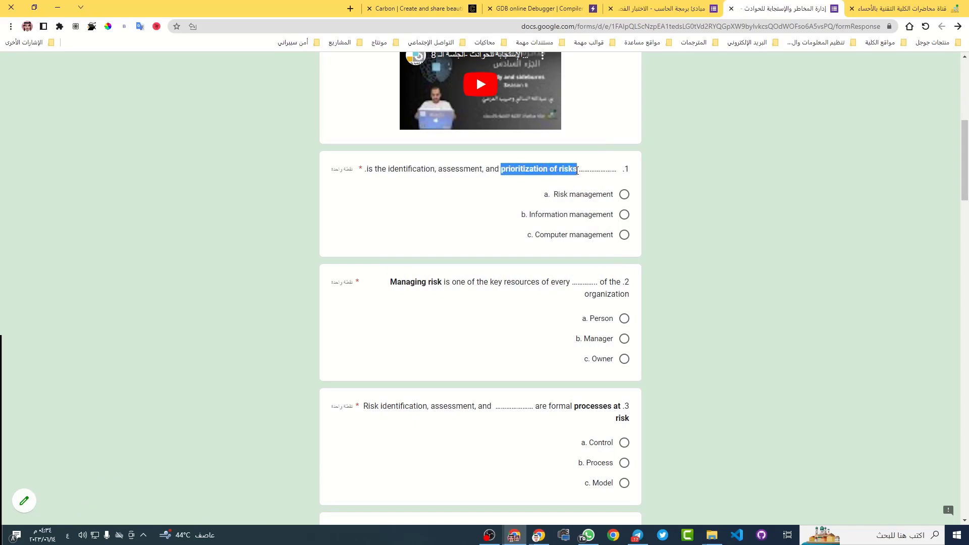
Choose 'a. Risk management' for question 1, translating it and 'prioritization', and zoom to 200%
left_click(488, 201)
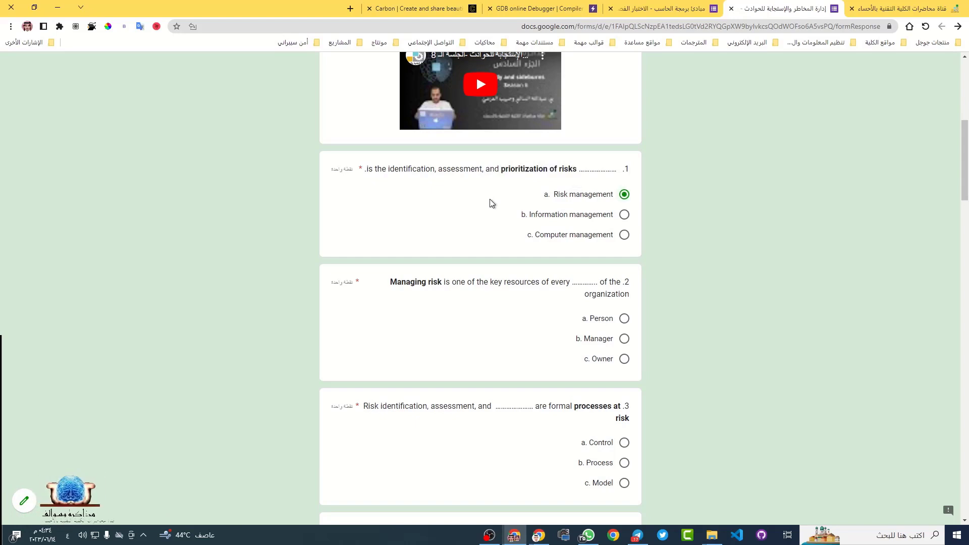
triple_click(591, 193)
left_click(592, 182)
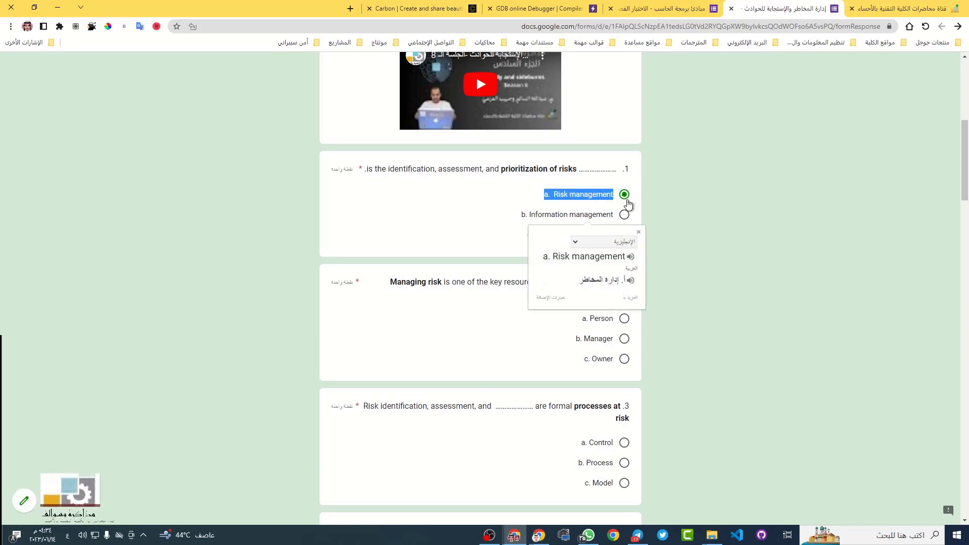
left_click_drag(501, 169, 548, 169)
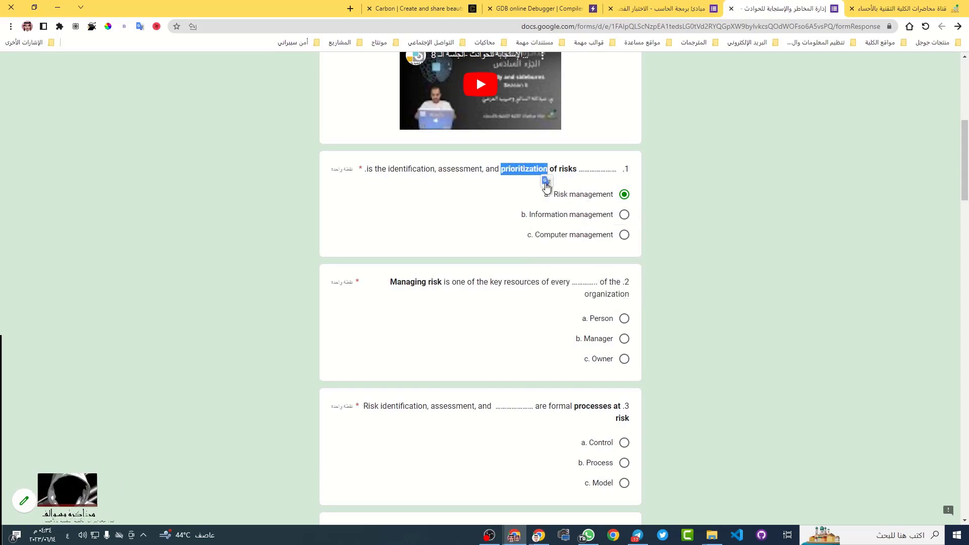
left_click(574, 194)
left_click(577, 212)
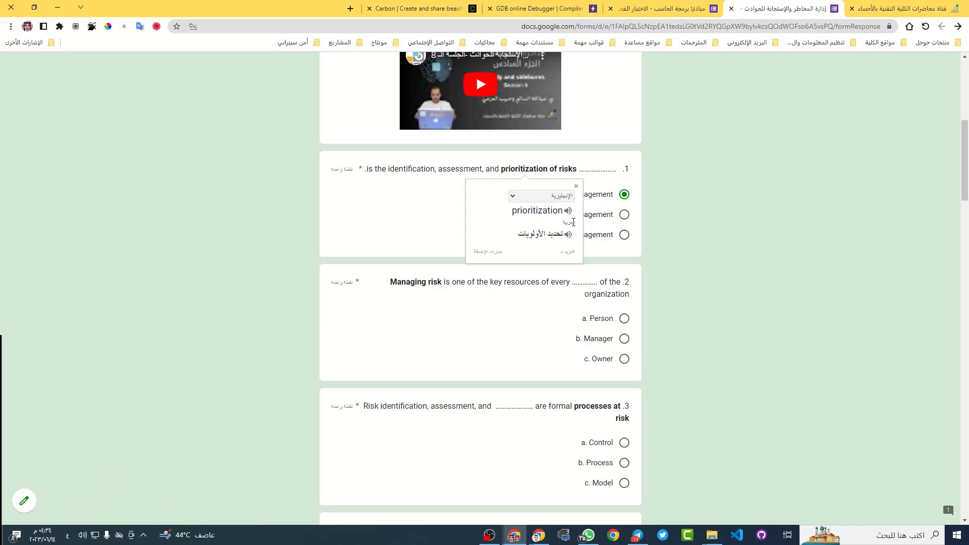
key("ctrl+plus")
key("ctrl+plus")
key("ctrl+plus")
key("ctrl+plus")
key("ctrl+plus")
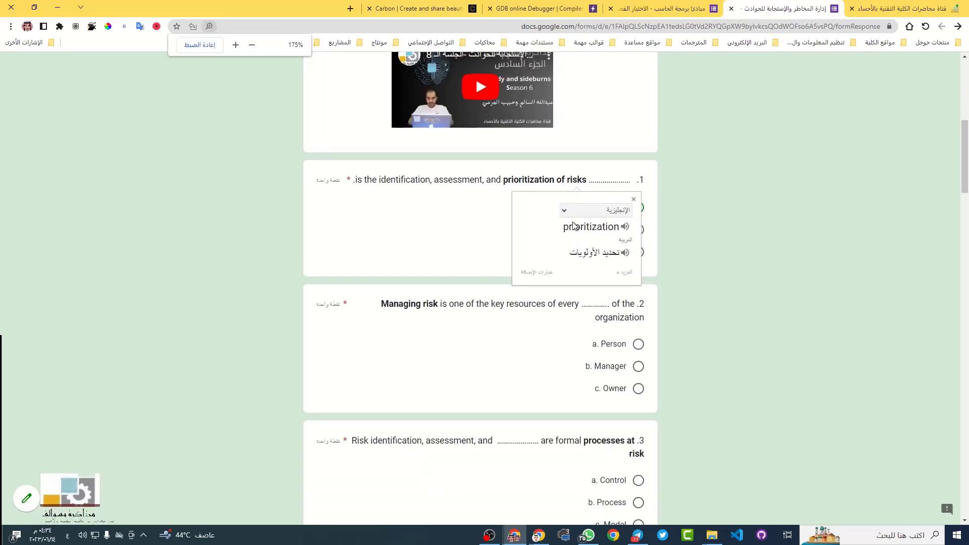
key("ctrl+minus")
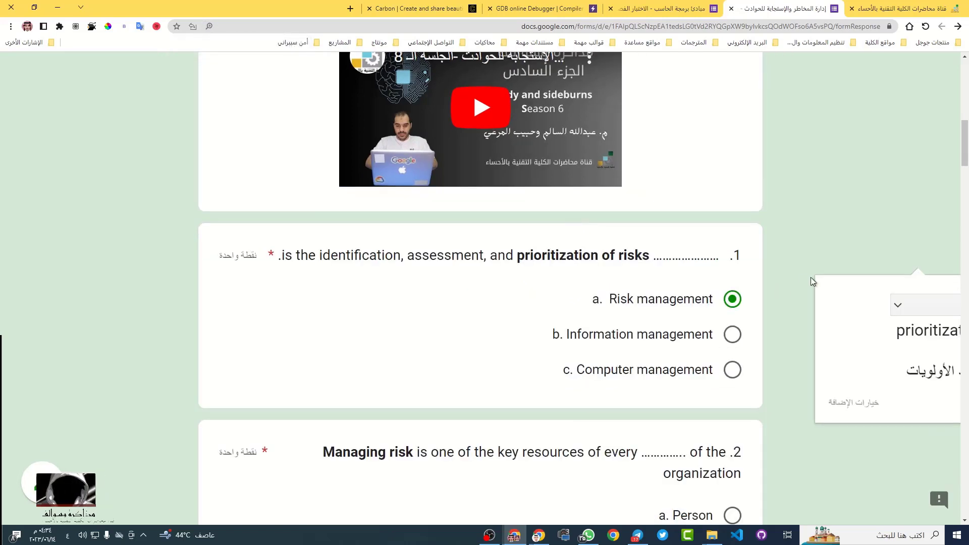
double_click(561, 255)
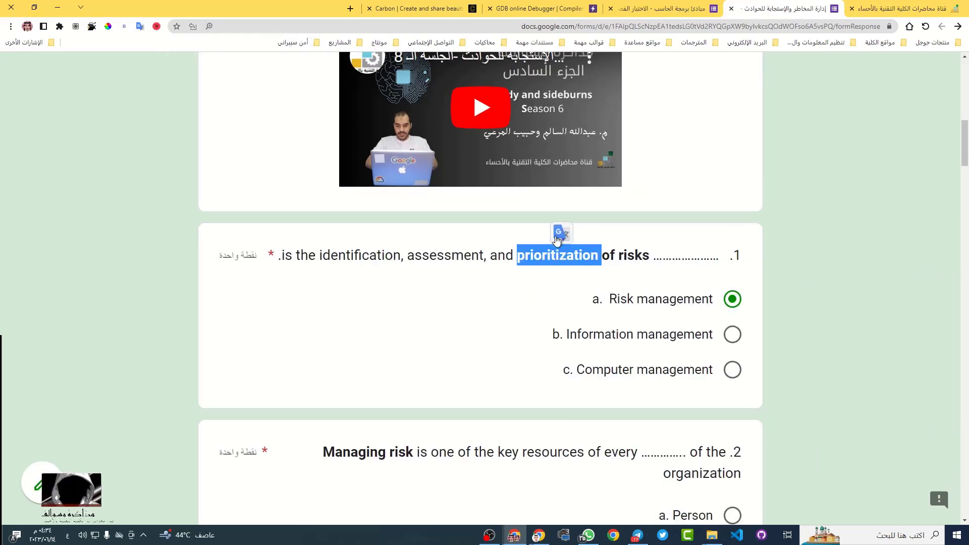
left_click(558, 232)
left_click(651, 336)
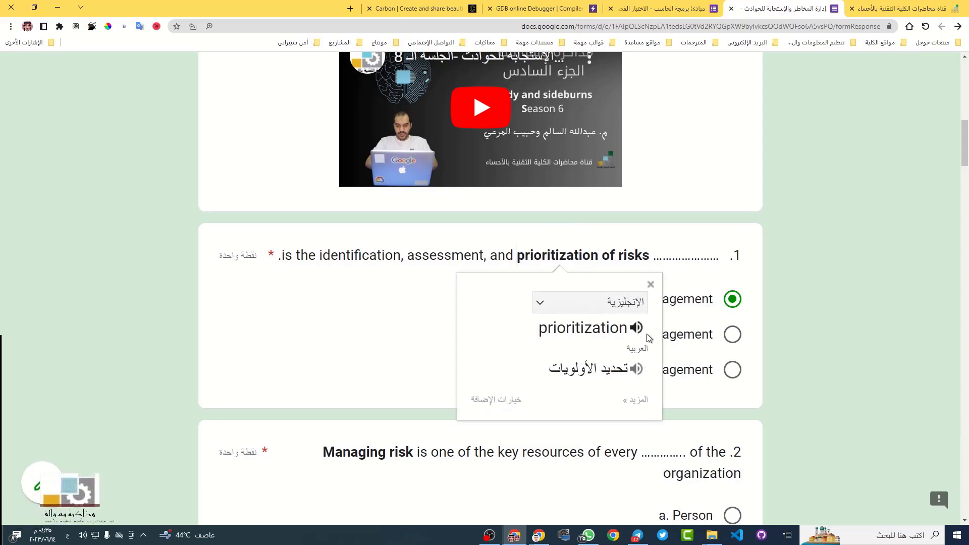
left_click(807, 211)
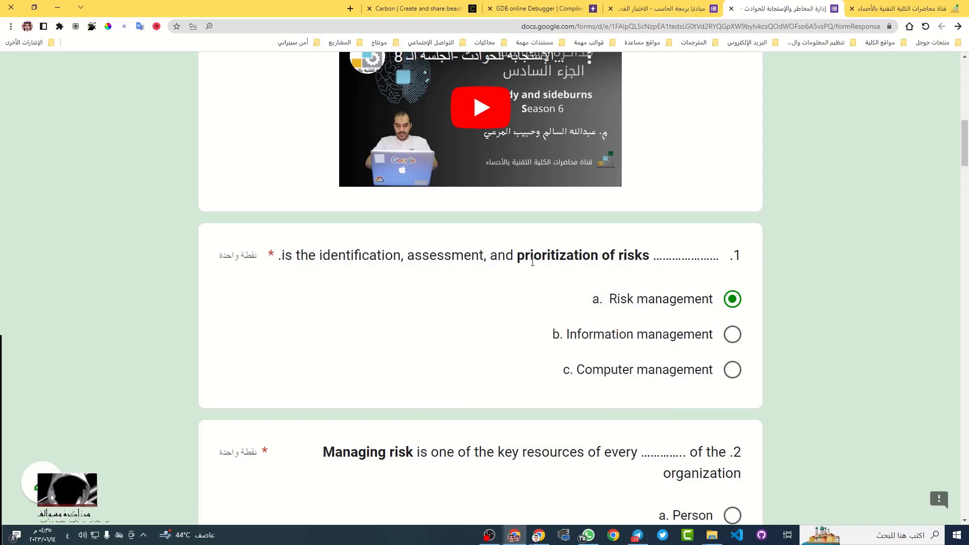
scroll(664, 320, "down", 1)
scroll(664, 320, "up", 4)
scroll(663, 316, "down", 3)
scroll(656, 326, "up", 2)
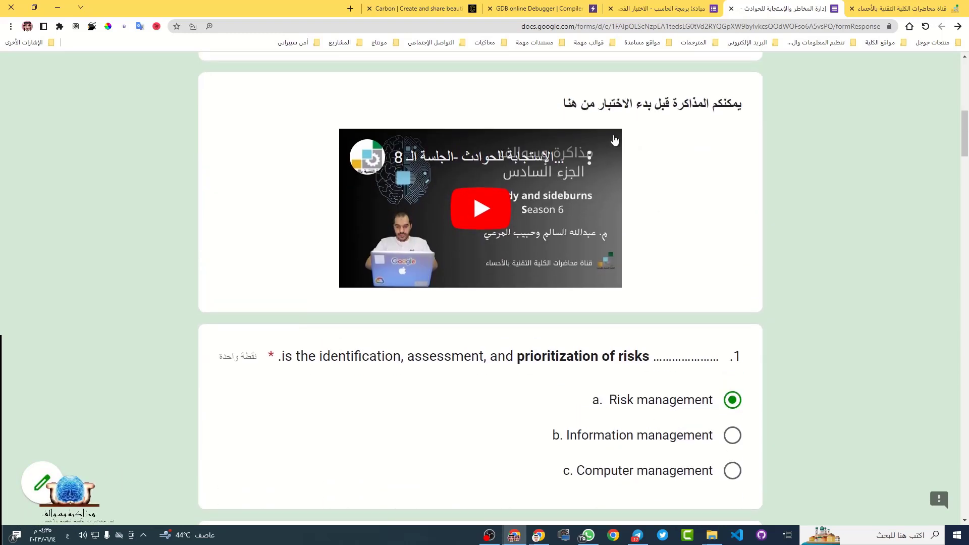
triple_click(661, 104)
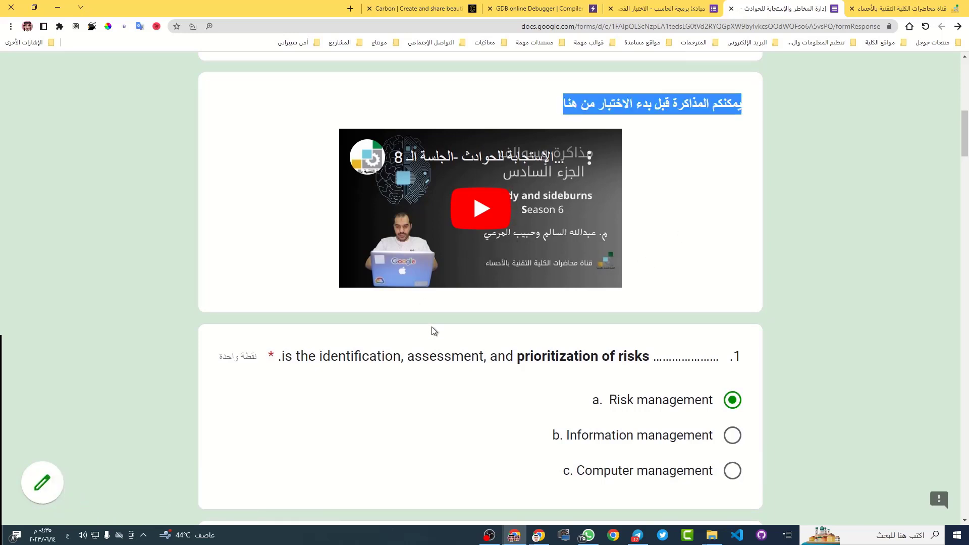
Paste question 2's text into the translator and translate it into Arabic
scroll(544, 343, "down", 7)
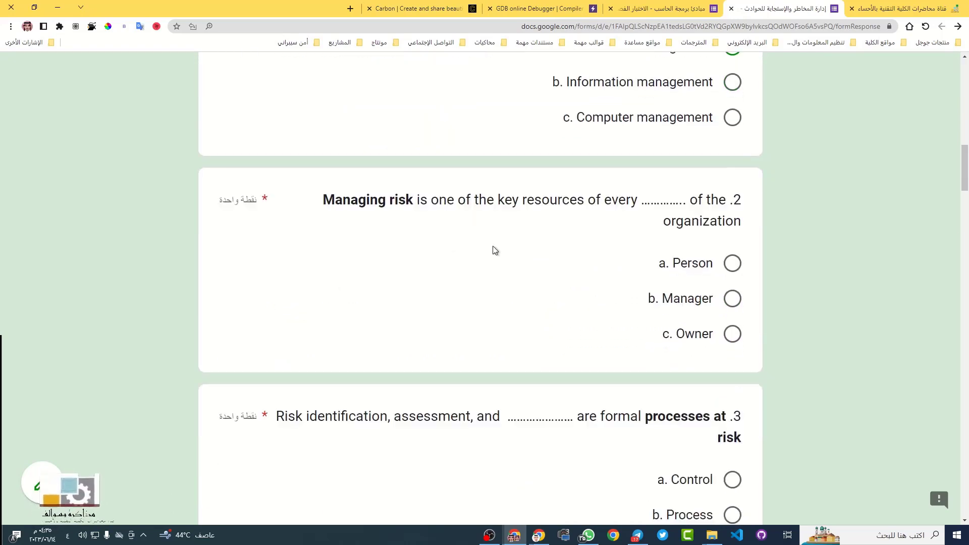
triple_click(515, 199)
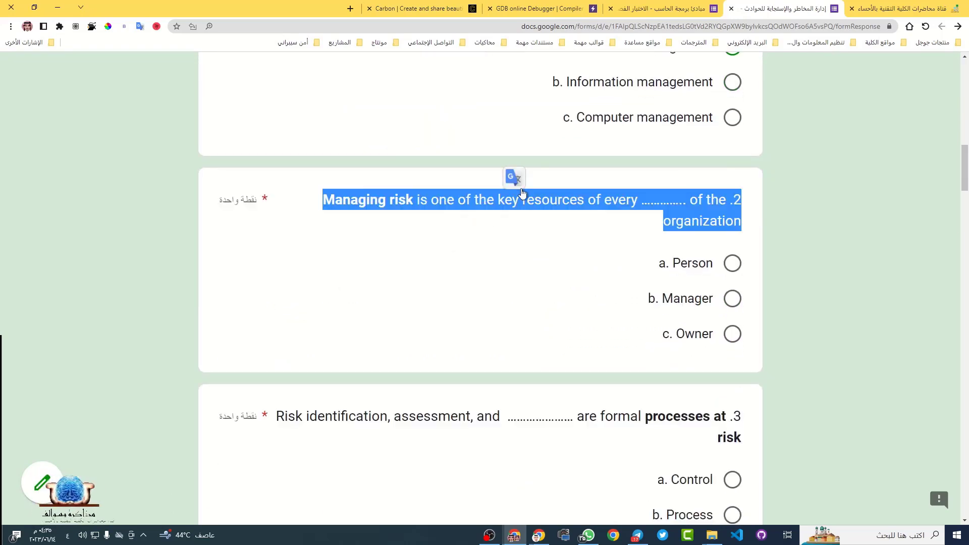
left_click(565, 253)
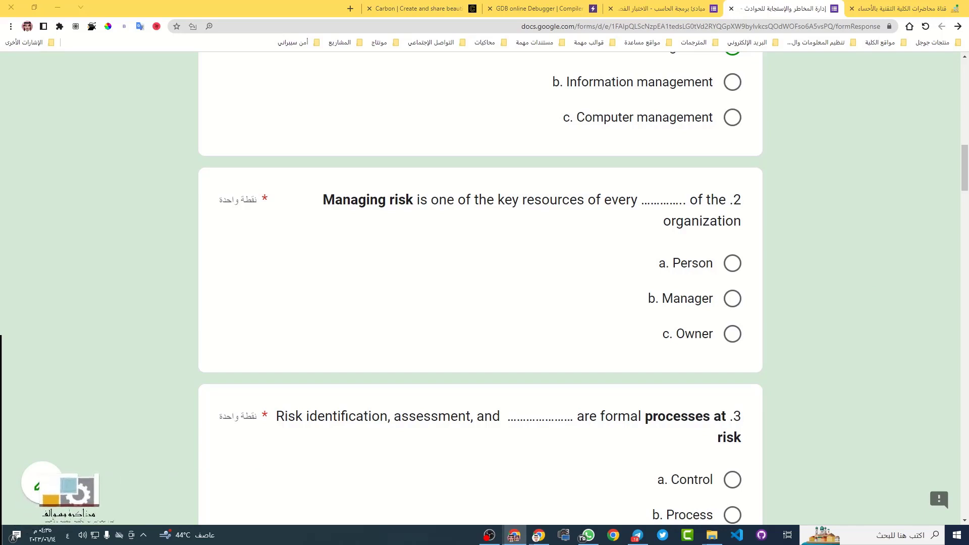
left_click(140, 26)
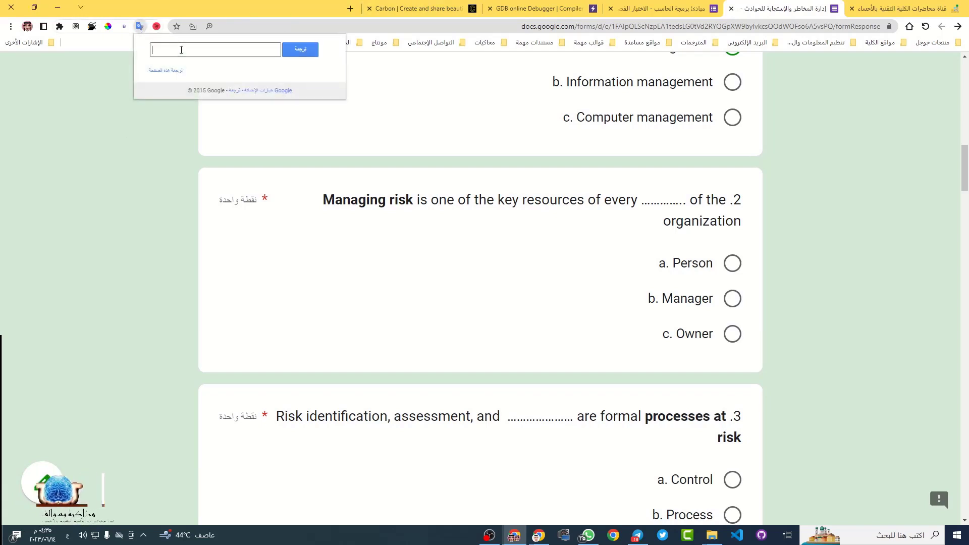
type("Managing risk is one of the key resources of every .............. of the organization")
left_click(304, 50)
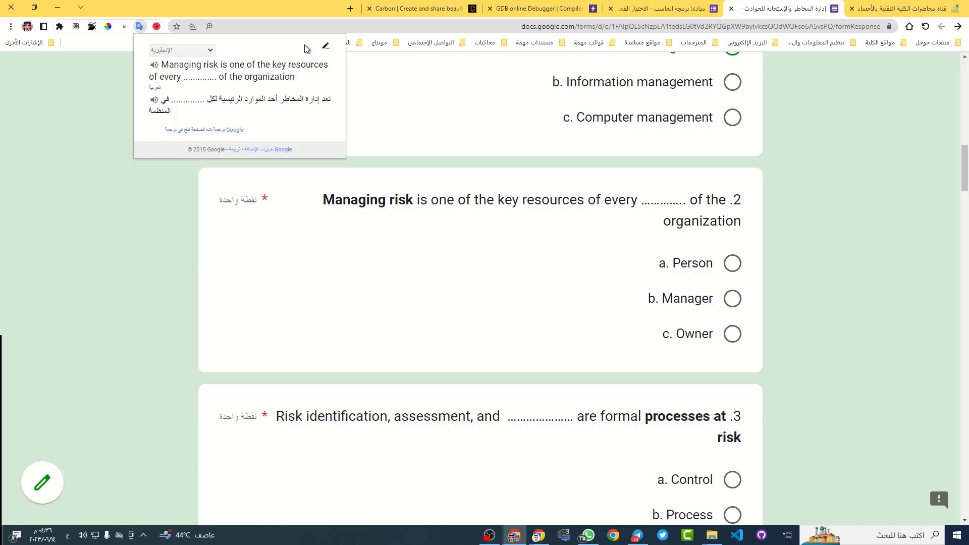
Choose 'b. Manager' for question 2 and look up 'Managing risk'
left_click_drag(370, 200, 412, 200)
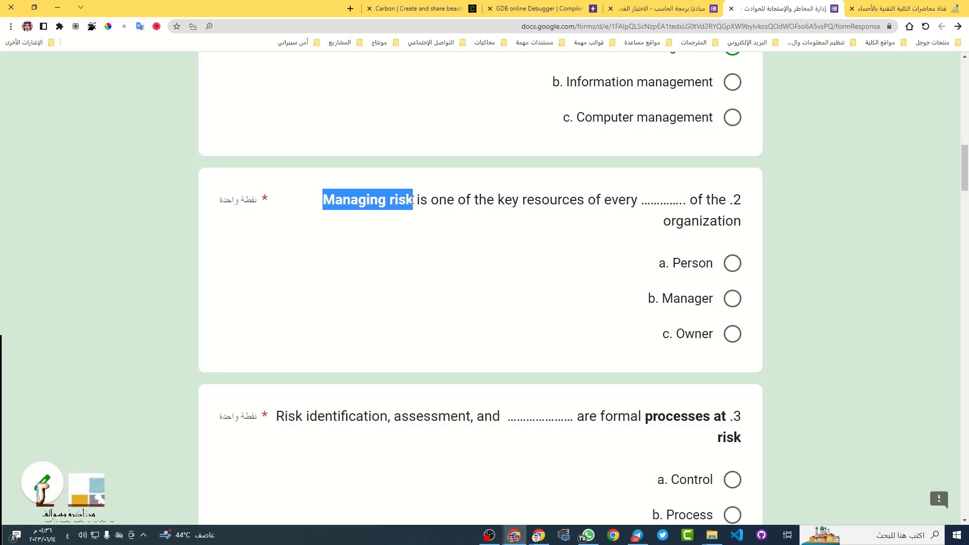
left_click(745, 300)
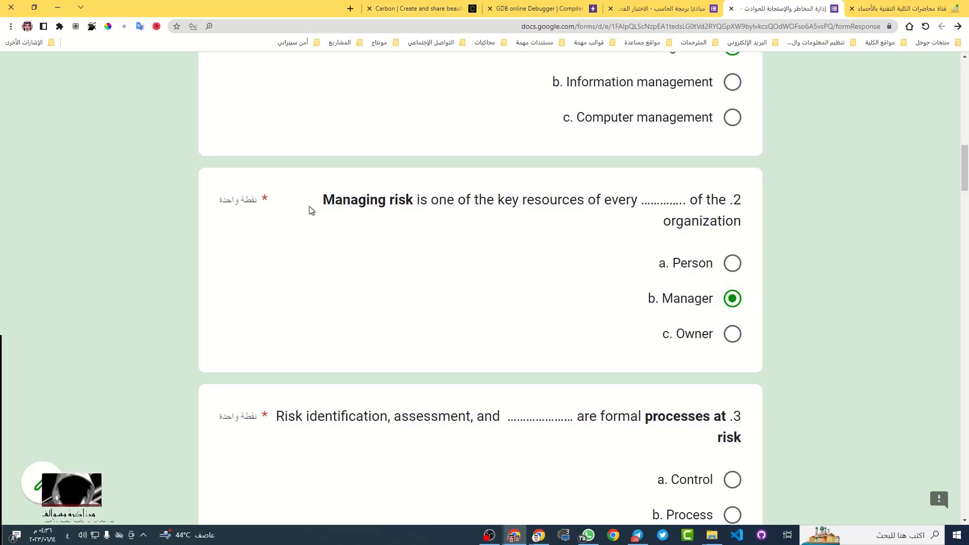
left_click_drag(322, 200, 414, 200)
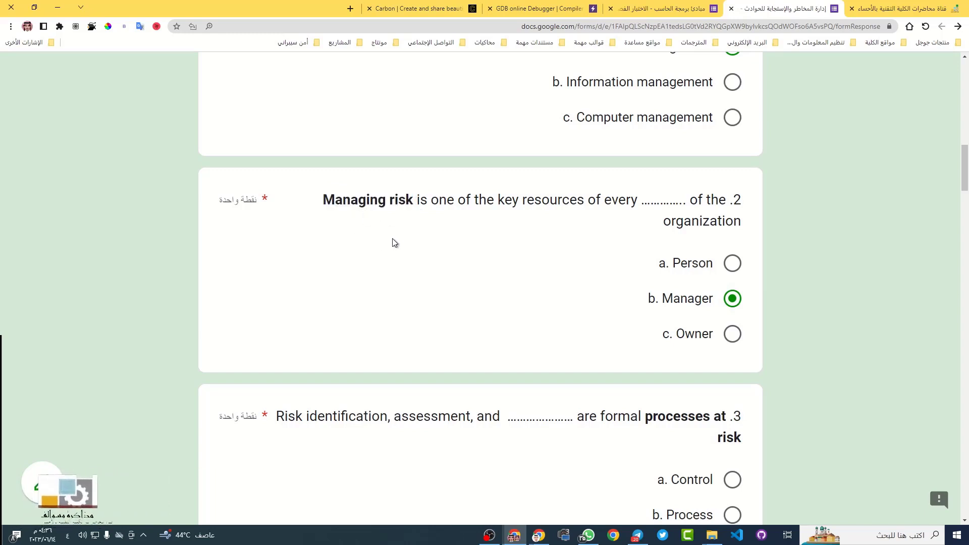
left_click_drag(323, 201, 411, 207)
double_click(336, 201)
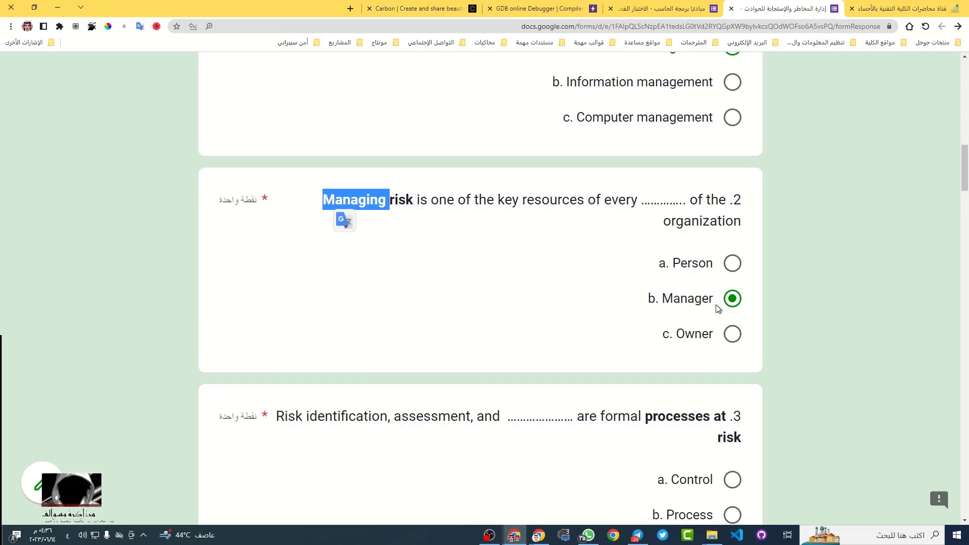
scroll(565, 310, "down", 2)
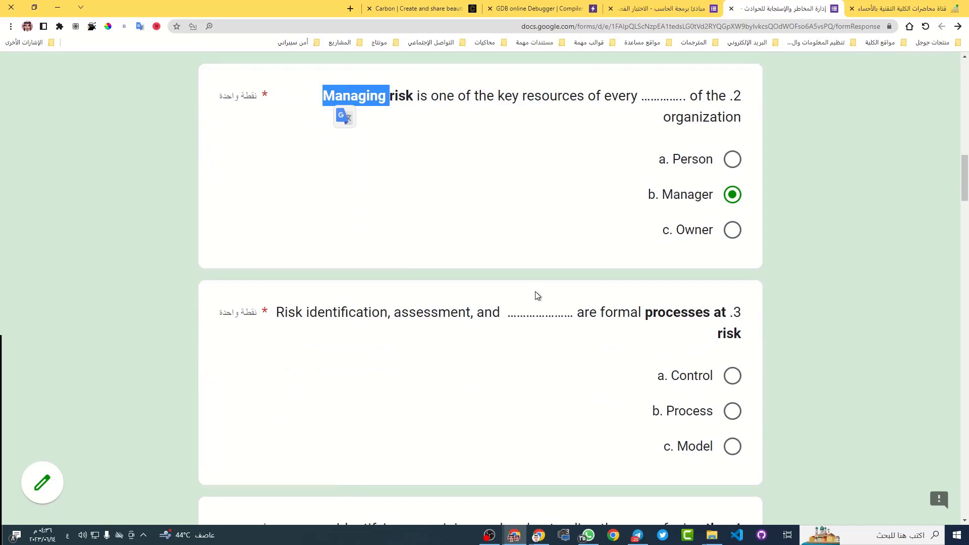
Translate question 3 into Arabic and check the phrase 'processes at'
scroll(538, 303, "down", 1)
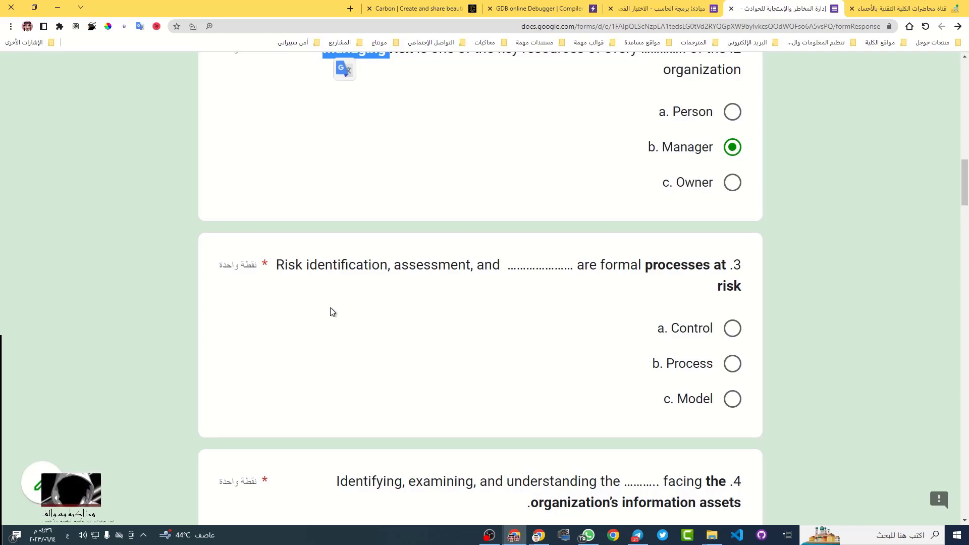
triple_click(365, 264)
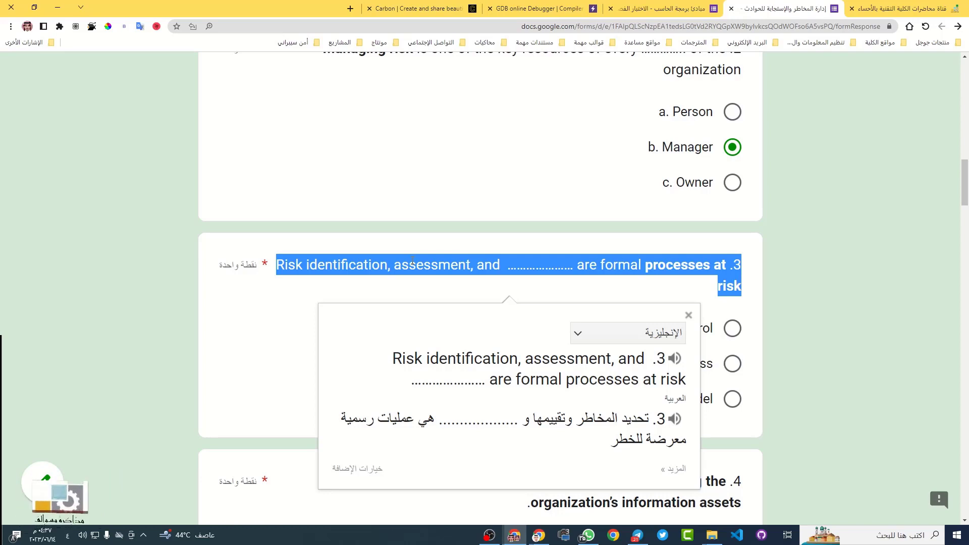
left_click(821, 247)
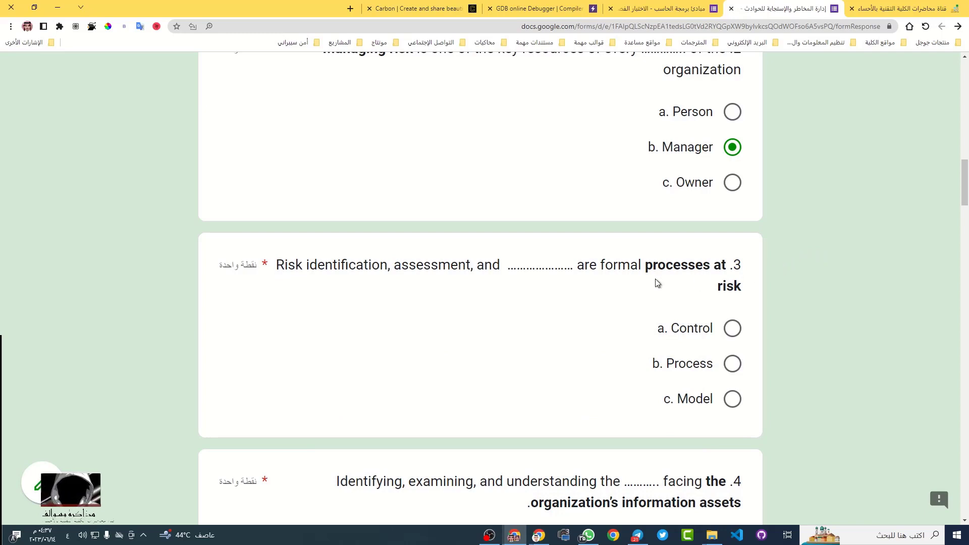
left_click_drag(647, 266, 738, 288)
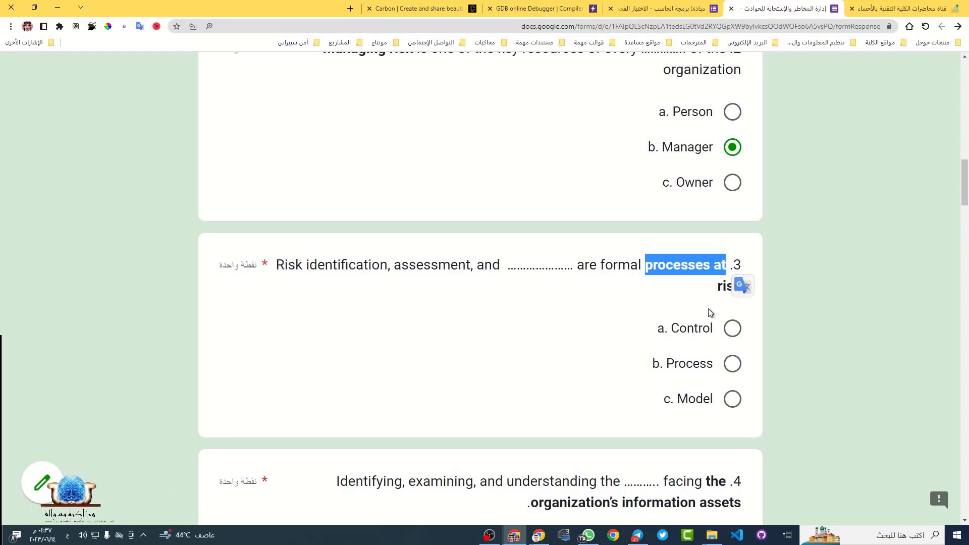
left_click(725, 298)
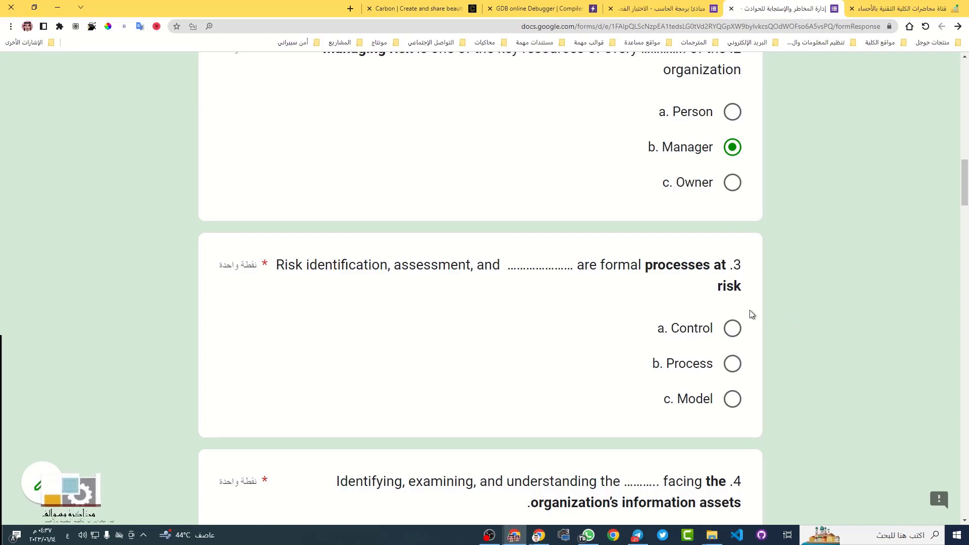
Look up the word 'processes' and choose 'b. Process' as question 3's answer
double_click(677, 265)
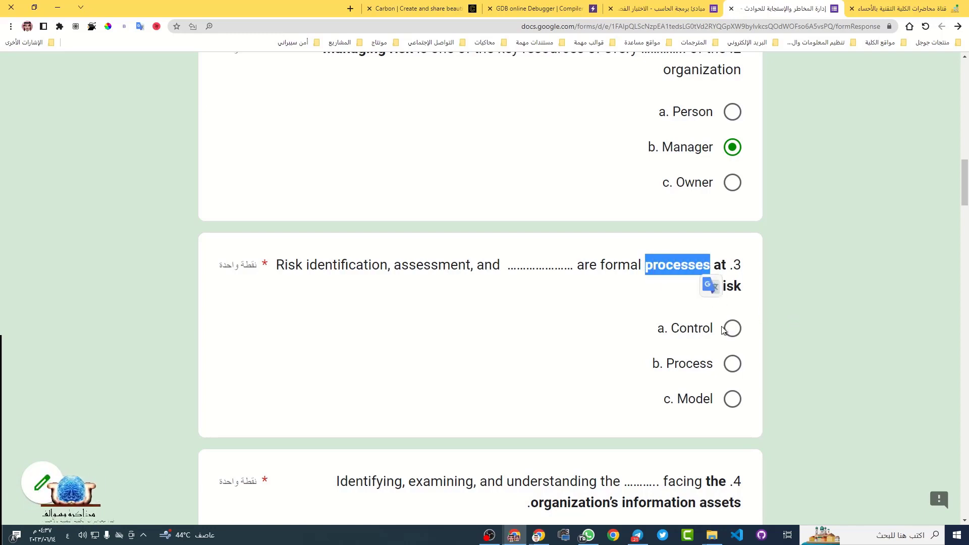
left_click(733, 363)
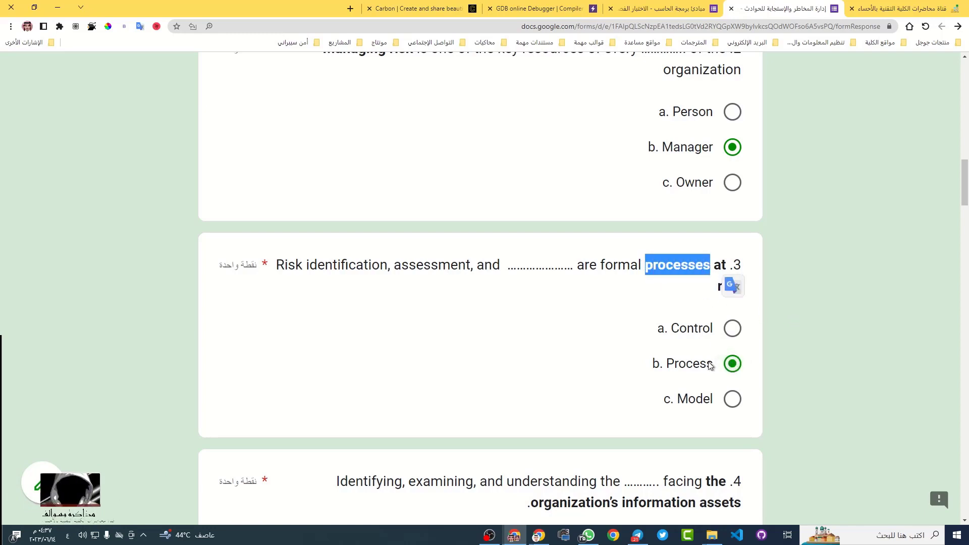
left_click(719, 365)
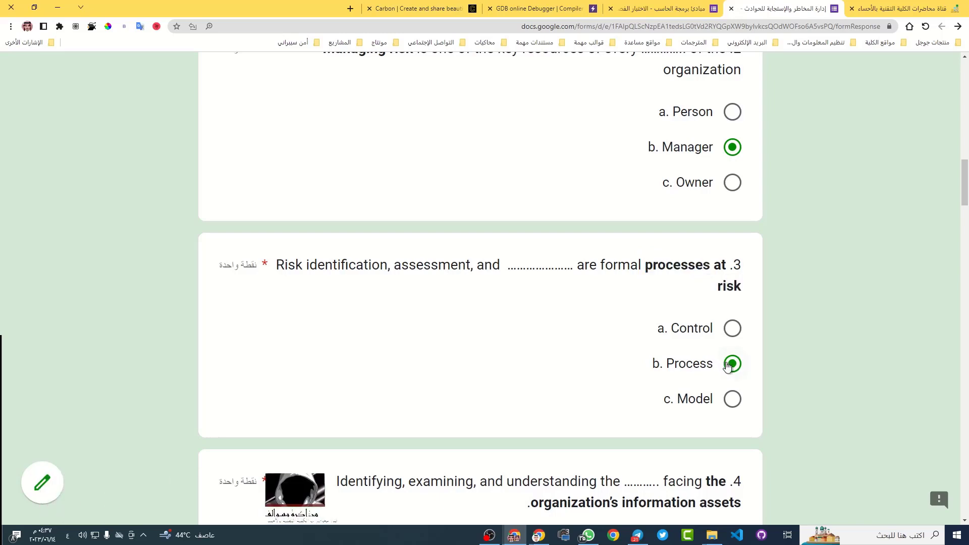
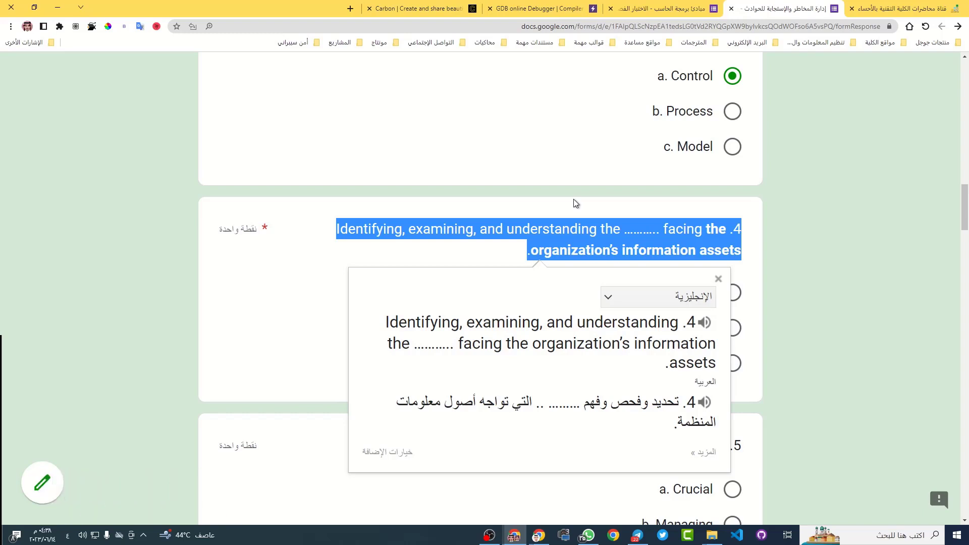
Close question 4's translation and mark 'b. Threats' as its answer
left_click(578, 241)
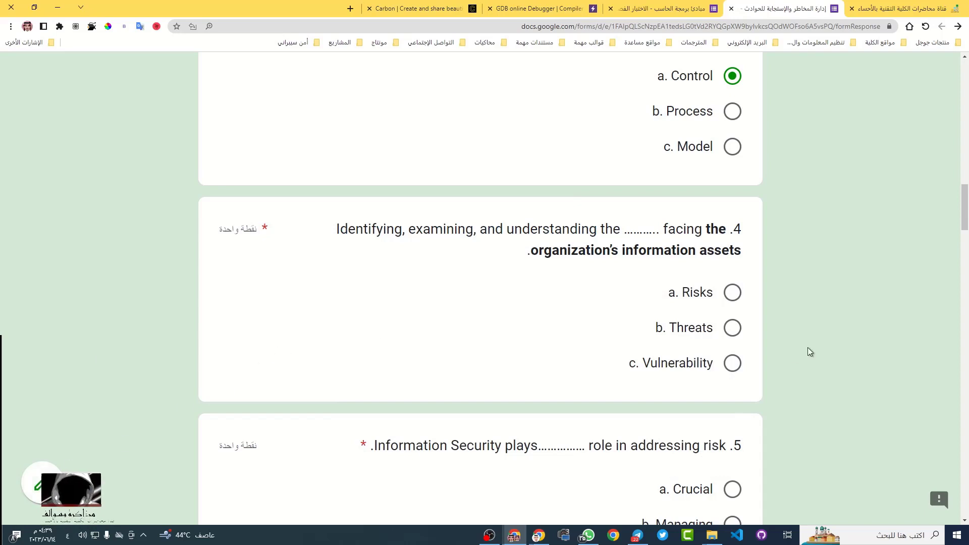
left_click(733, 328)
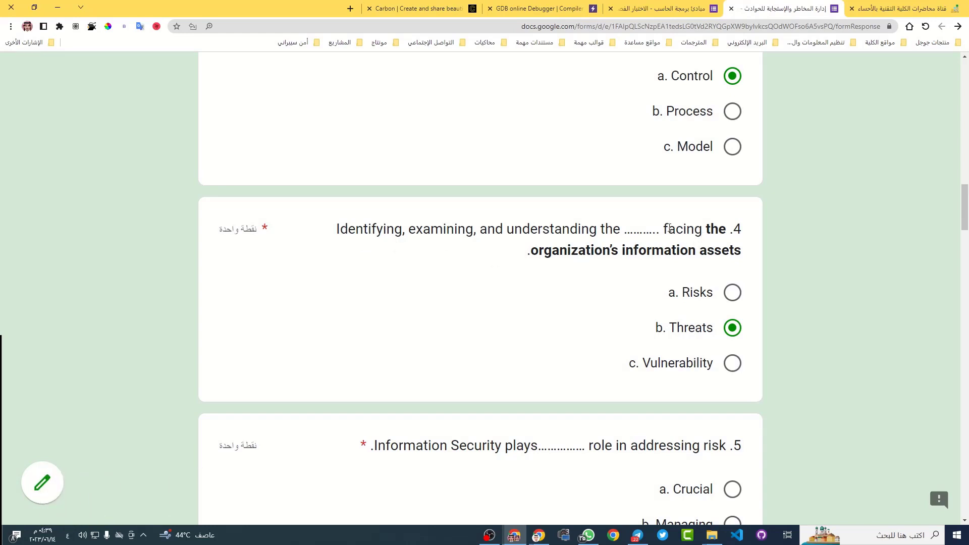
left_click_drag(336, 229, 597, 237)
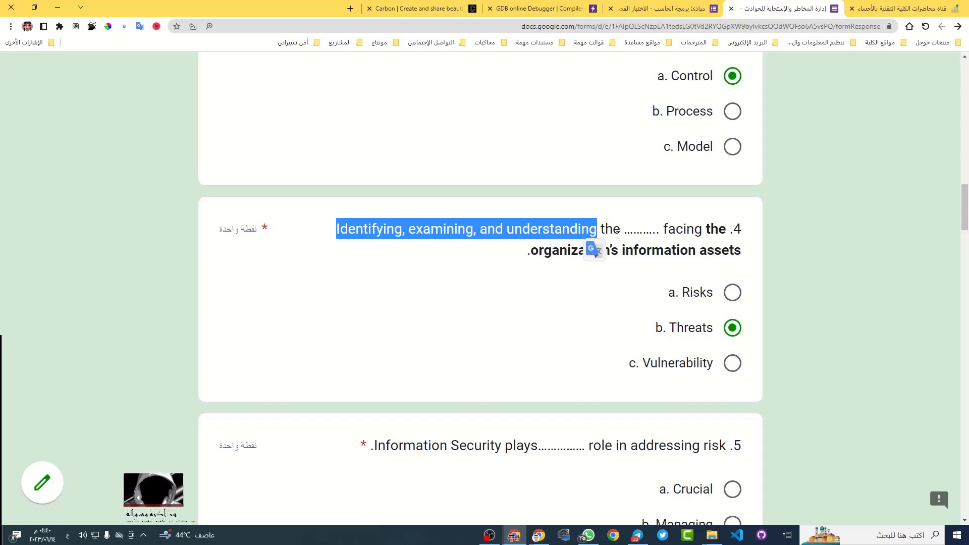
left_click(487, 535)
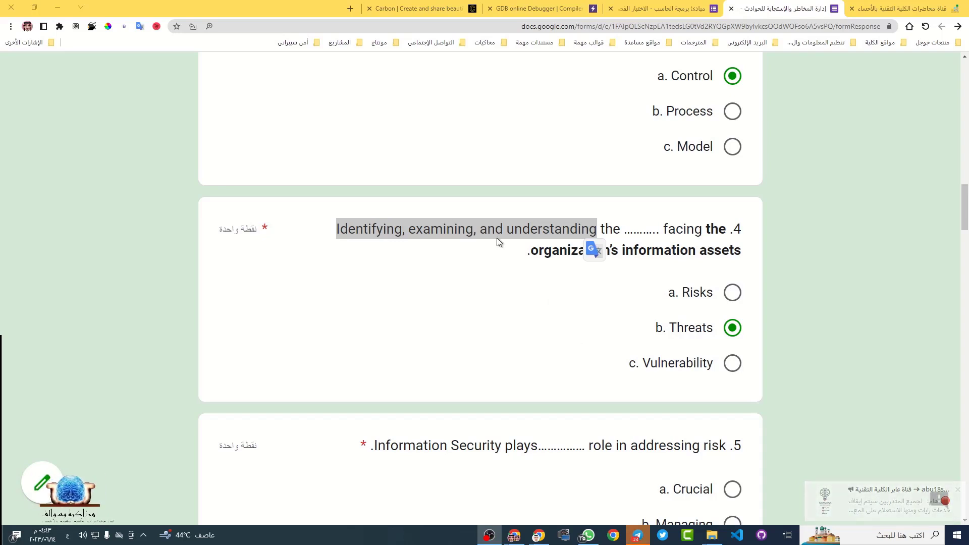
left_click_drag(329, 231, 595, 231)
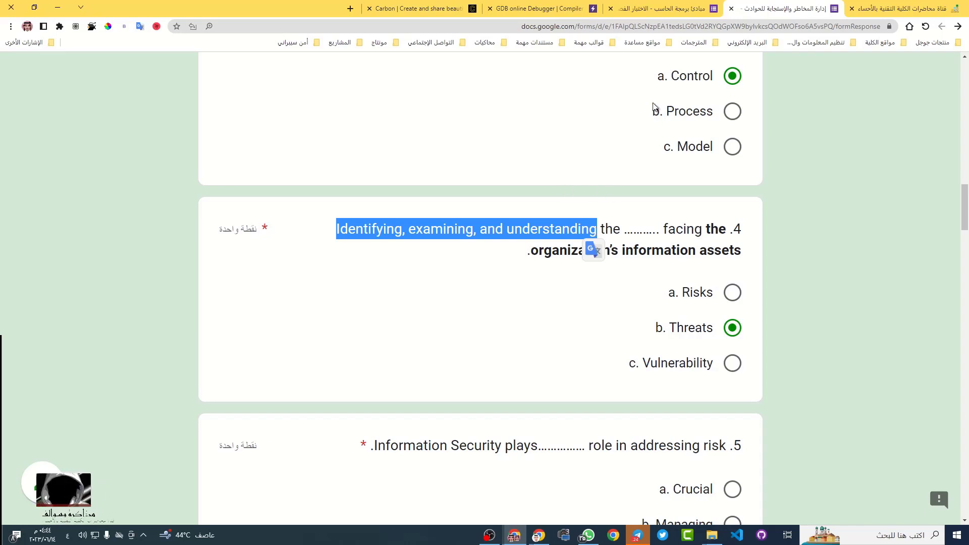
left_click(538, 538)
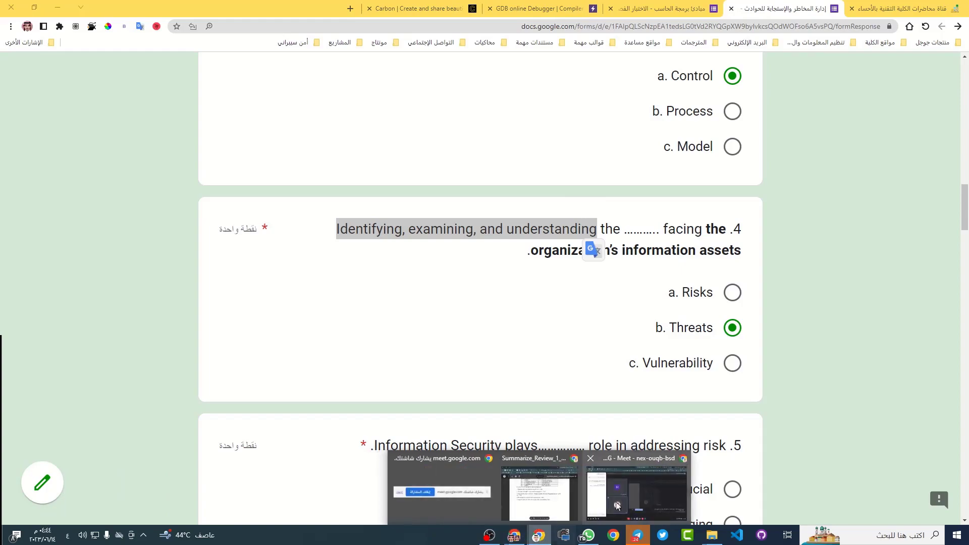
Admit the waiting person to the Meet call, bringing it to four participants, then go to WhatsApp
left_click(630, 494)
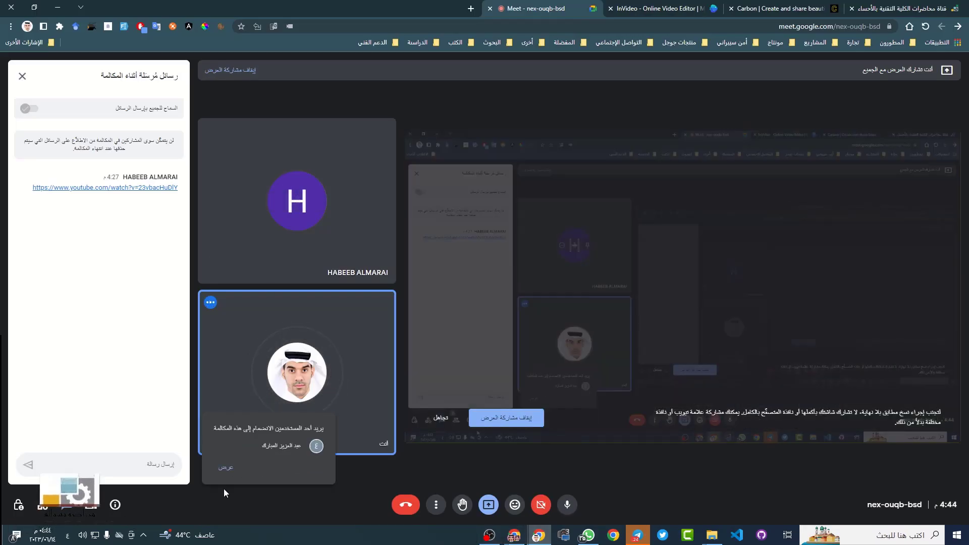
left_click(225, 467)
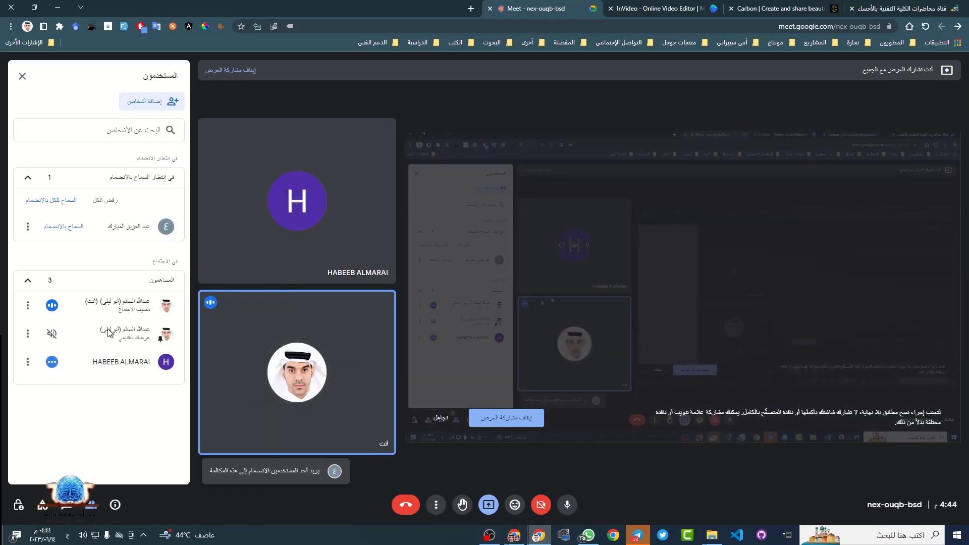
left_click(63, 228)
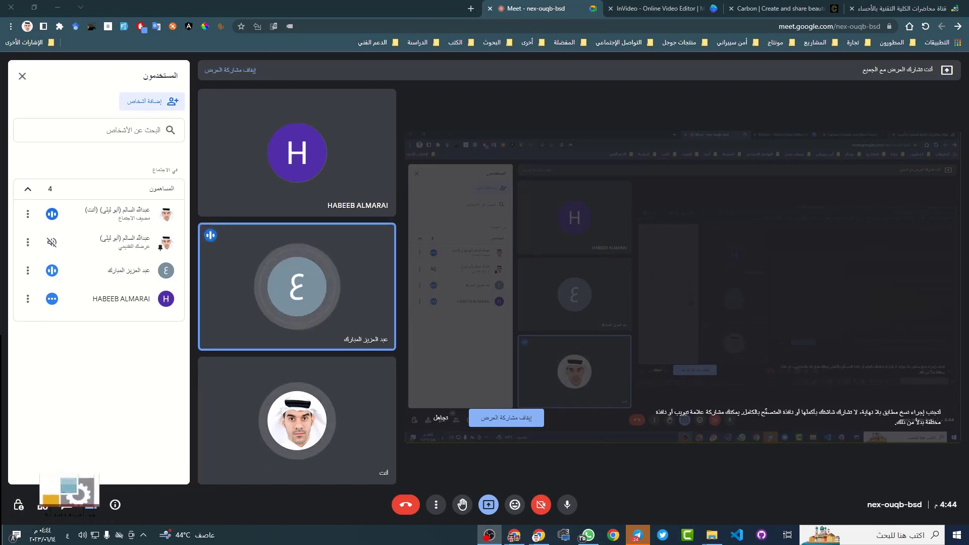
left_click(590, 537)
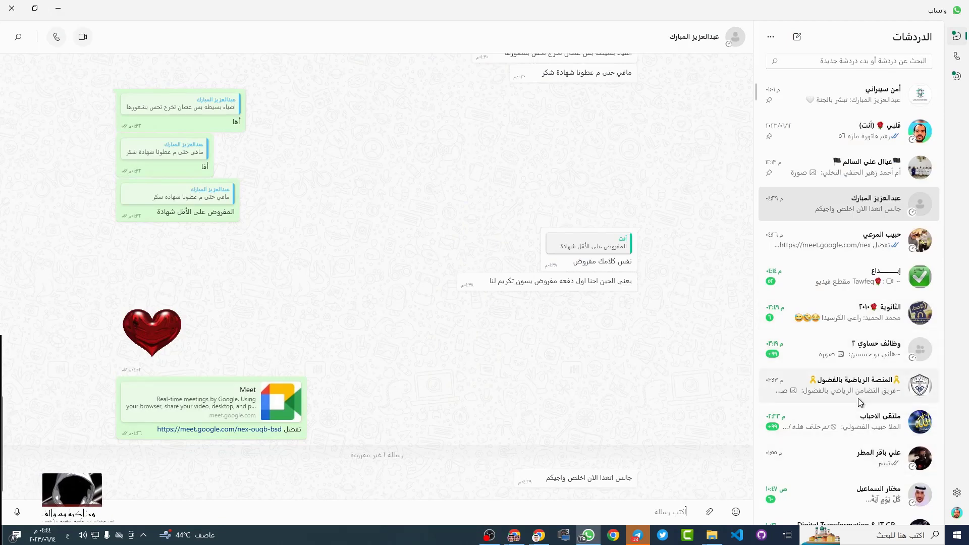
View the graduation photo from the WhatsApp chat full size, then close the viewer
scroll(578, 281, "up", 15)
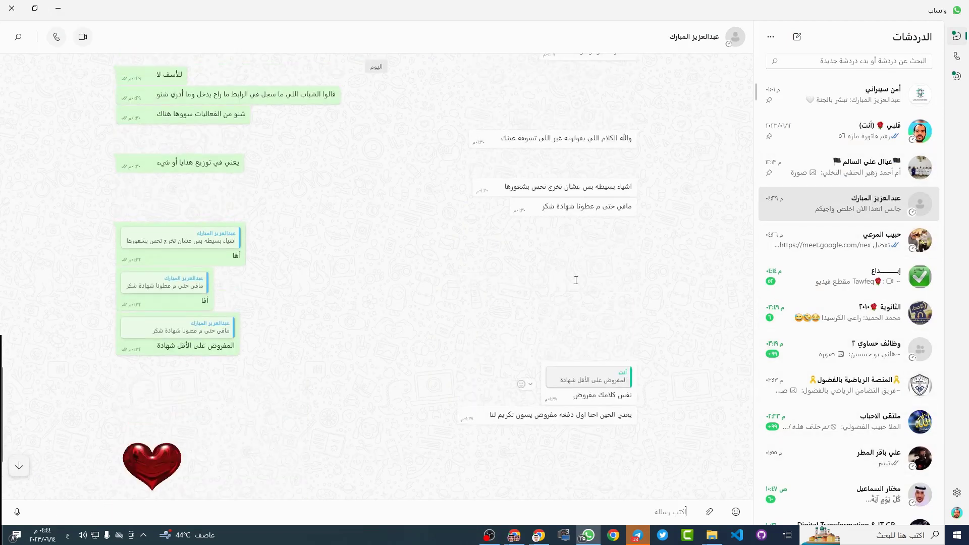
scroll(519, 302, "up", 5)
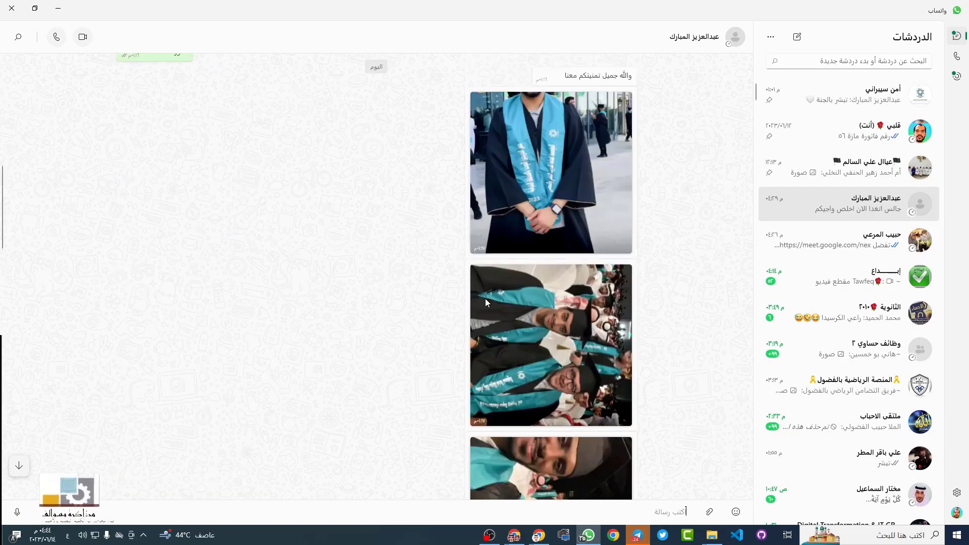
left_click(550, 256)
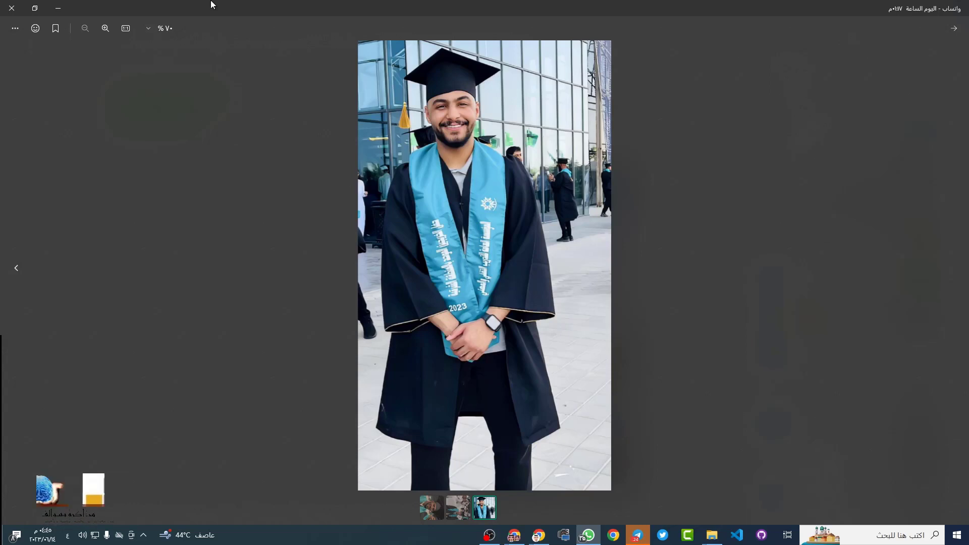
left_click(59, 7)
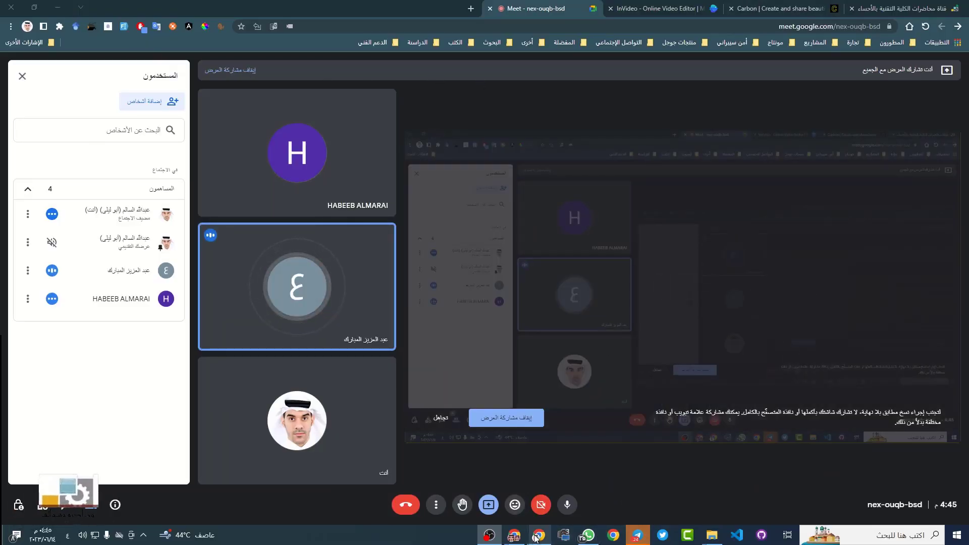
Switch back to the risk management quiz form and scroll down to question 5
mouse_move(522, 539)
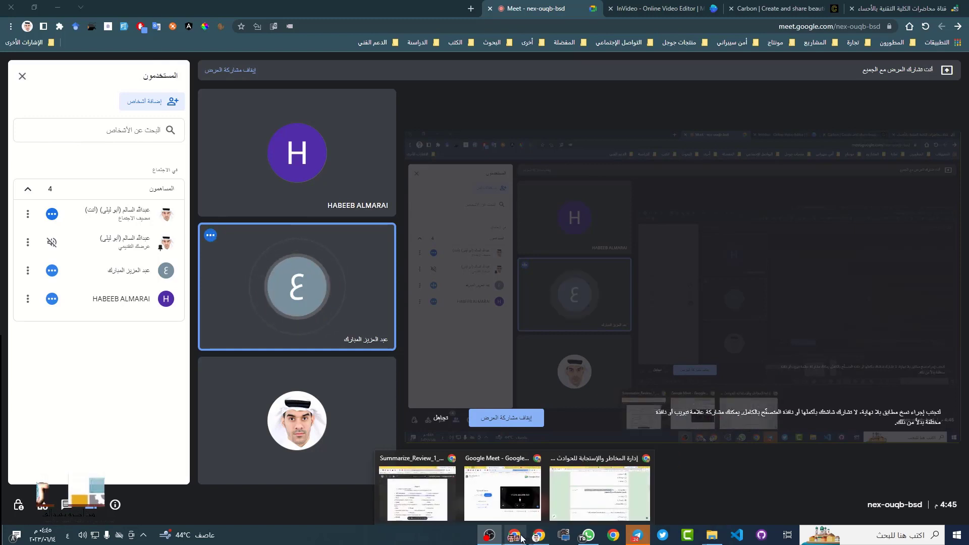
left_click(613, 508)
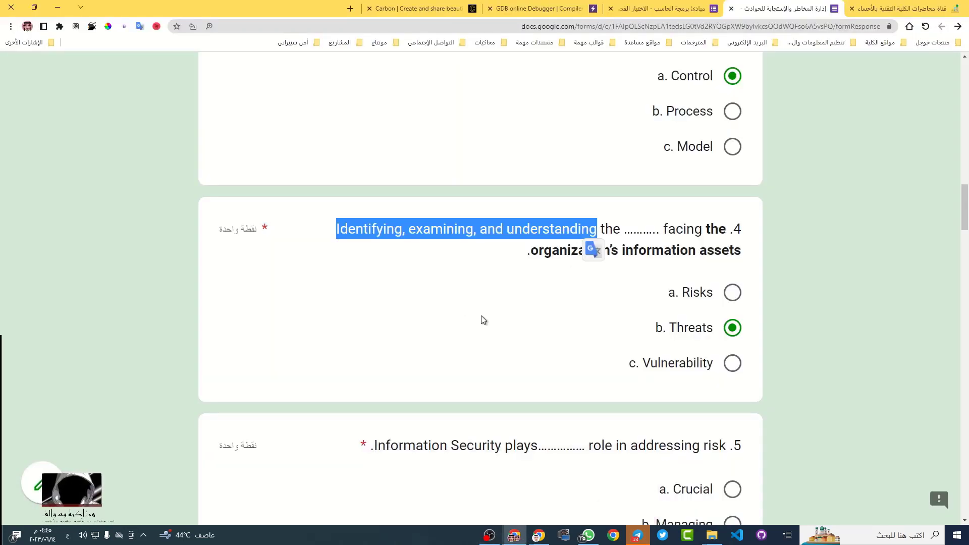
scroll(481, 313, "down", 3)
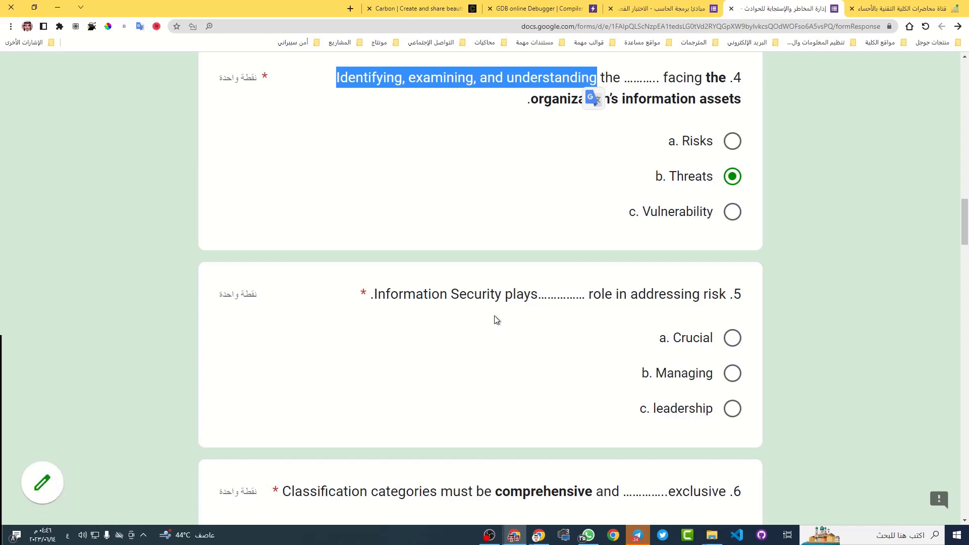
scroll(505, 331, "down", 2)
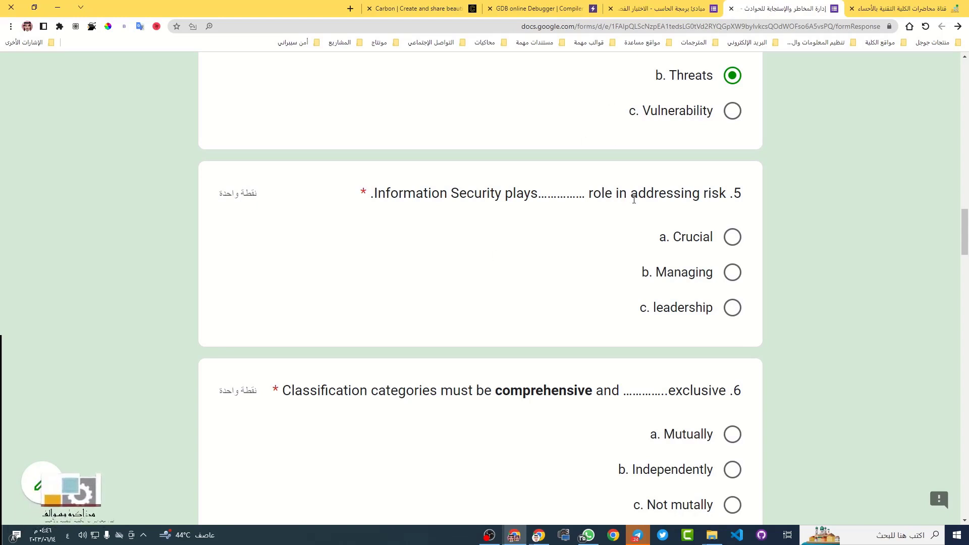
Translate 'addressing risk' and 'Crucial', then answer question 5 with 'c. leadership'
left_click_drag(633, 193, 726, 194)
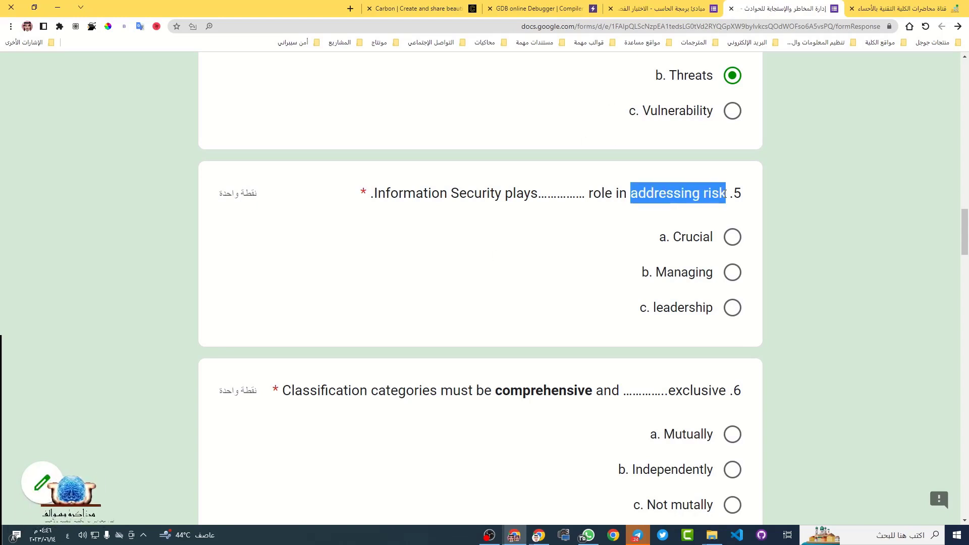
left_click(721, 213)
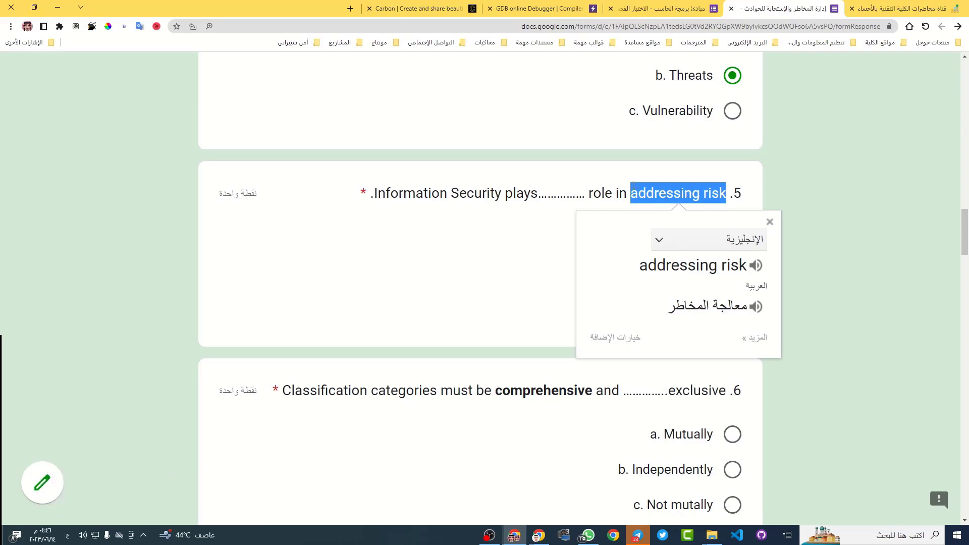
left_click(619, 193)
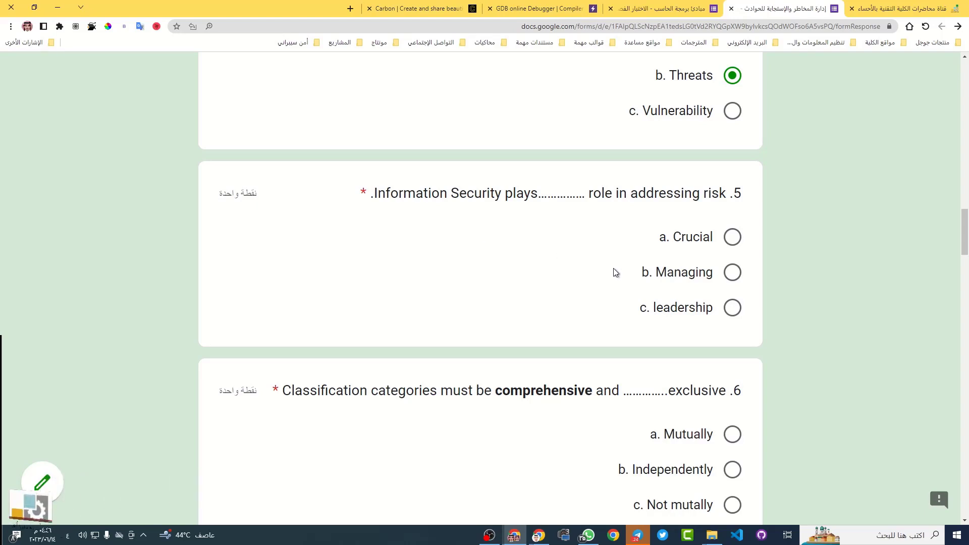
double_click(690, 241)
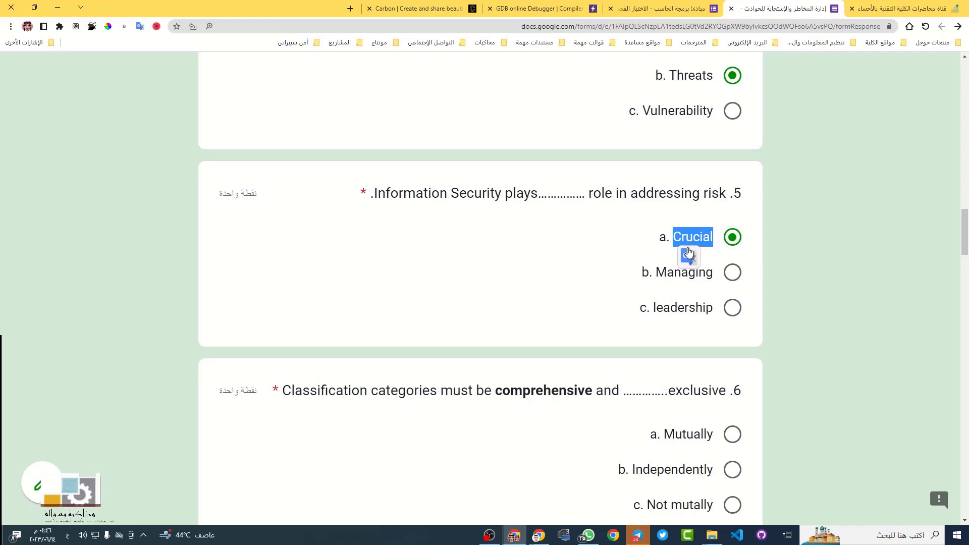
left_click(685, 261)
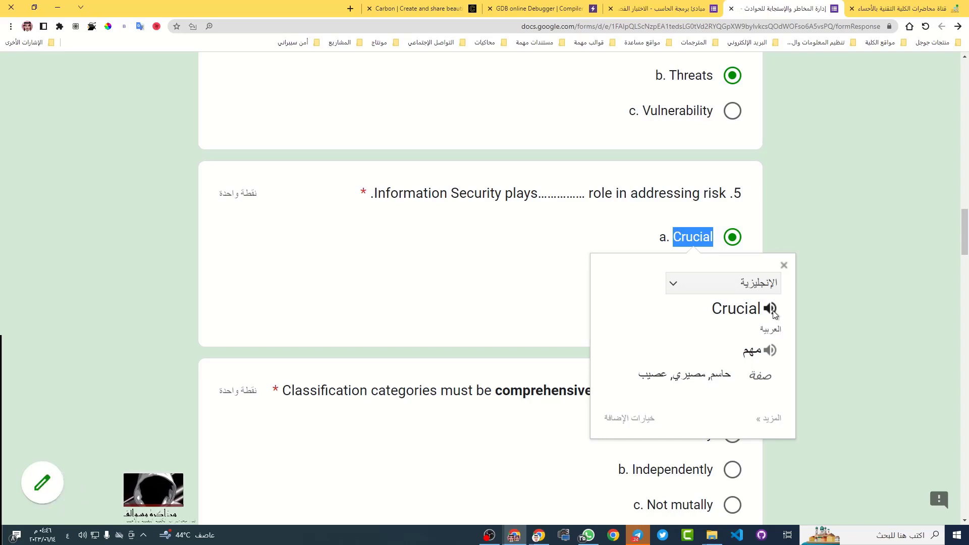
left_click(775, 231)
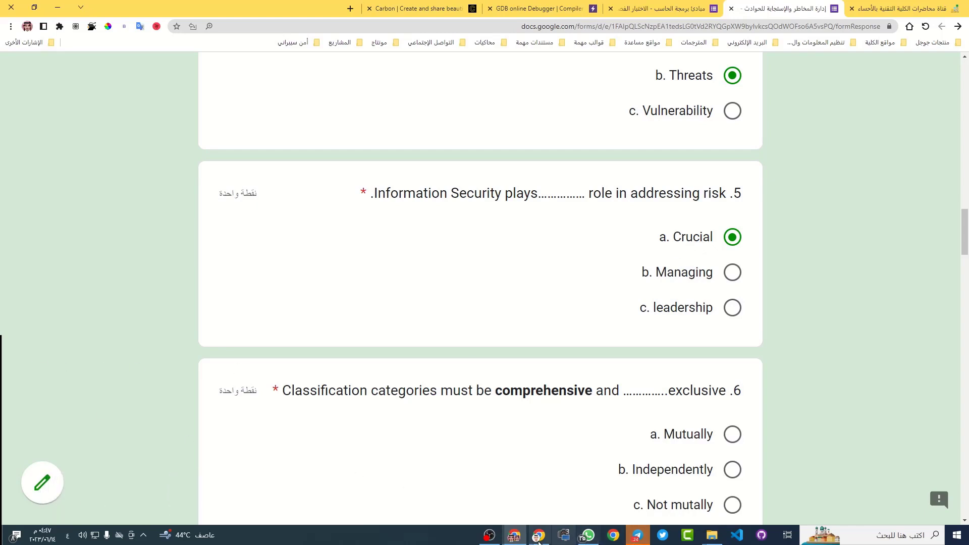
left_click(522, 539)
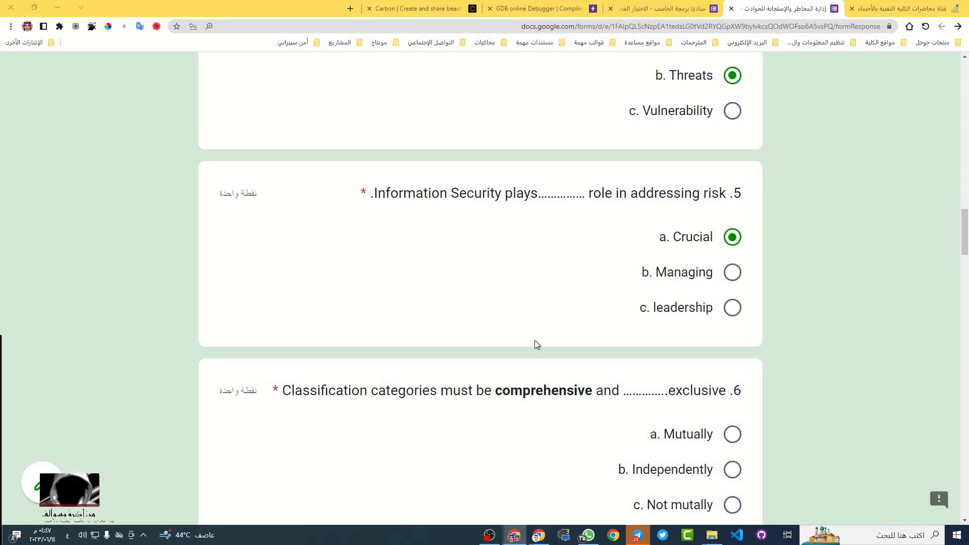
left_click(732, 309)
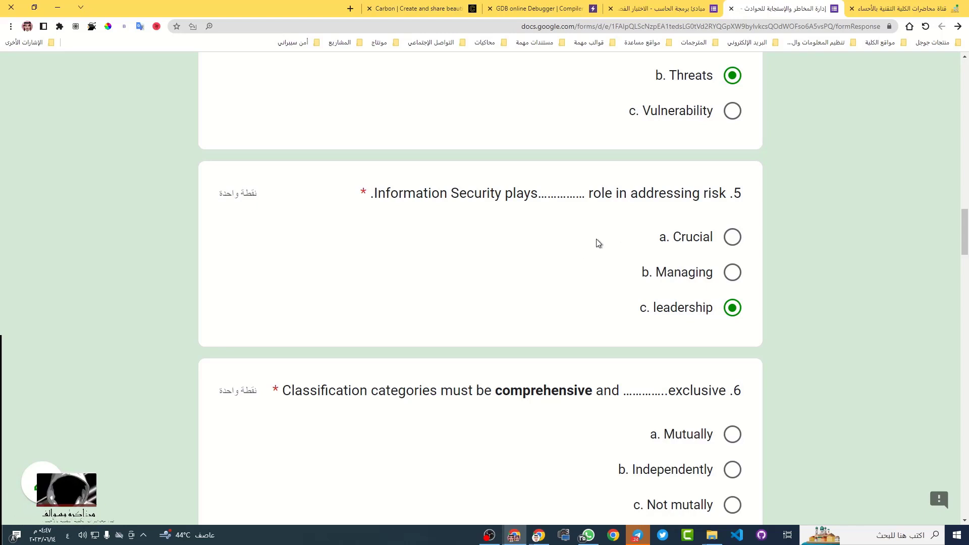
scroll(559, 261, "down", 2)
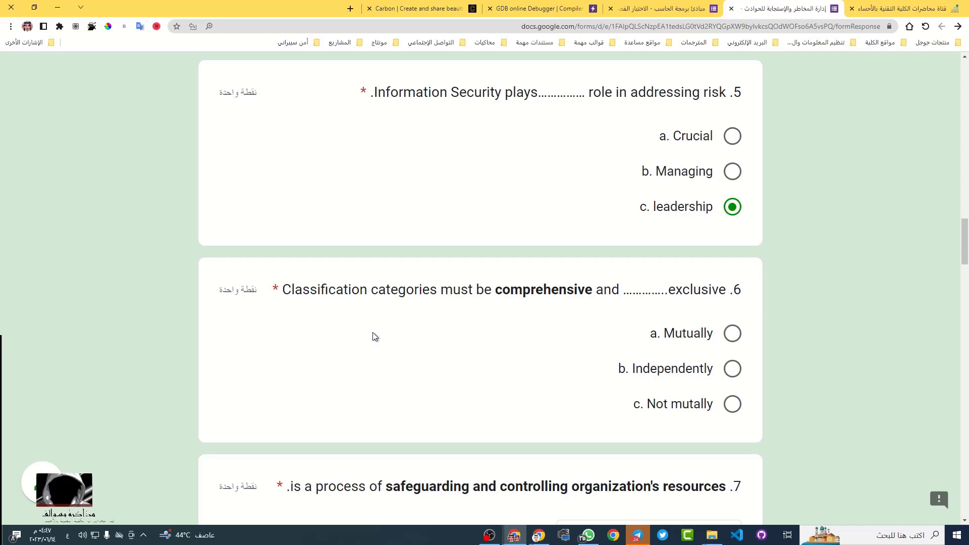
triple_click(433, 289)
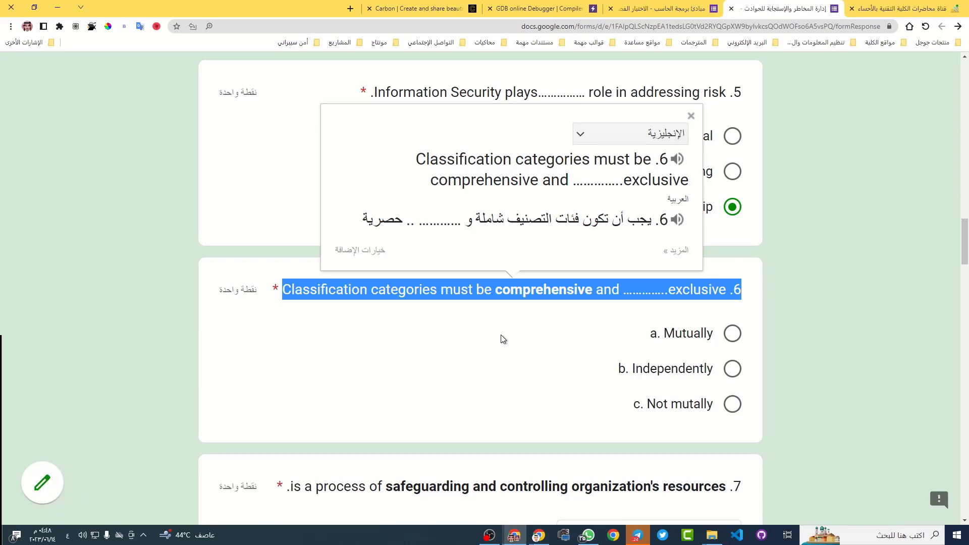
left_click(738, 339)
left_click(739, 340)
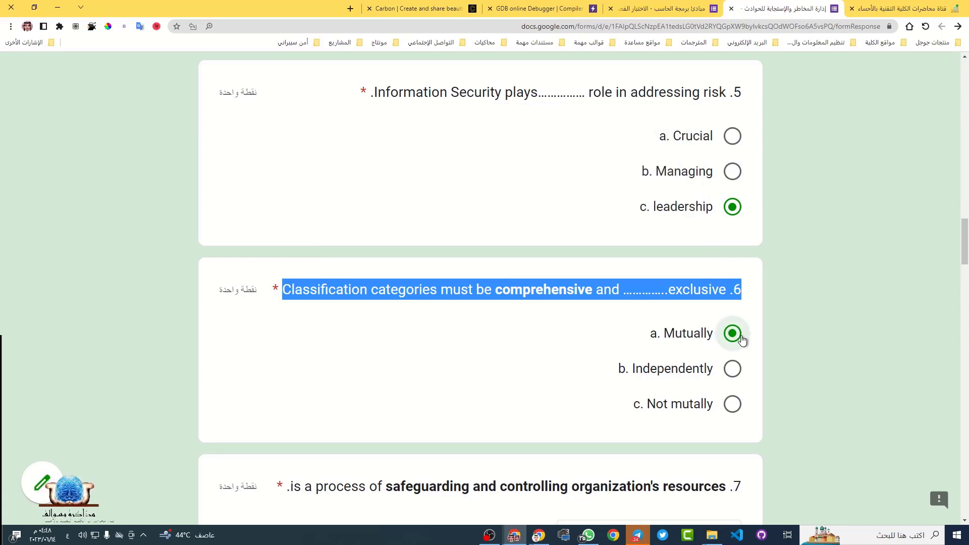
double_click(688, 334)
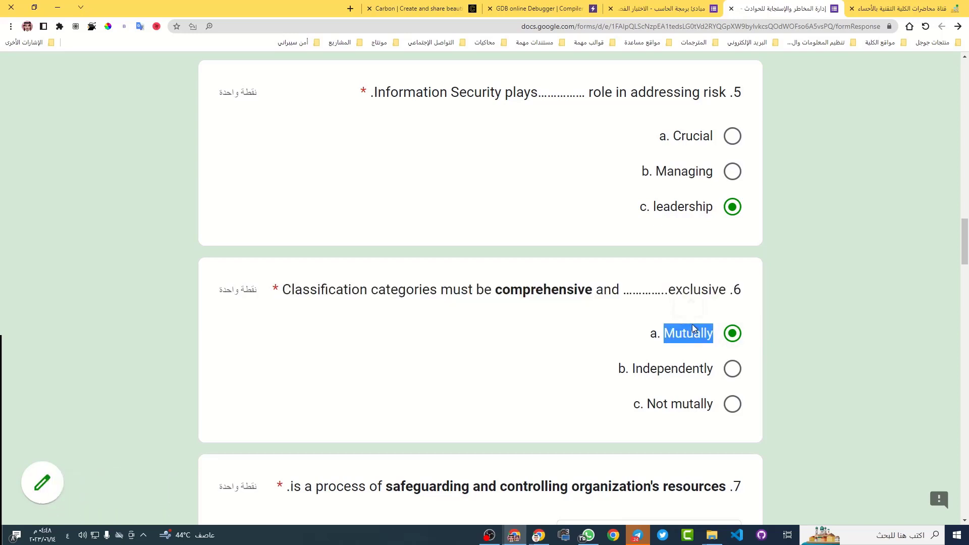
left_click(690, 307)
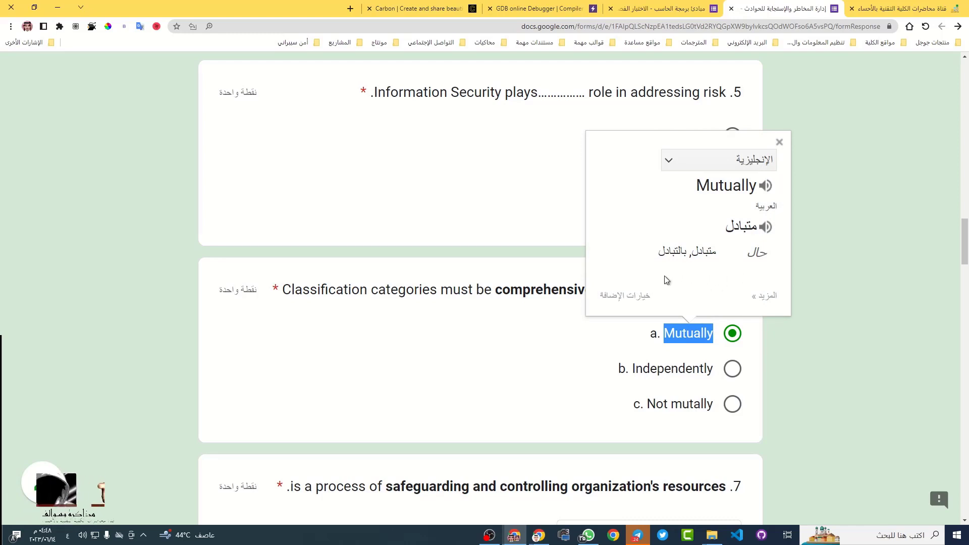
left_click(677, 335)
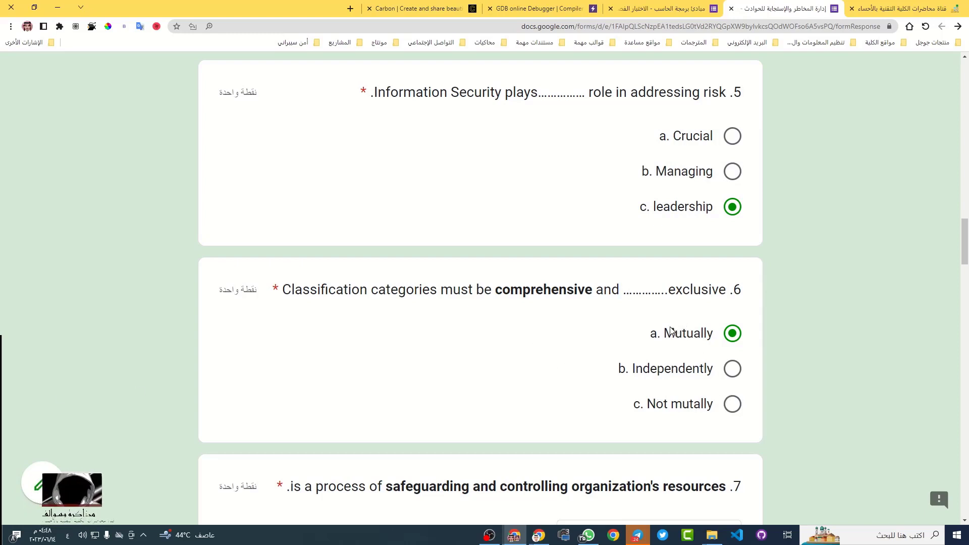
double_click(697, 290)
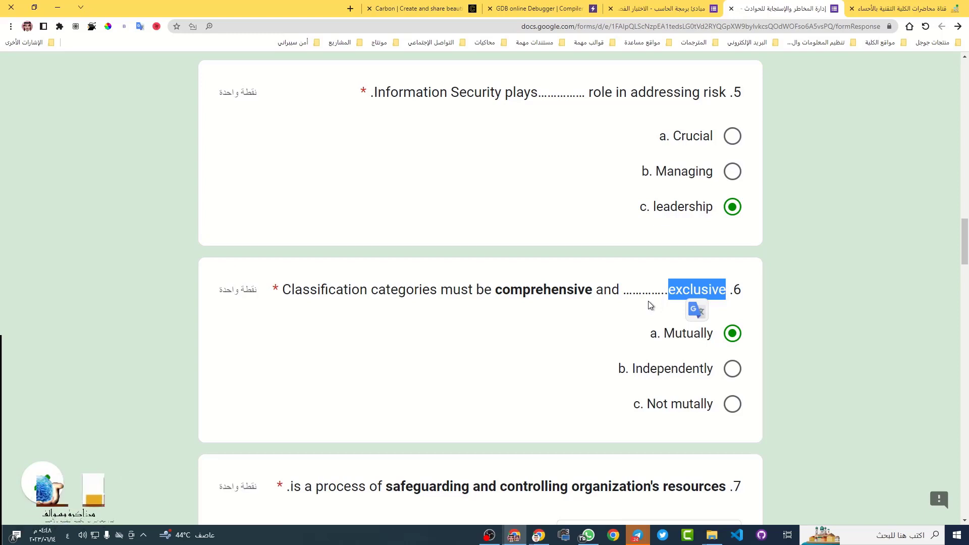
scroll(598, 323, "down", 4)
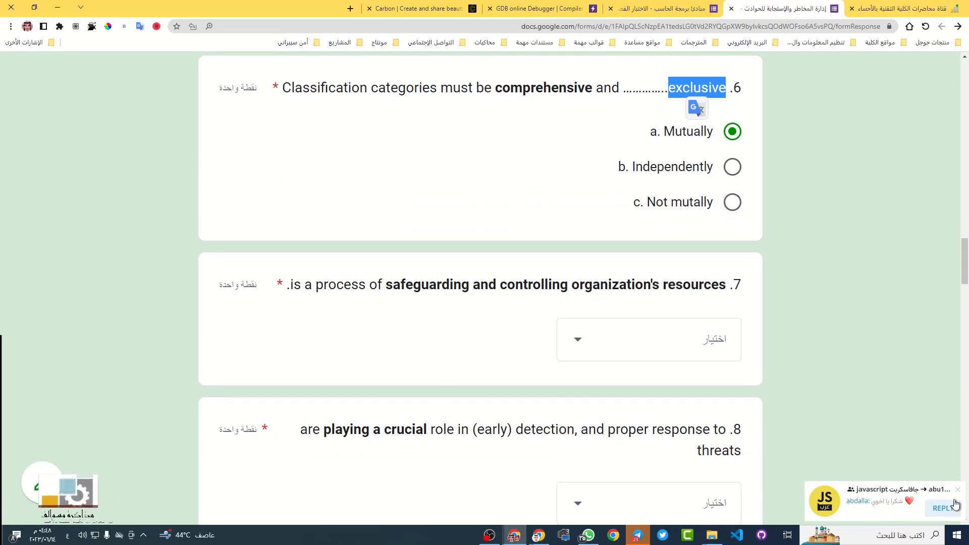
scroll(731, 238, "up", 1)
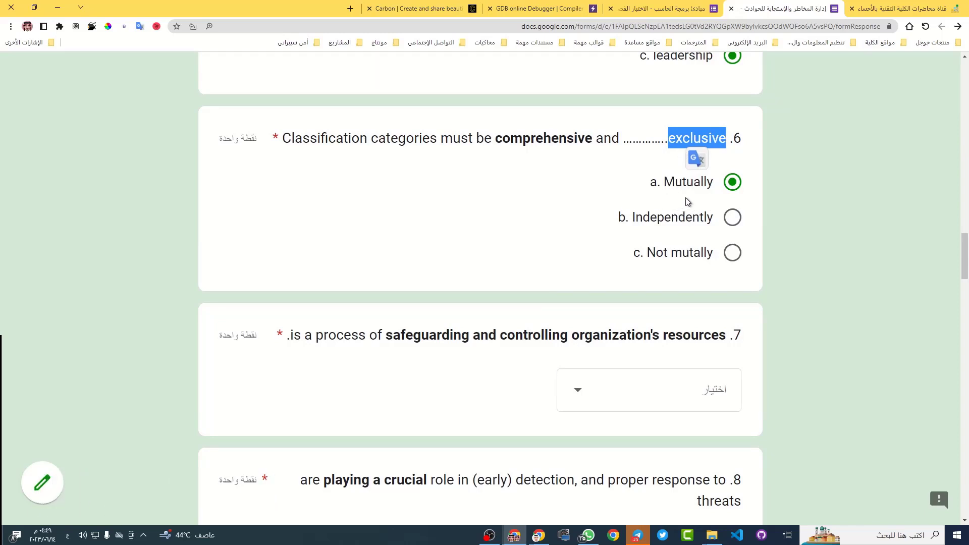
scroll(383, 274, "down", 1)
scroll(381, 273, "down", 2)
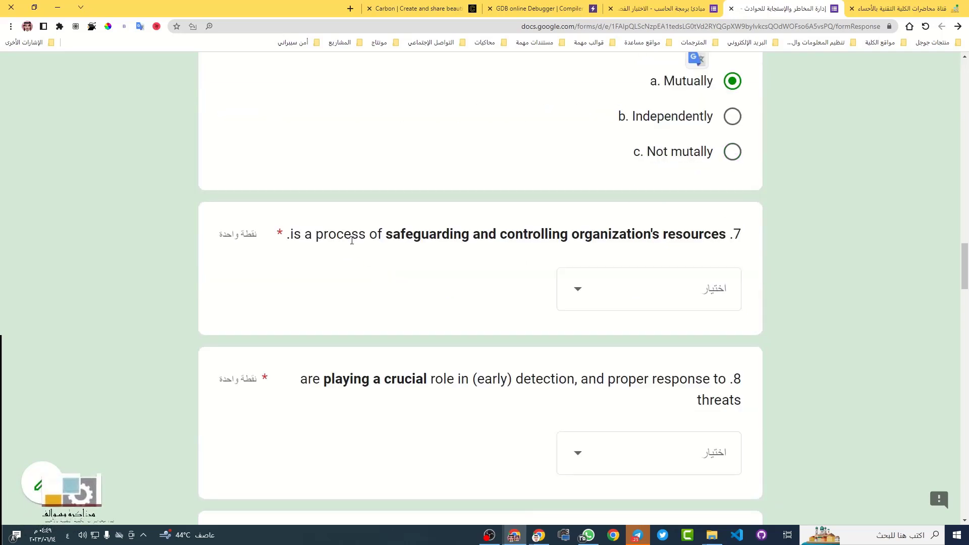
triple_click(348, 239)
left_click(356, 258)
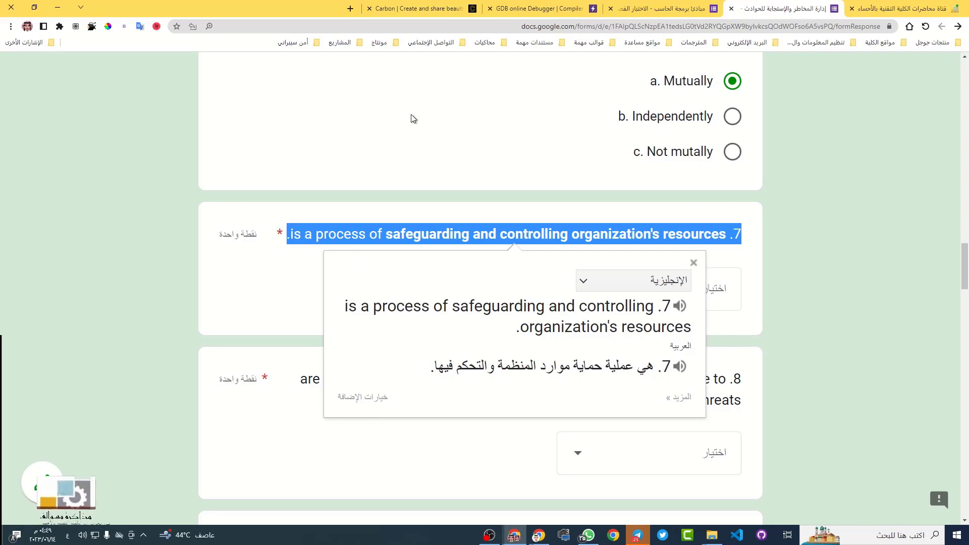
left_click(443, 233)
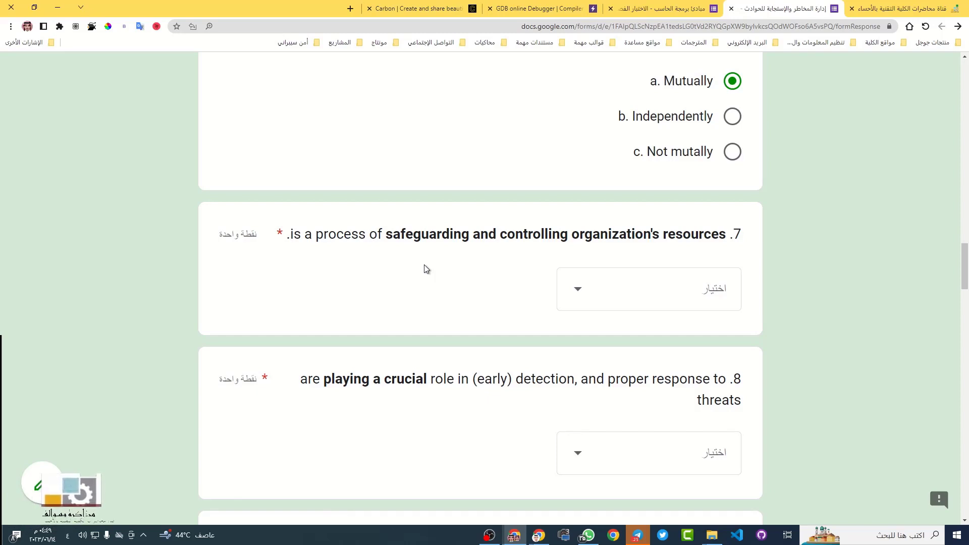
Look up the word 'safeguarding', then choose Risk management in question 7's dropdown
left_click(607, 302)
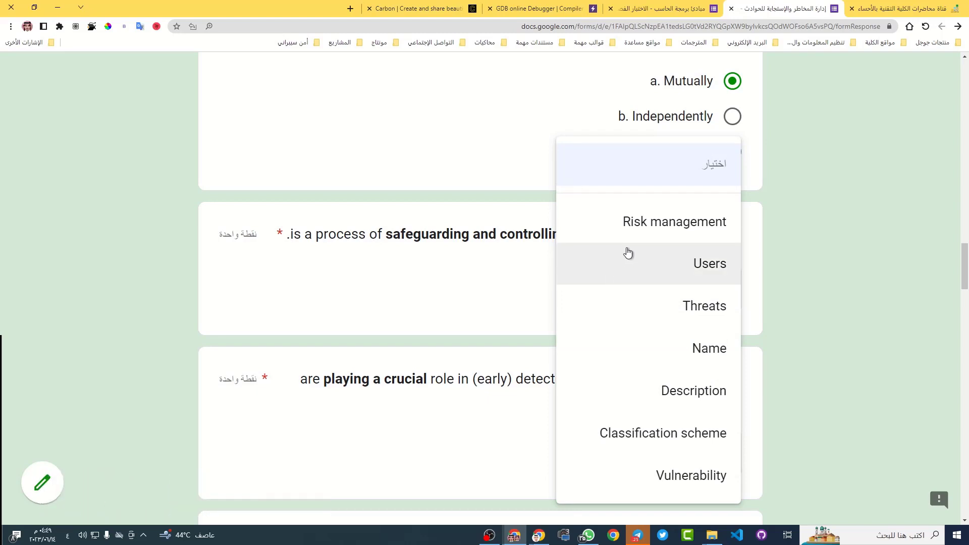
left_click(464, 260)
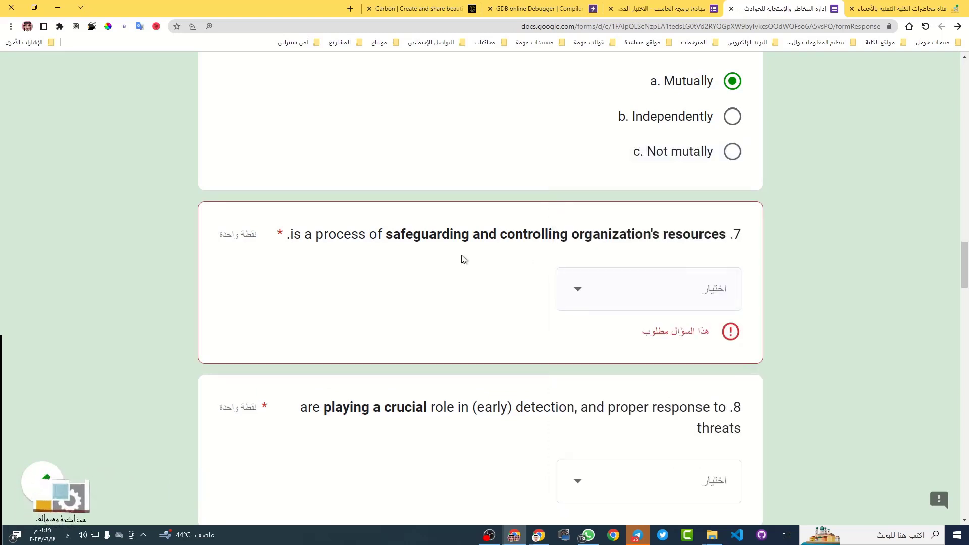
double_click(414, 233)
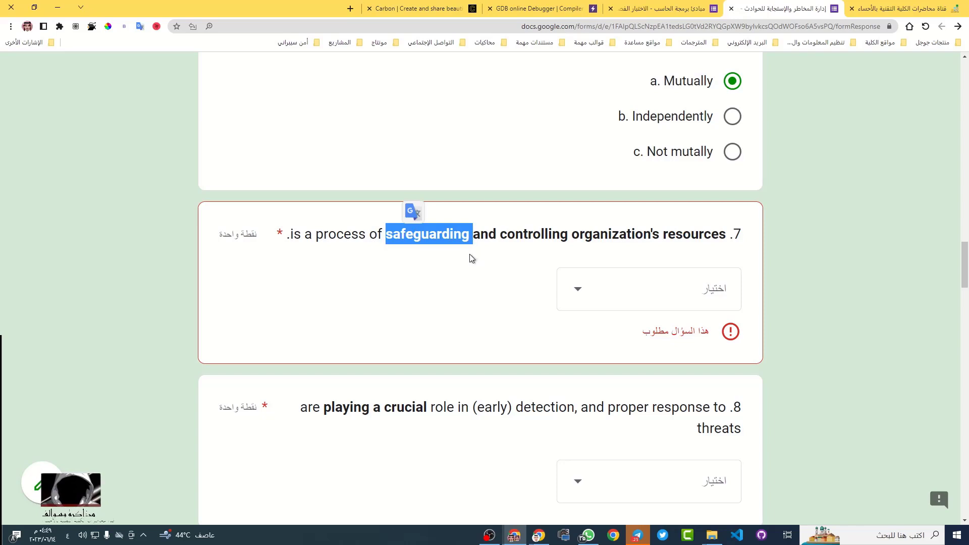
left_click(432, 236)
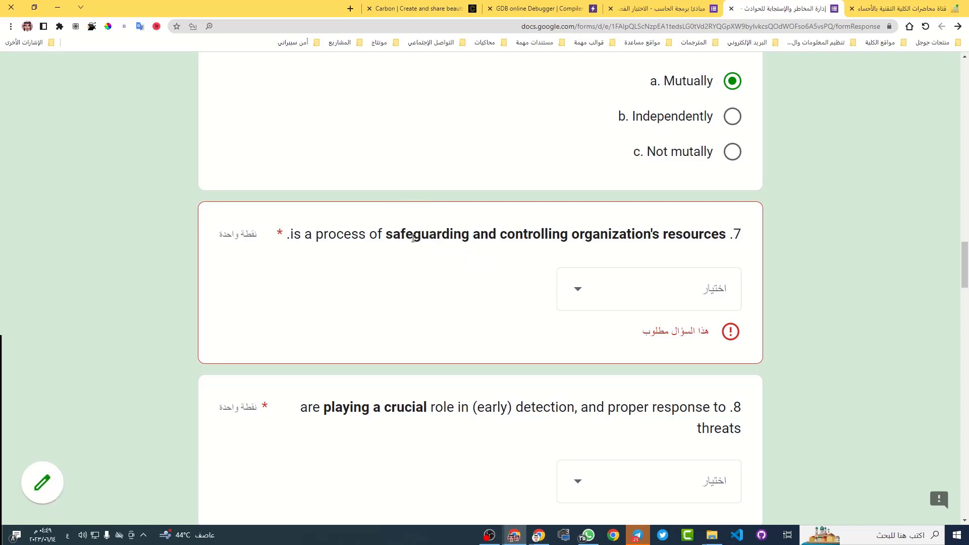
left_click_drag(387, 235, 470, 232)
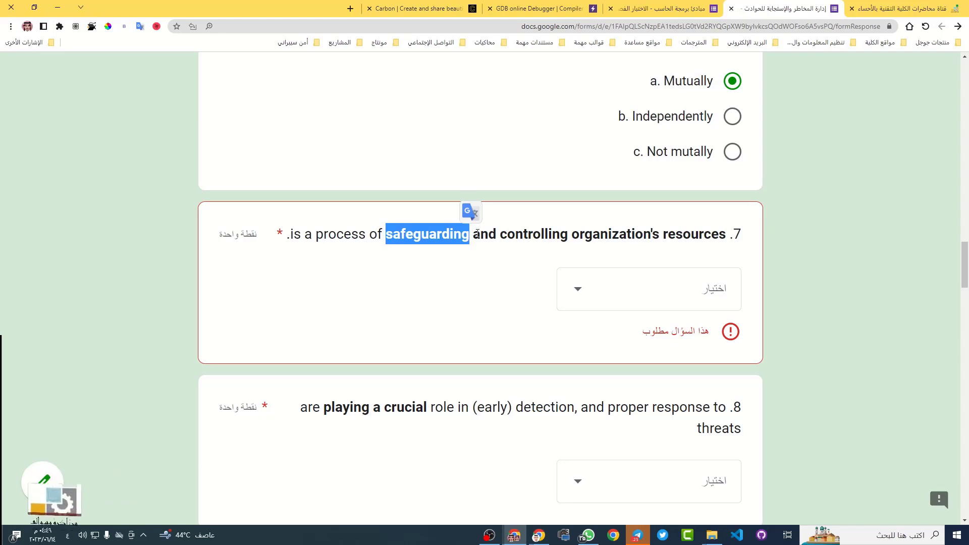
left_click(650, 288)
left_click(653, 222)
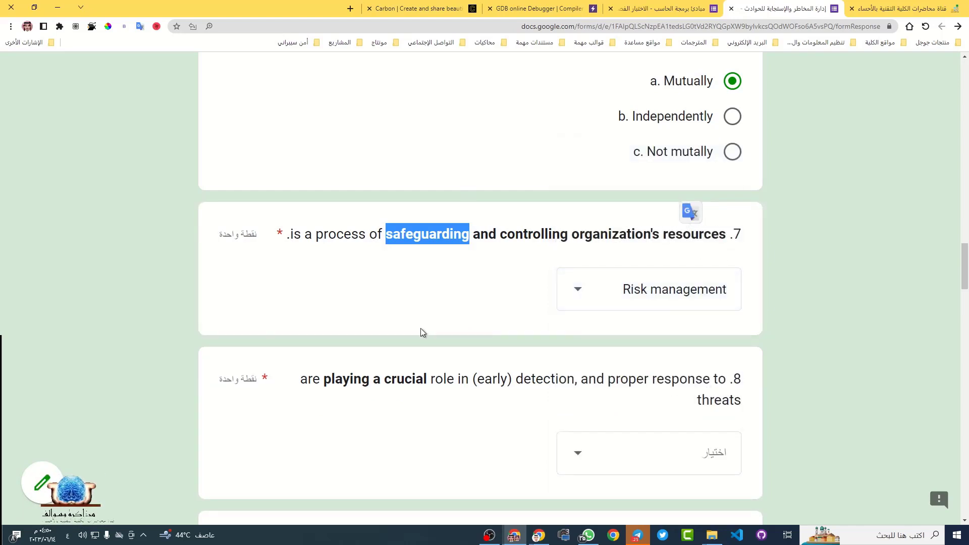
scroll(420, 329, "down", 1)
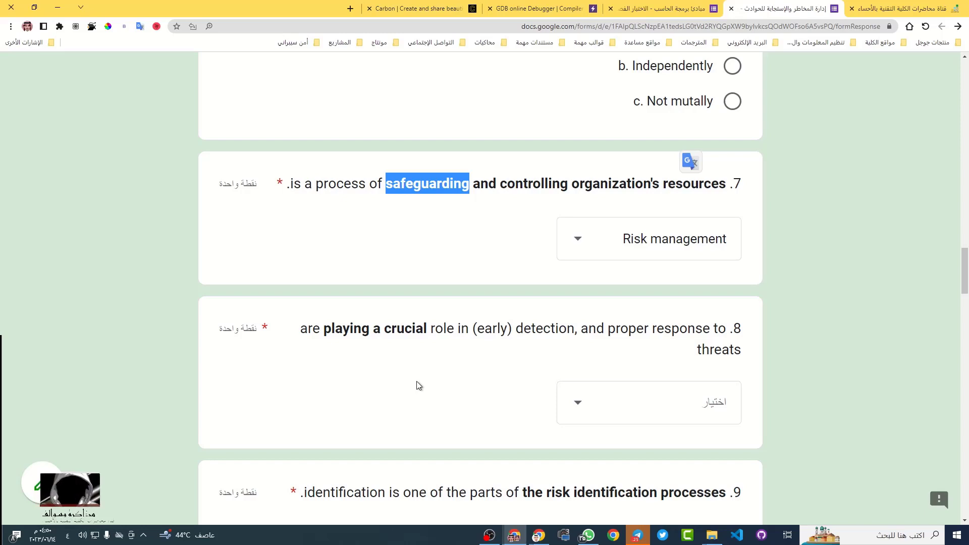
scroll(535, 358, "down", 1)
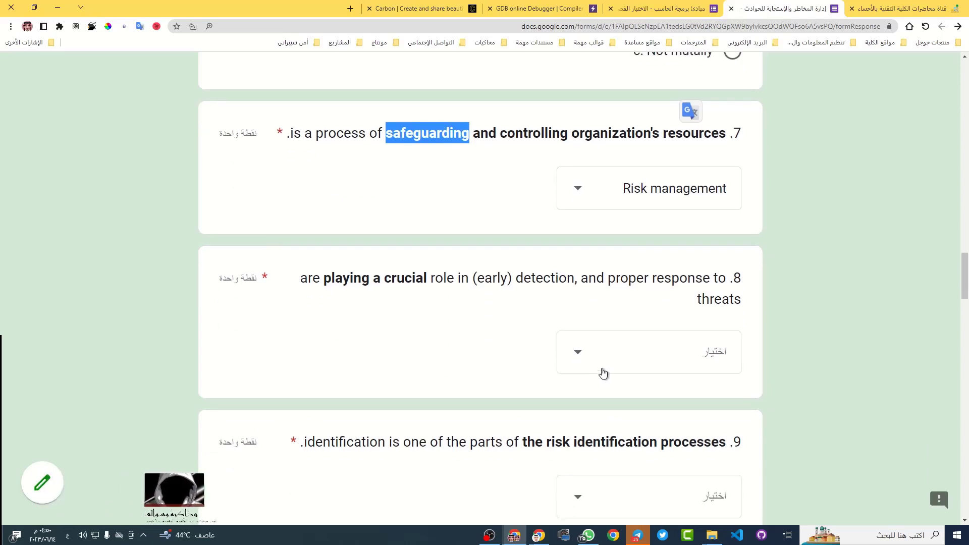
Translate question 8 into Arabic and pick Users from its dropdown
triple_click(540, 277)
left_click(538, 256)
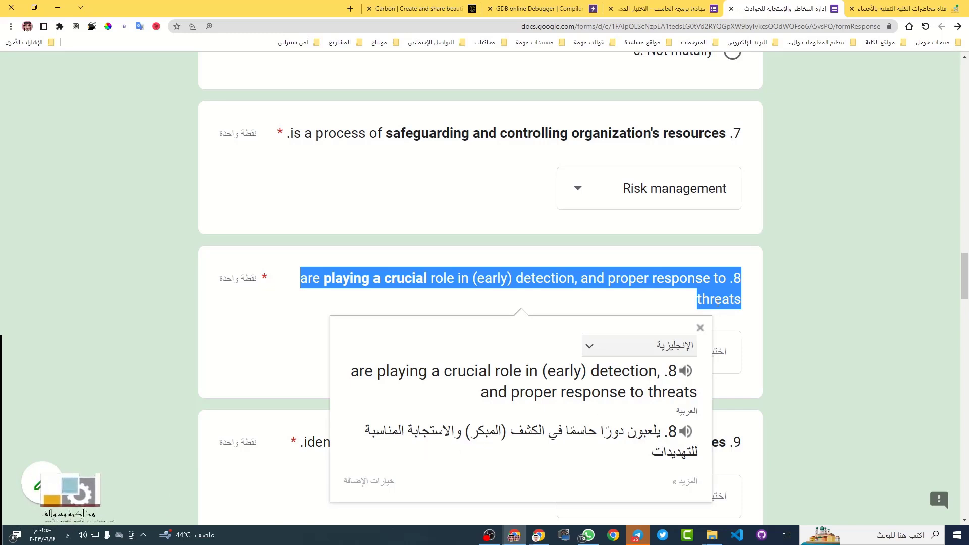
left_click(742, 294)
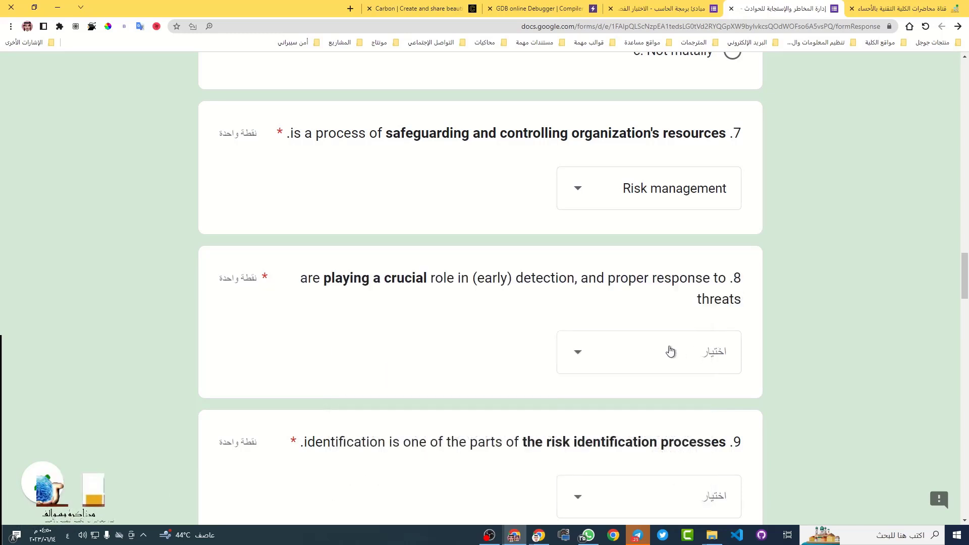
left_click(637, 361)
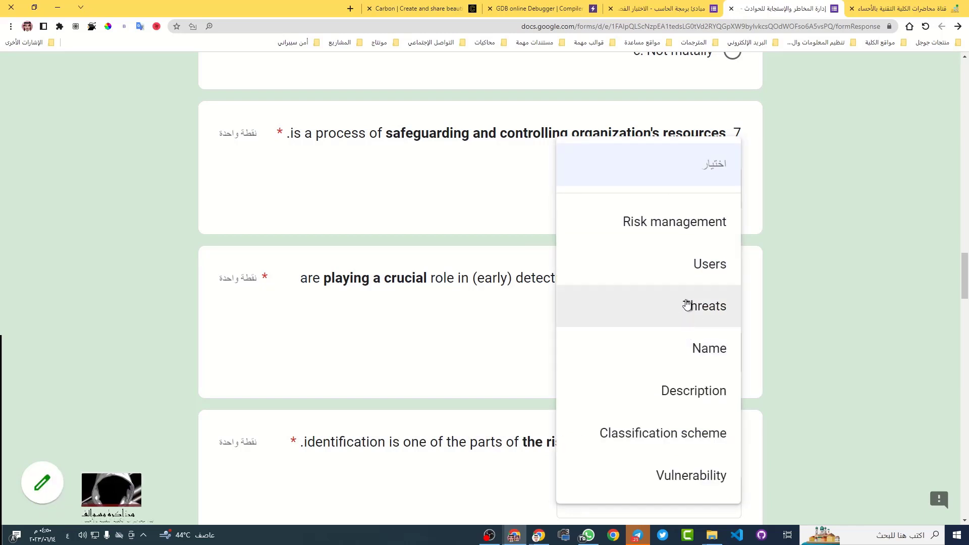
left_click(697, 267)
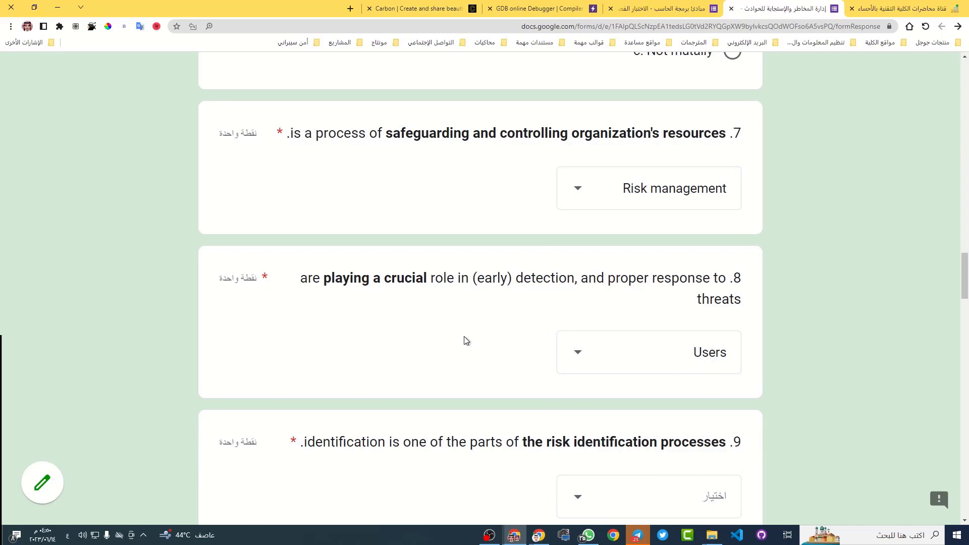
scroll(511, 335, "down", 2)
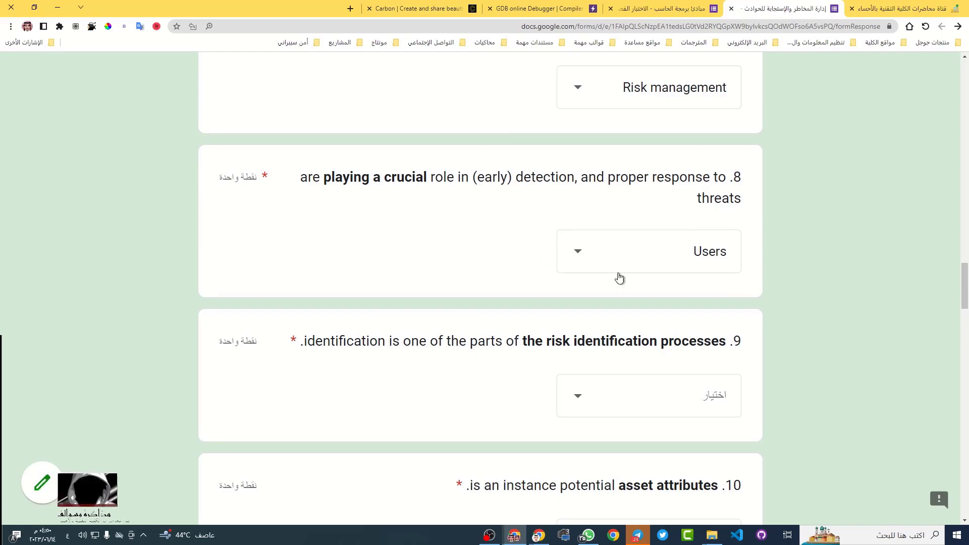
scroll(618, 278, "down", 2)
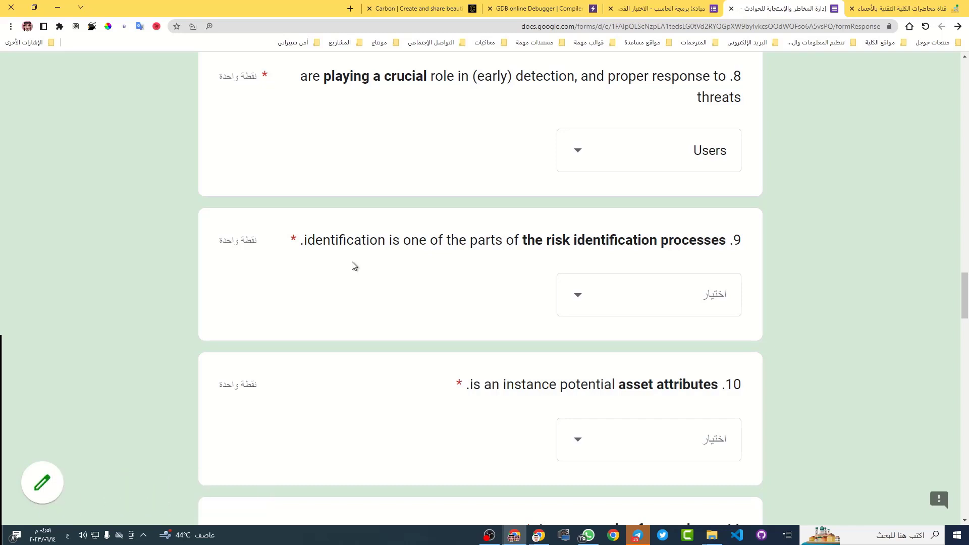
Translate question 9 into Arabic and select Threats from its dropdown
triple_click(549, 241)
left_click(548, 260)
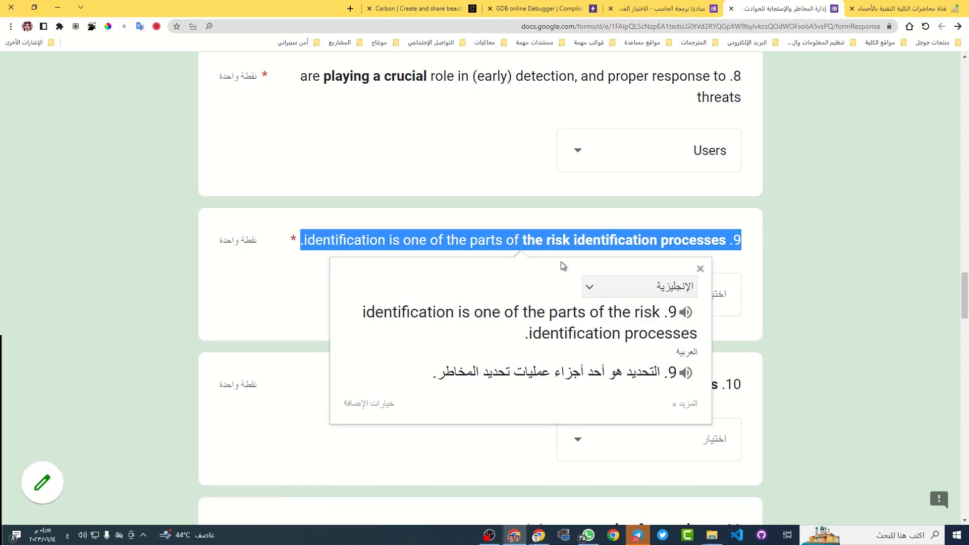
left_click(621, 294)
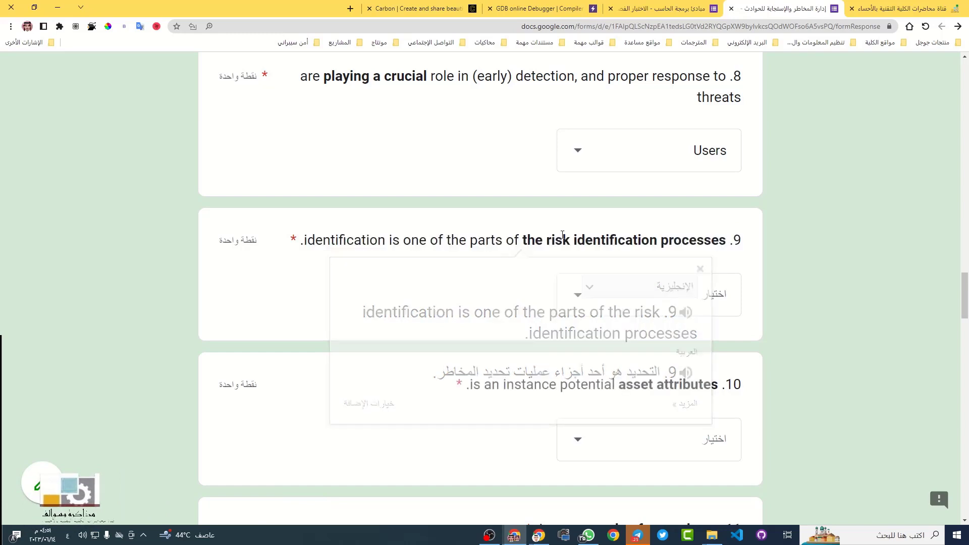
left_click(621, 294)
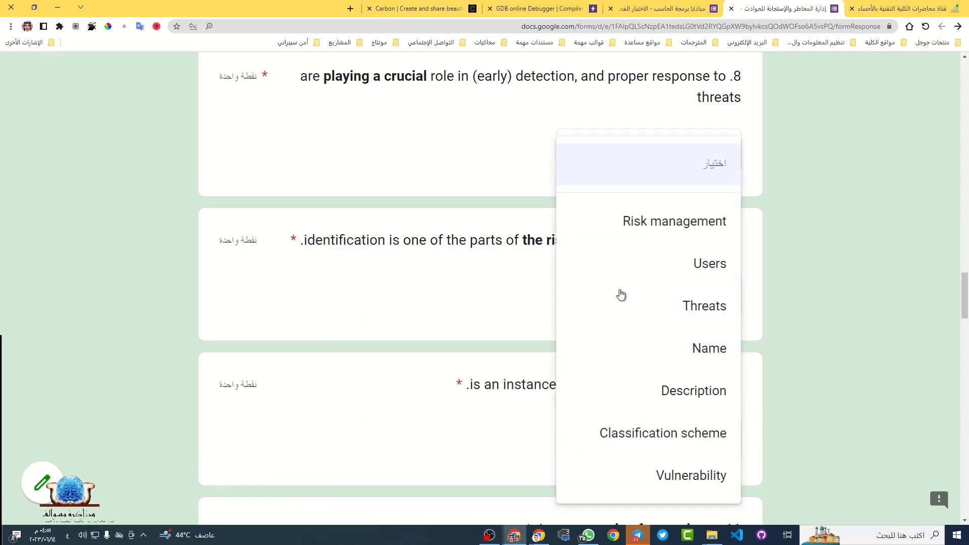
left_click(717, 311)
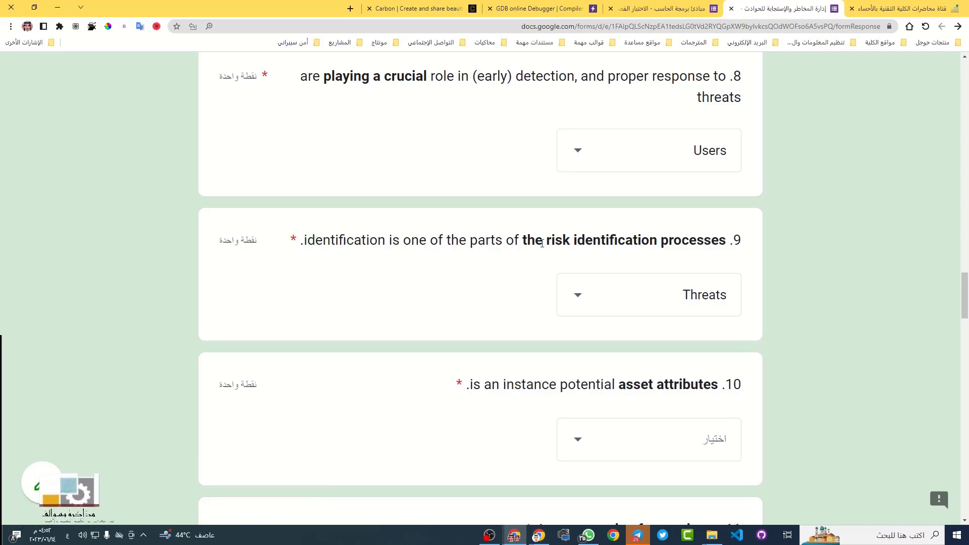
left_click_drag(527, 240, 726, 240)
left_click(528, 259)
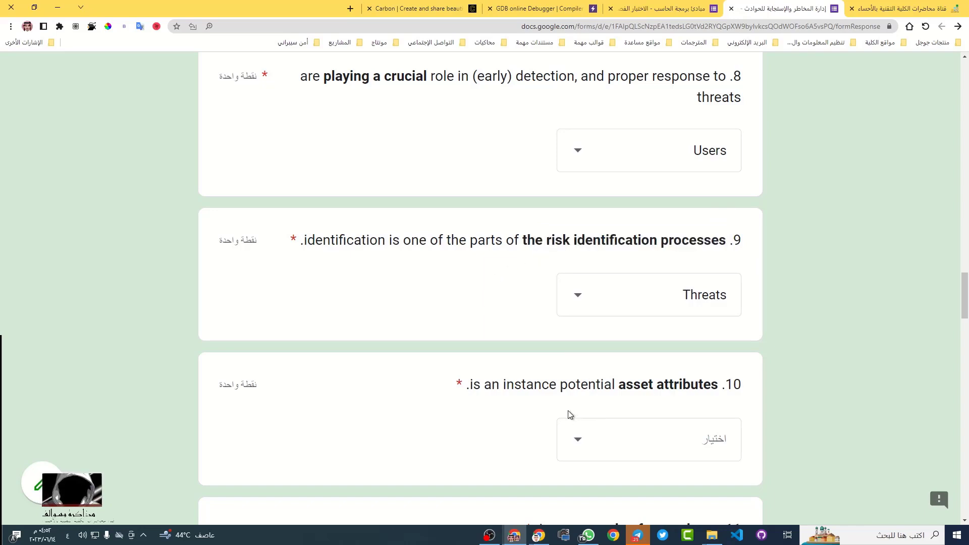
scroll(560, 403, "down", 1)
scroll(522, 359, "down", 2)
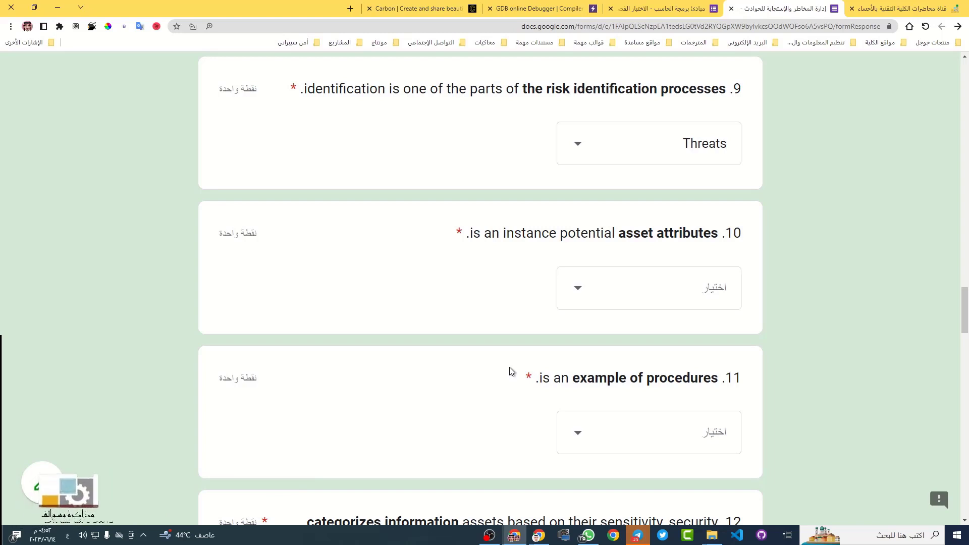
Translate question 10 and the word 'attributes', choosing Name from its dropdown
triple_click(607, 234)
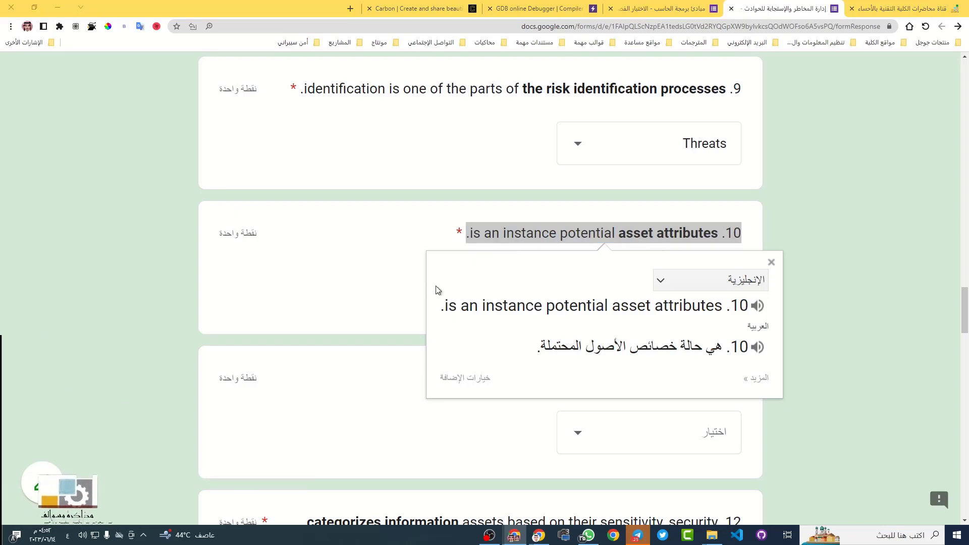
left_click(686, 270)
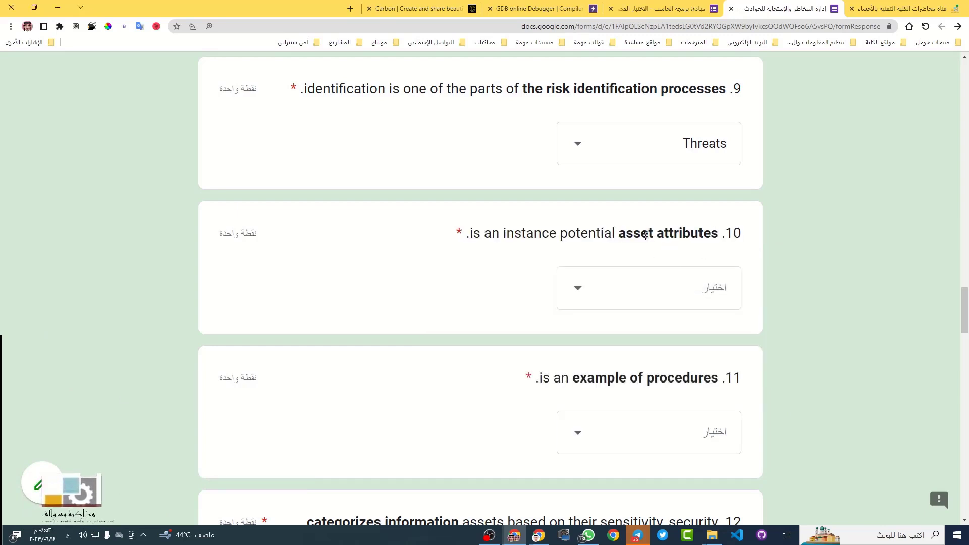
left_click_drag(618, 235, 719, 236)
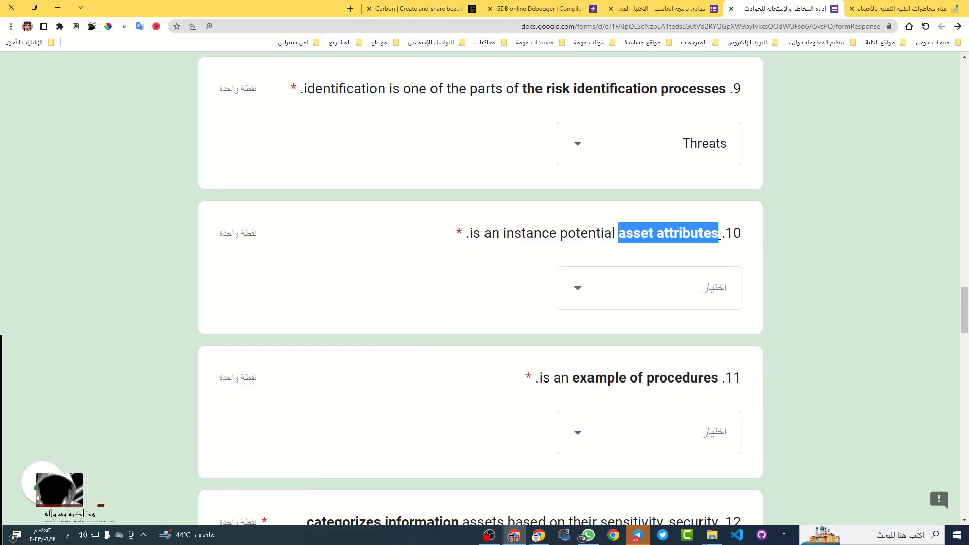
left_click(656, 295)
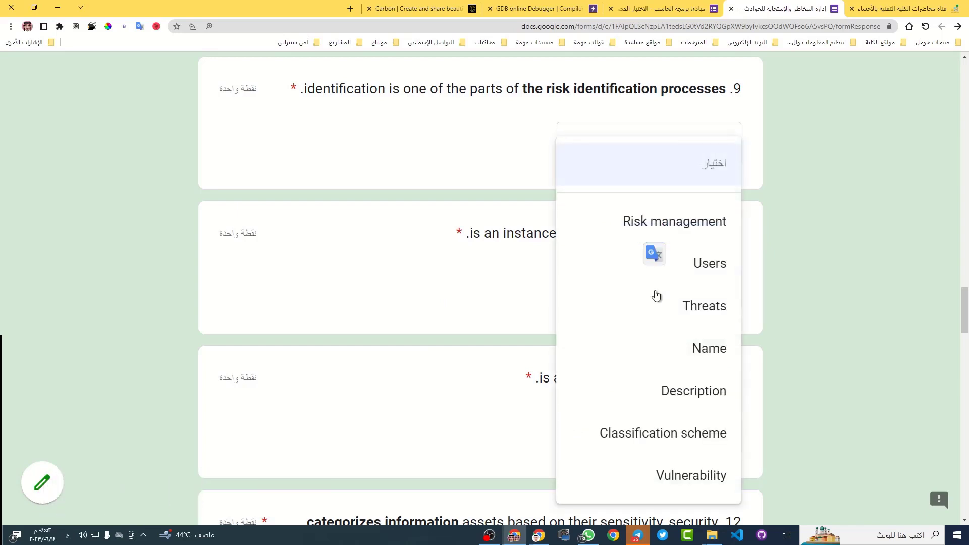
left_click(662, 357)
left_click(804, 296)
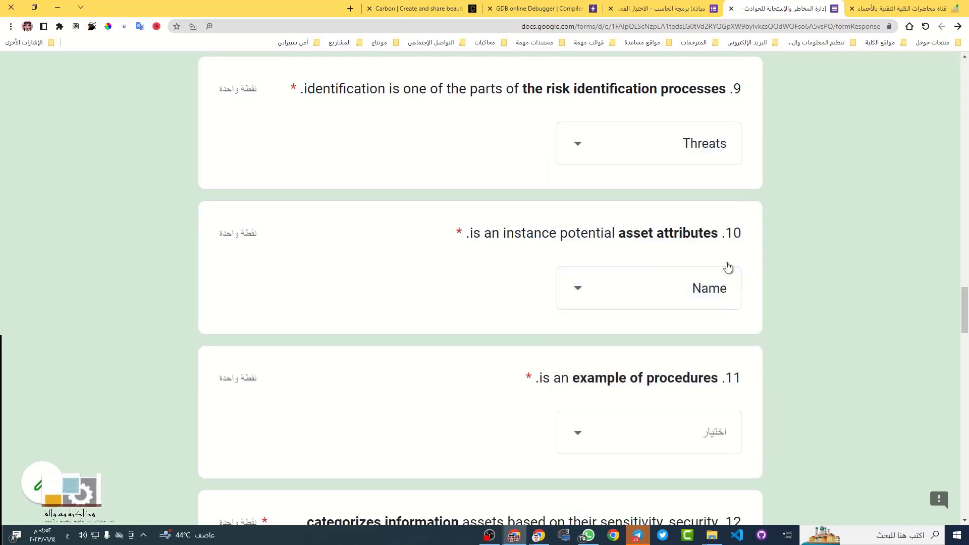
double_click(691, 233)
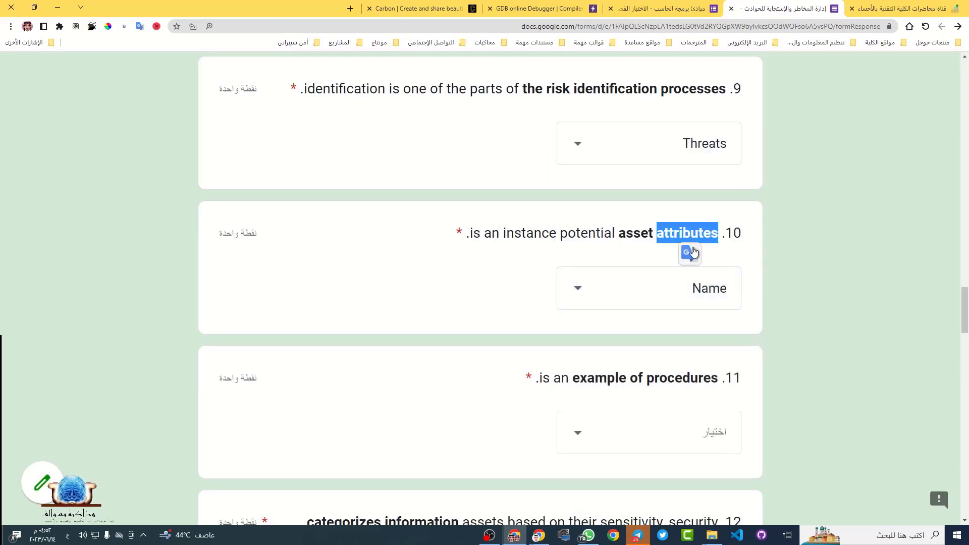
double_click(695, 252)
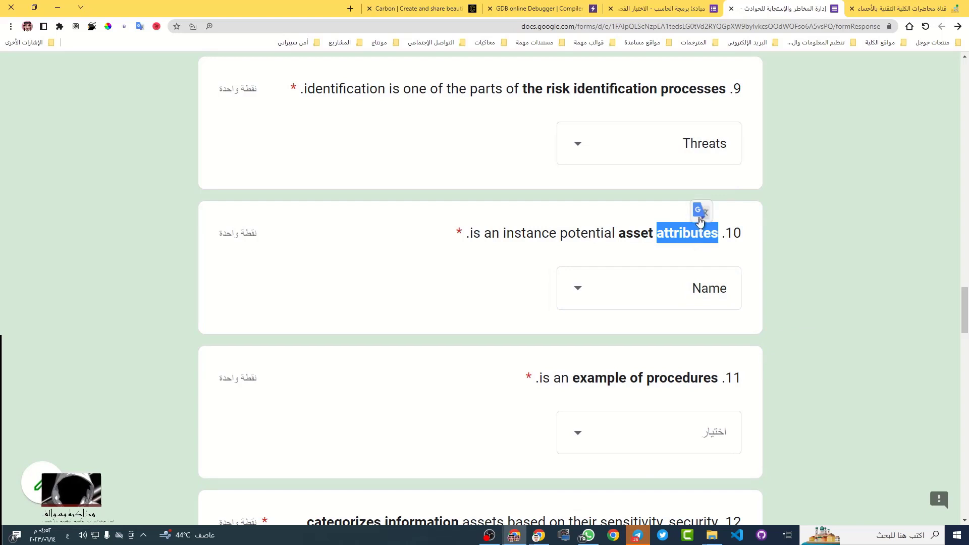
left_click(700, 211)
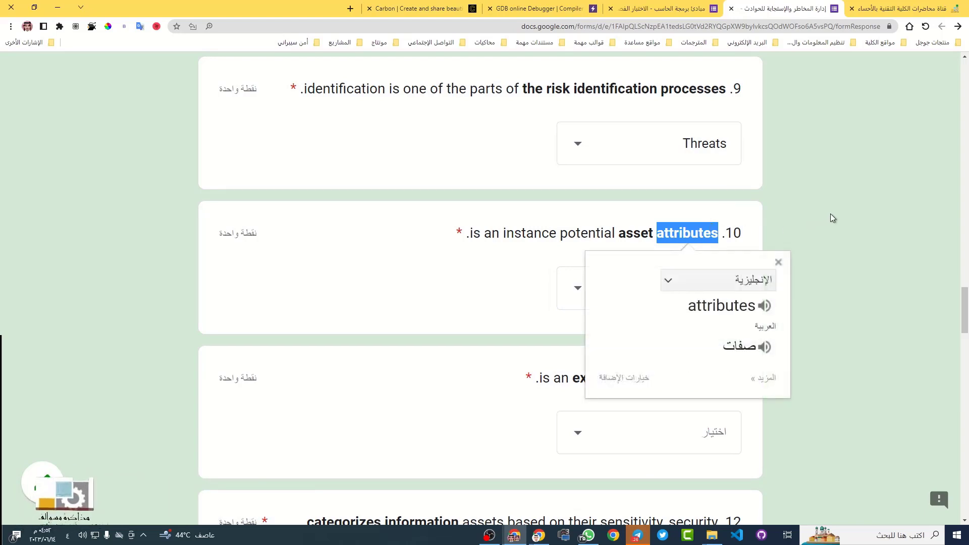
left_click(809, 236)
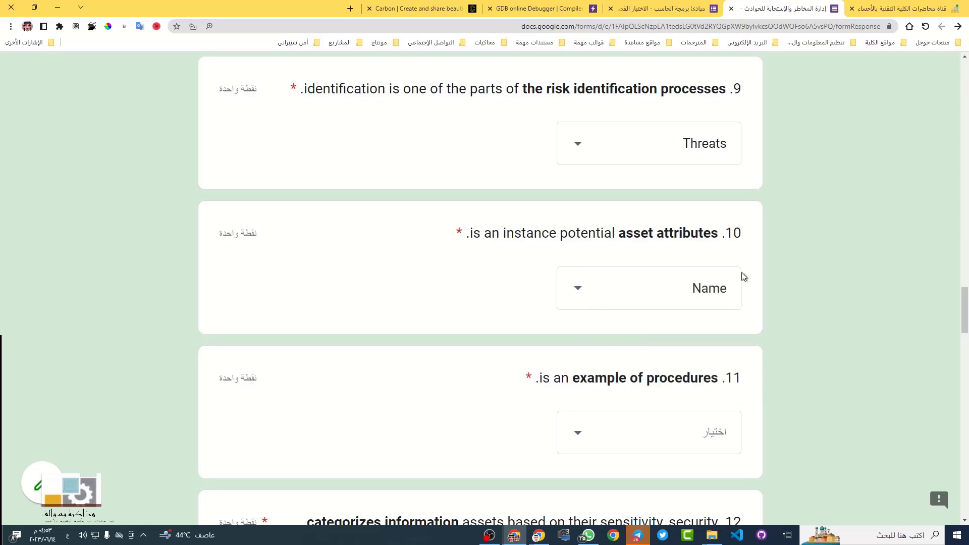
scroll(461, 315, "down", 2)
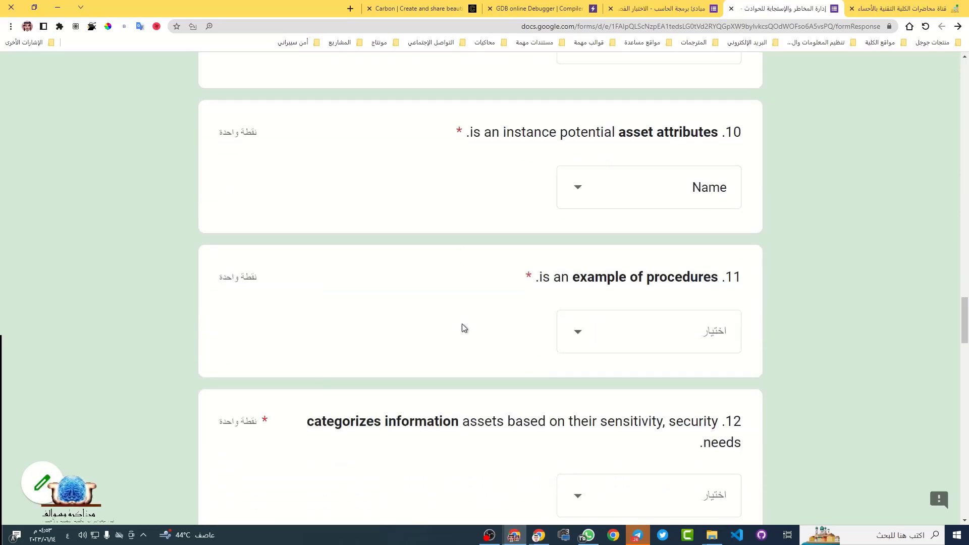
Choose Description from question 11's dropdown as the example of procedures
scroll(582, 287, "down", 1)
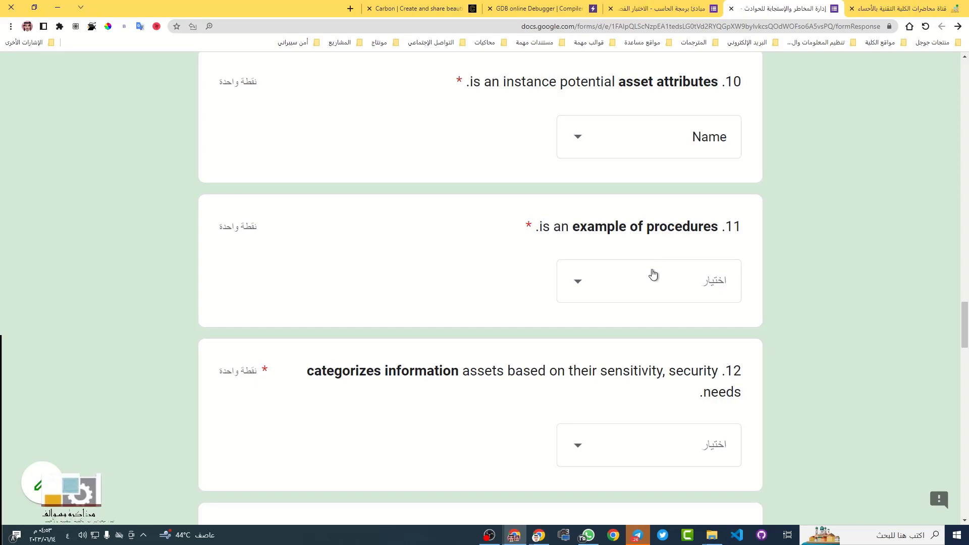
left_click(632, 281)
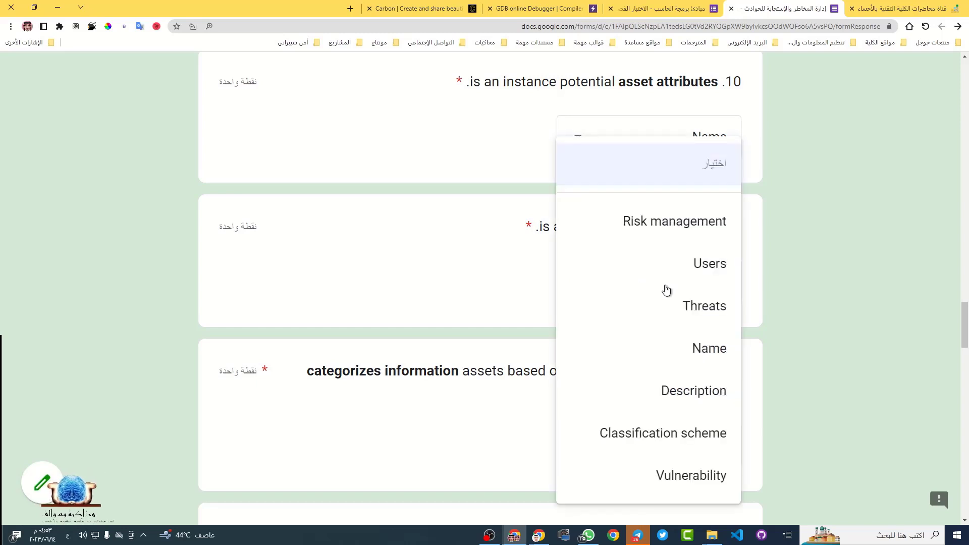
left_click(468, 263)
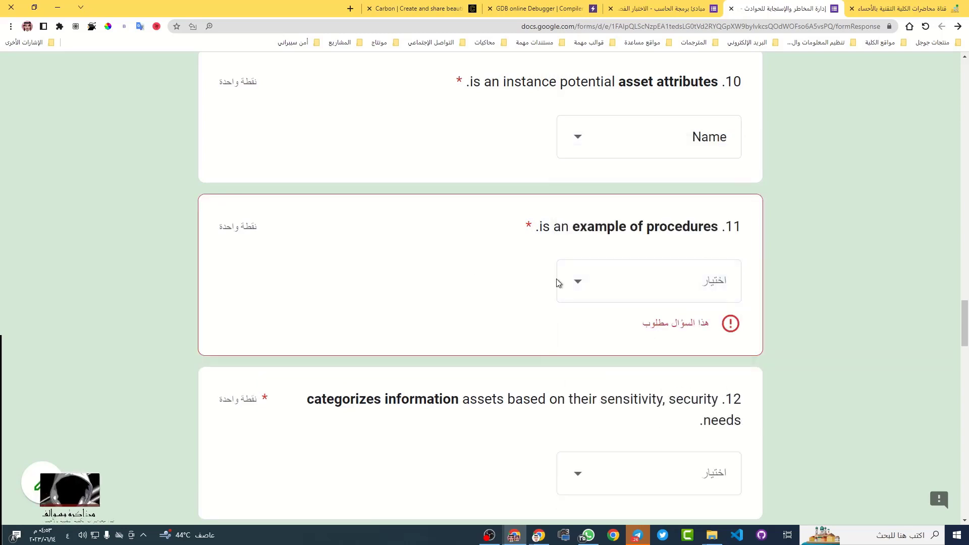
left_click(662, 288)
left_click(692, 391)
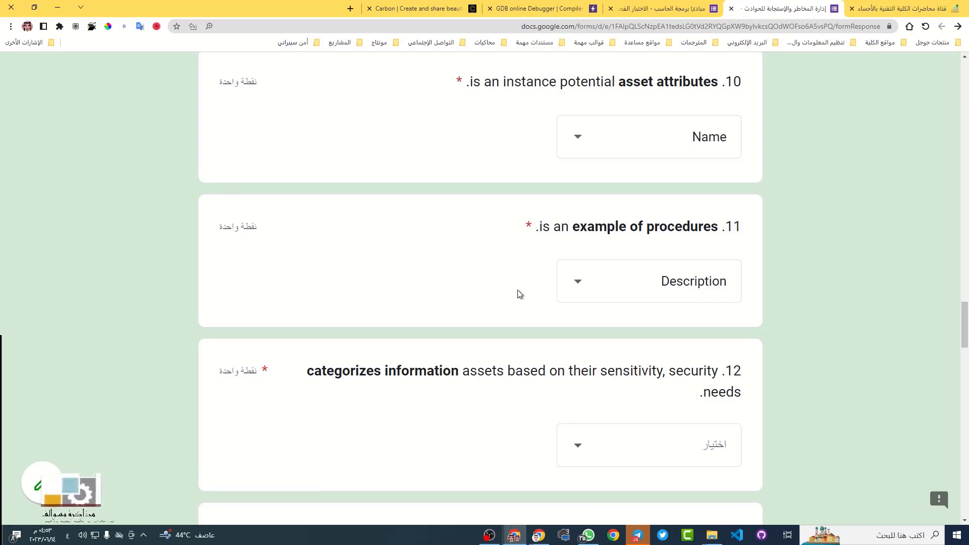
scroll(478, 312, "down", 2)
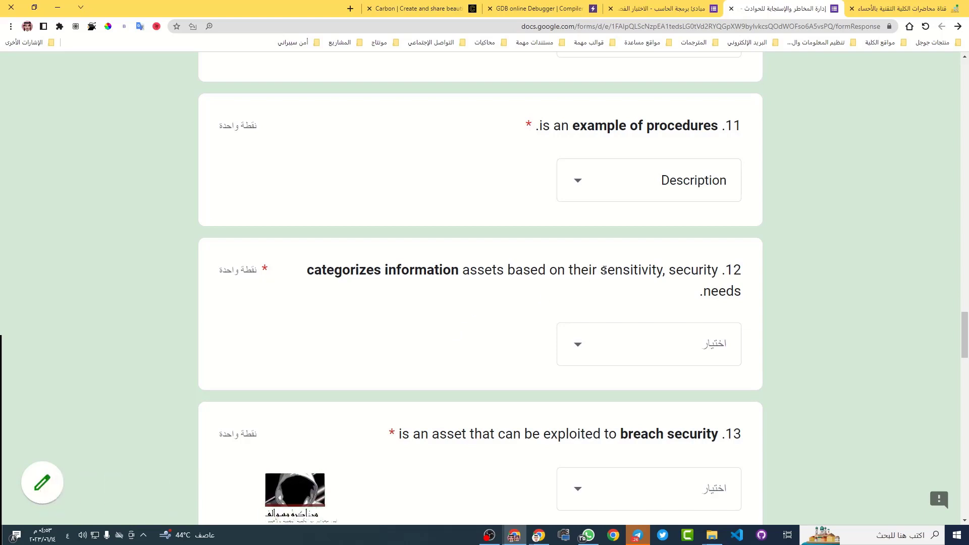
Translate the word 'sensitivity' and then all of question 12 into Arabic
double_click(630, 270)
left_click(603, 248)
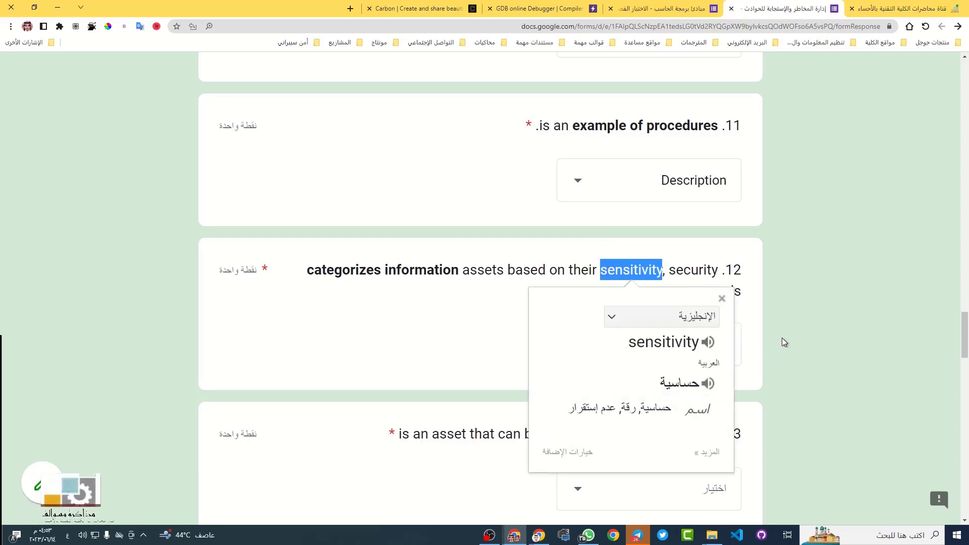
left_click(754, 316)
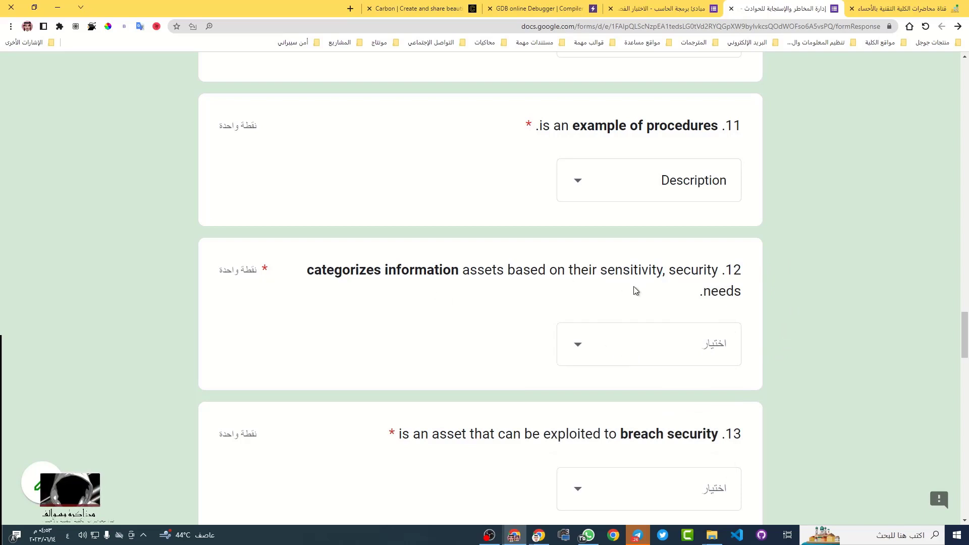
triple_click(631, 270)
left_click(641, 252)
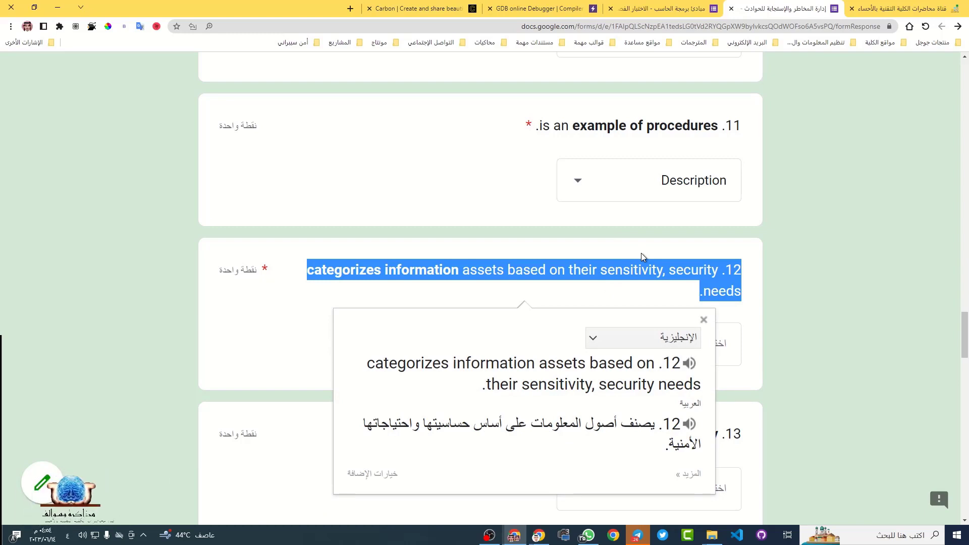
left_click(637, 281)
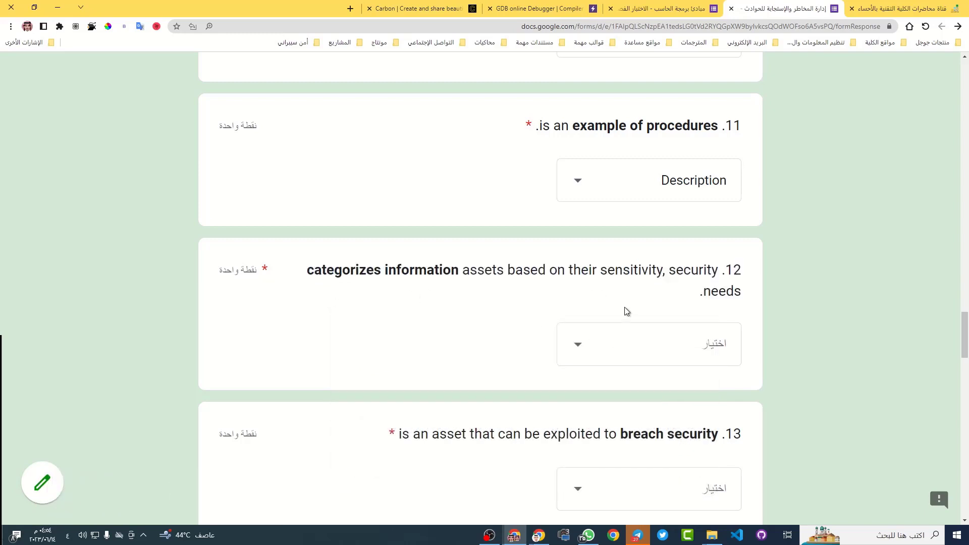
Pick Classification scheme from question 12's answer dropdown
scroll(625, 311, "down", 1)
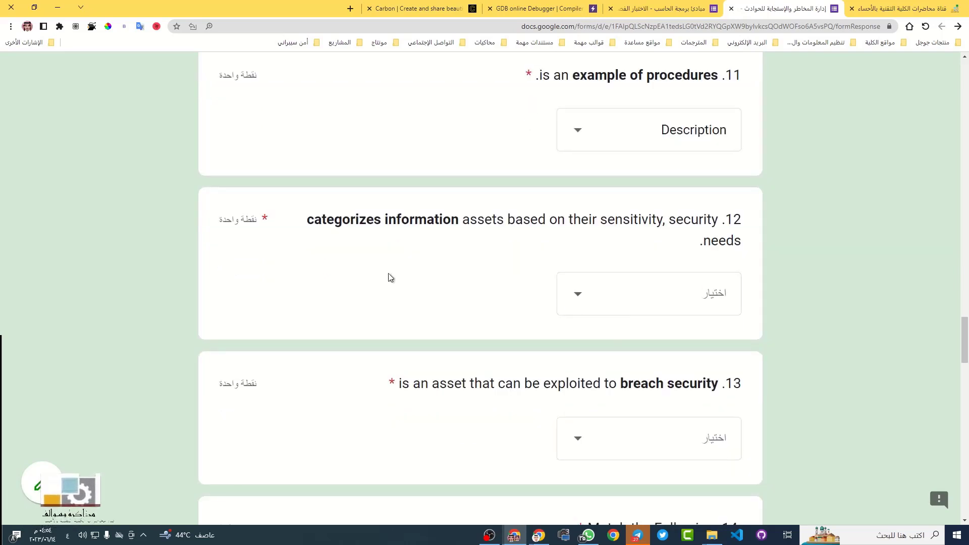
left_click(625, 309)
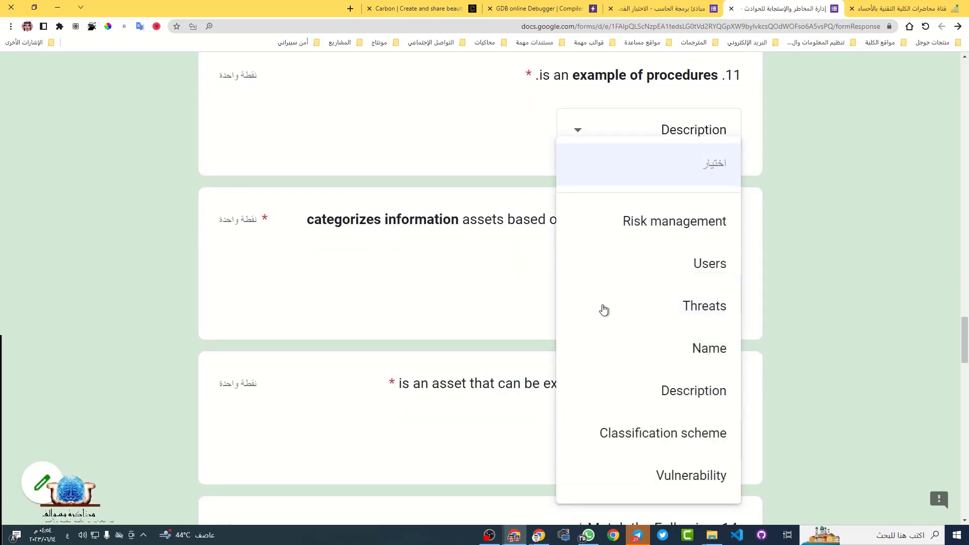
left_click(665, 437)
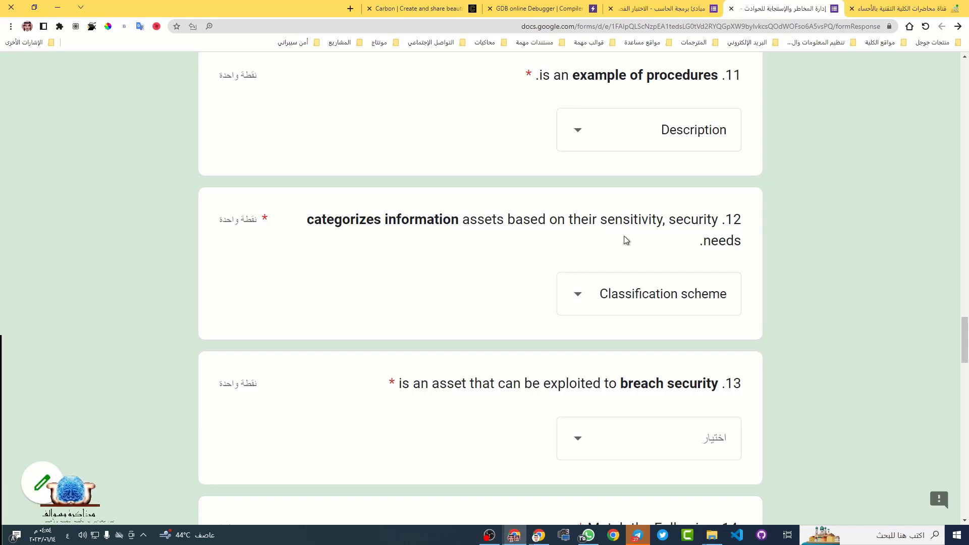
scroll(540, 248, "down", 3)
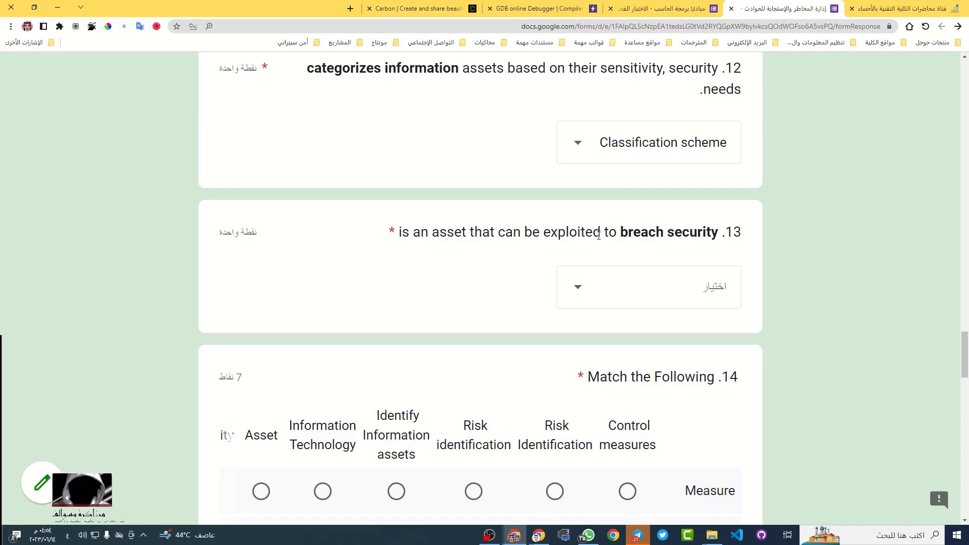
Translate the phrase 'breach security' and then all of question 13 into Arabic
left_click_drag(620, 233, 718, 235)
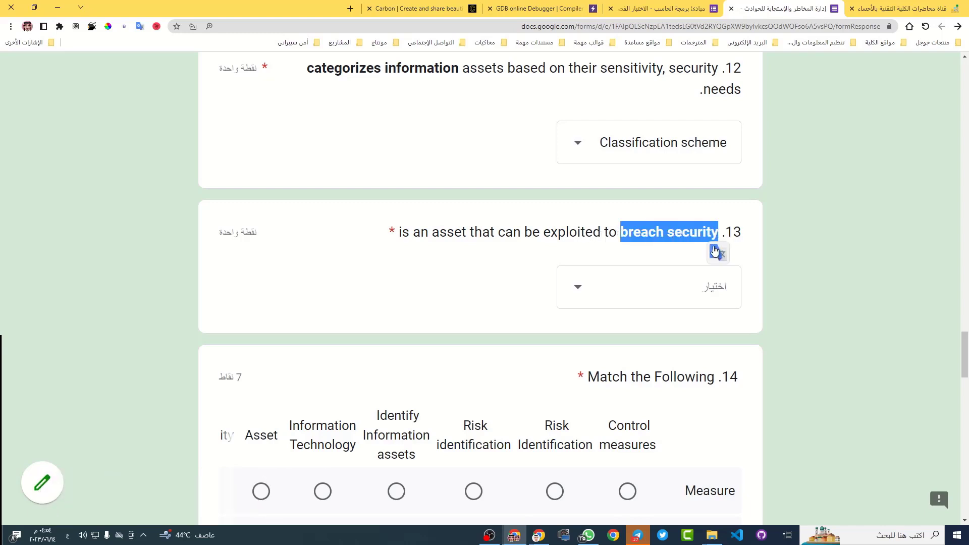
left_click(714, 251)
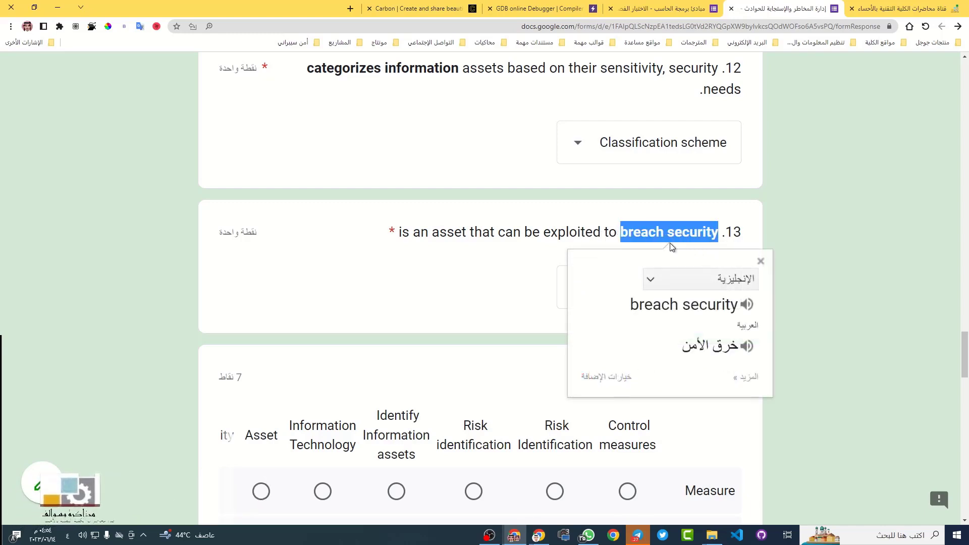
triple_click(567, 232)
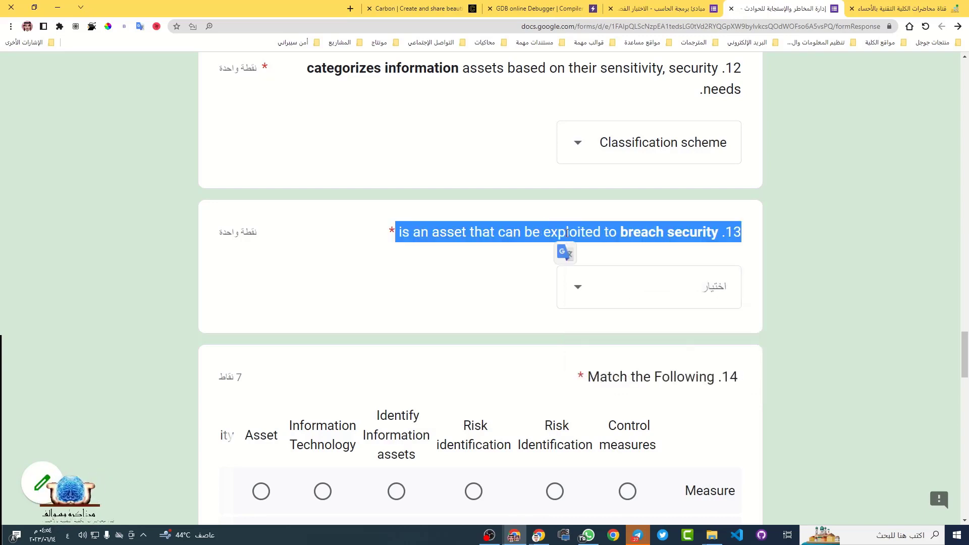
left_click(564, 252)
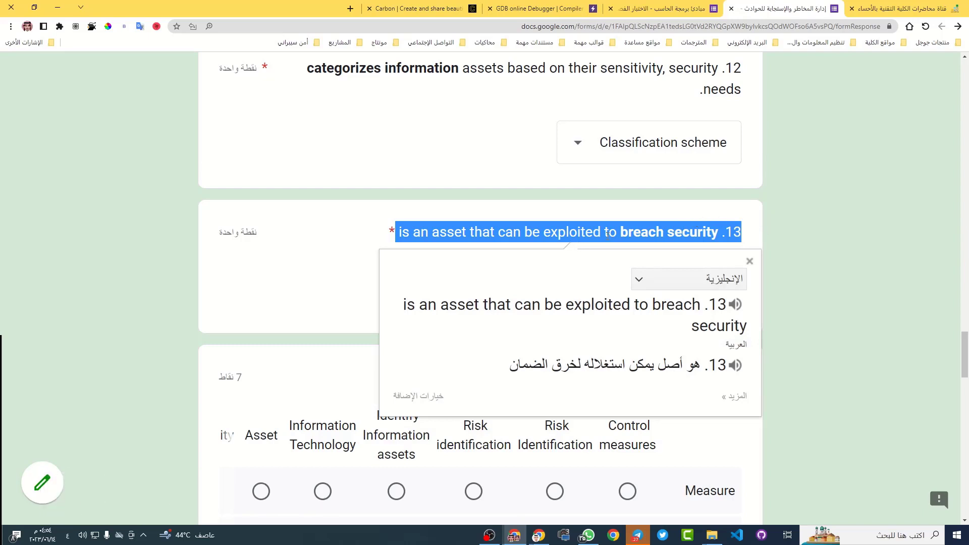
left_click(627, 235)
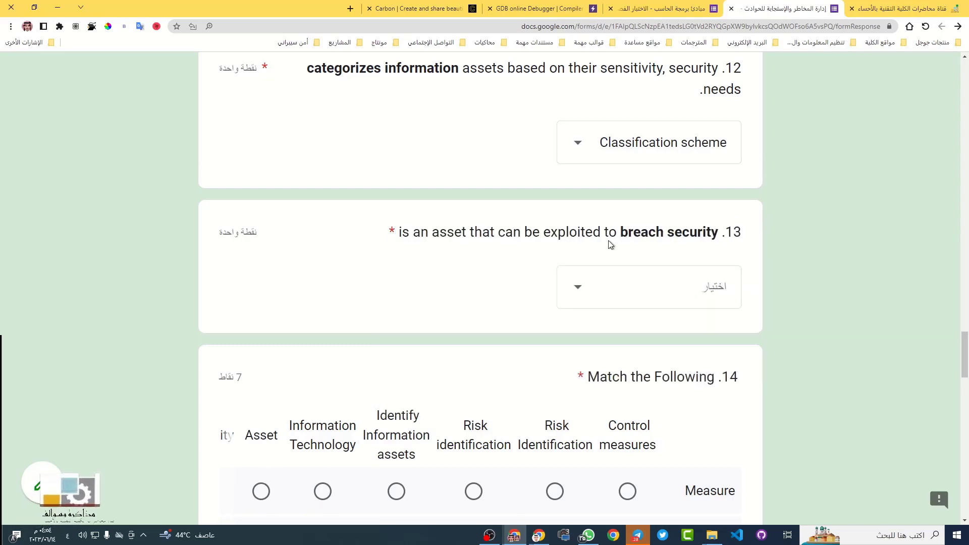
Choose Vulnerability from question 13's answer dropdown
left_click(622, 286)
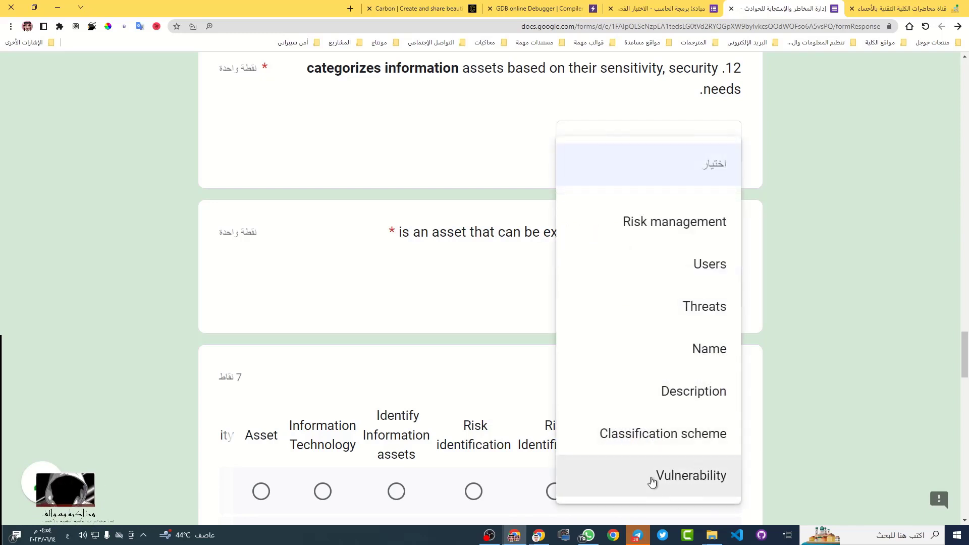
left_click(707, 478)
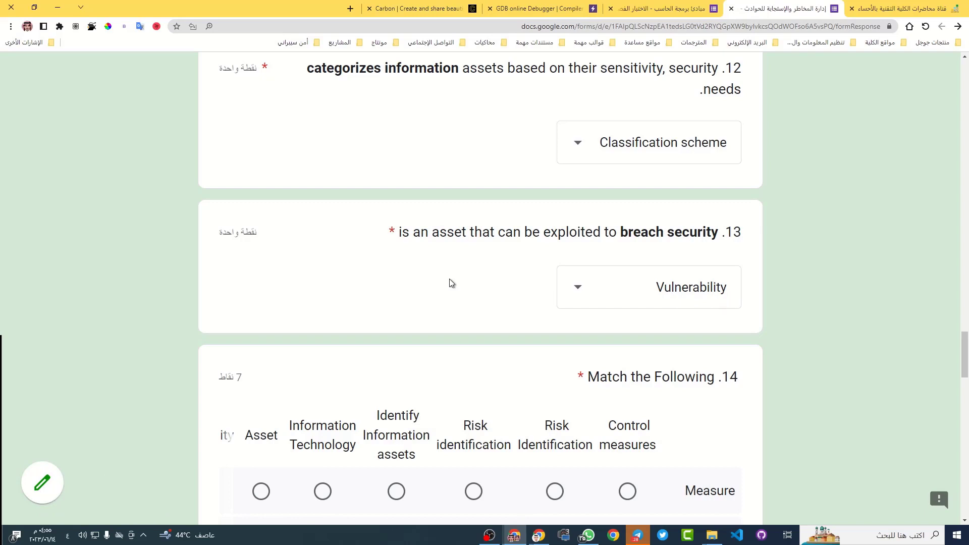
scroll(461, 283, "down", 1)
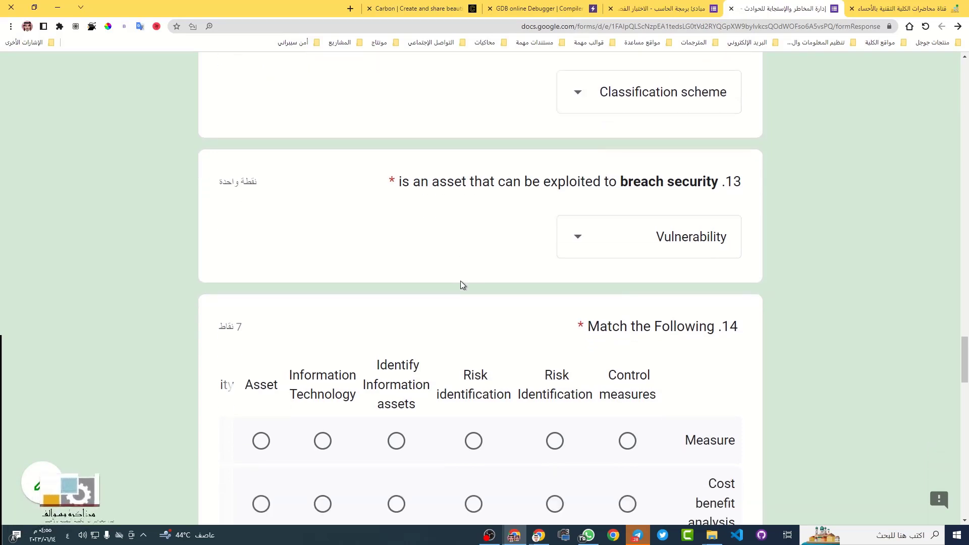
Scroll to question 14's 7-point Match the Following grid listing Measure, Cost benefit analysis and Software
scroll(460, 280, "down", 5)
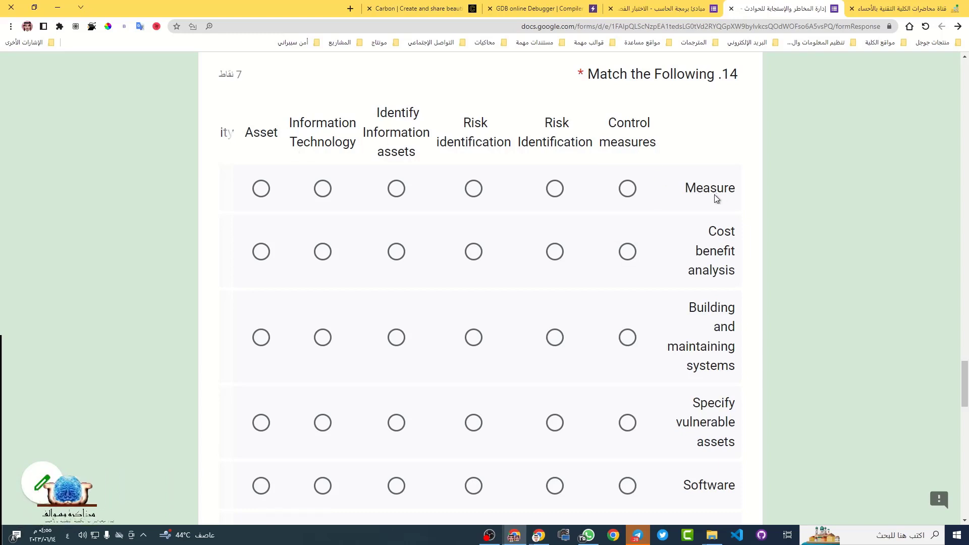
scroll(723, 345, "down", 1)
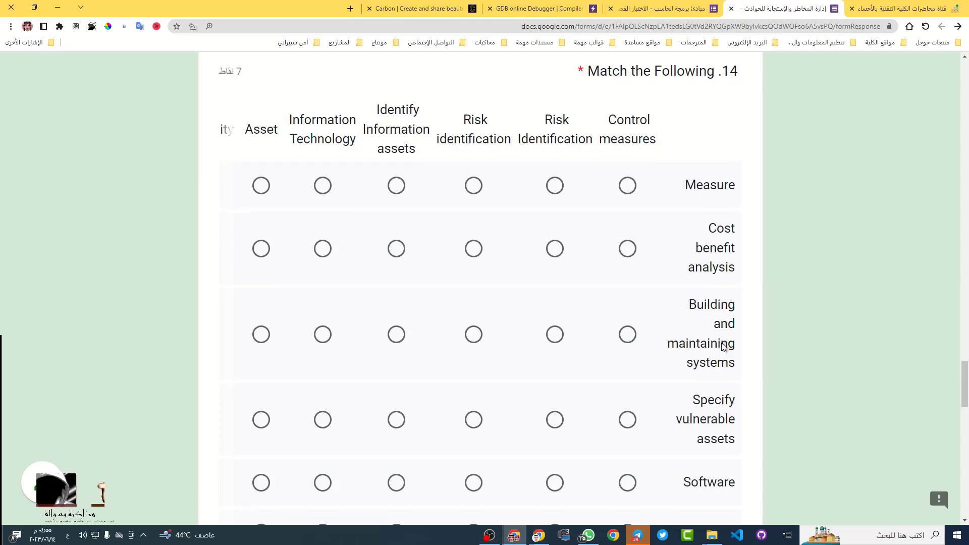
scroll(680, 335, "down", 3)
scroll(676, 326, "up", 1)
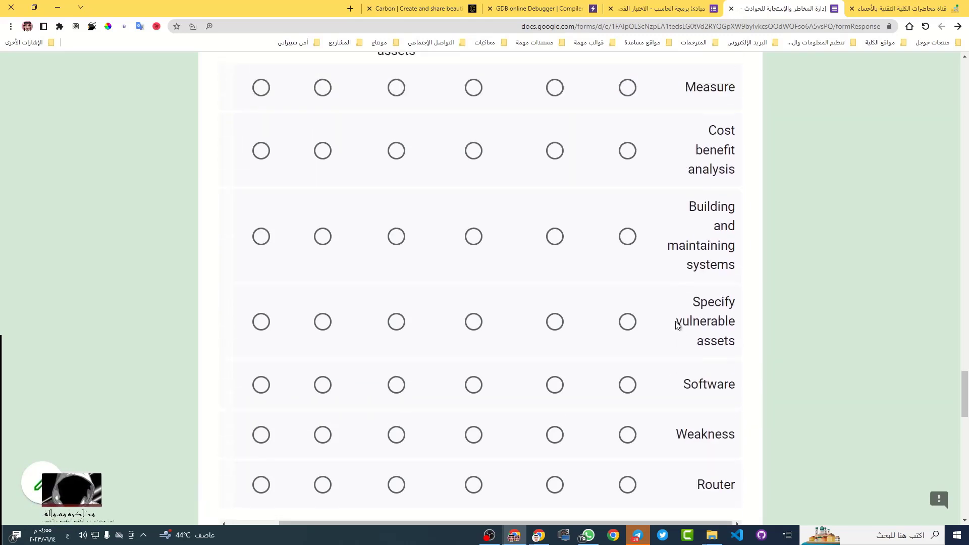
scroll(671, 277, "up", 2)
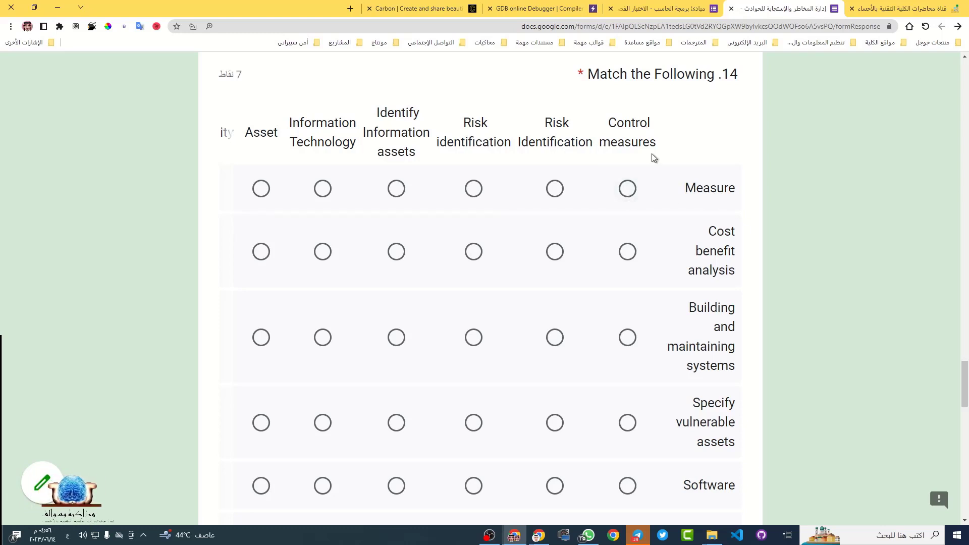
Translate Control measures and Cost benefit analysis, matching Cost benefit analysis to Control measures
triple_click(624, 126)
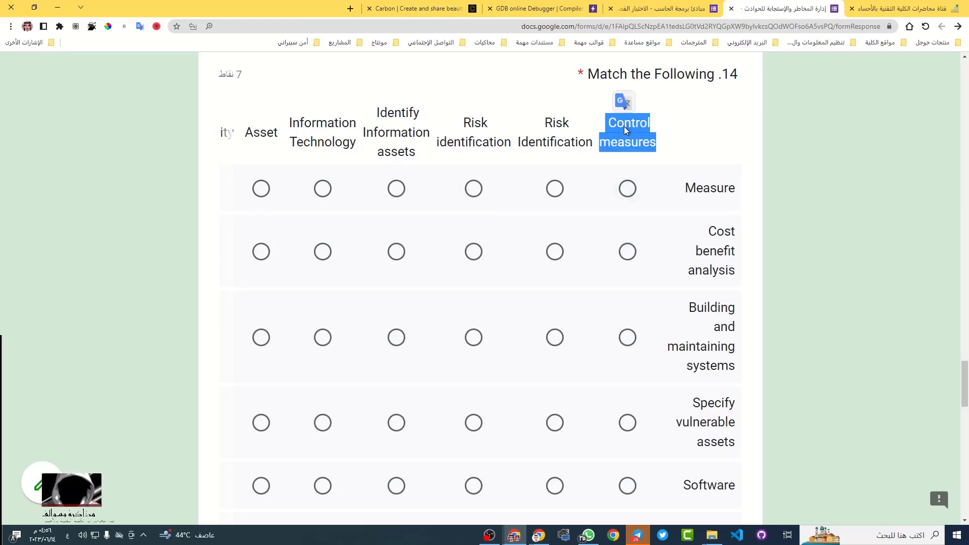
left_click(619, 100)
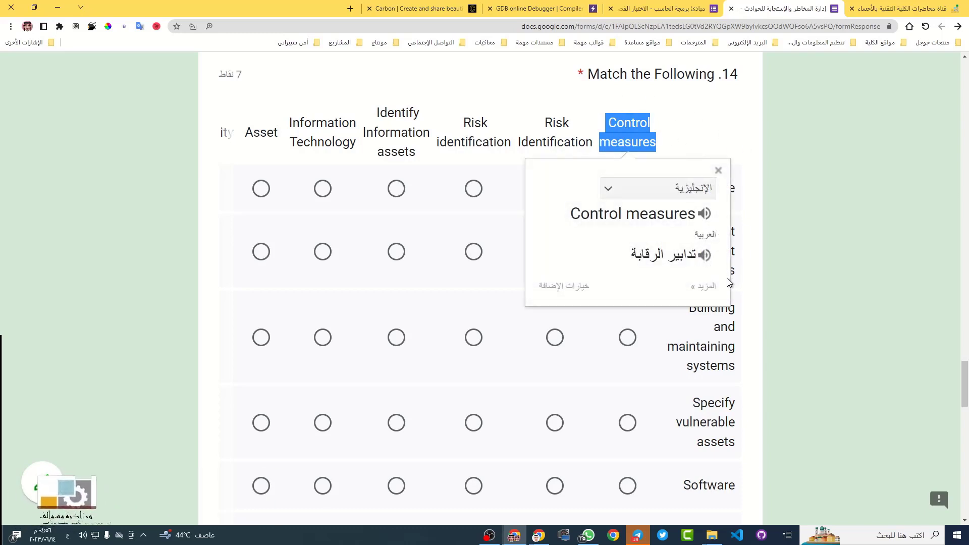
left_click(683, 134)
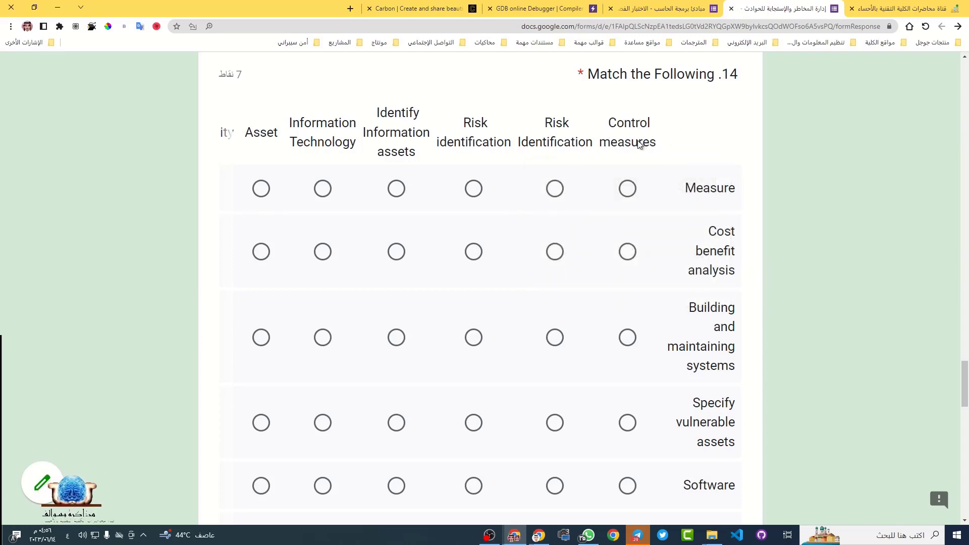
left_click(633, 257)
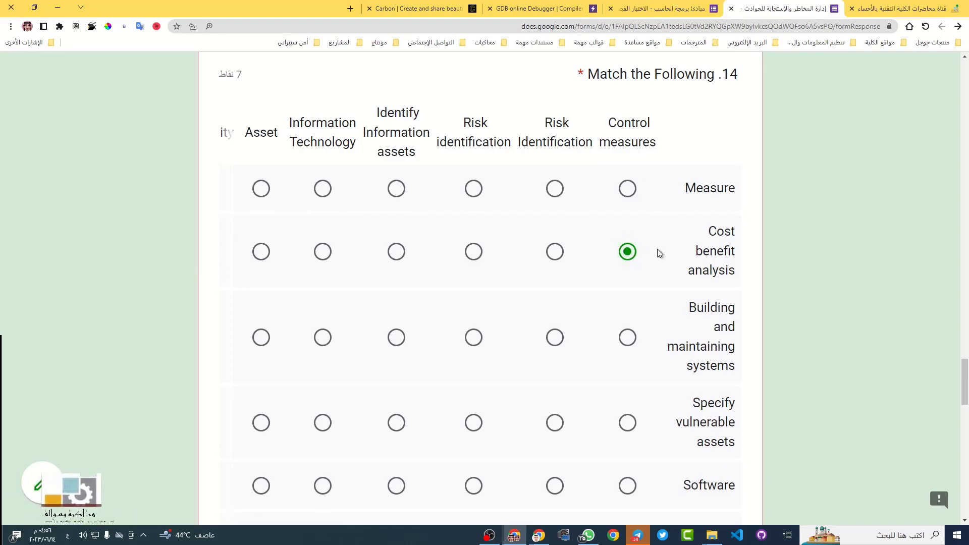
triple_click(710, 238)
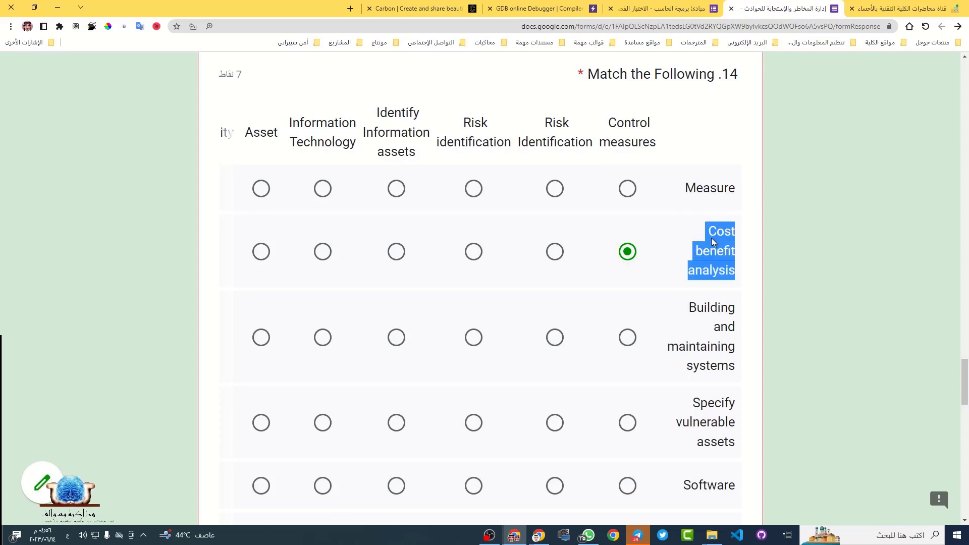
triple_click(631, 129)
left_click(630, 102)
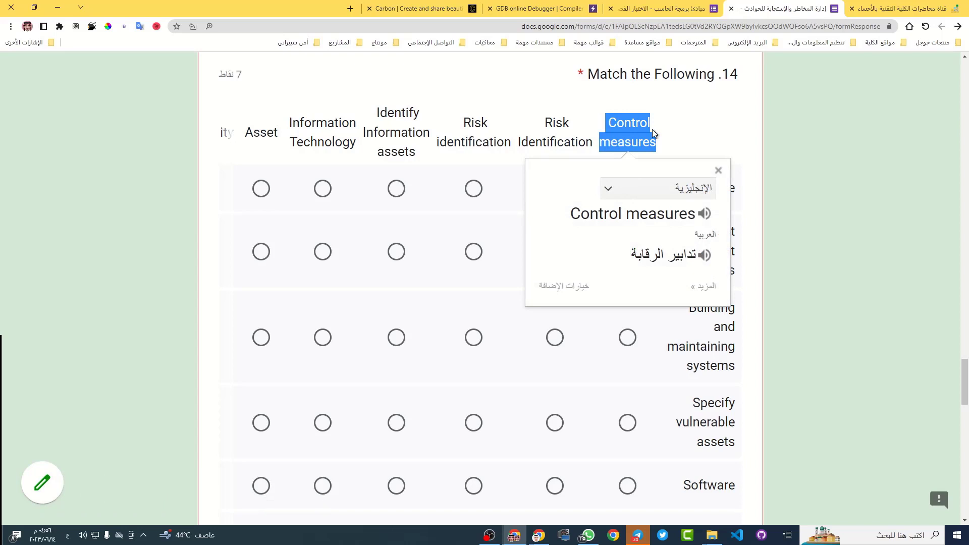
left_click(717, 170)
triple_click(719, 243)
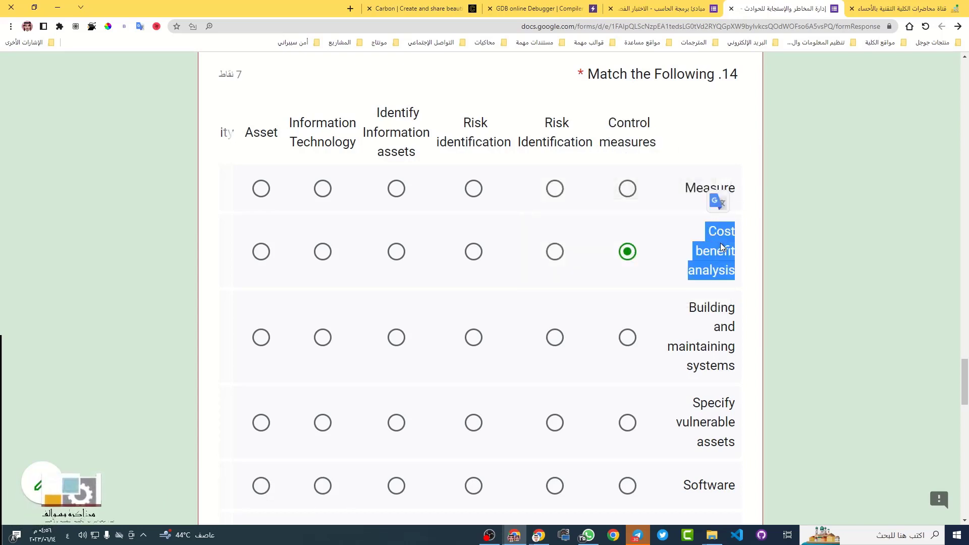
left_click(724, 211)
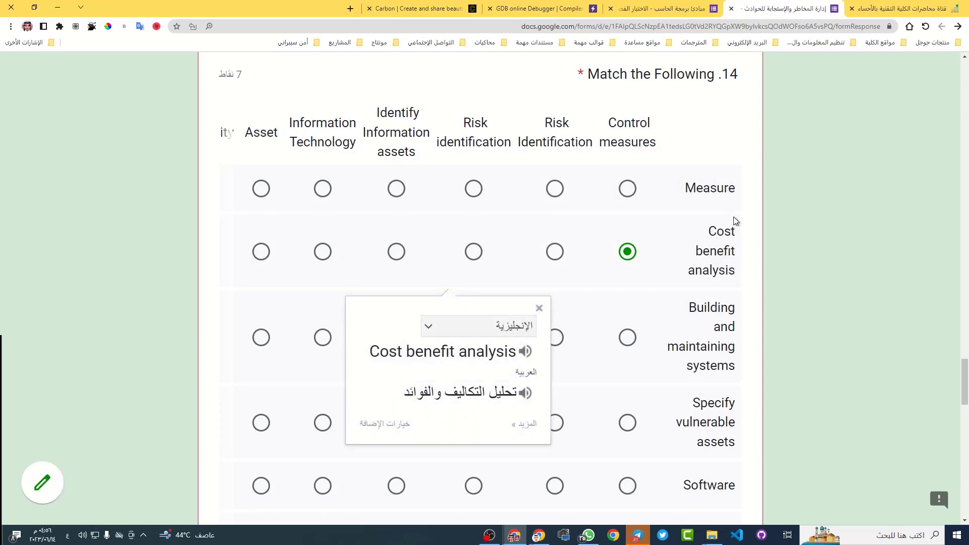
Translate Risk Identification and Measure, then match Measure to Risk Identification
triple_click(557, 131)
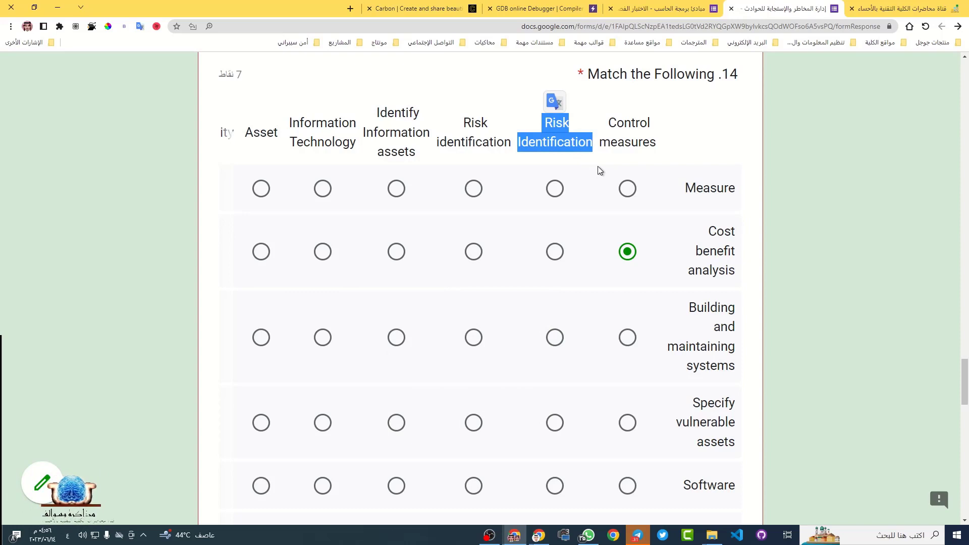
left_click(556, 104)
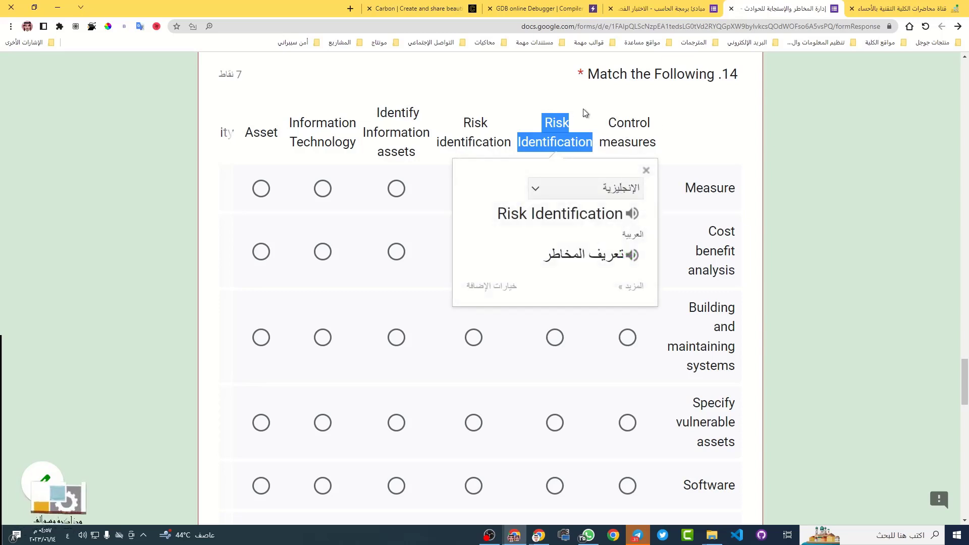
left_click(557, 122)
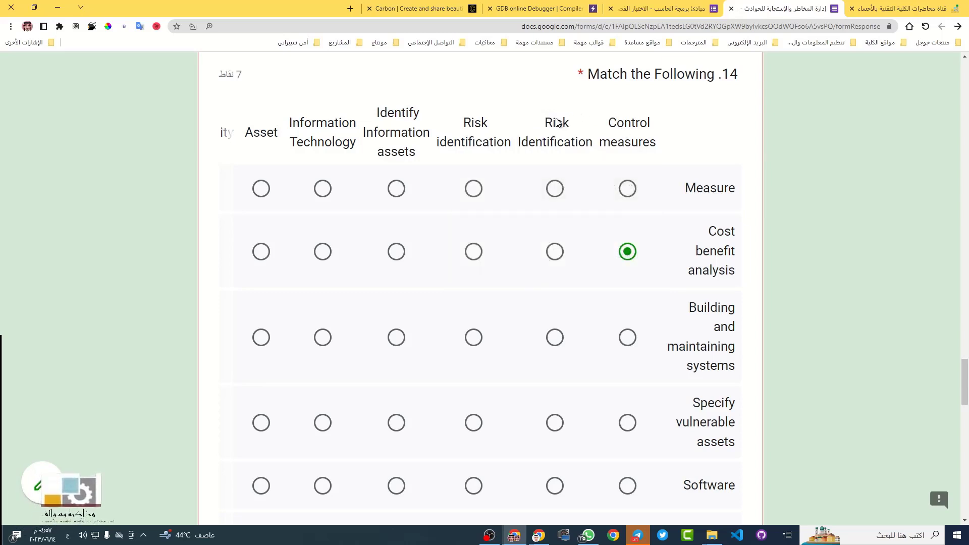
double_click(719, 188)
left_click(714, 177)
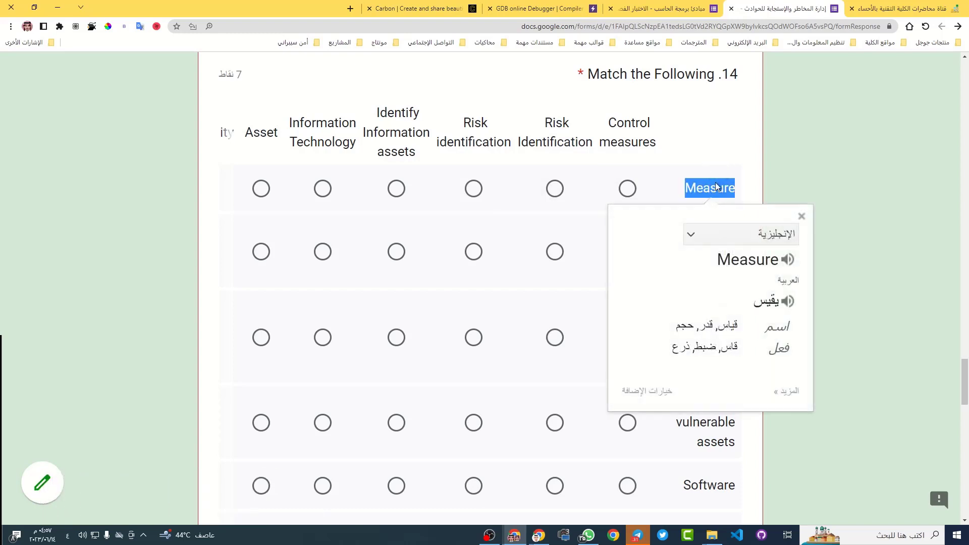
left_click(556, 187)
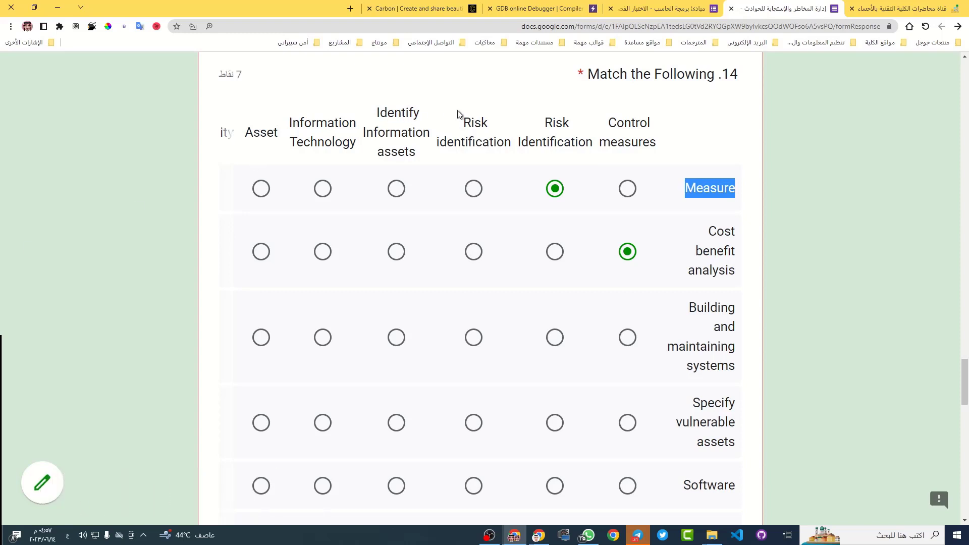
Match Specify vulnerable assets to Risk identification, translating both terms into Arabic
triple_click(471, 124)
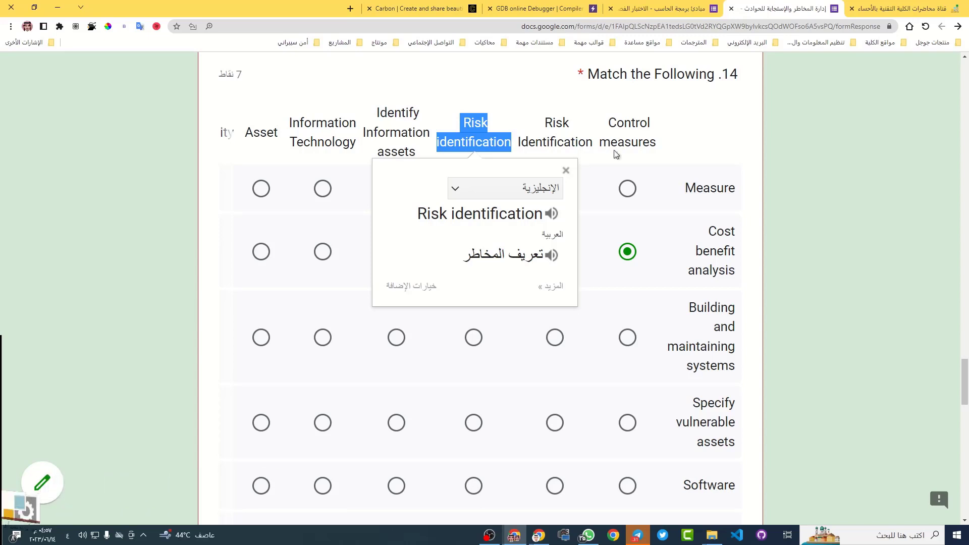
left_click(839, 278)
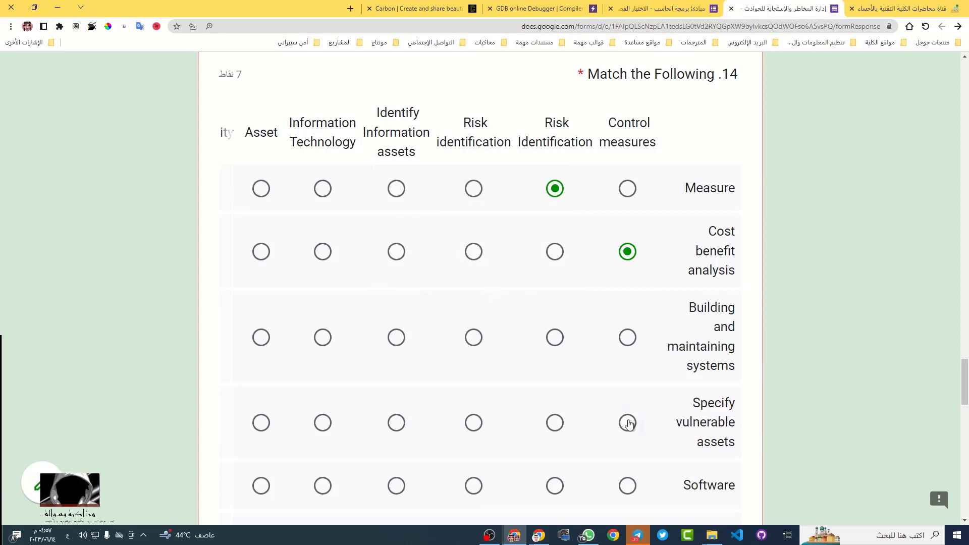
left_click(475, 425)
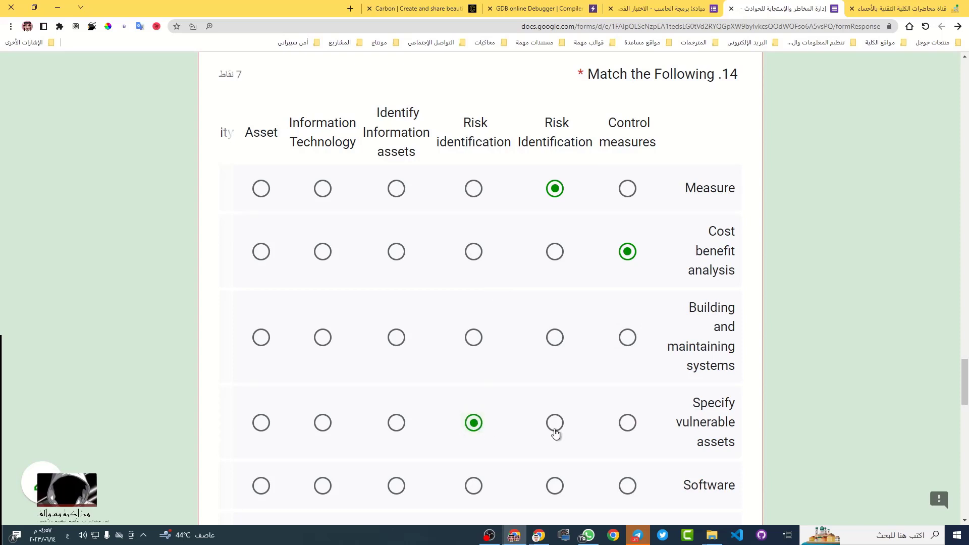
triple_click(715, 405)
left_click(712, 372)
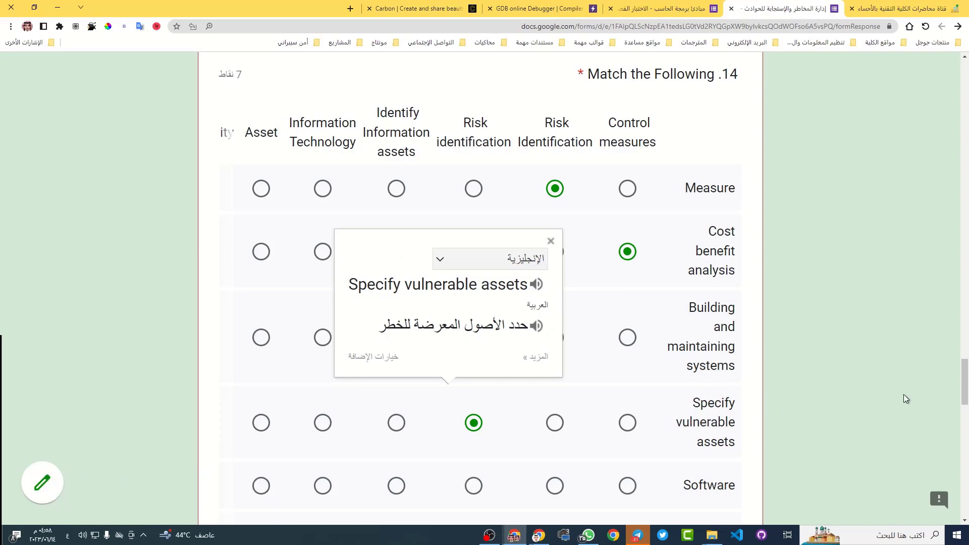
left_click(524, 404)
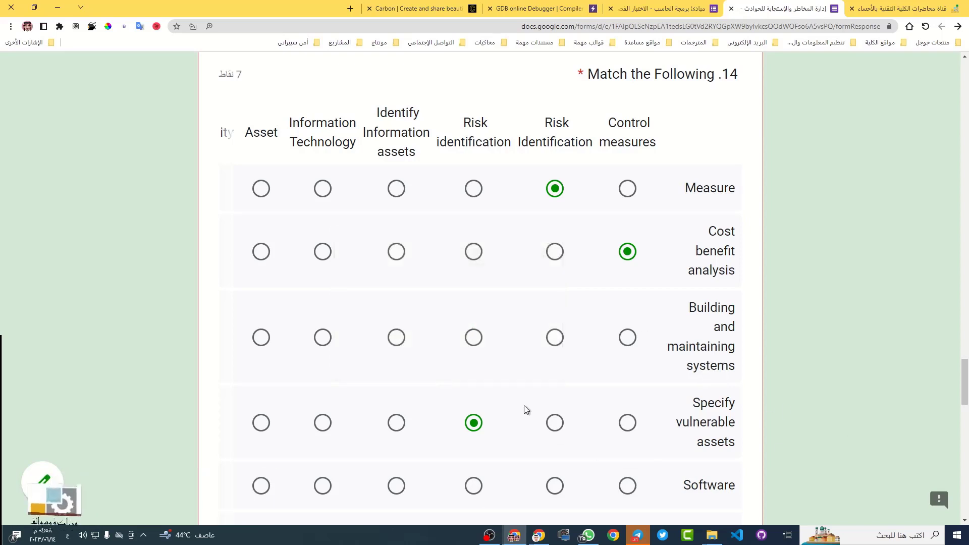
Translate Identify Information assets and match Software to it
triple_click(406, 117)
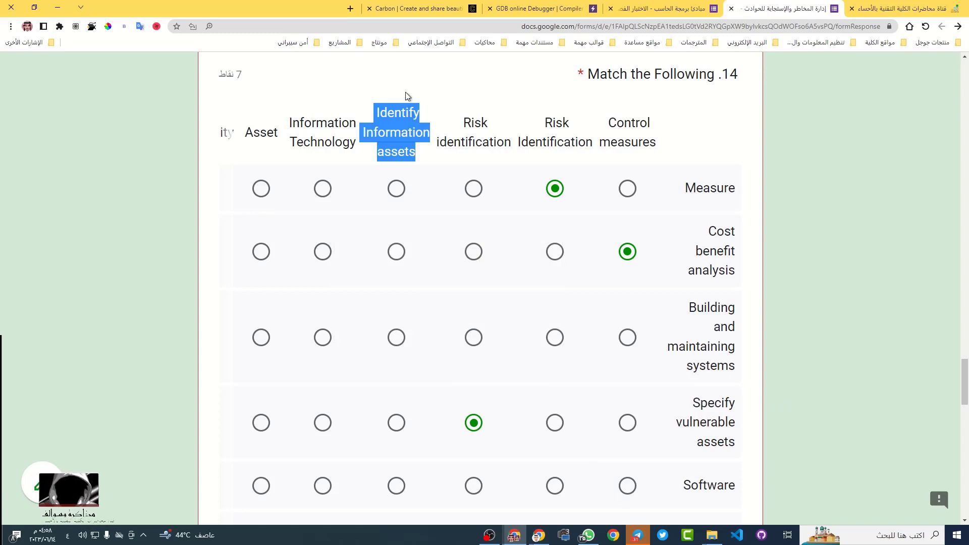
left_click(406, 96)
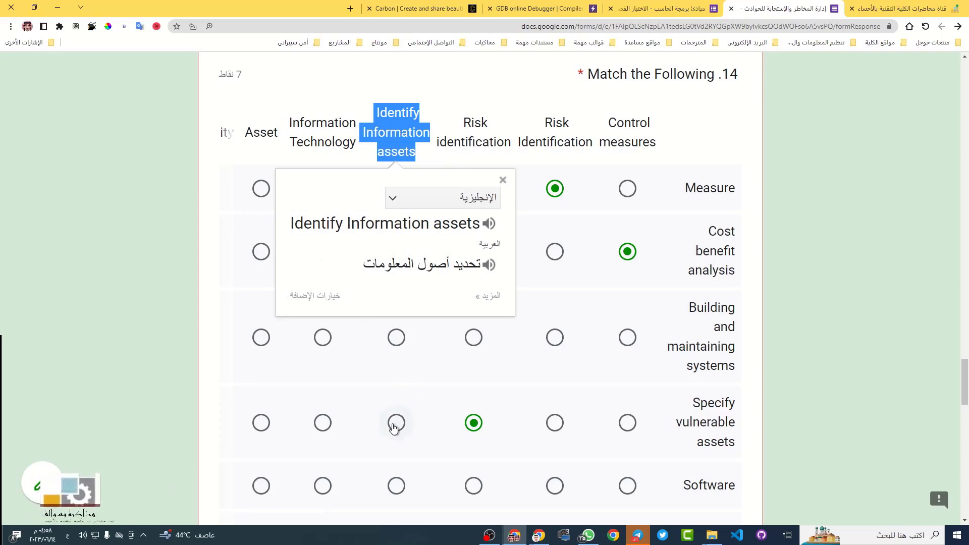
left_click(808, 420)
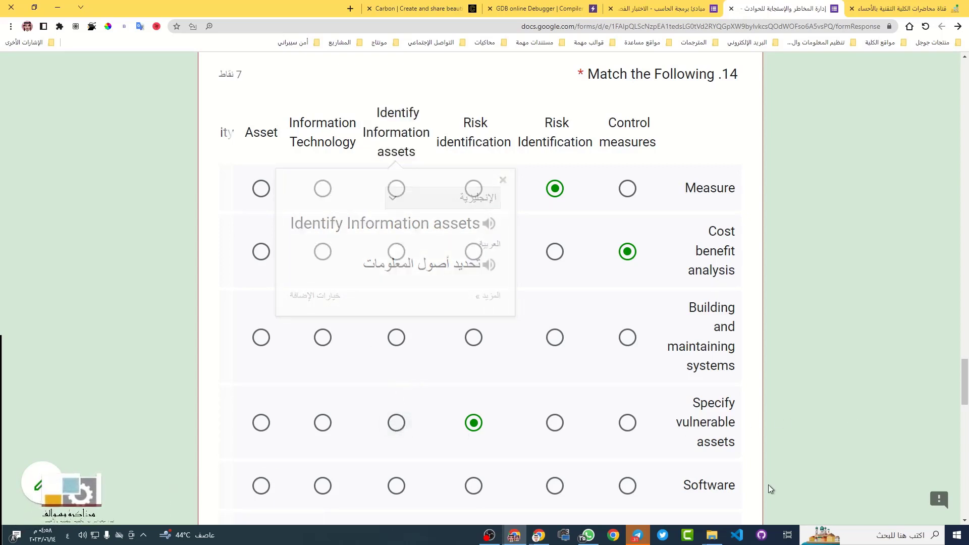
left_click(397, 485)
scroll(376, 332, "down", 1)
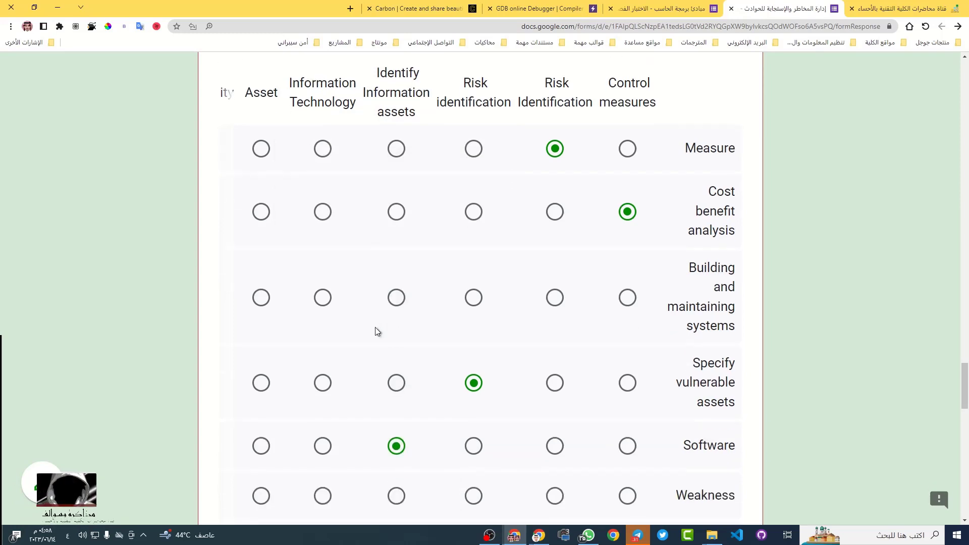
Translate the Information Technology header and match Building and maintaining systems to it
triple_click(323, 79)
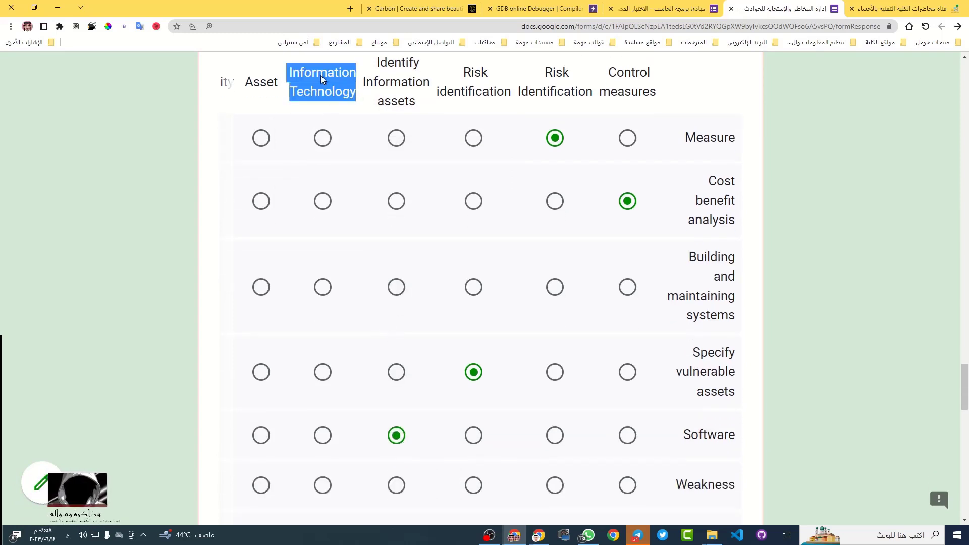
left_click(324, 61)
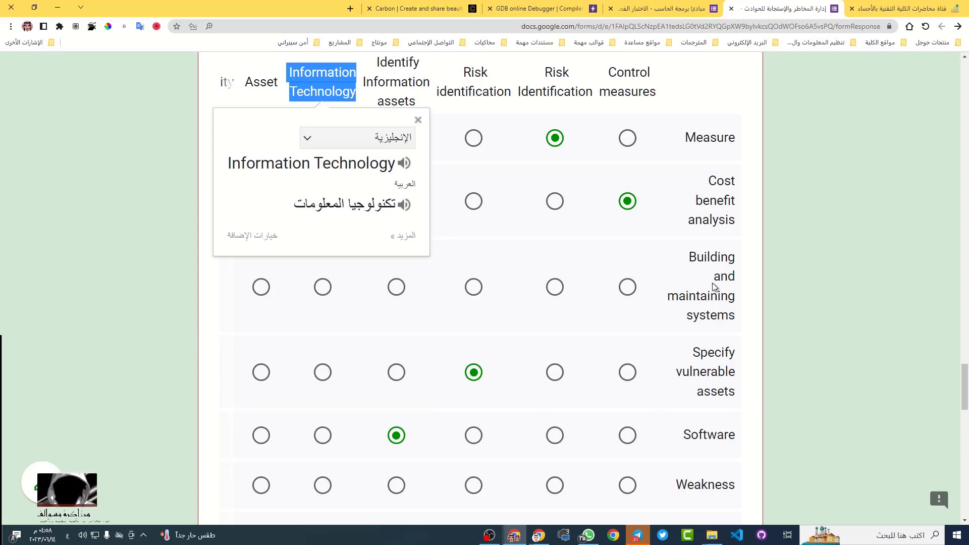
left_click(322, 286)
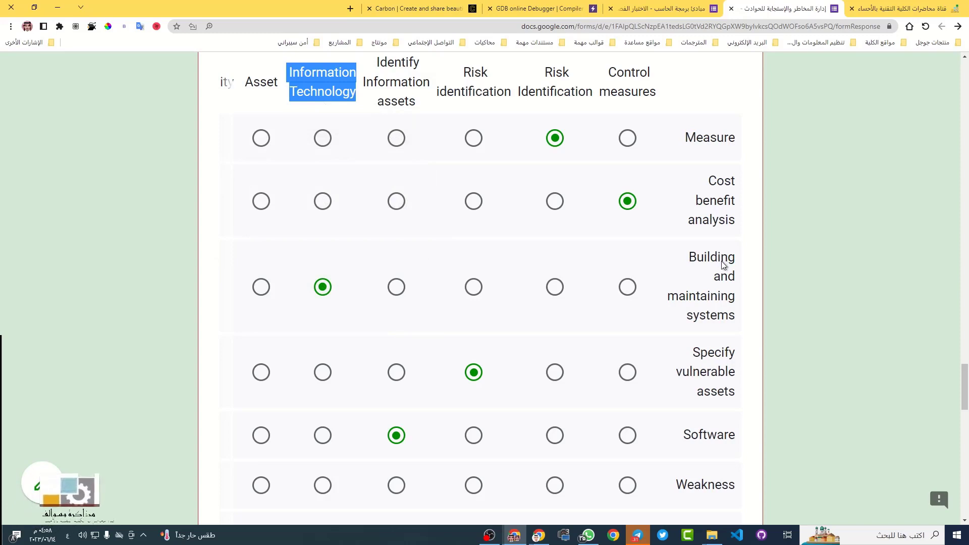
double_click(708, 315)
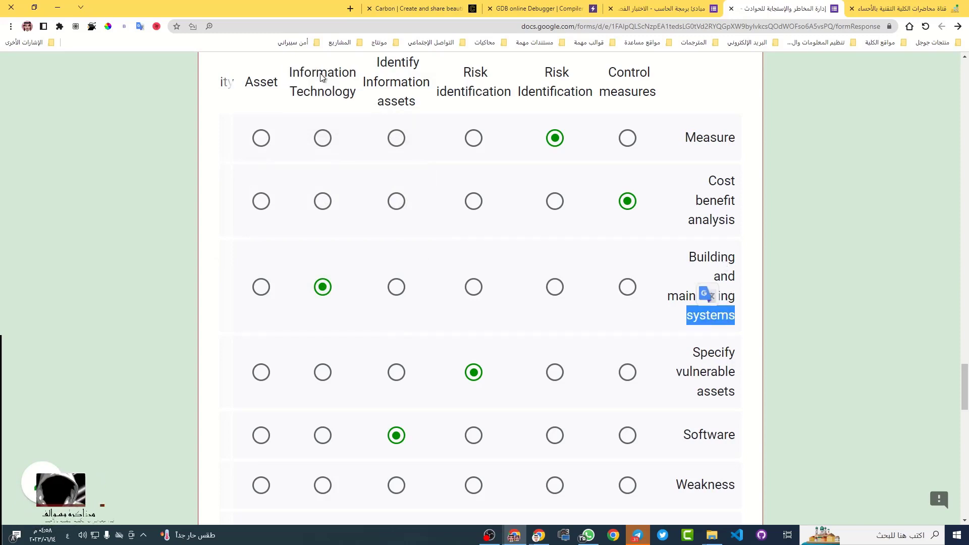
left_click(707, 318)
double_click(699, 320)
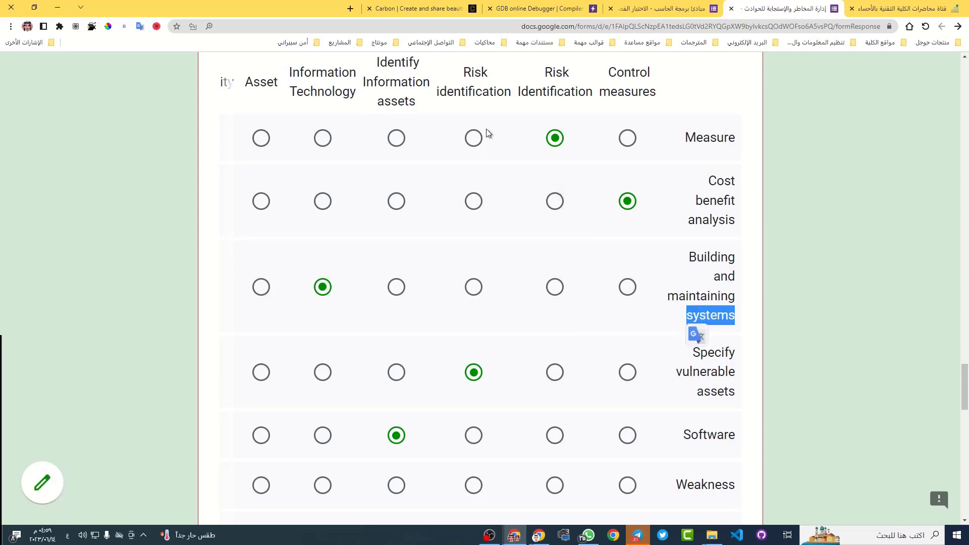
triple_click(311, 73)
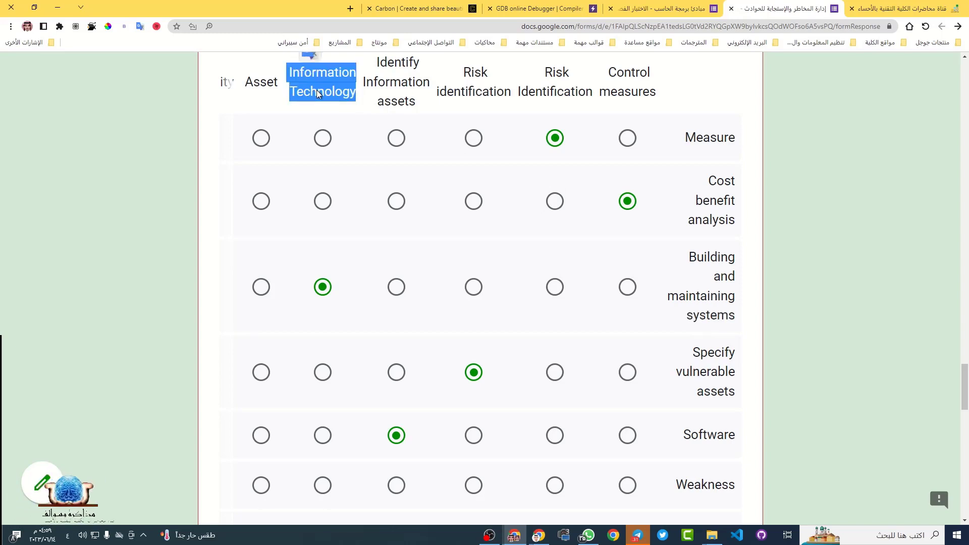
scroll(425, 316, "down", 3)
scroll(425, 318, "up", 2)
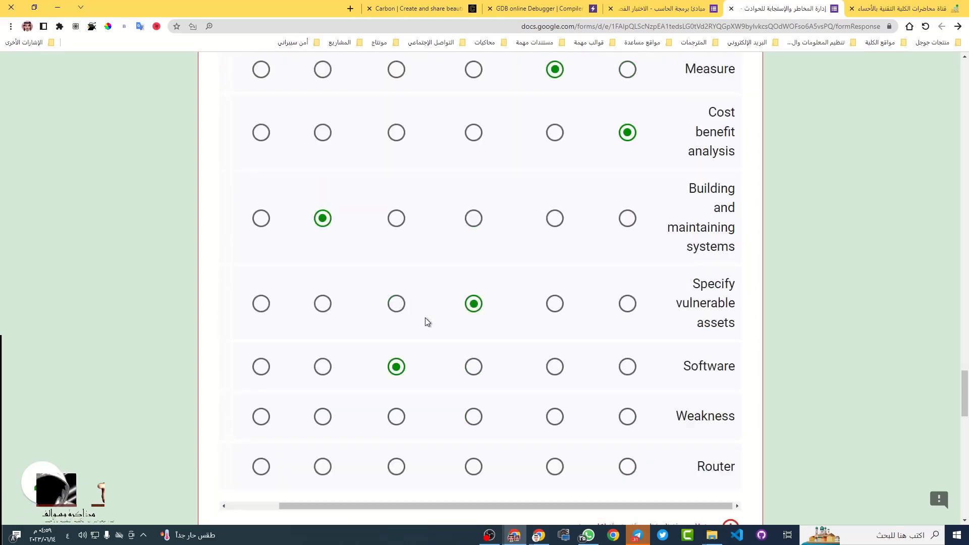
scroll(447, 383, "down", 1)
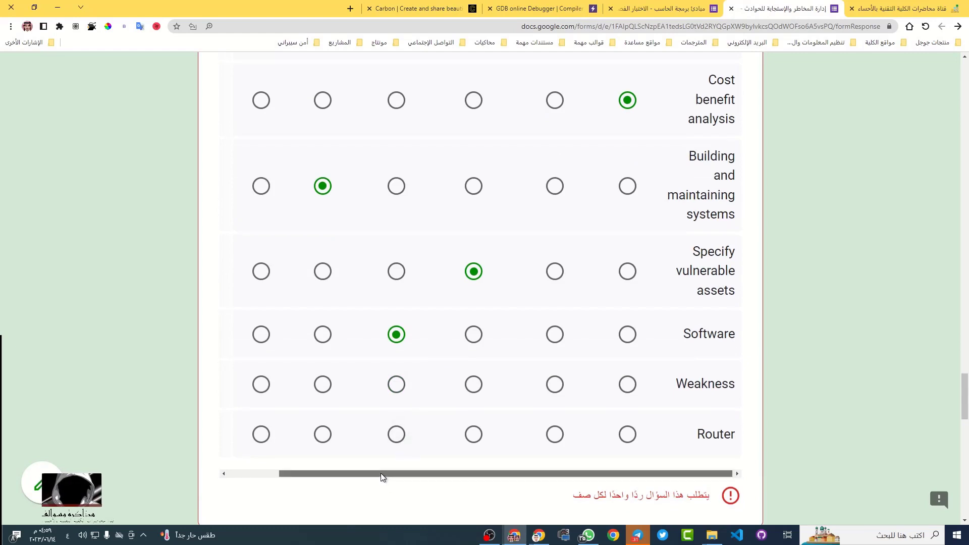
left_click_drag(380, 473, 326, 474)
scroll(568, 331, "up", 2)
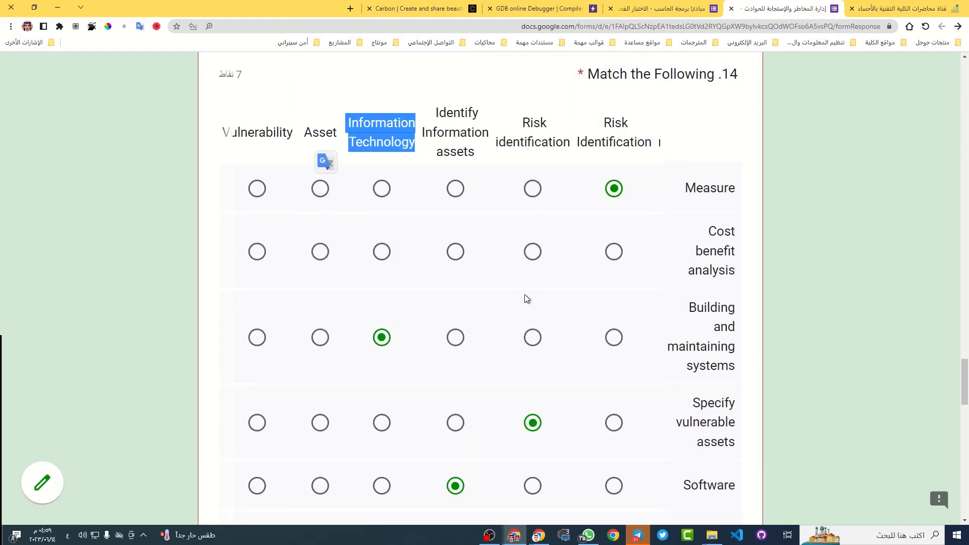
Translate Asset into Arabic and match Router to Asset
double_click(322, 134)
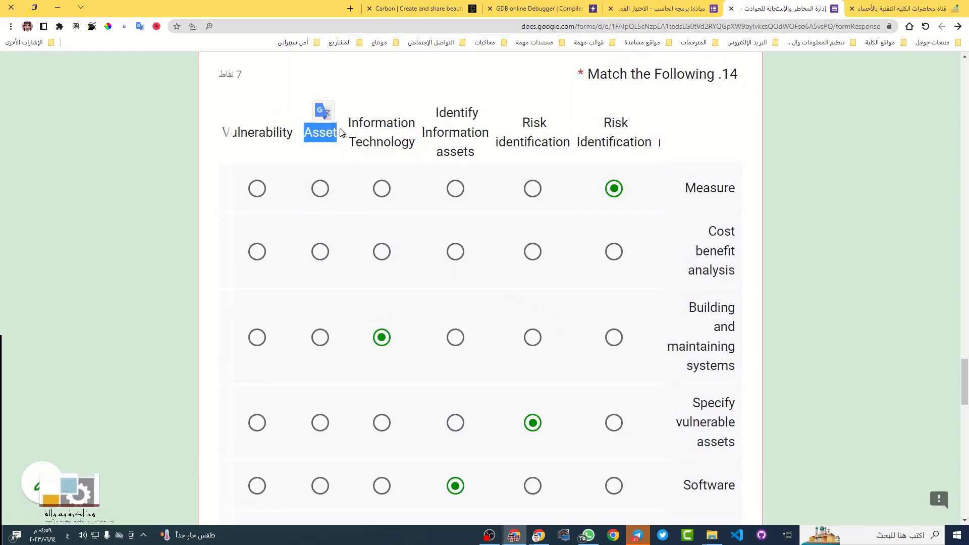
left_click(325, 112)
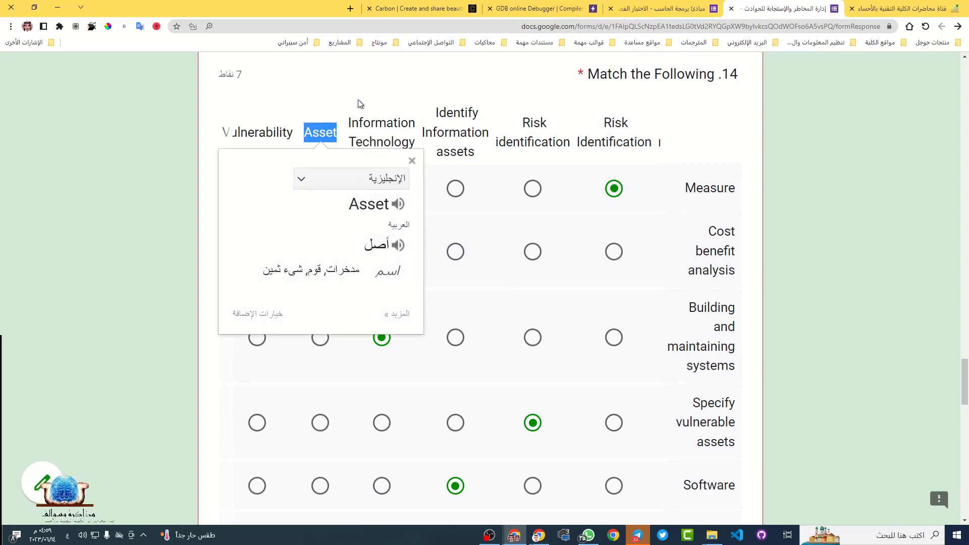
left_click(343, 98)
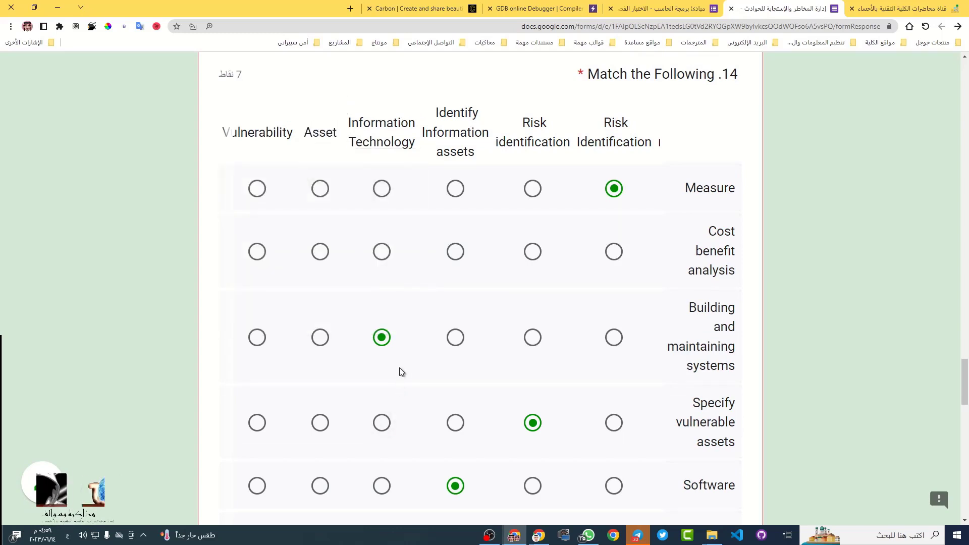
scroll(398, 367, "down", 1)
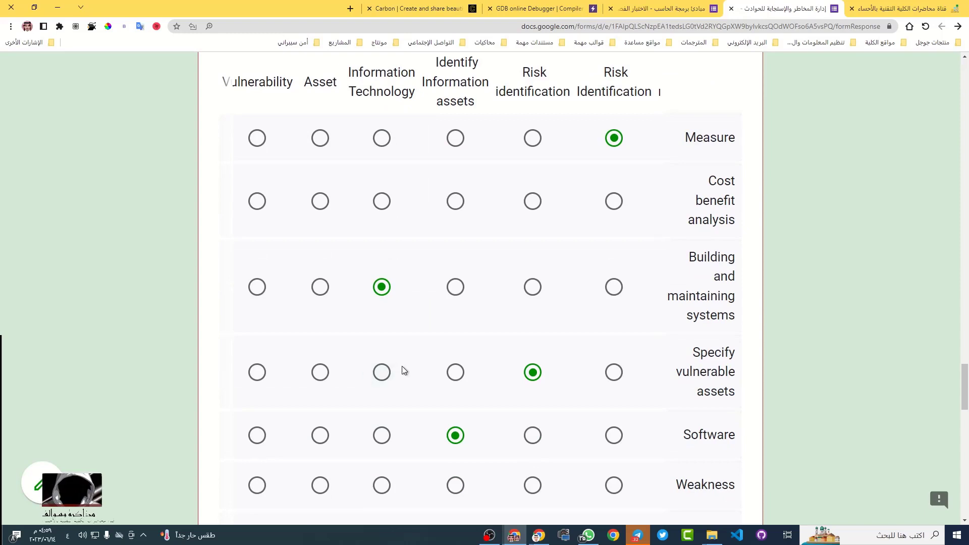
scroll(665, 406, "down", 3)
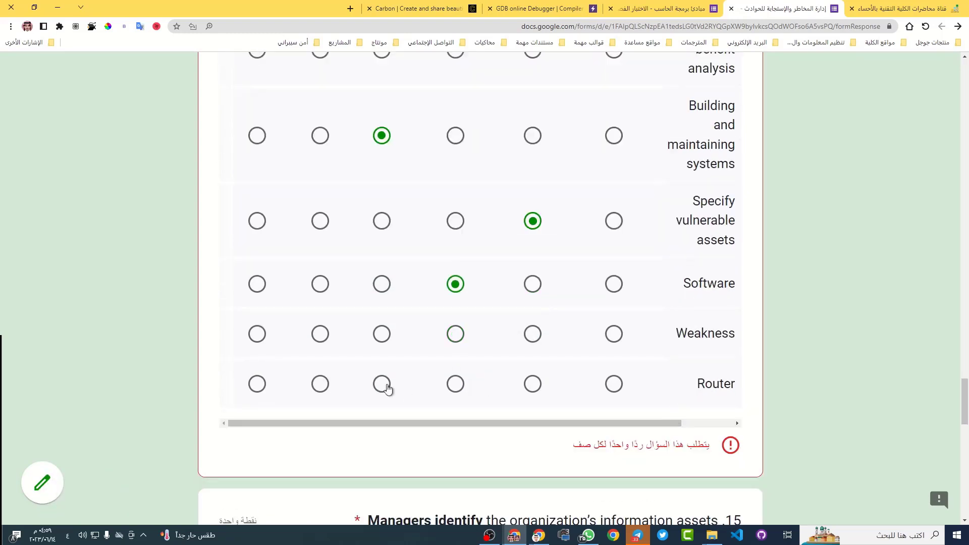
left_click(320, 383)
scroll(333, 333, "up", 3)
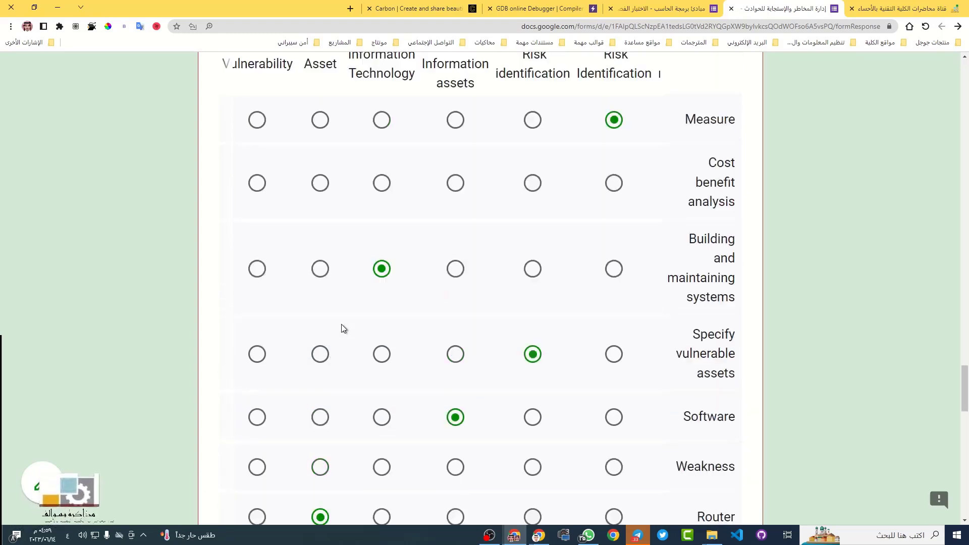
scroll(341, 325, "up", 2)
scroll(553, 349, "down", 5)
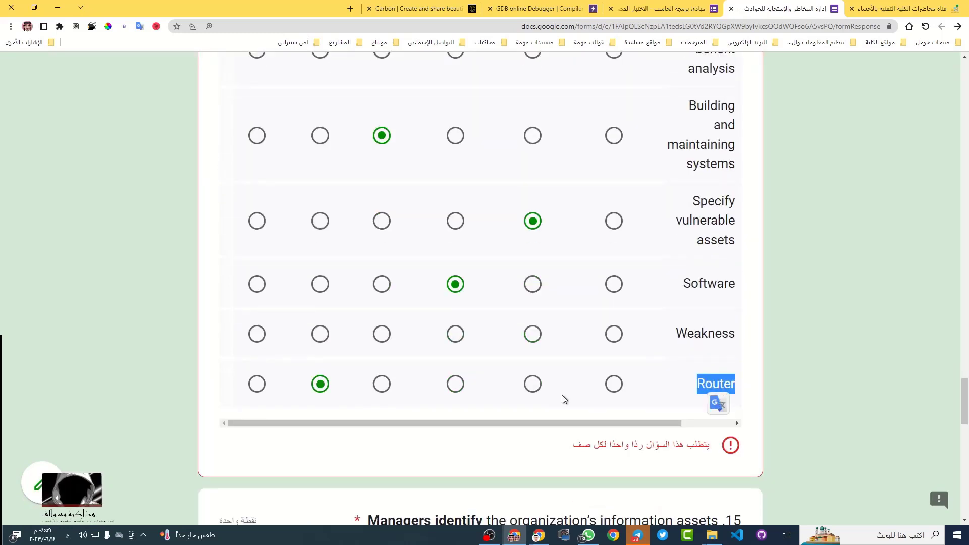
scroll(311, 230, "up", 4)
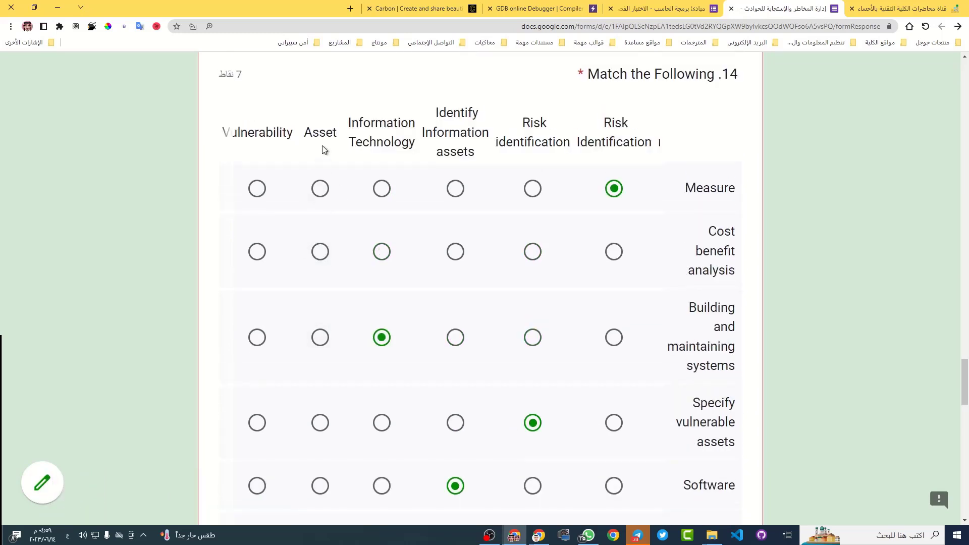
scroll(320, 238, "down", 2)
Translate Vulnerability into Arabic and match Weakness to Vulnerability
scroll(316, 244, "up", 3)
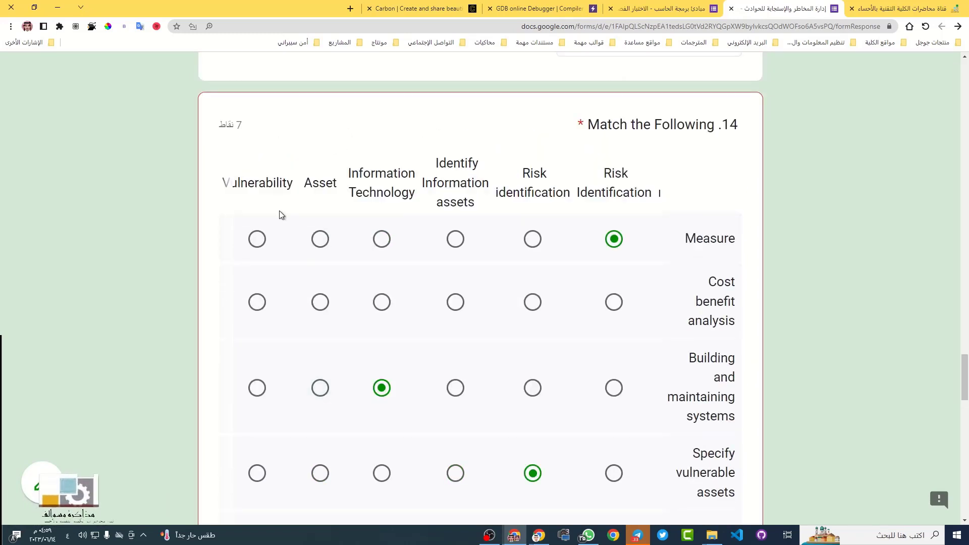
double_click(254, 182)
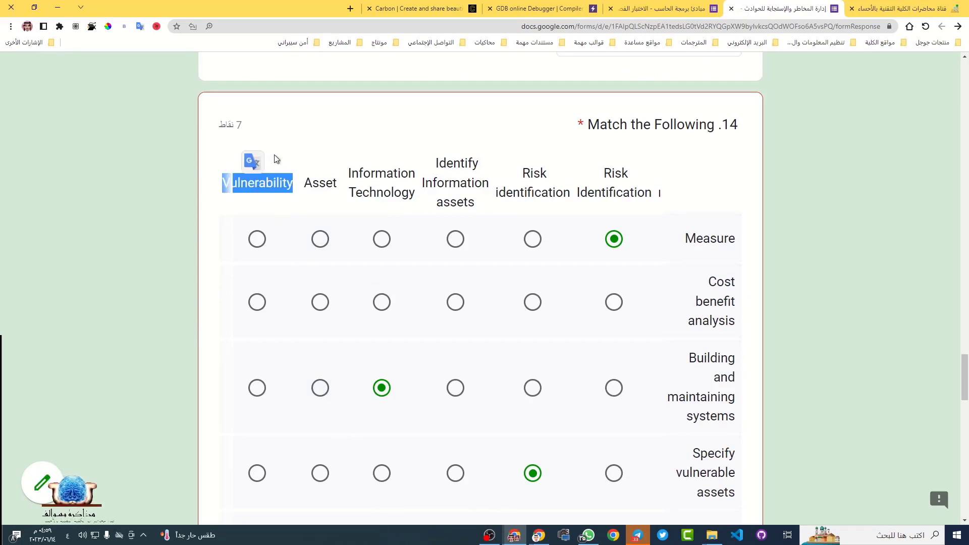
left_click(253, 162)
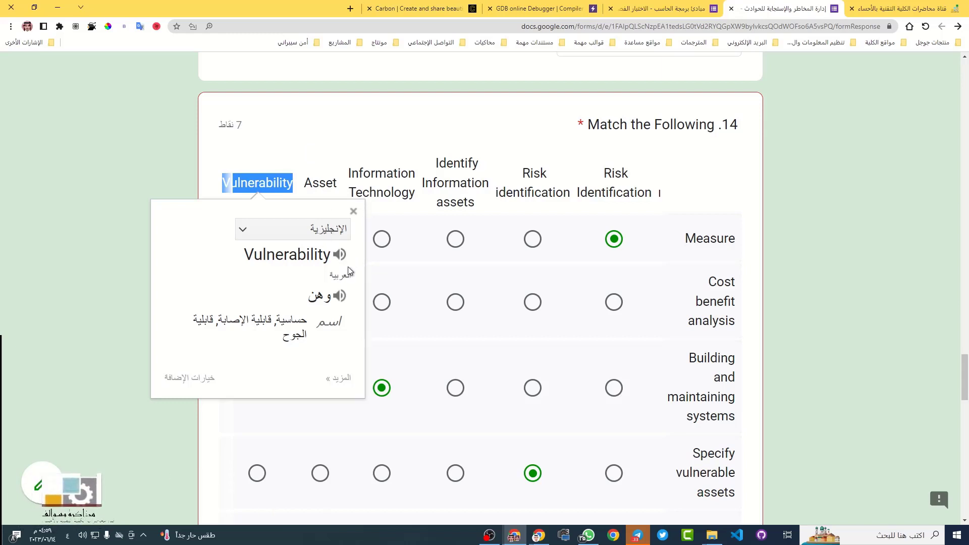
left_click(809, 237)
scroll(726, 359, "down", 4)
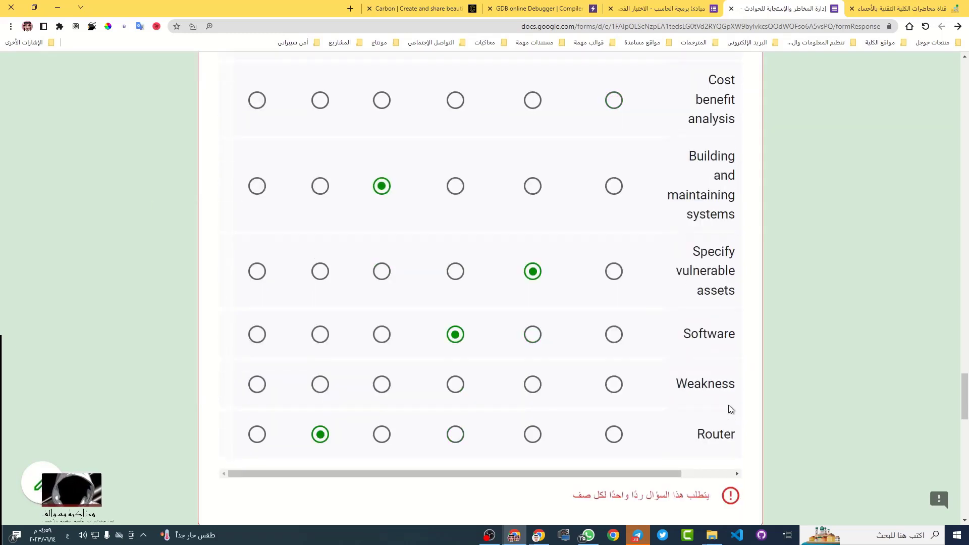
scroll(253, 389, "up", 4)
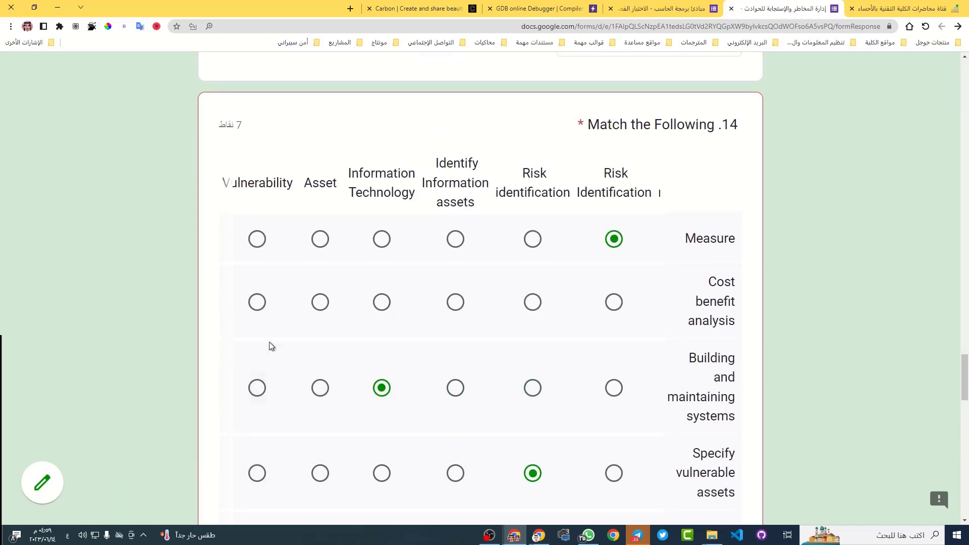
scroll(271, 346, "down", 3)
left_click(262, 441)
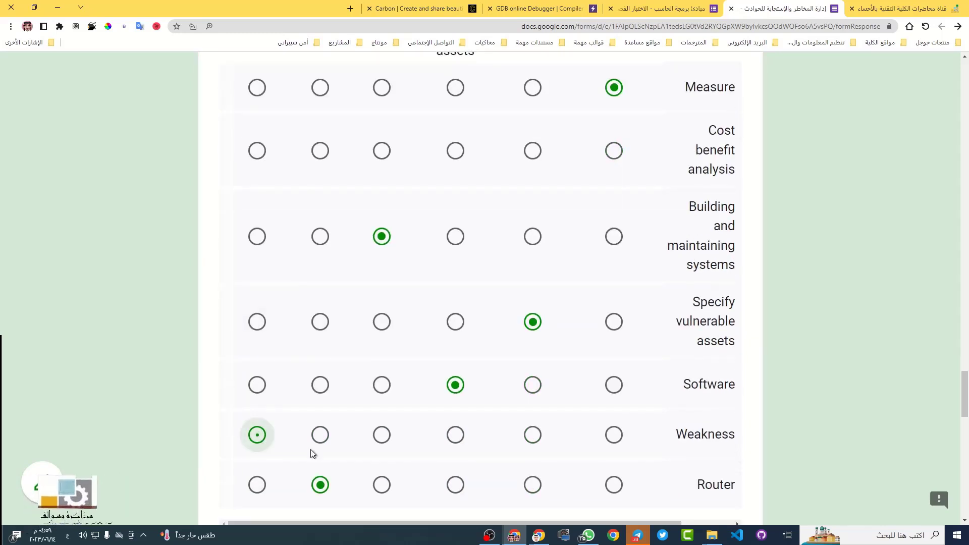
Translate Weakness into Arabic and review the question 14 grid
double_click(725, 441)
left_click(724, 453)
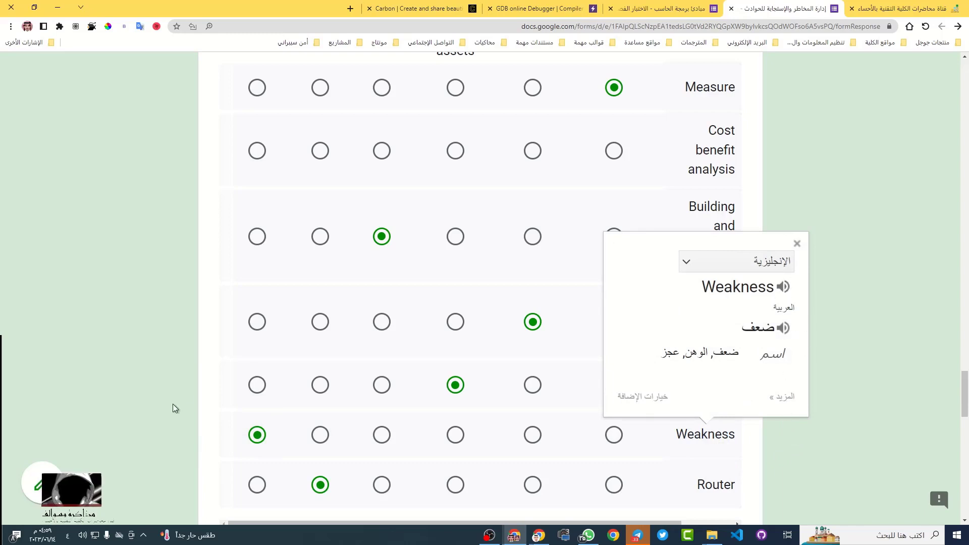
left_click(187, 381)
scroll(255, 333, "up", 2)
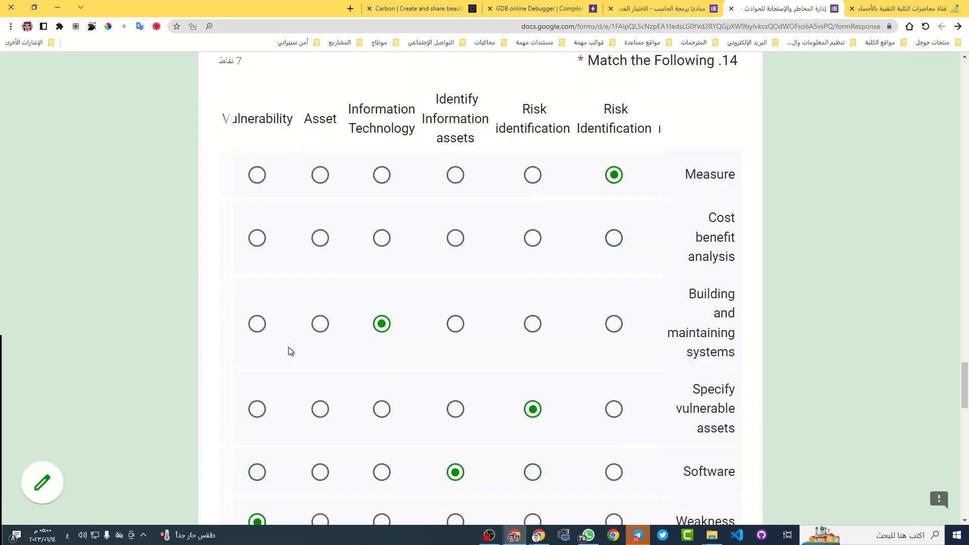
scroll(288, 348, "down", 4)
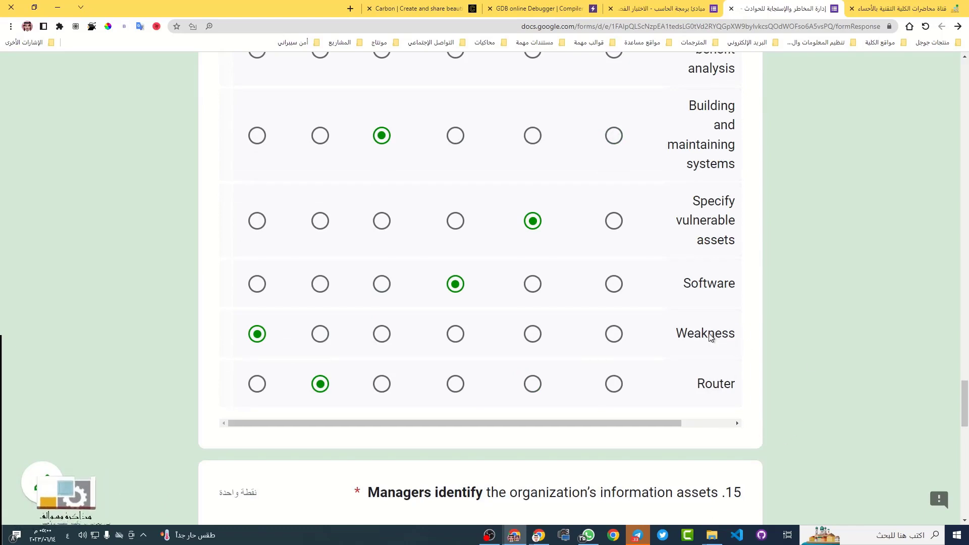
scroll(202, 293, "up", 2)
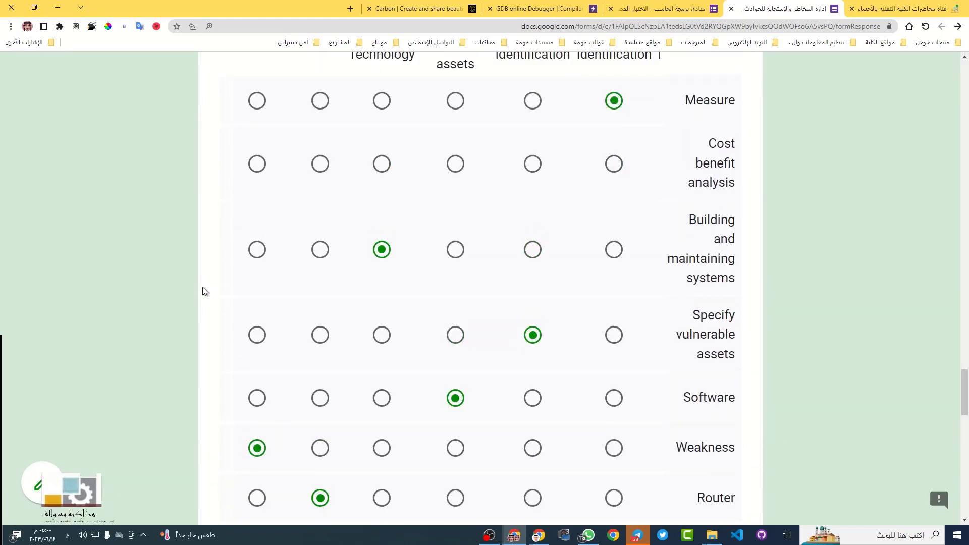
scroll(204, 291, "up", 2)
scroll(493, 353, "down", 6)
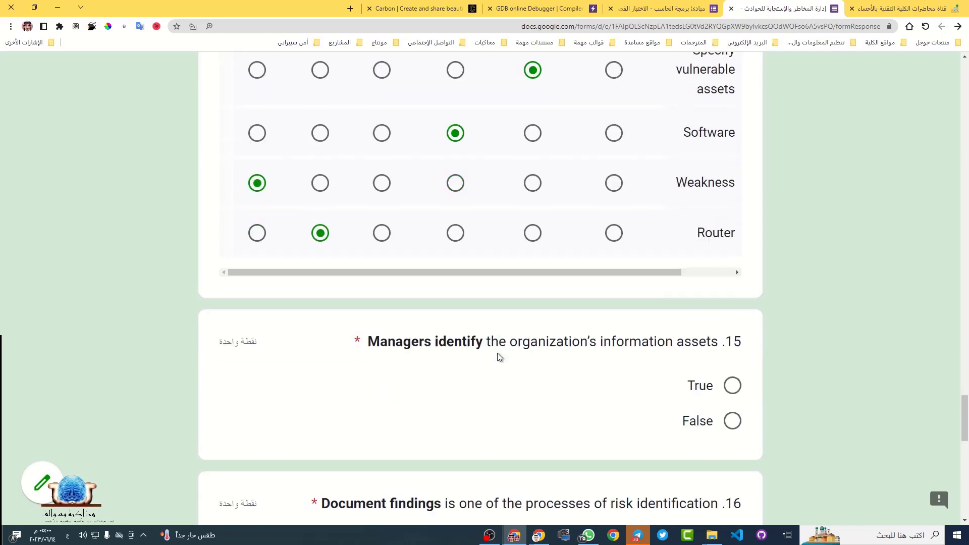
Translate question 15's statement about managers identifying information assets into Arabic
scroll(494, 356, "down", 2)
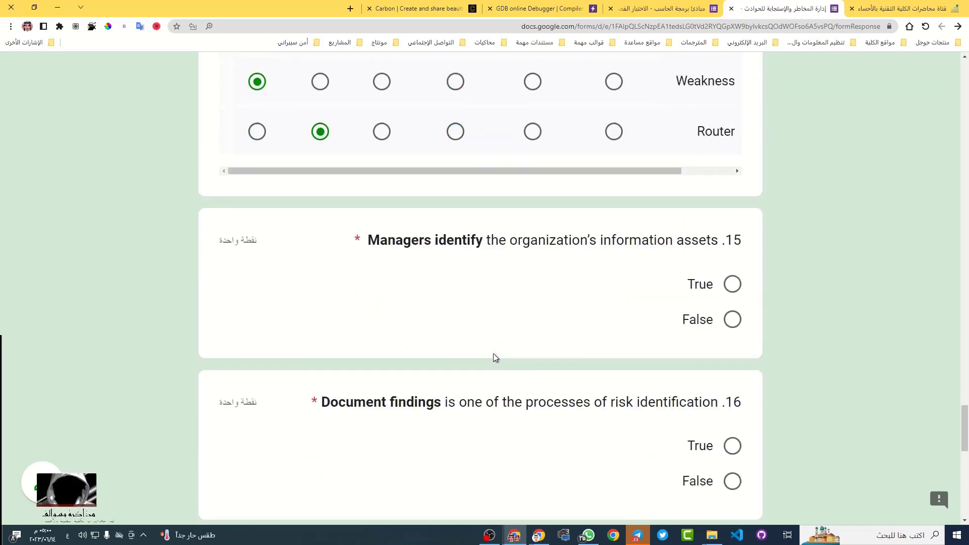
triple_click(551, 242)
left_click(580, 307)
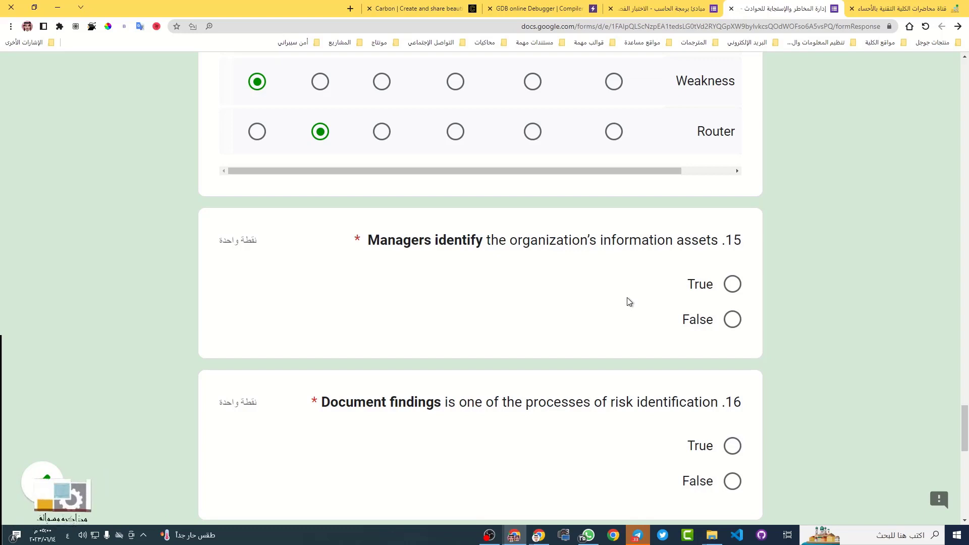
triple_click(518, 237)
left_click(516, 217)
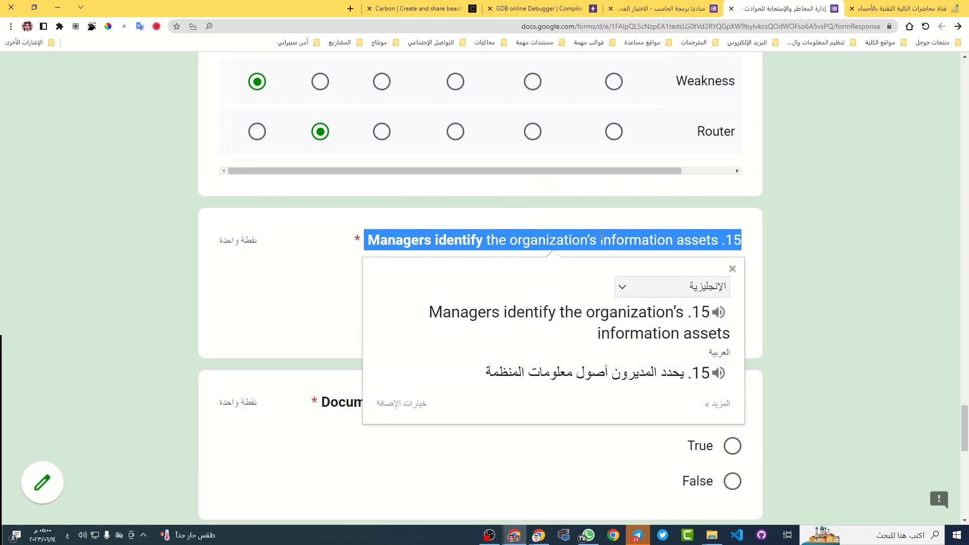
scroll(602, 237, "up", 1)
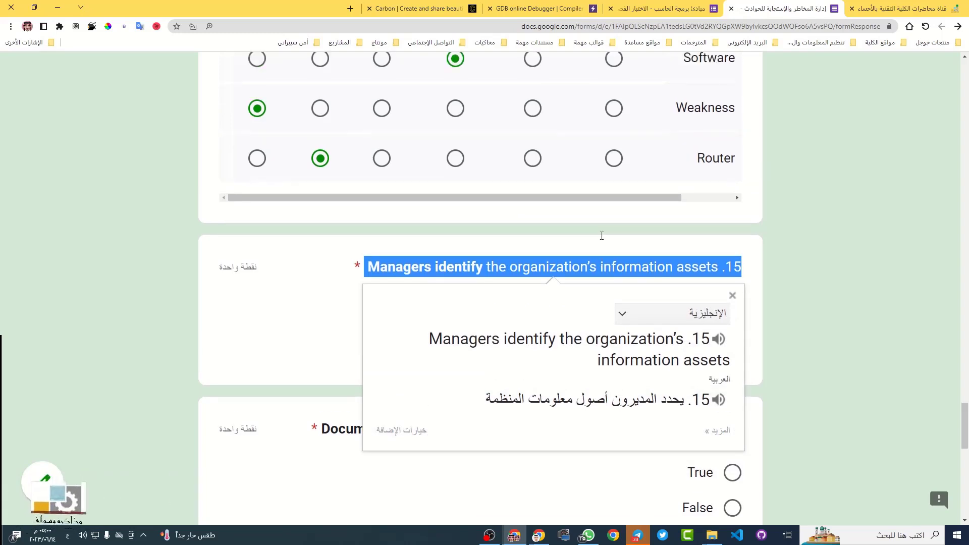
scroll(533, 275, "down", 2)
left_click(437, 188)
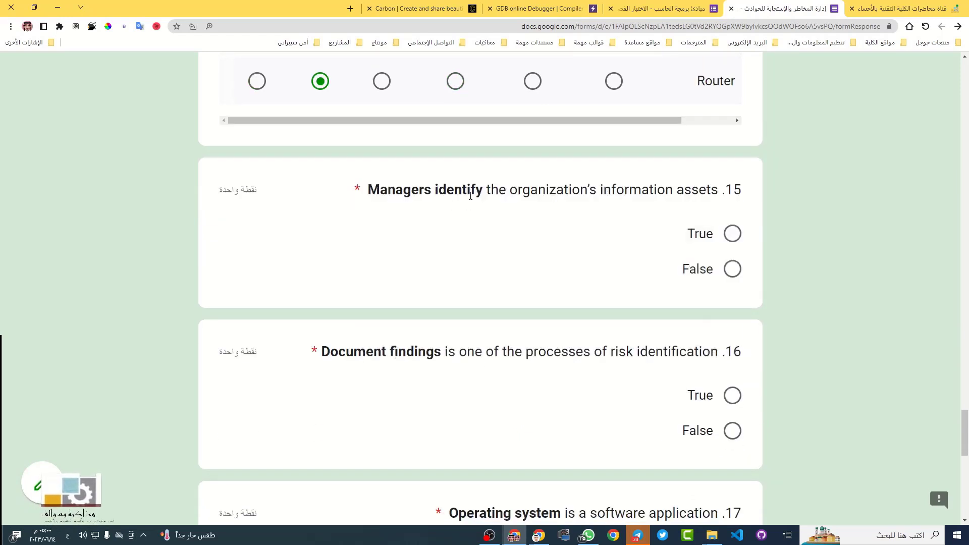
Mark question 15 as True
left_click_drag(486, 189, 367, 188)
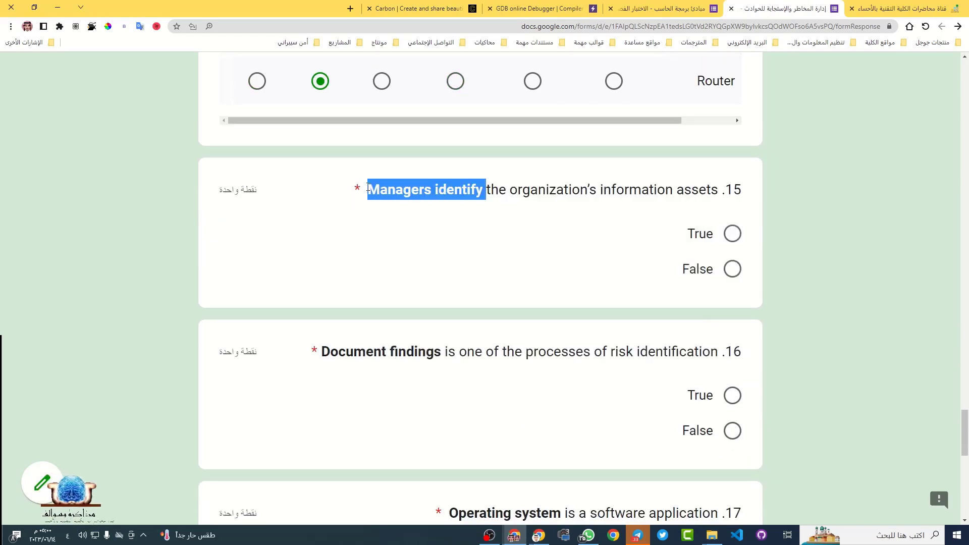
left_click(528, 189)
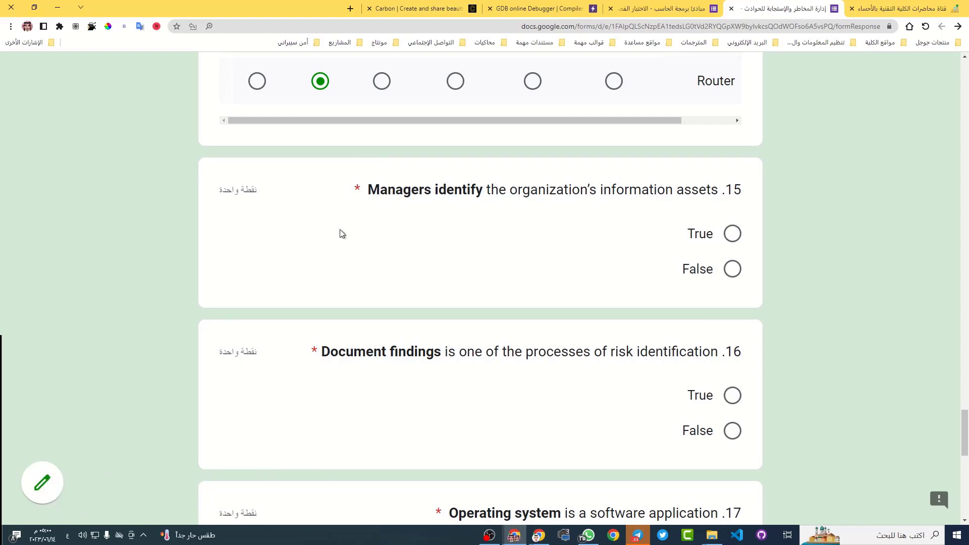
left_click(731, 235)
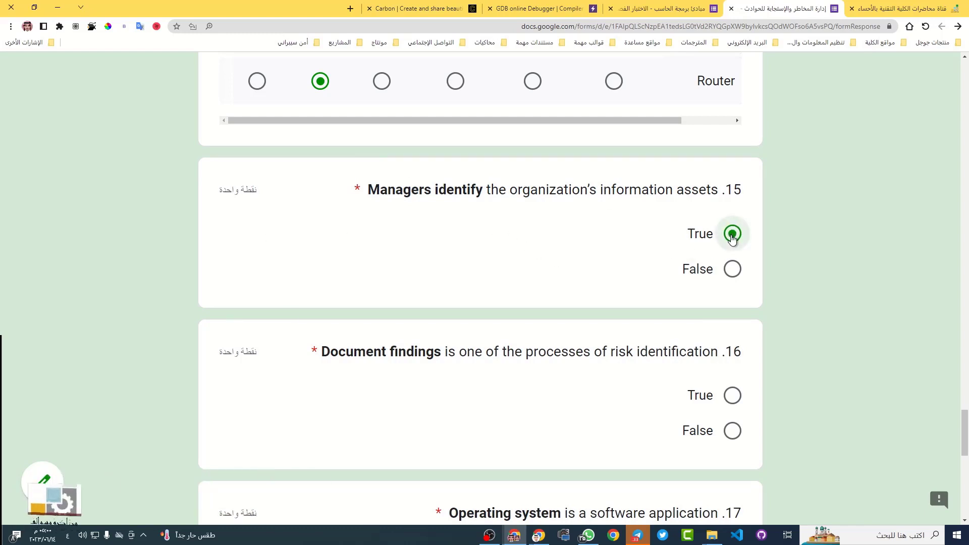
Translate question 16 and the phrase 'Document findings' into Arabic
scroll(459, 336, "down", 1)
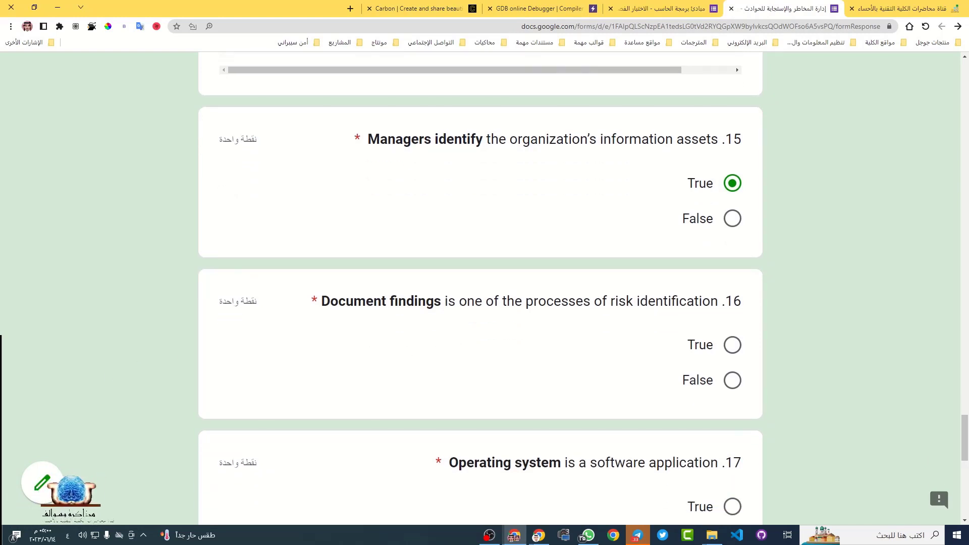
triple_click(586, 301)
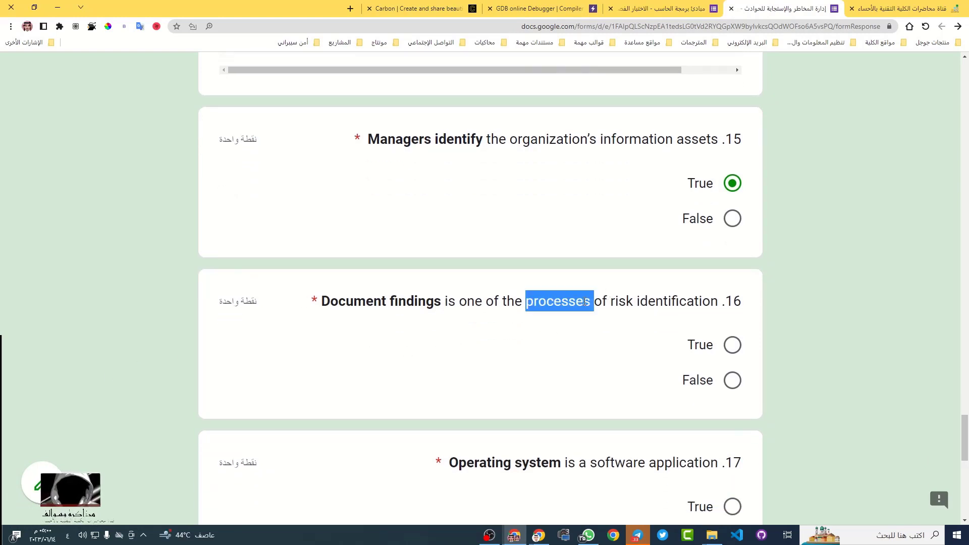
left_click(584, 280)
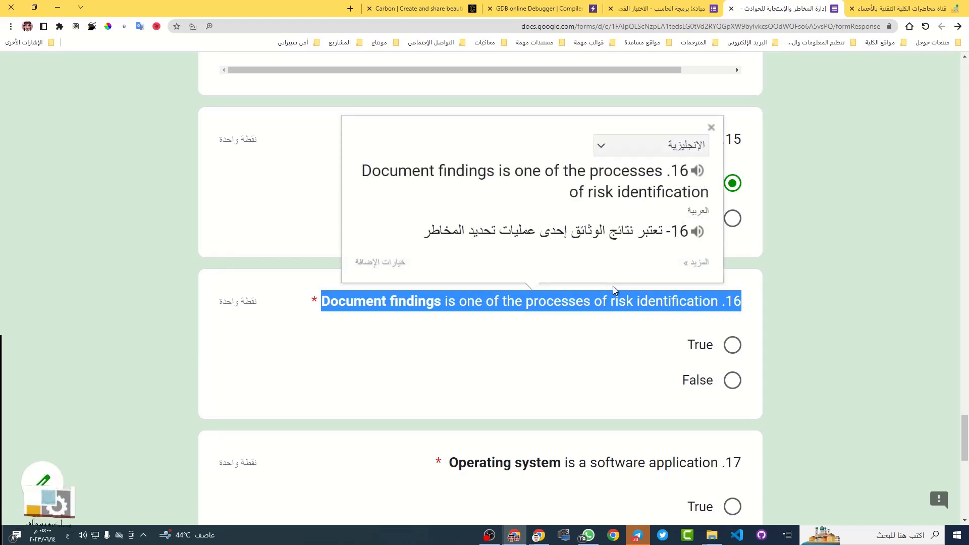
left_click(587, 314)
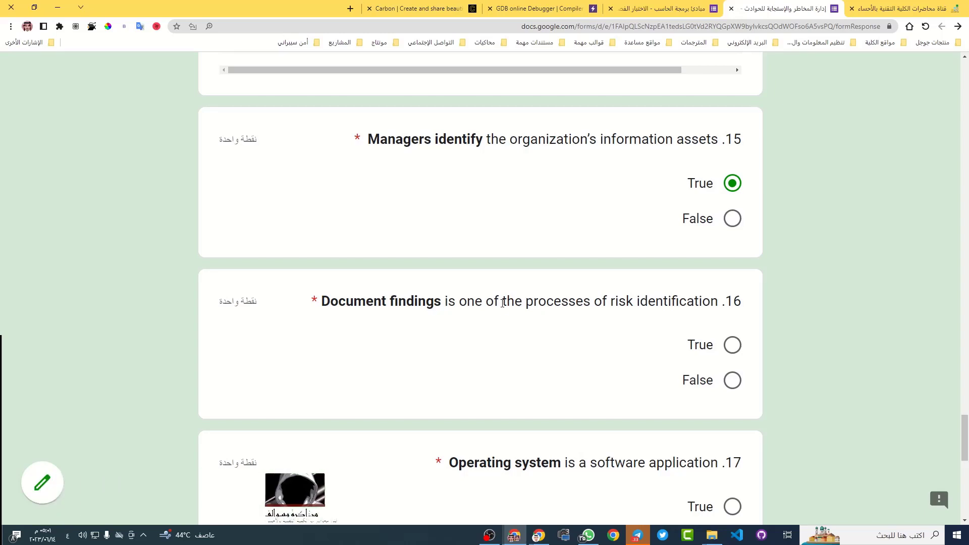
left_click_drag(499, 303, 522, 302)
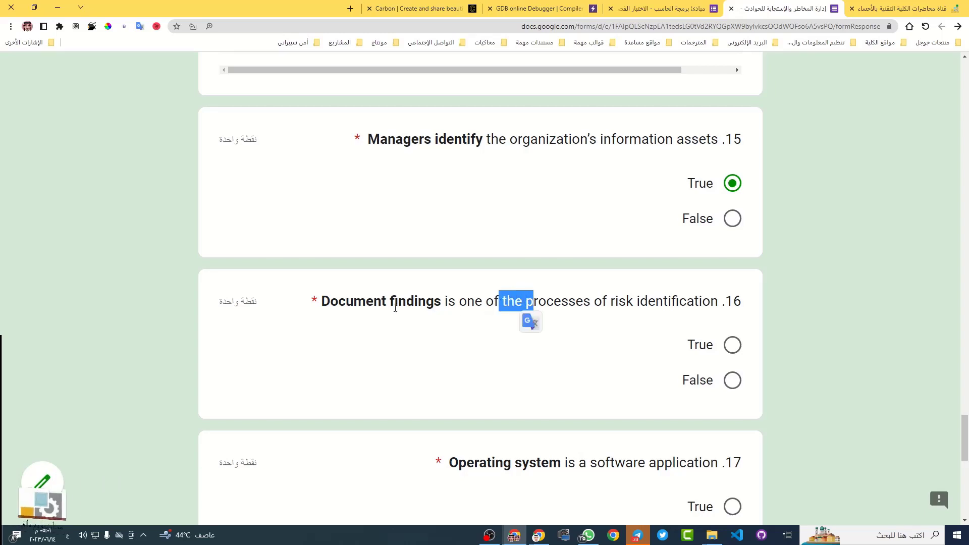
left_click(360, 303)
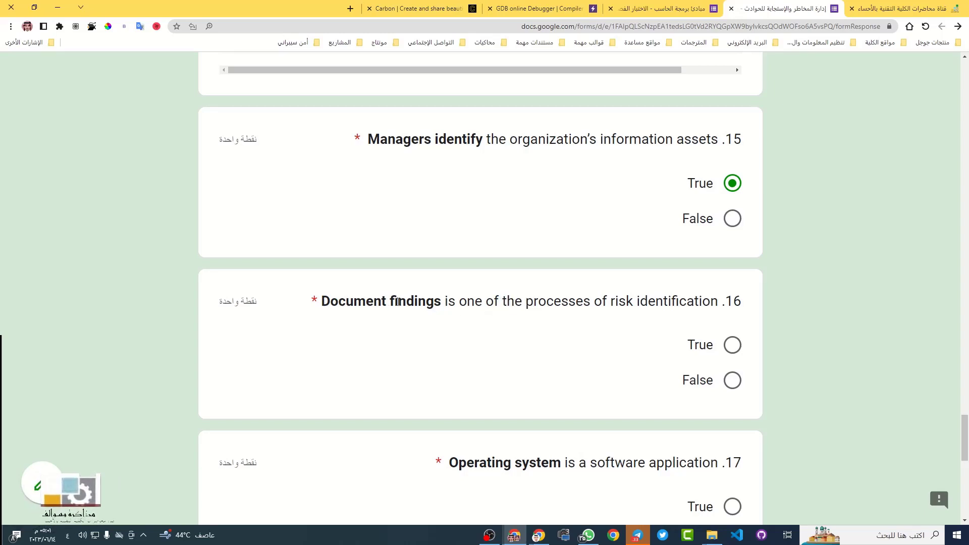
left_click_drag(442, 302, 325, 303)
left_click(324, 318)
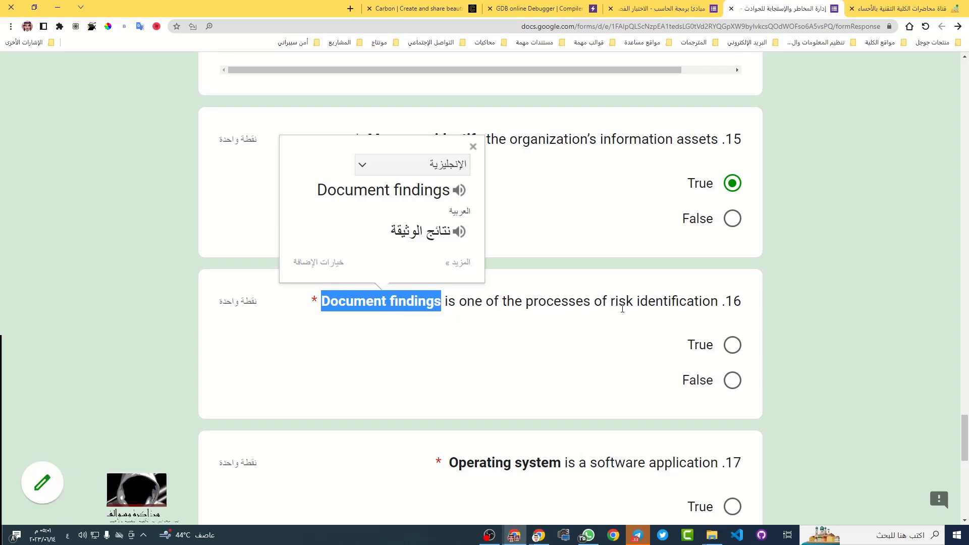
Re-translate question 16 and mark it False
triple_click(540, 297)
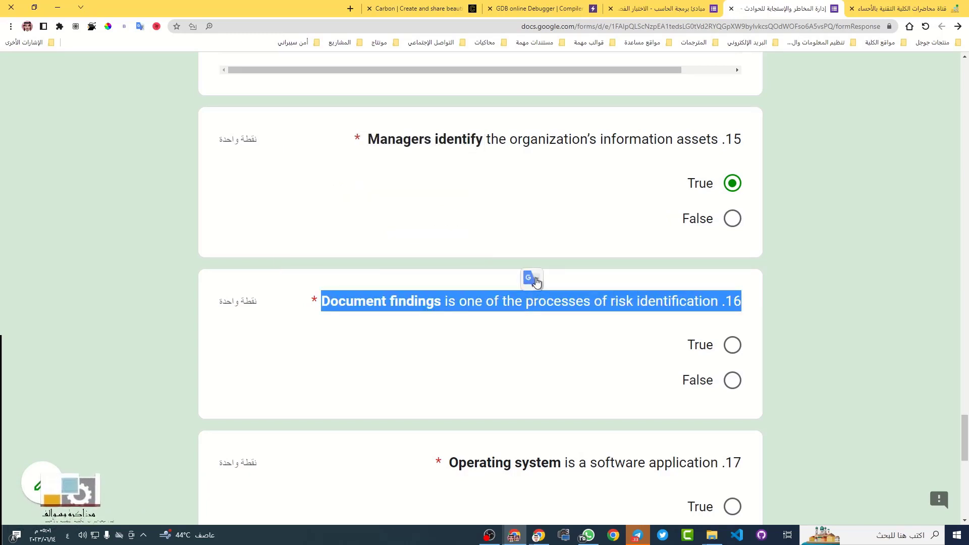
left_click(532, 279)
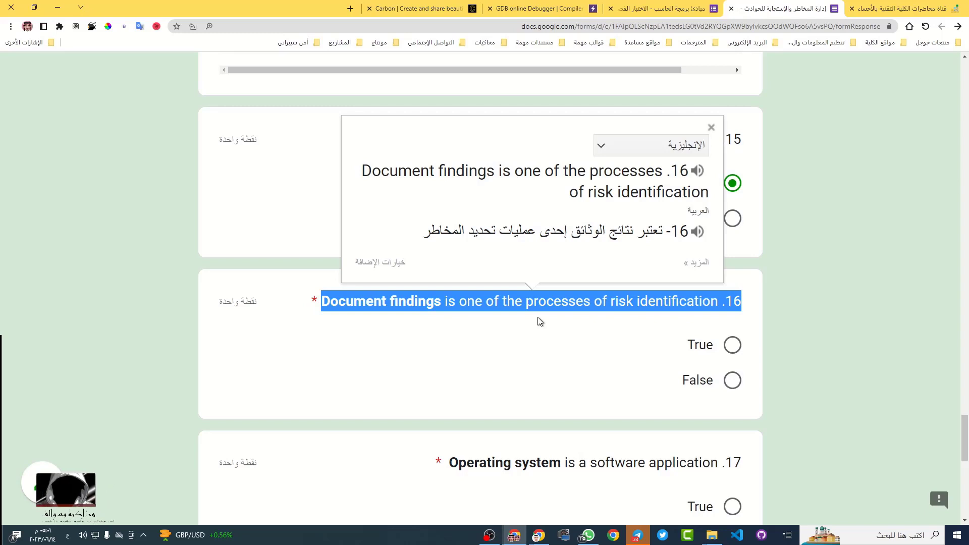
left_click(476, 309)
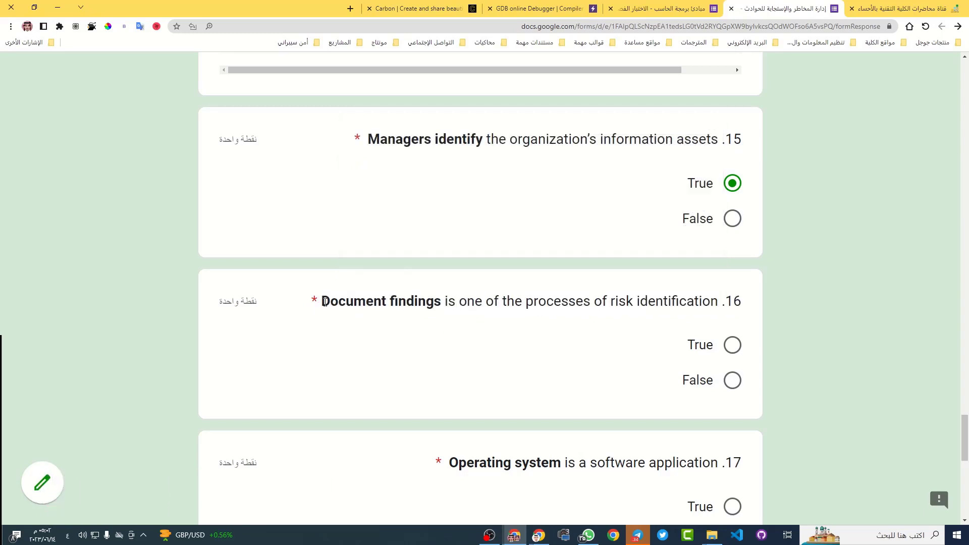
left_click_drag(321, 302, 441, 303)
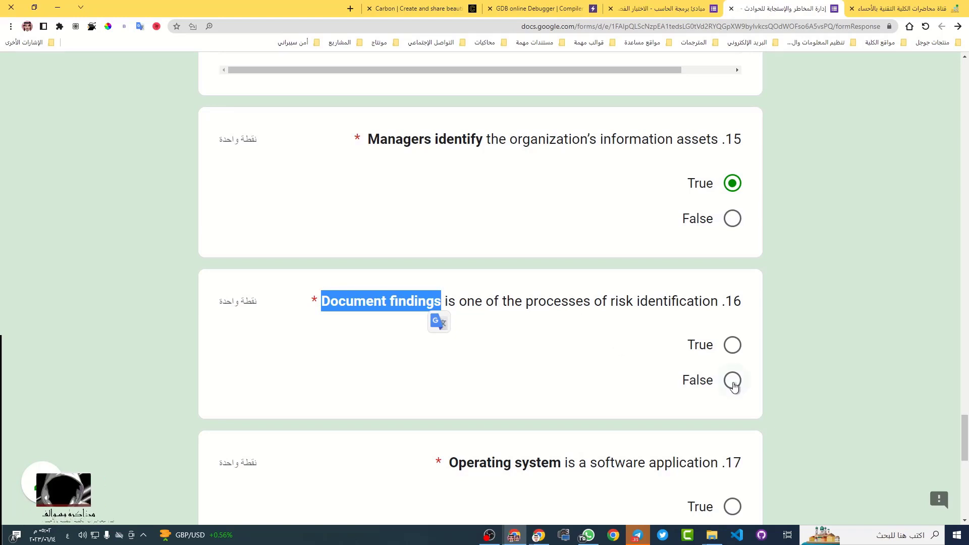
left_click(732, 383)
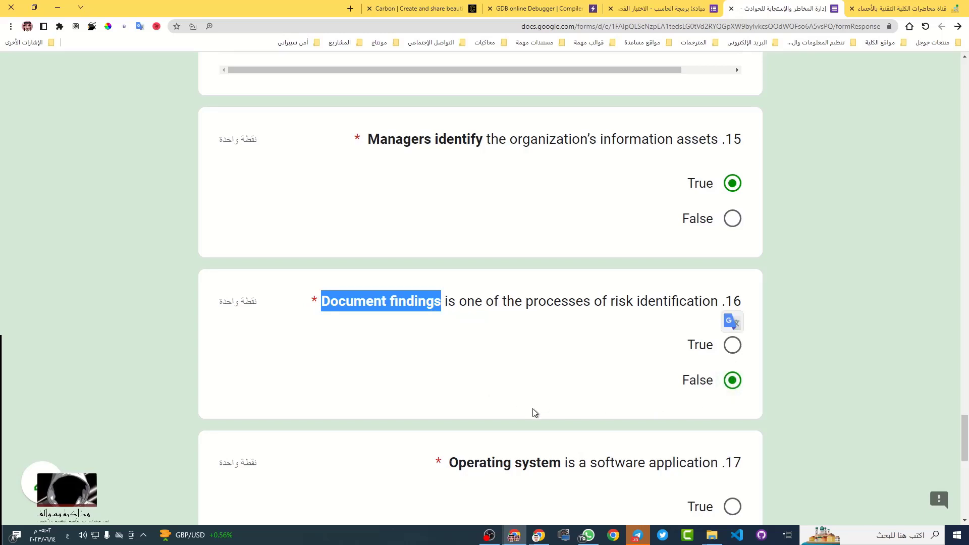
scroll(441, 413, "down", 3)
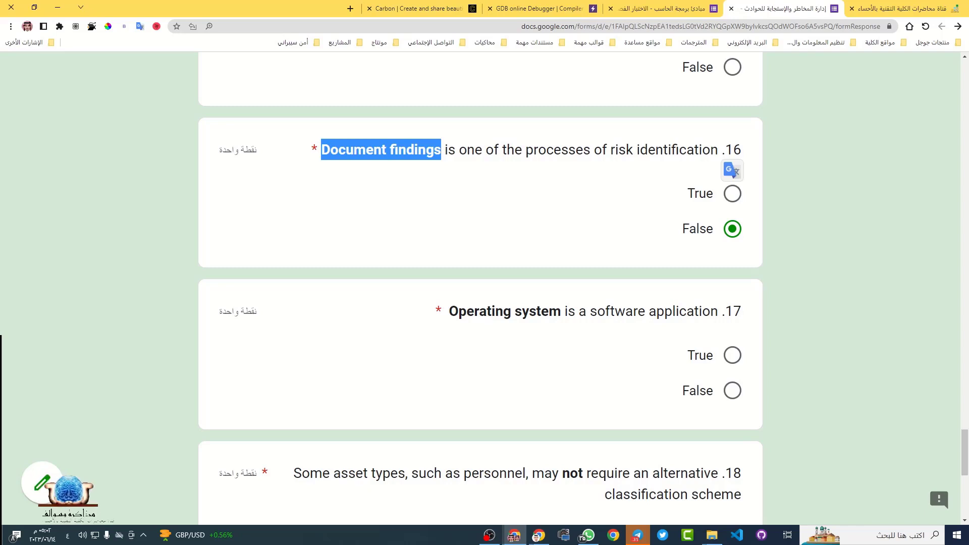
Translate question 17 on operating systems into Arabic and mark it True
triple_click(592, 314)
left_click(594, 330)
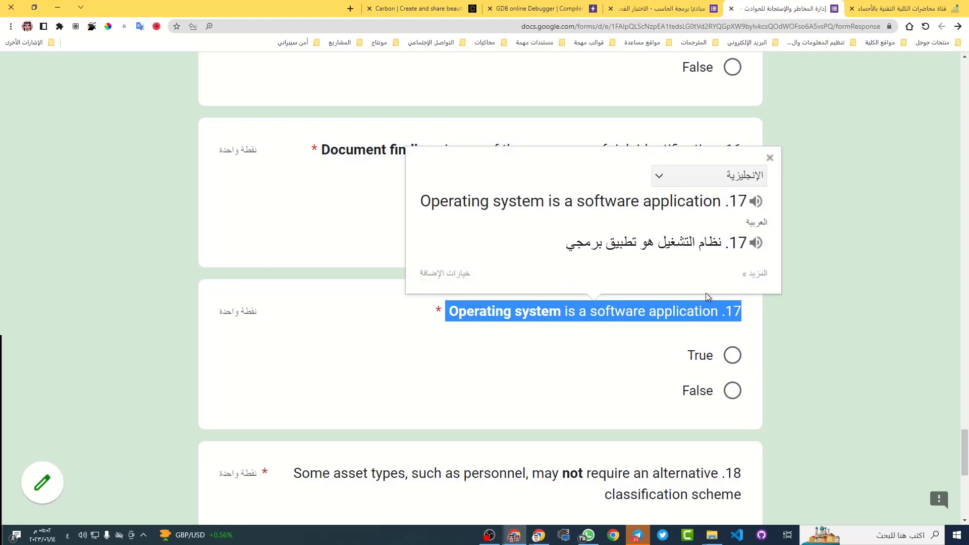
left_click(646, 329)
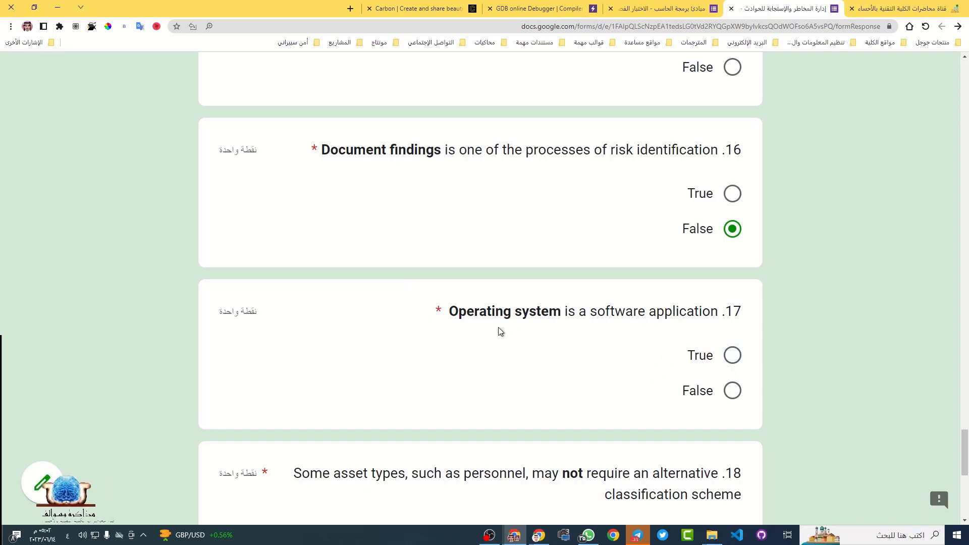
left_click_drag(448, 310, 562, 328)
left_click(732, 356)
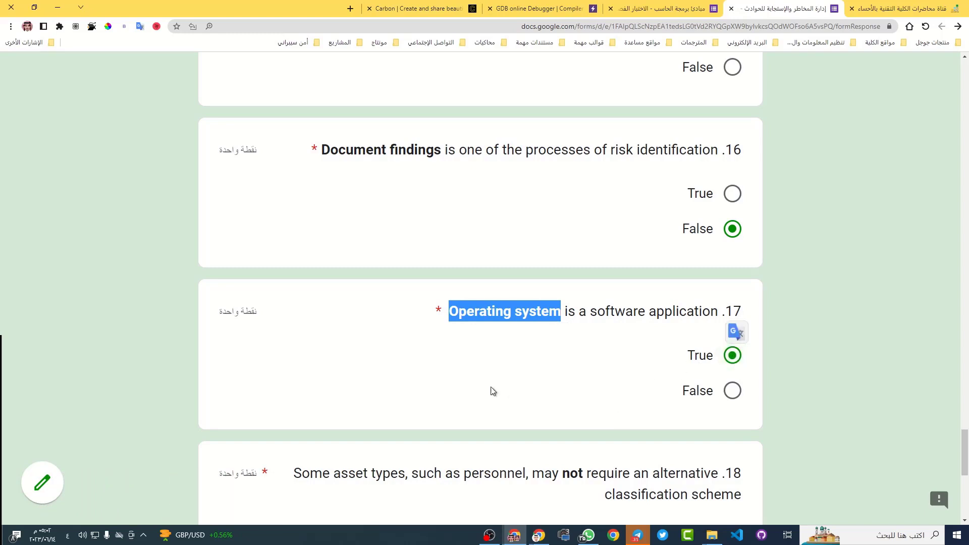
scroll(439, 348, "down", 3)
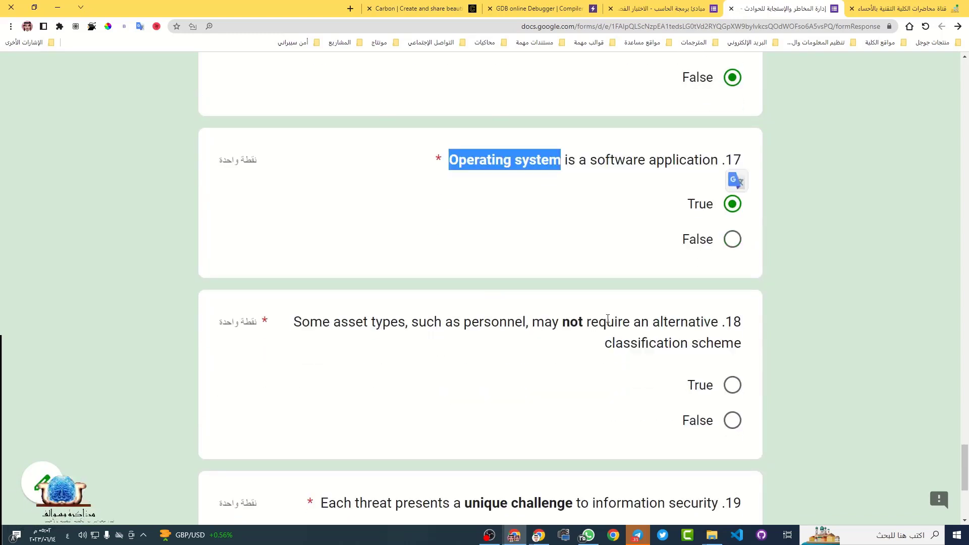
double_click(575, 323)
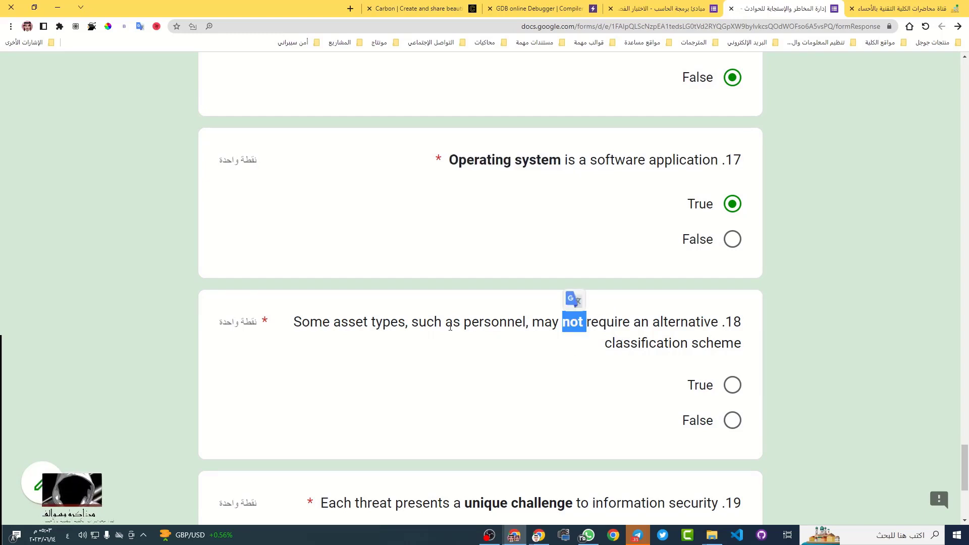
left_click(349, 337)
left_click(731, 420)
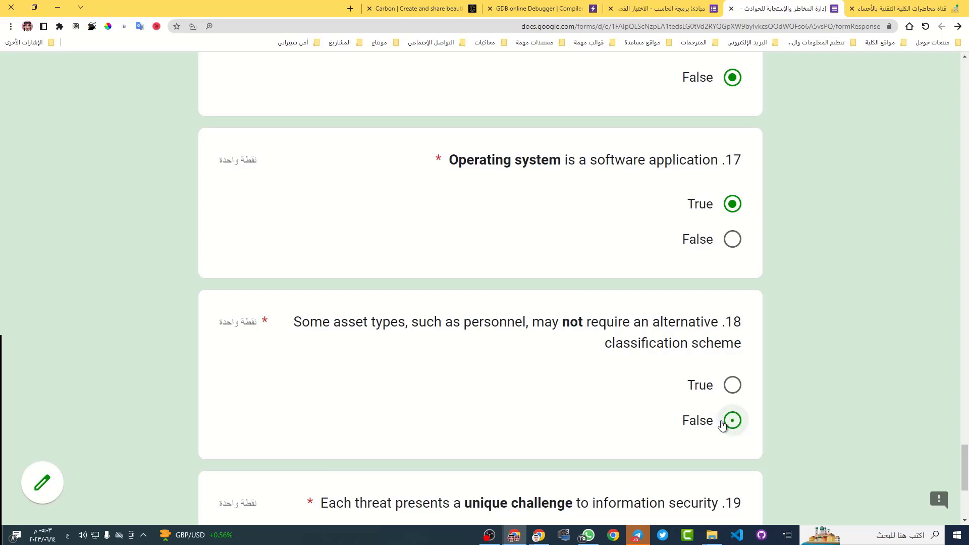
triple_click(528, 337)
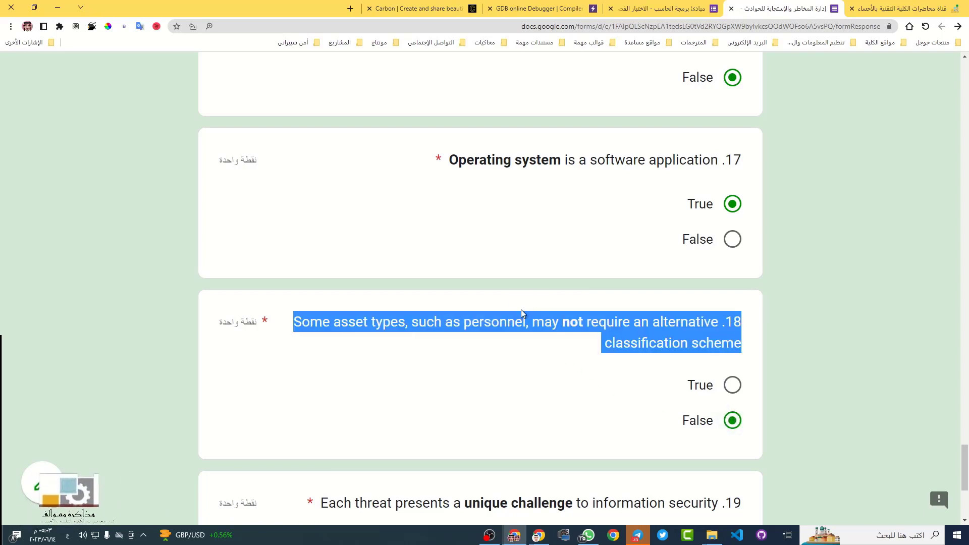
left_click(519, 299)
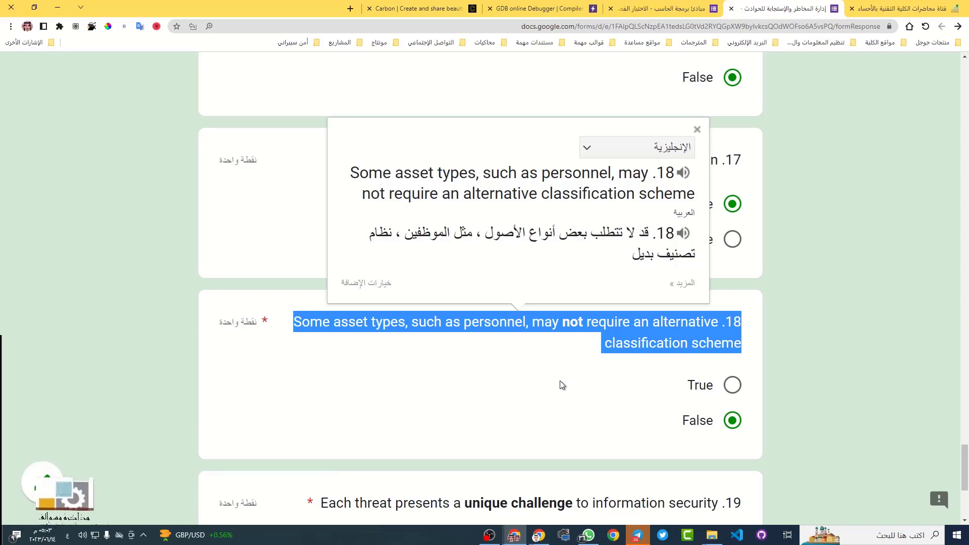
left_click(638, 356)
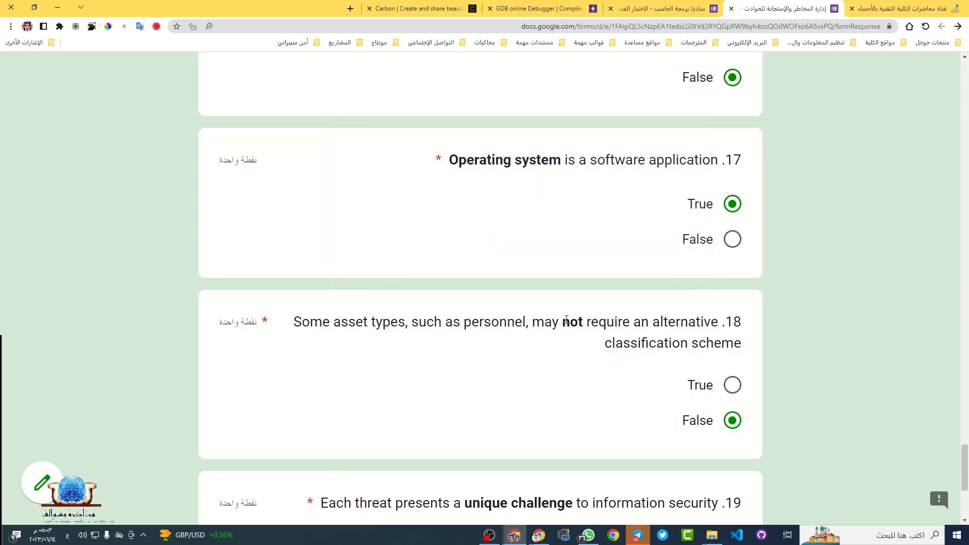
left_click_drag(562, 326, 582, 326)
left_click(613, 324)
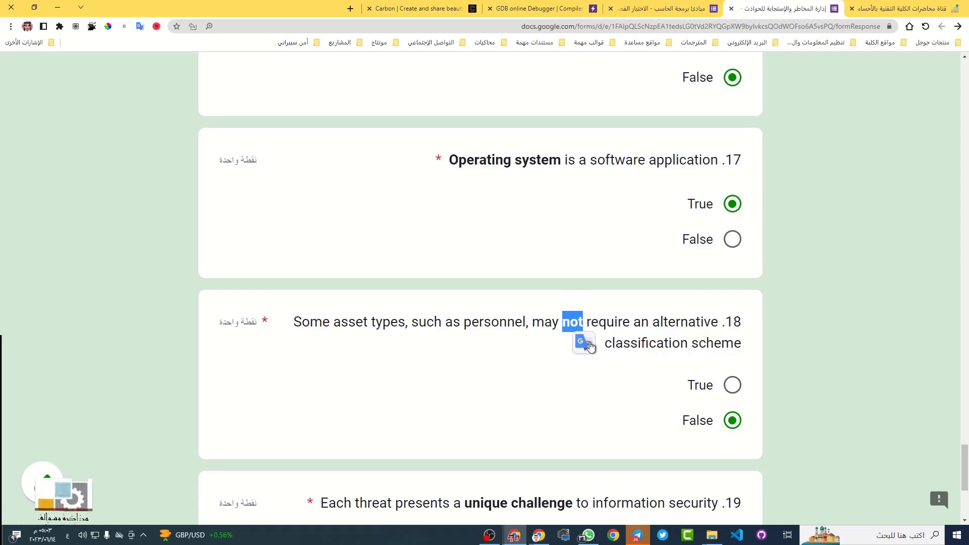
left_click(787, 341)
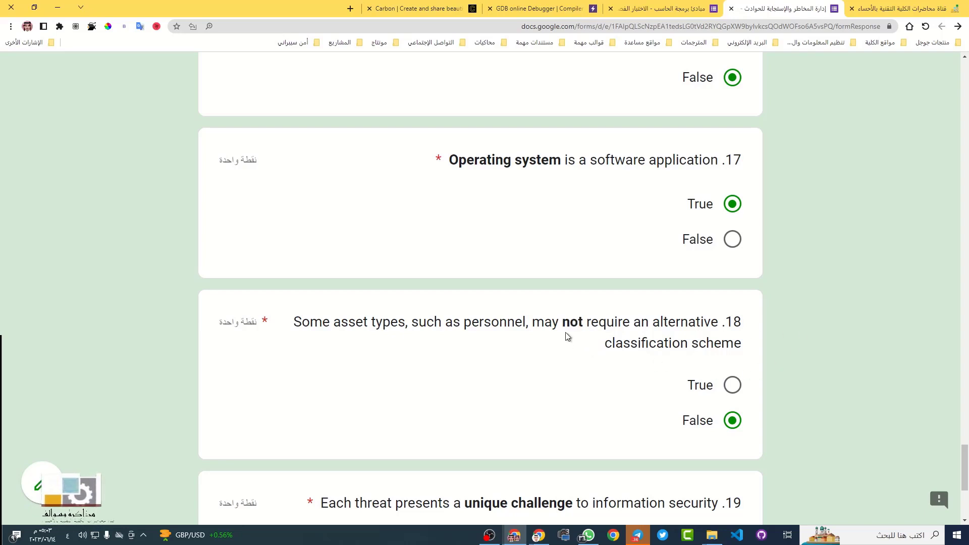
left_click_drag(562, 325, 590, 326)
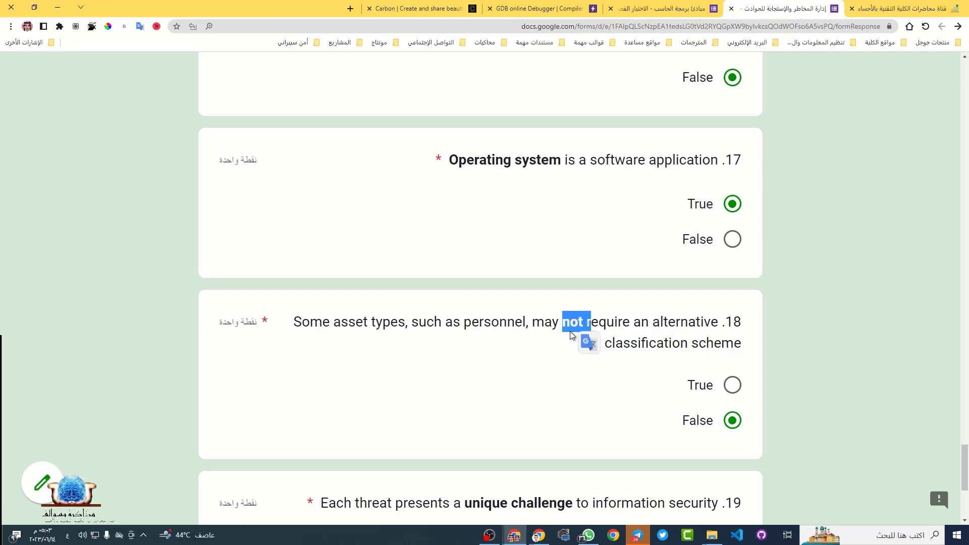
left_click(550, 334)
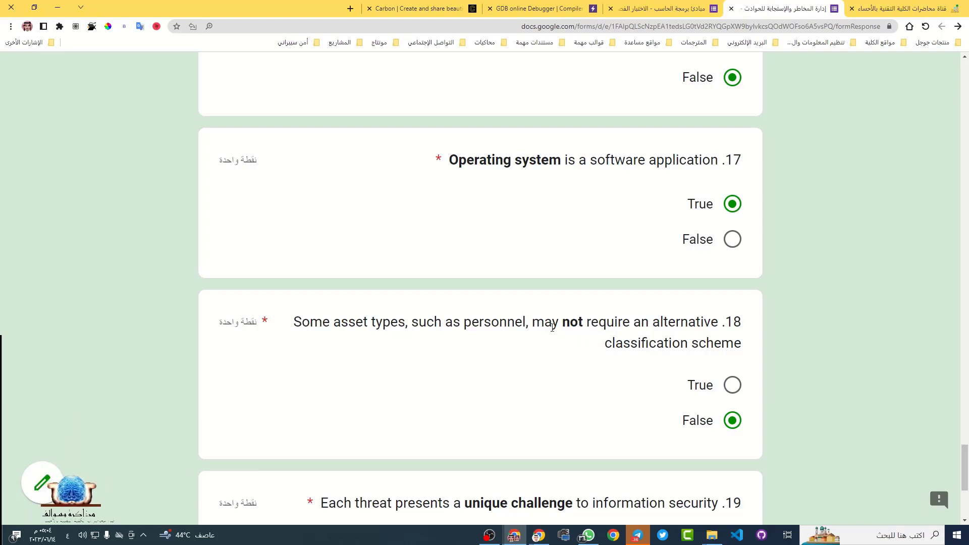
double_click(535, 324)
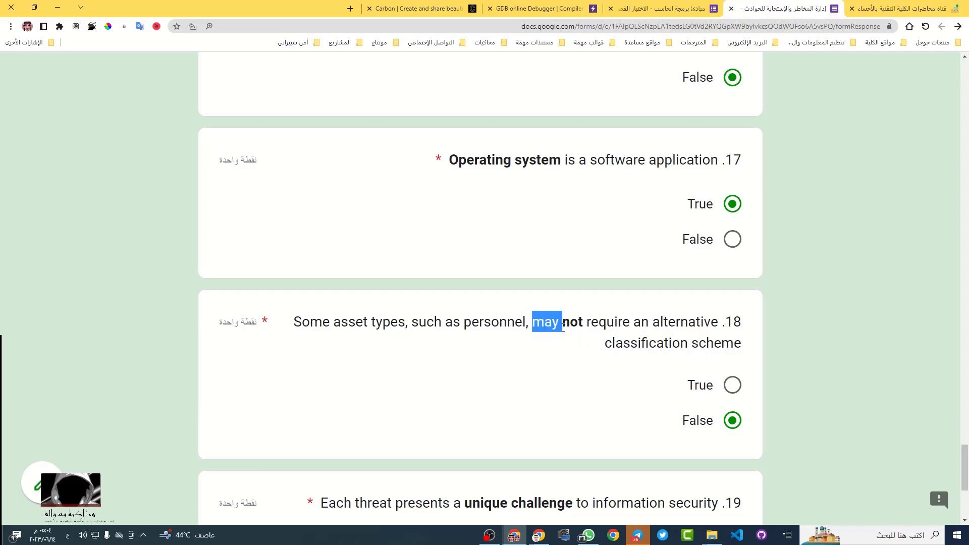
left_click_drag(564, 327, 631, 323)
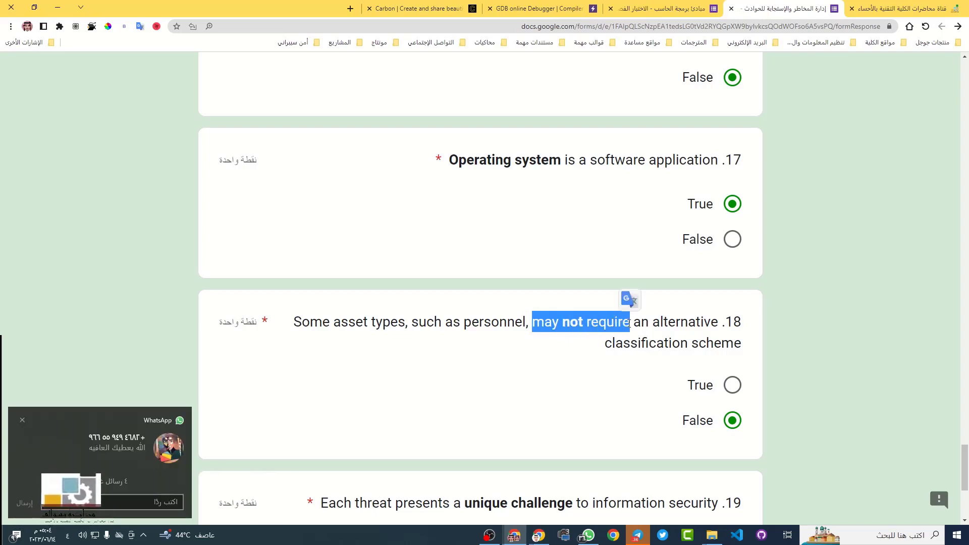
scroll(585, 364, "down", 4)
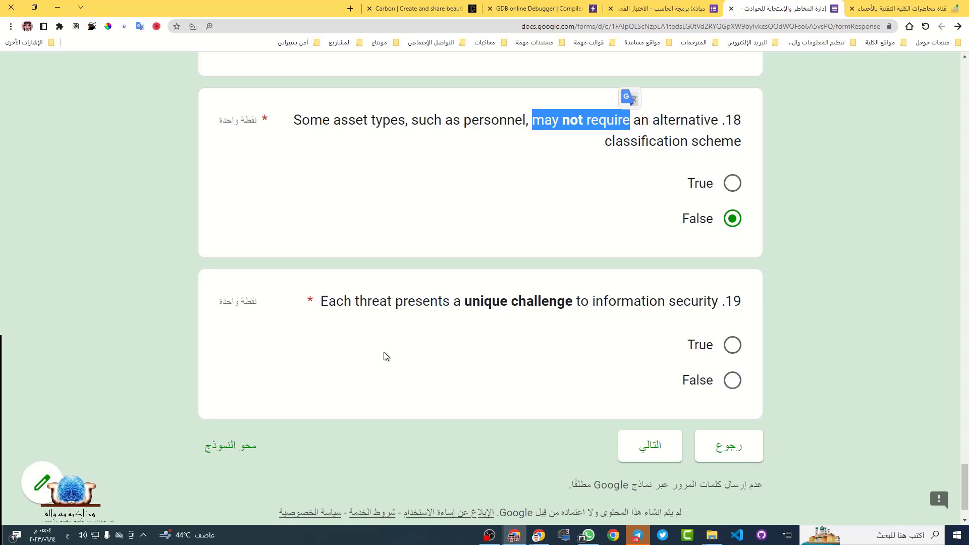
Translate the question 19 statement into Arabic with Google Translate, then close the translation
triple_click(447, 302)
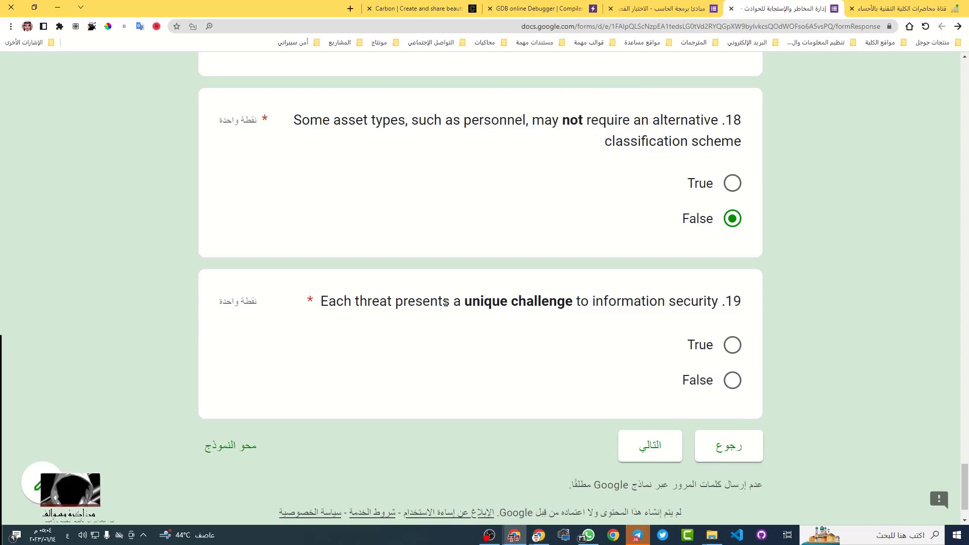
left_click(446, 321)
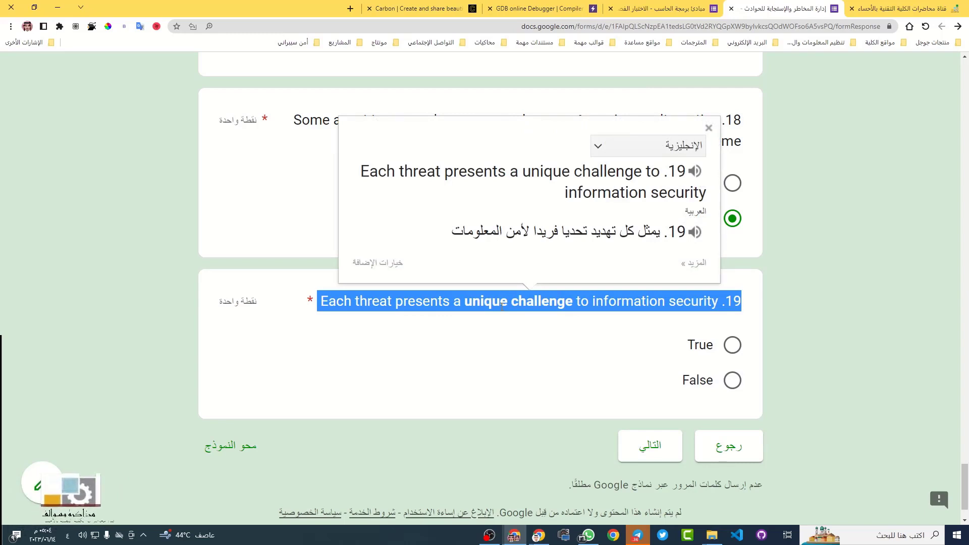
left_click(367, 303)
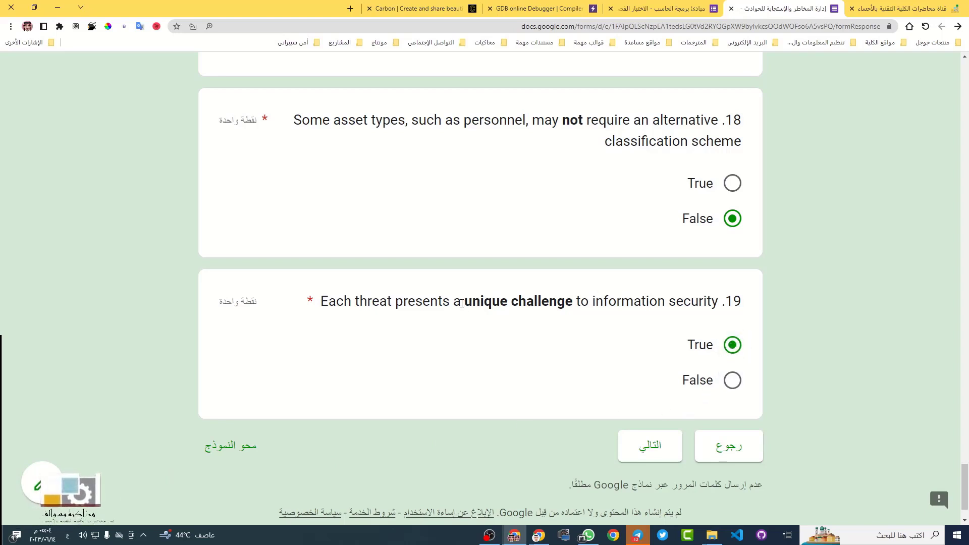
Mark question 19, about threats posing a unique challenge, True and advance to the next page
left_click_drag(461, 303, 569, 312)
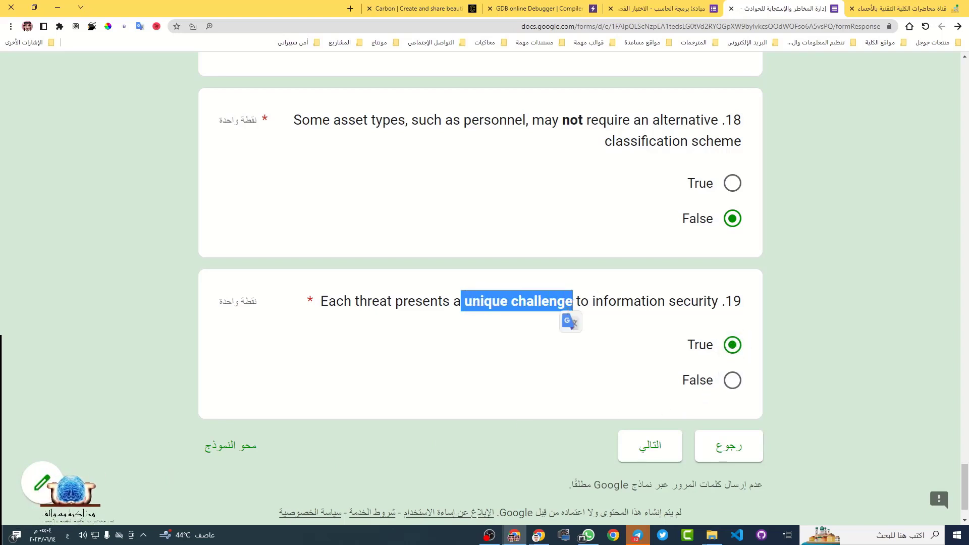
left_click(426, 348)
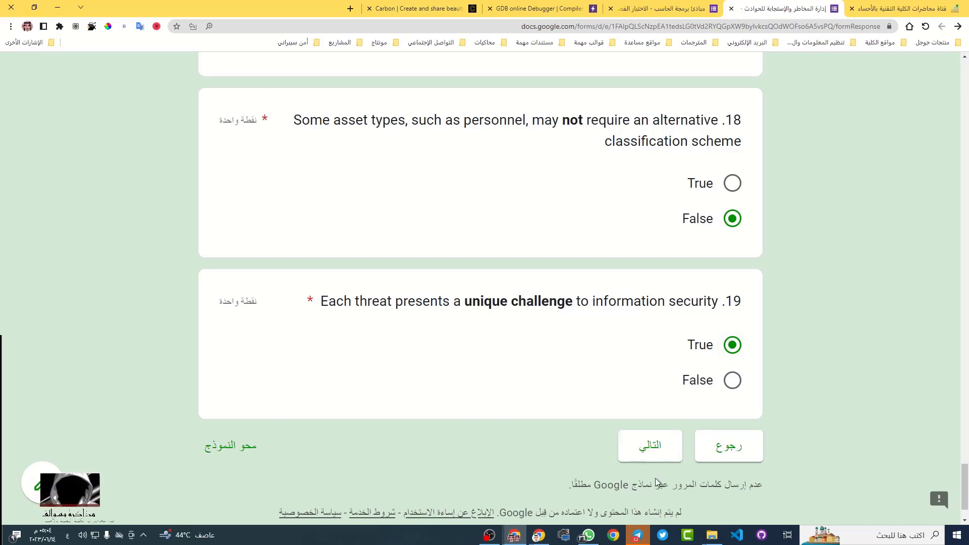
left_click(651, 450)
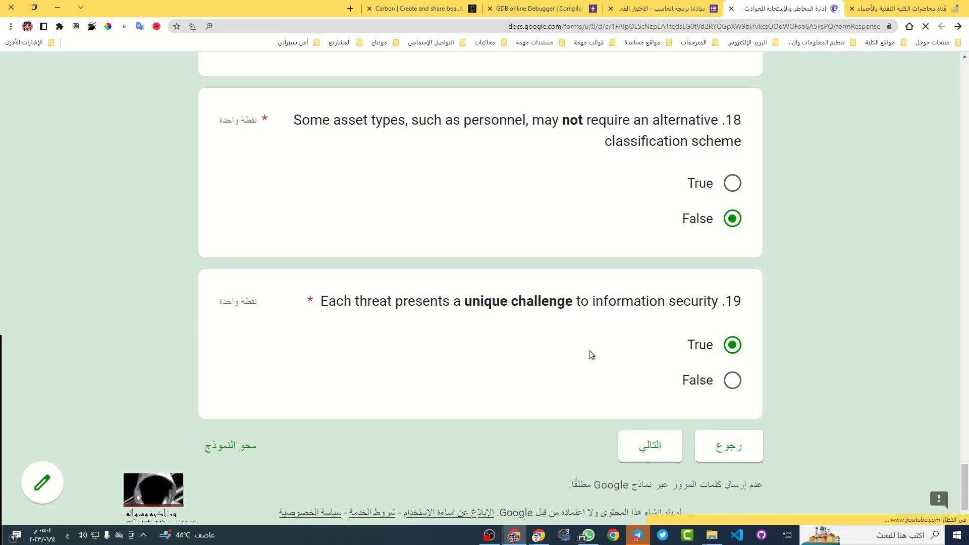
Scroll down to the chapter-two section header and question 1, then switch to the course website
scroll(534, 380, "down", 5)
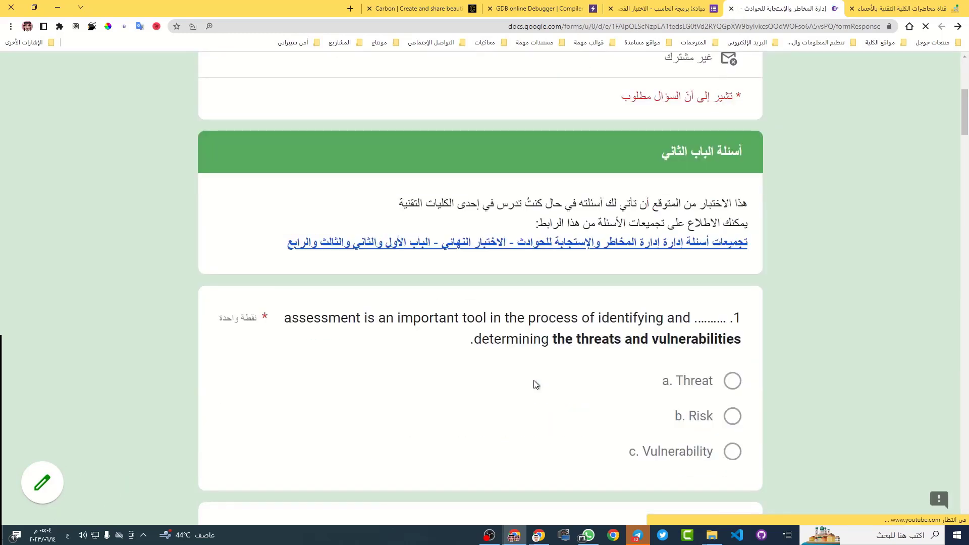
scroll(533, 380, "down", 2)
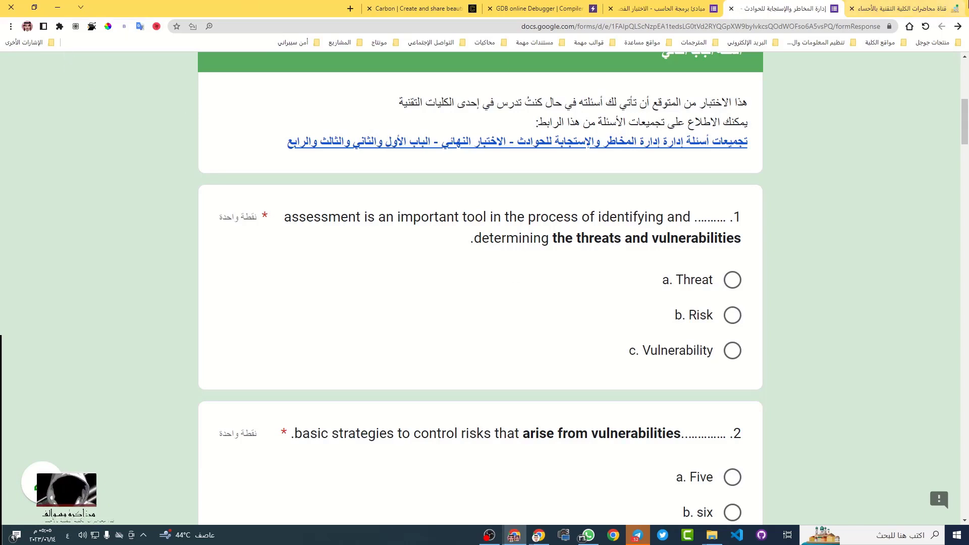
left_click(938, 8)
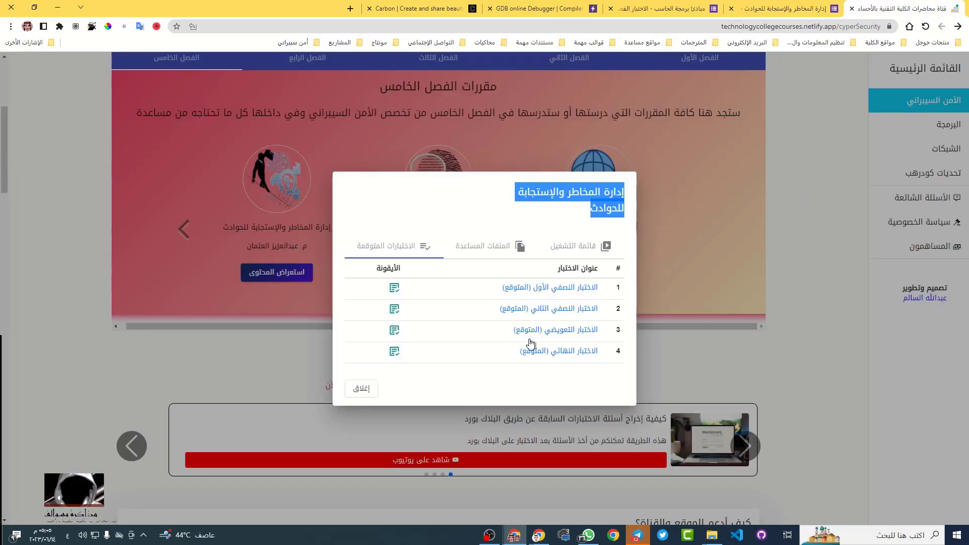
Open the Risk Management and Incident Response course's helper files and its course files folder
left_click(507, 251)
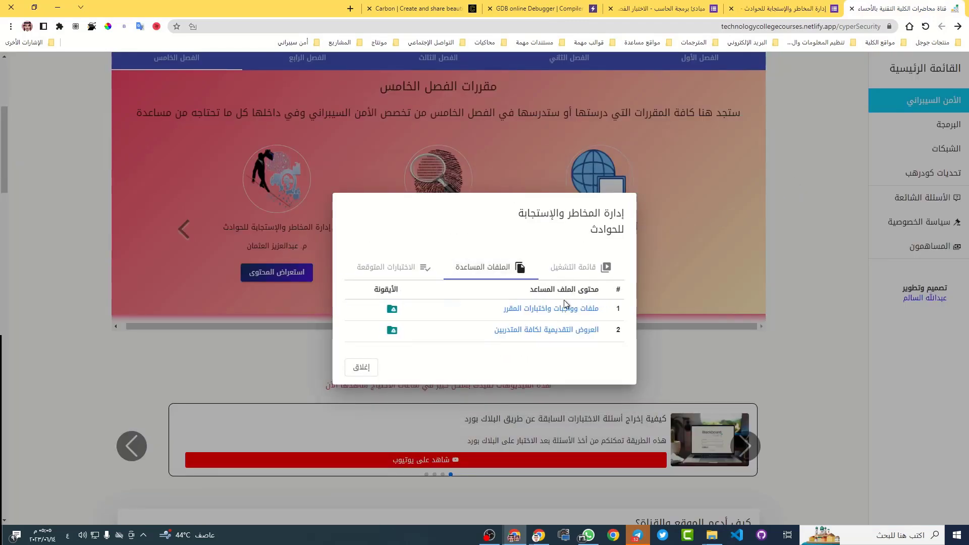
left_click(510, 309)
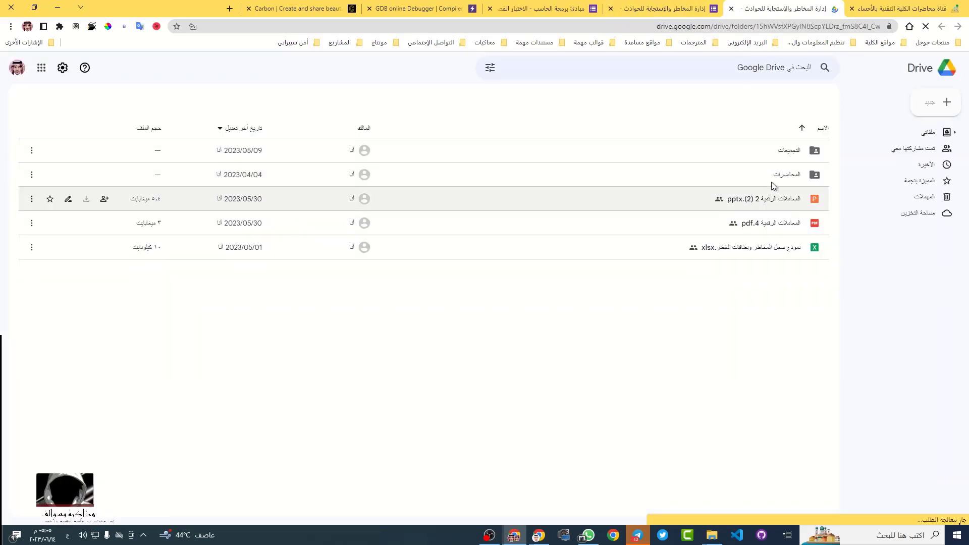
Open the المحاضرات folder in Google Drive and launch Lecture_2_RM.ppt in Google Slides
double_click(762, 175)
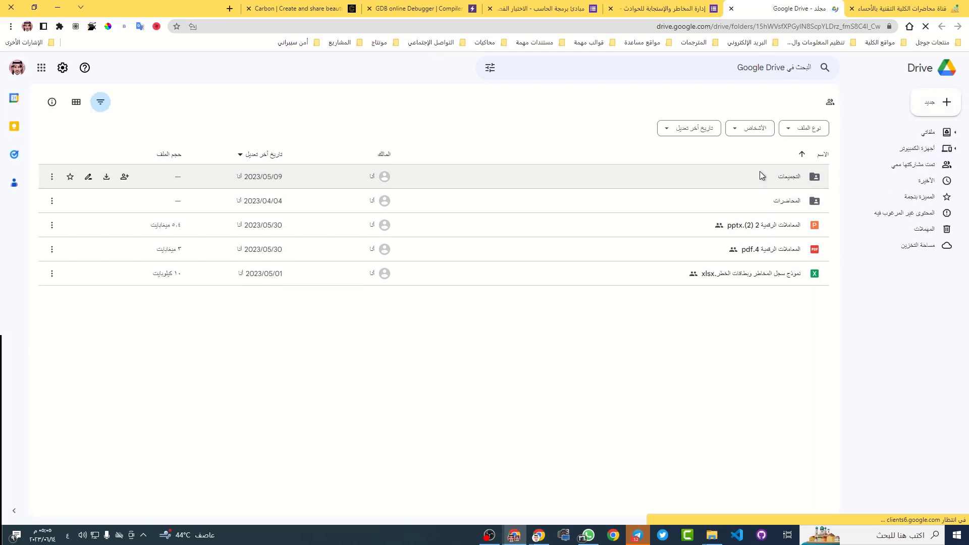
double_click(754, 200)
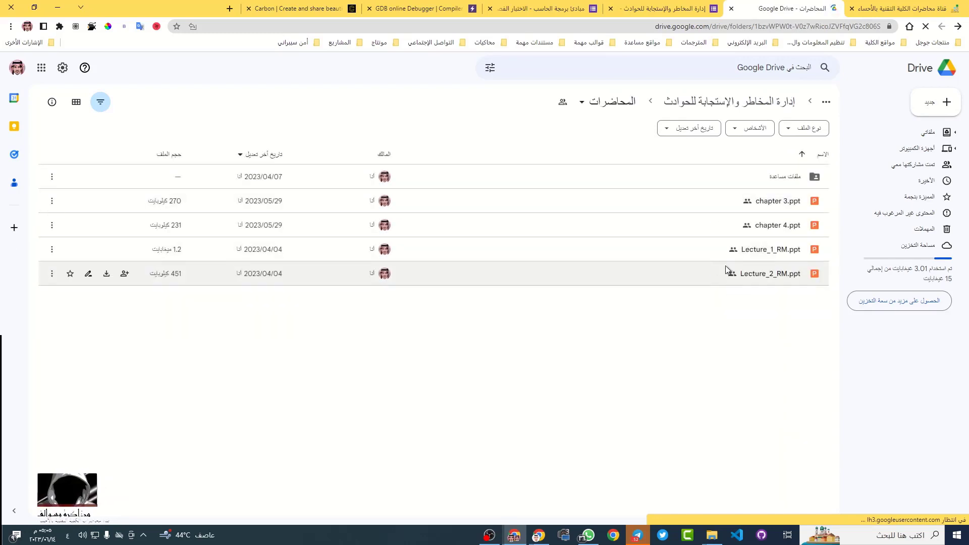
double_click(708, 274)
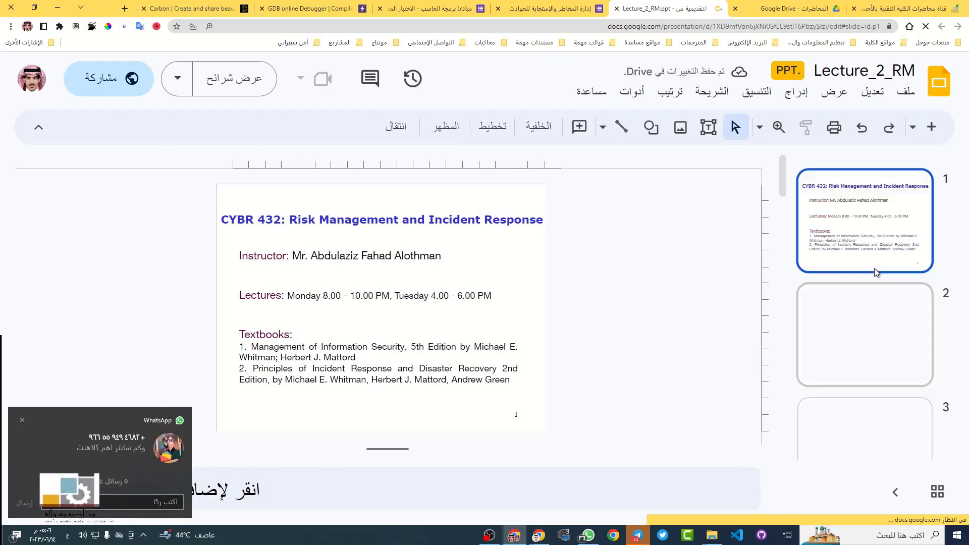
Display slide 15, 'How to select Risk Management Model', from the filmstrip
scroll(875, 273, "down", 10)
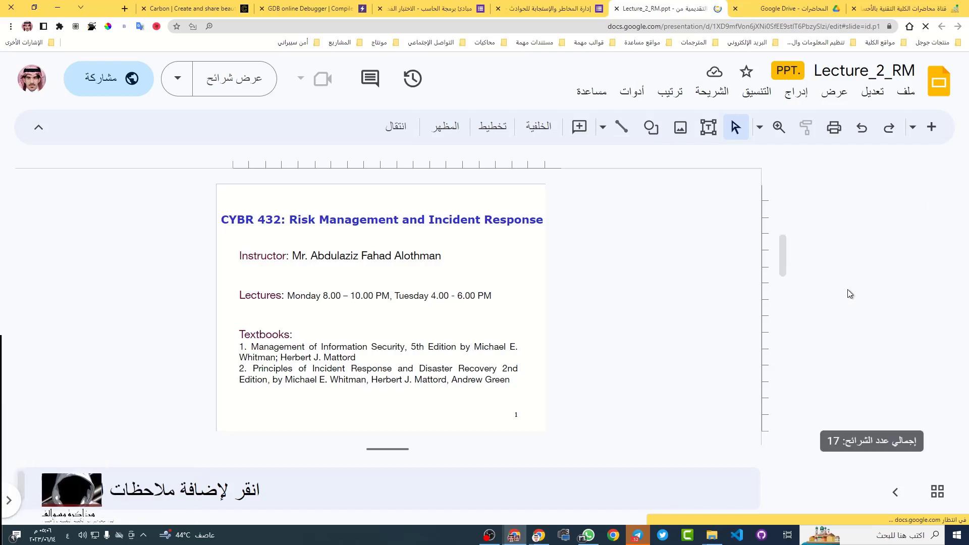
scroll(847, 289, "down", 10)
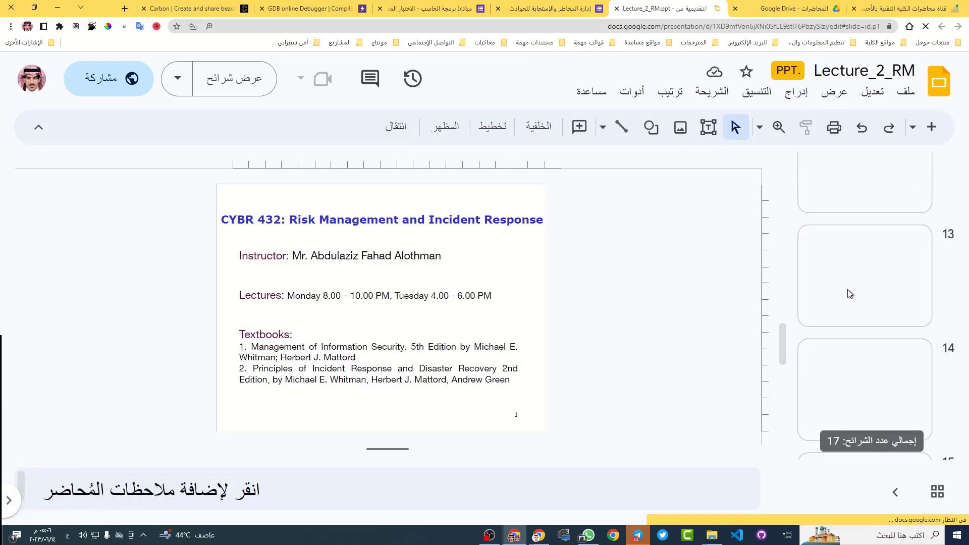
scroll(846, 289, "down", 2)
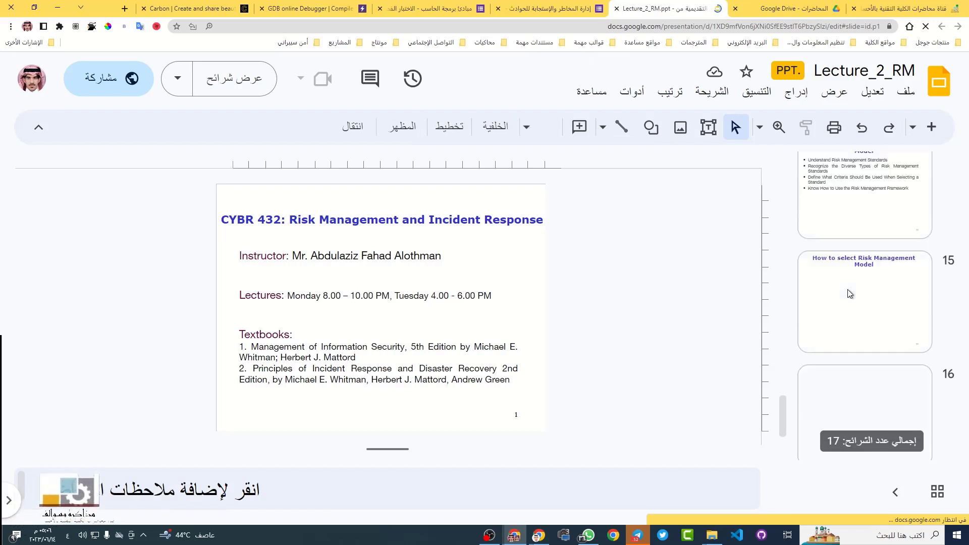
left_click(848, 294)
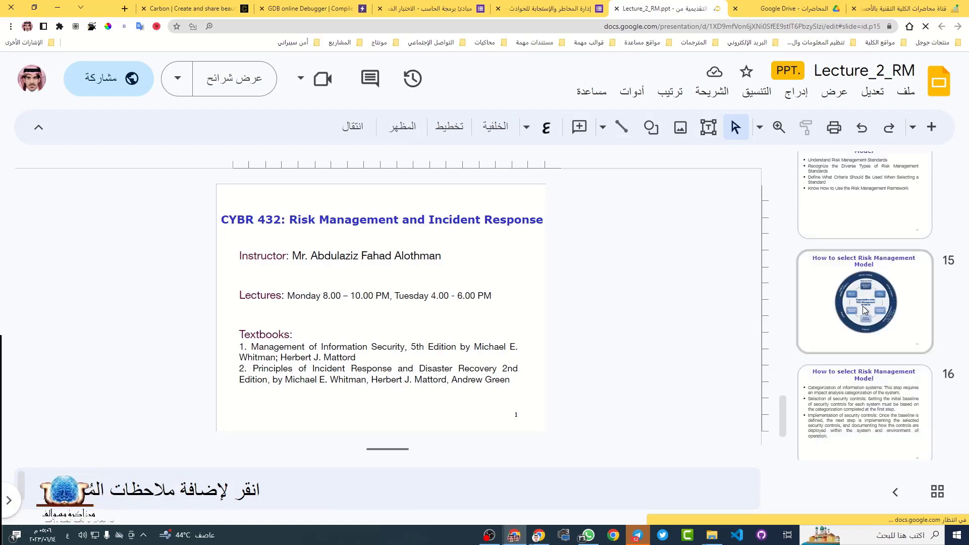
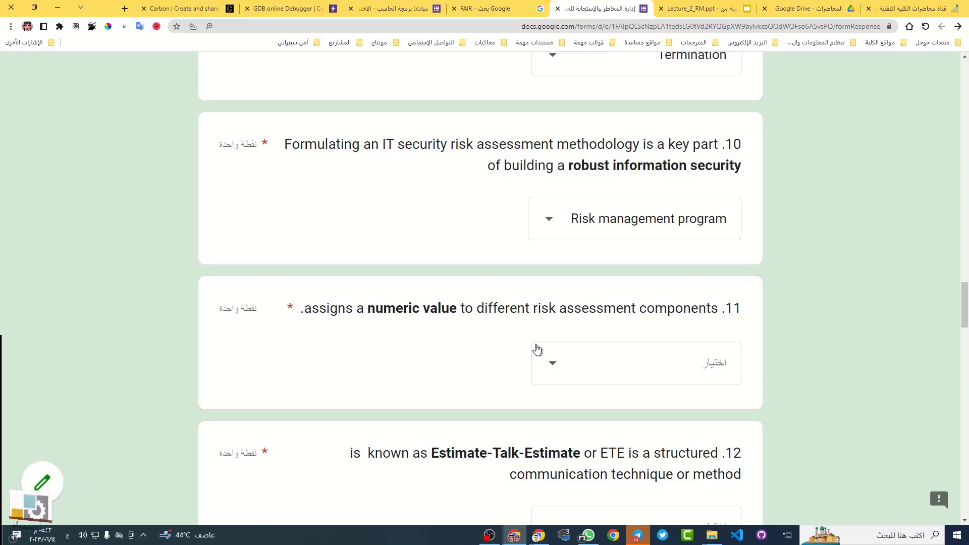
Answer question 11, about assigning a numeric value, with Quantitative risk analysis
left_click(601, 350)
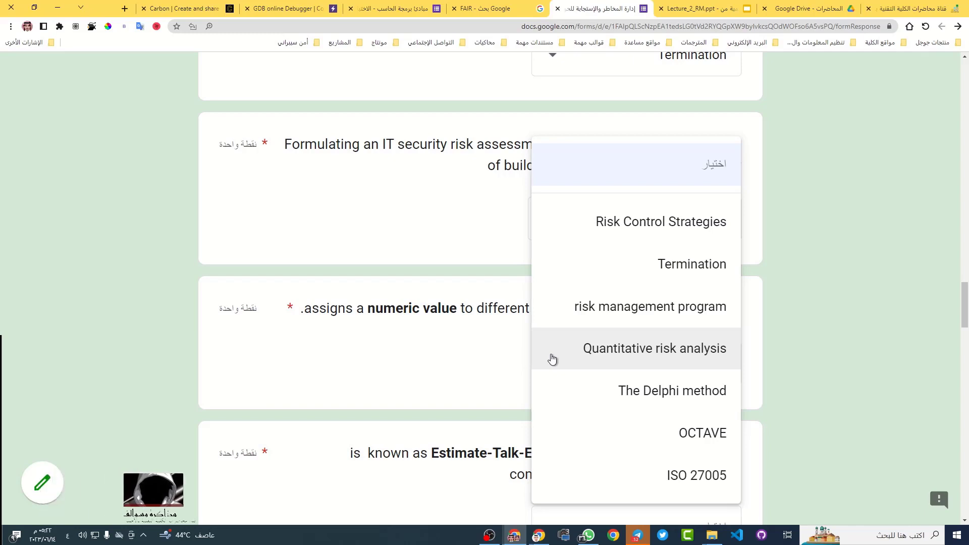
left_click(713, 358)
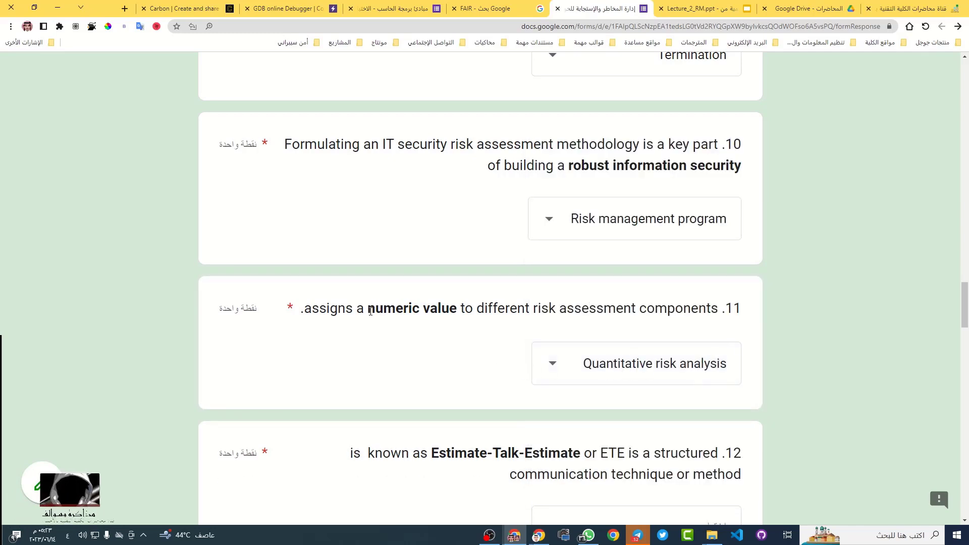
left_click_drag(369, 310, 456, 314)
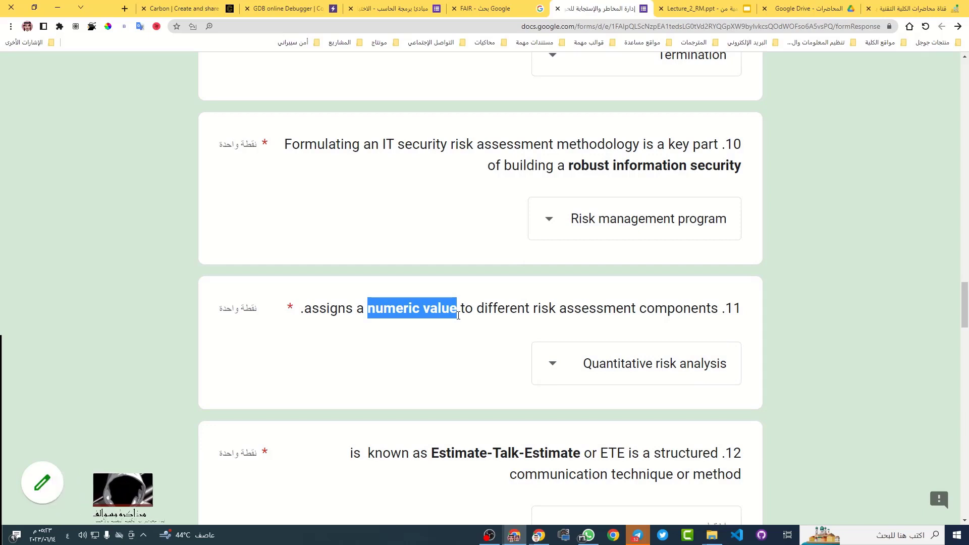
left_click(386, 309)
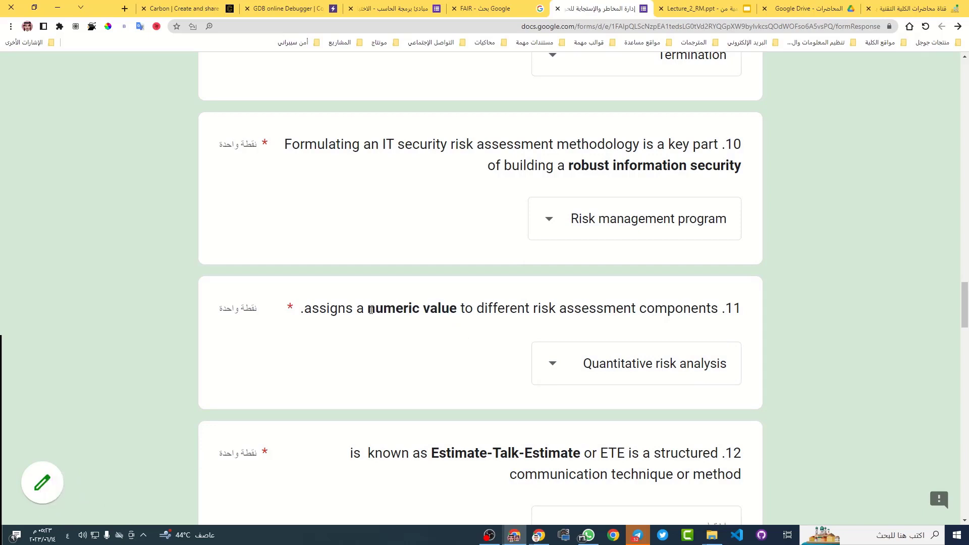
left_click_drag(371, 311, 459, 311)
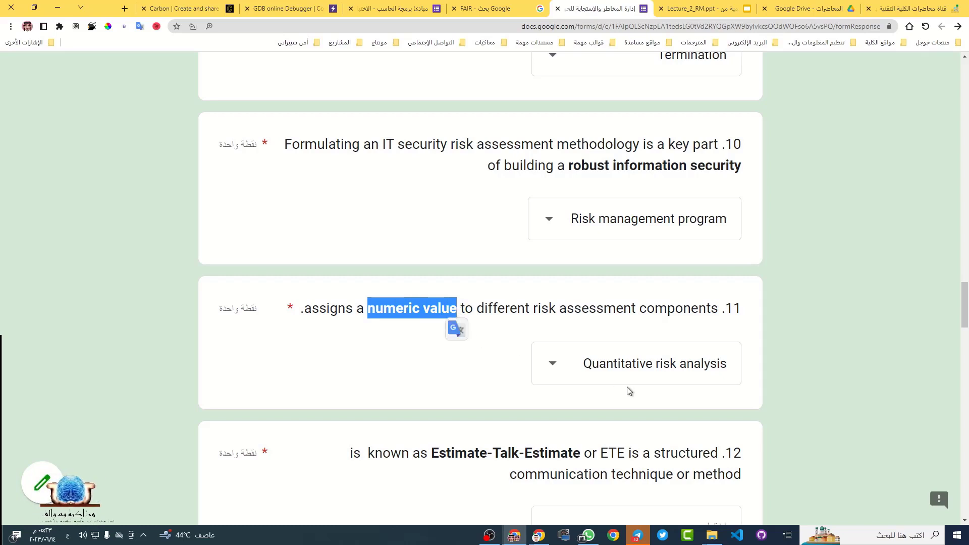
scroll(454, 361, "up", 1)
scroll(441, 358, "down", 4)
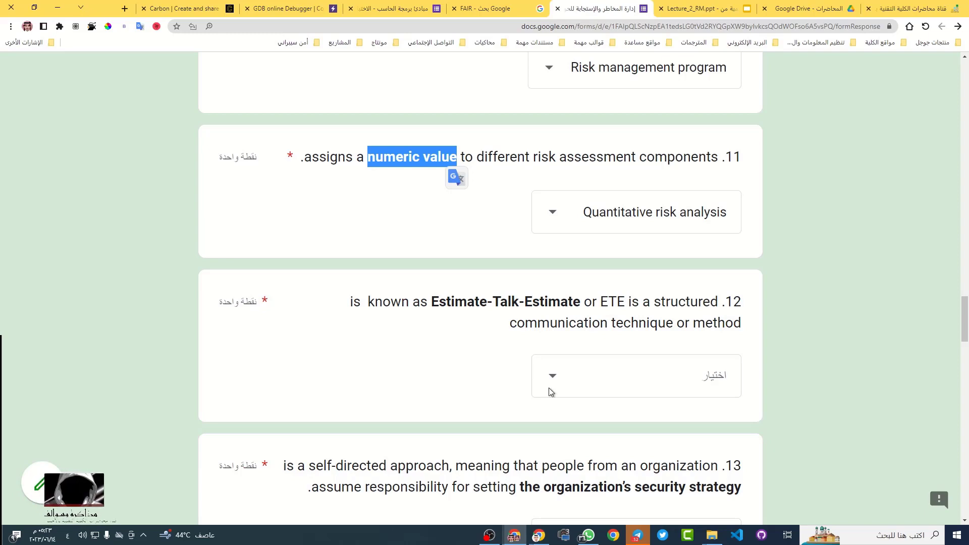
Choose The Delphi method as question 12's answer for Estimate-Talk-Estimate
left_click(595, 383)
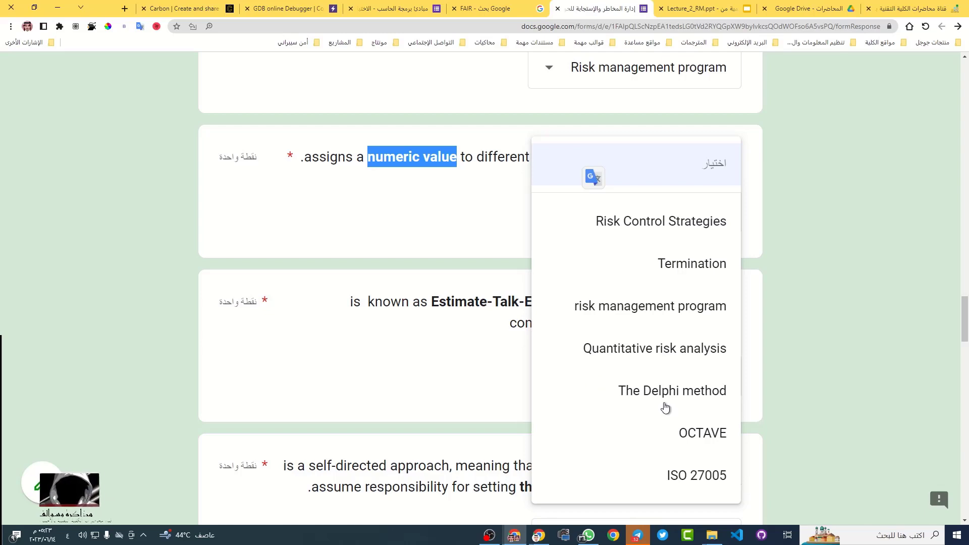
left_click(476, 368)
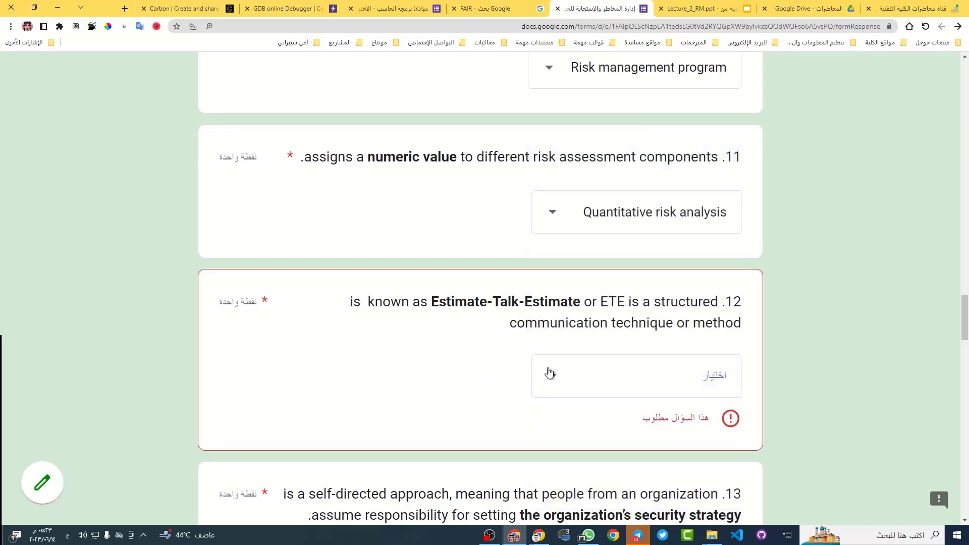
left_click(549, 373)
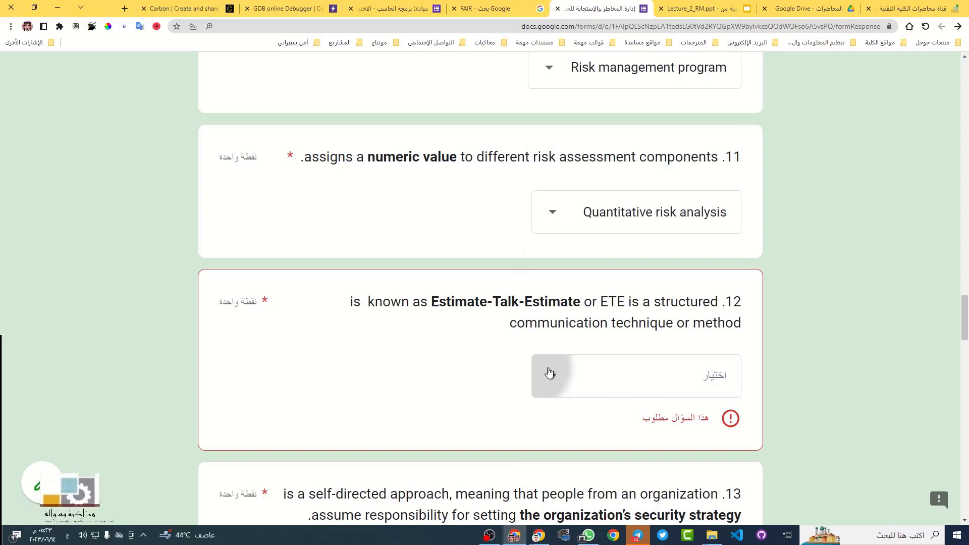
left_click(704, 396)
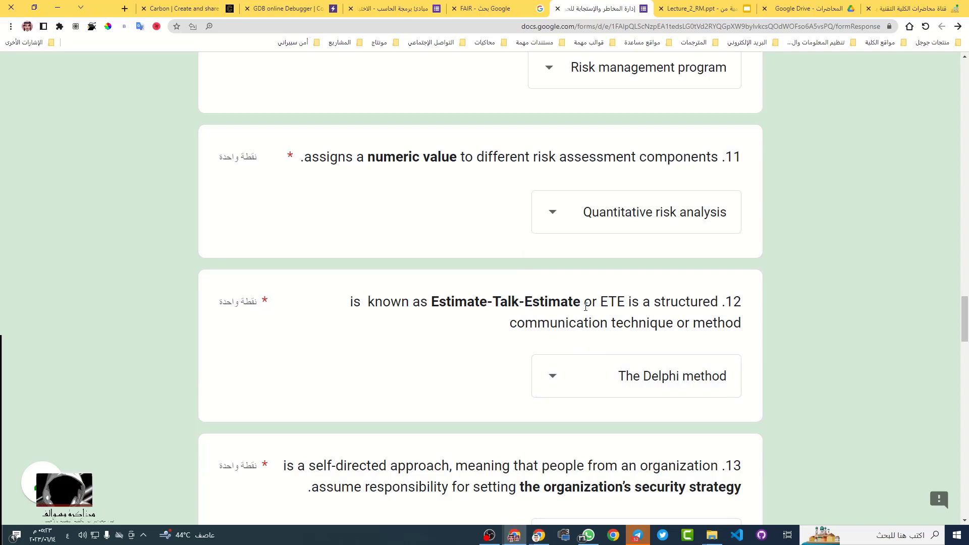
scroll(640, 401, "down", 3)
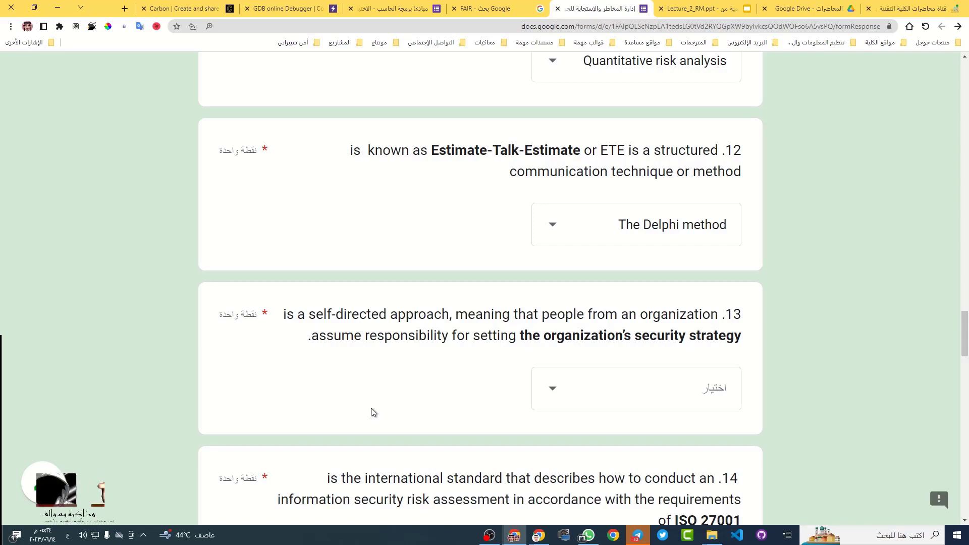
Select OCTAVE as question 13's answer for the self-directed approach
left_click(614, 389)
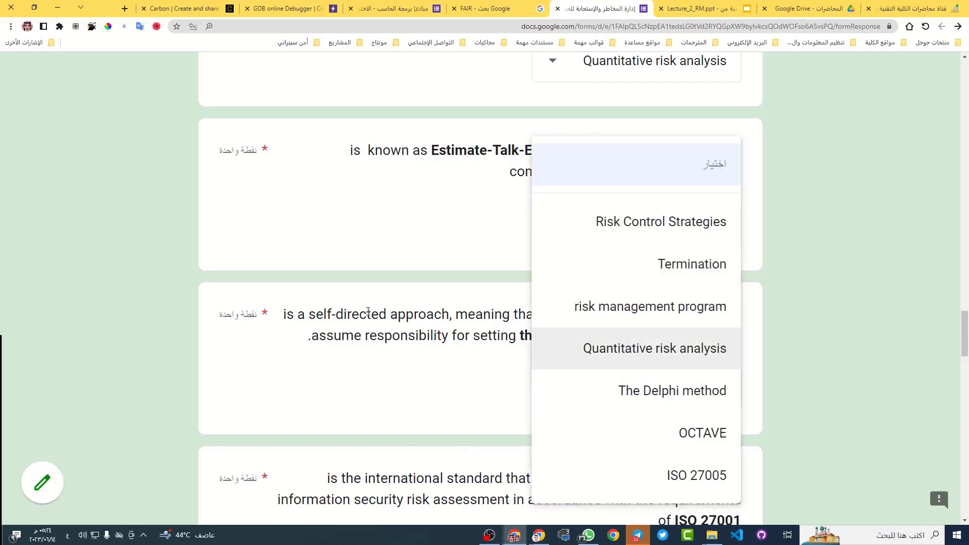
left_click(435, 389)
scroll(571, 347, "down", 2)
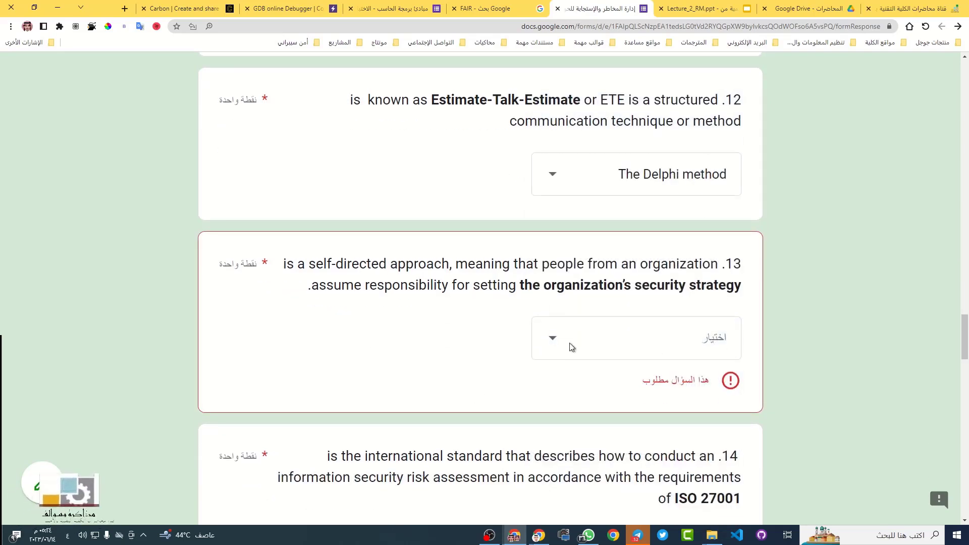
scroll(572, 347, "down", 1)
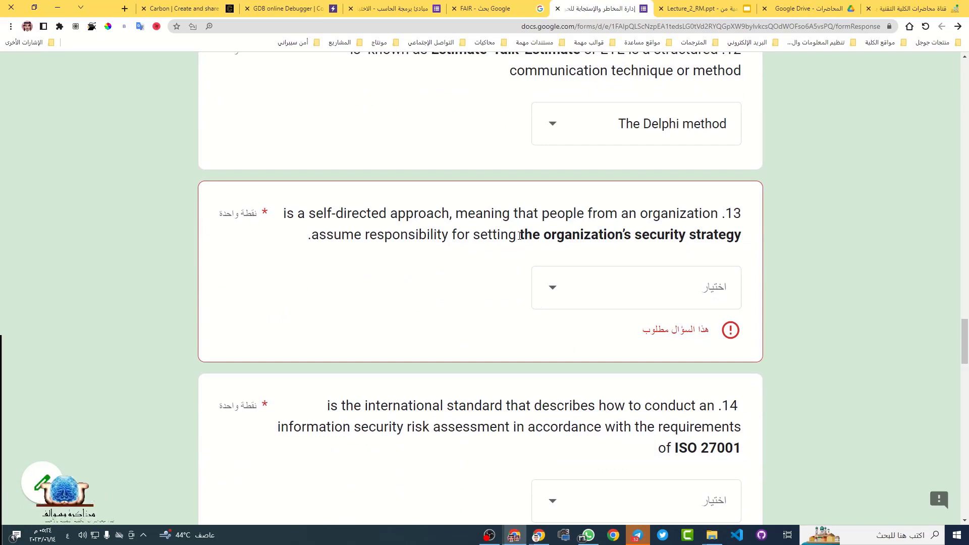
left_click_drag(520, 236, 752, 240)
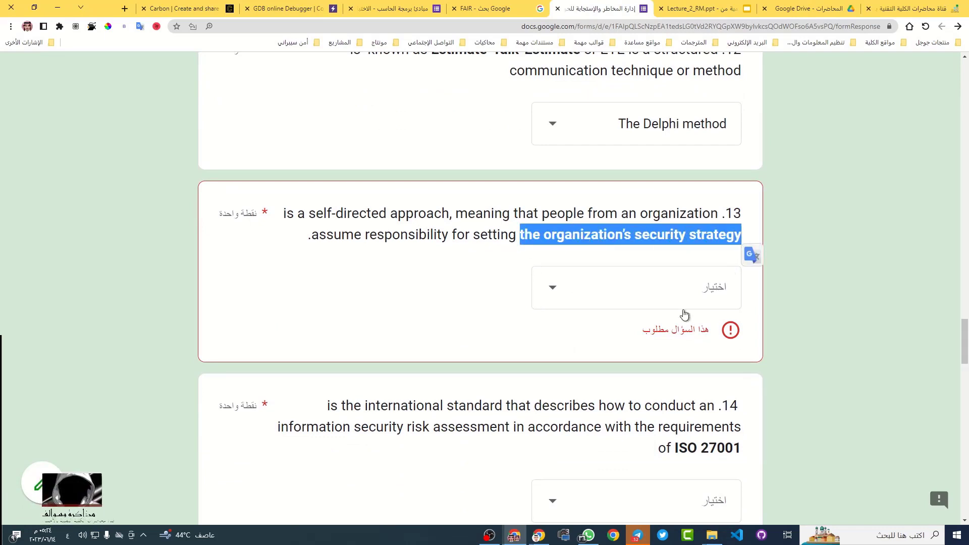
left_click(594, 300)
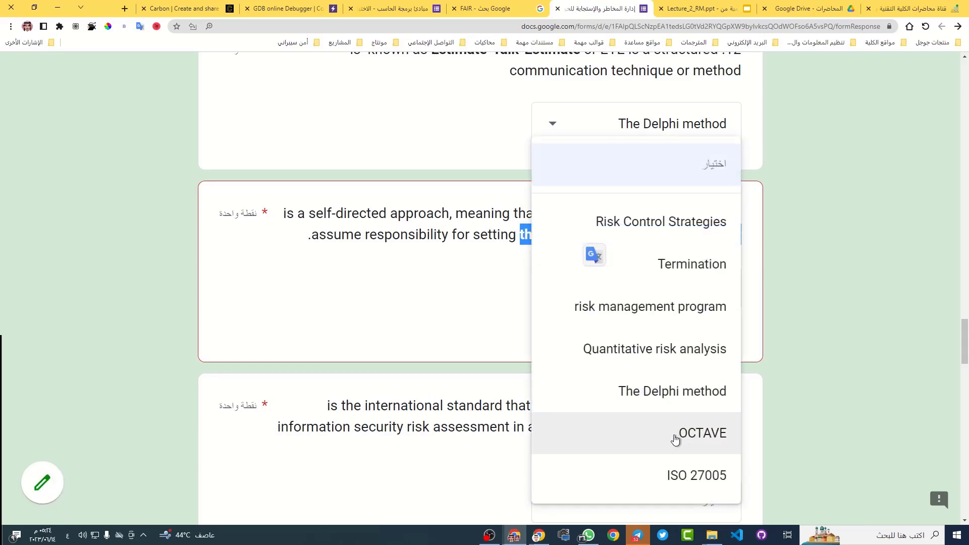
left_click(675, 439)
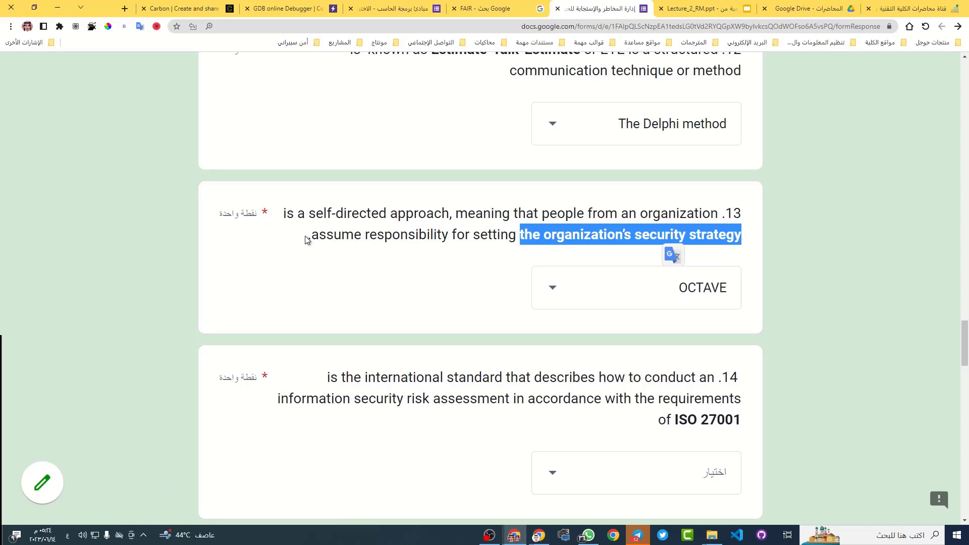
left_click_drag(285, 213, 448, 219)
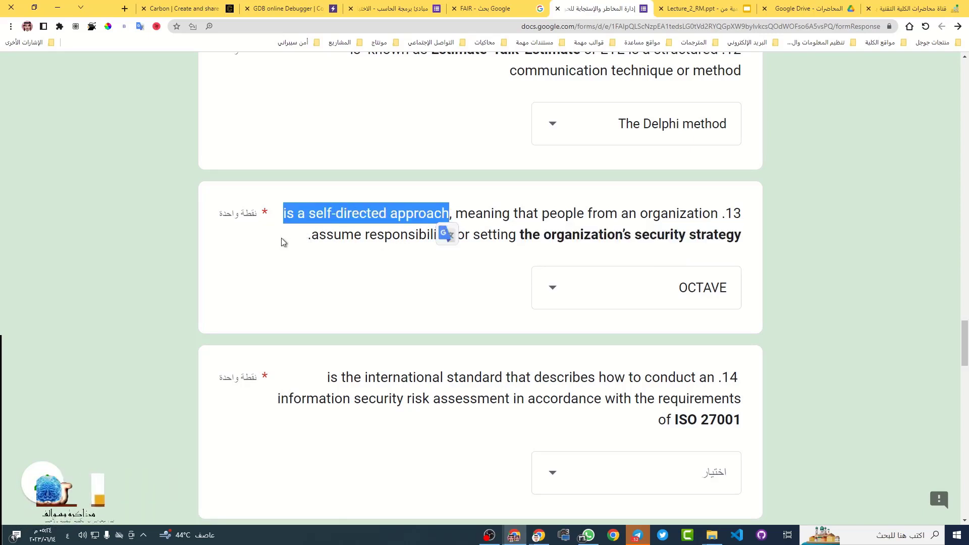
left_click_drag(278, 220, 359, 223)
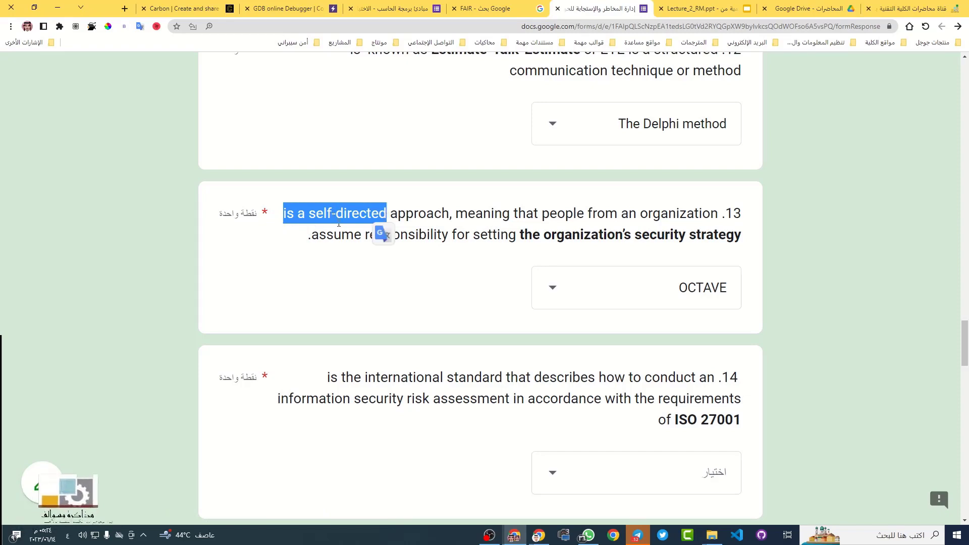
scroll(664, 309, "down", 4)
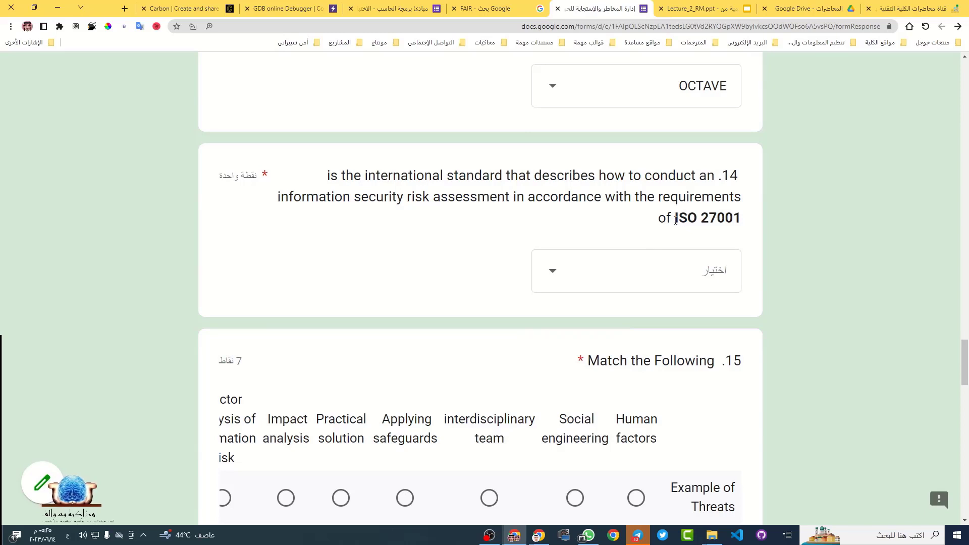
Search Google for 'ISO 27001' using the text highlighted in question 14
left_click_drag(675, 218, 744, 220)
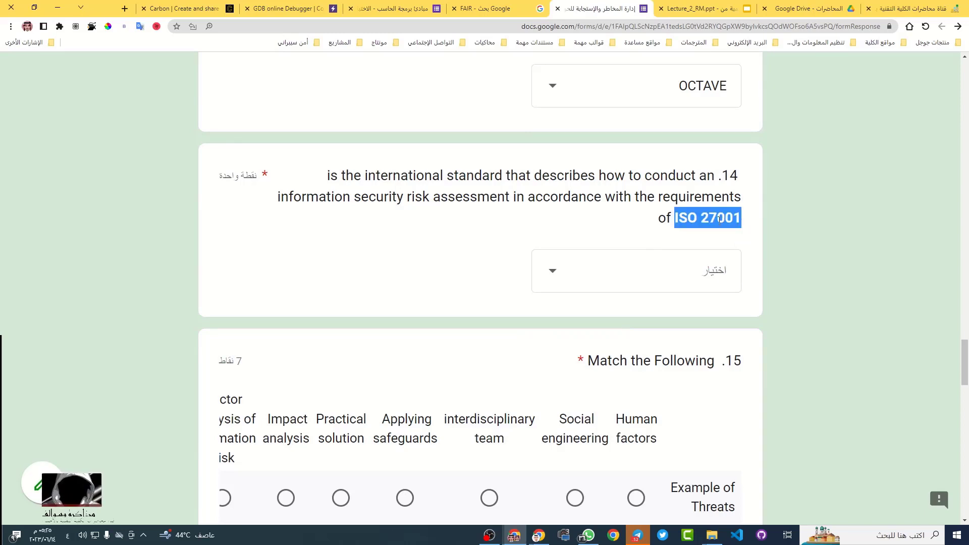
right_click(717, 221)
left_click(662, 257)
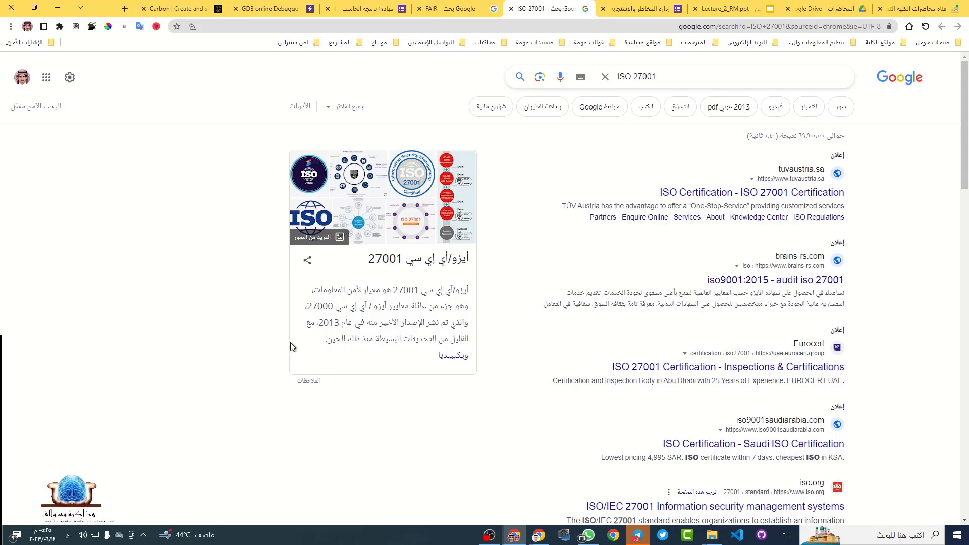
Back in the quiz, pick ISO 27005 for question 14 on ISO 27001 risk assessments
left_click(664, 6)
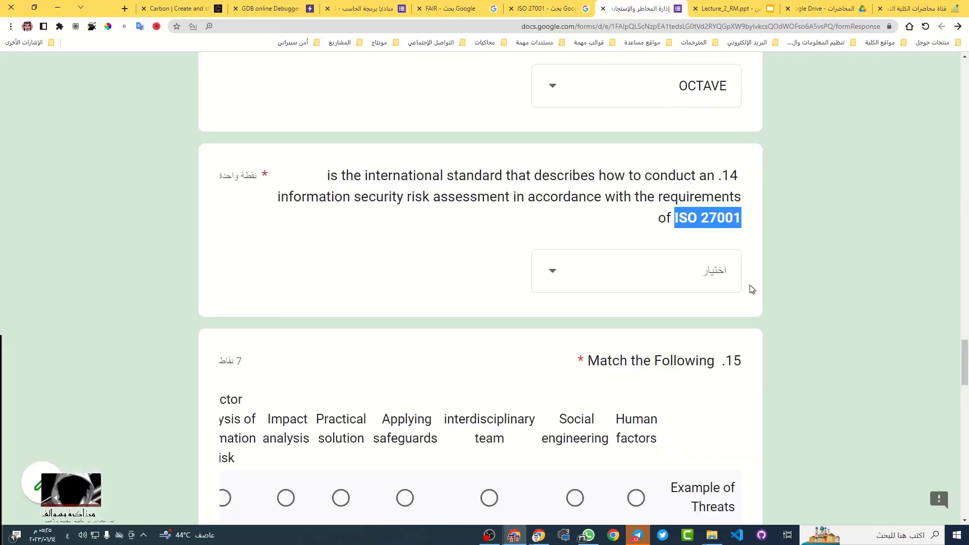
left_click(647, 277)
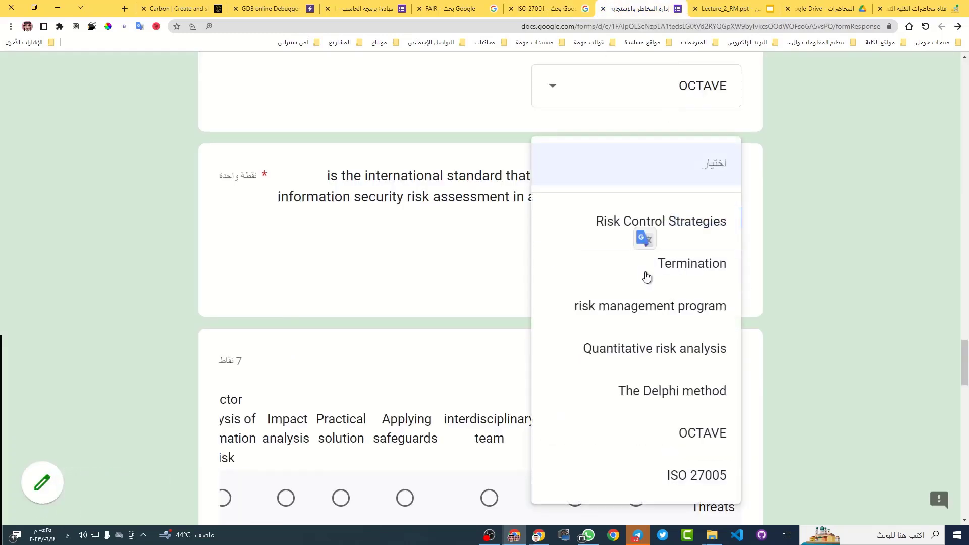
left_click(782, 349)
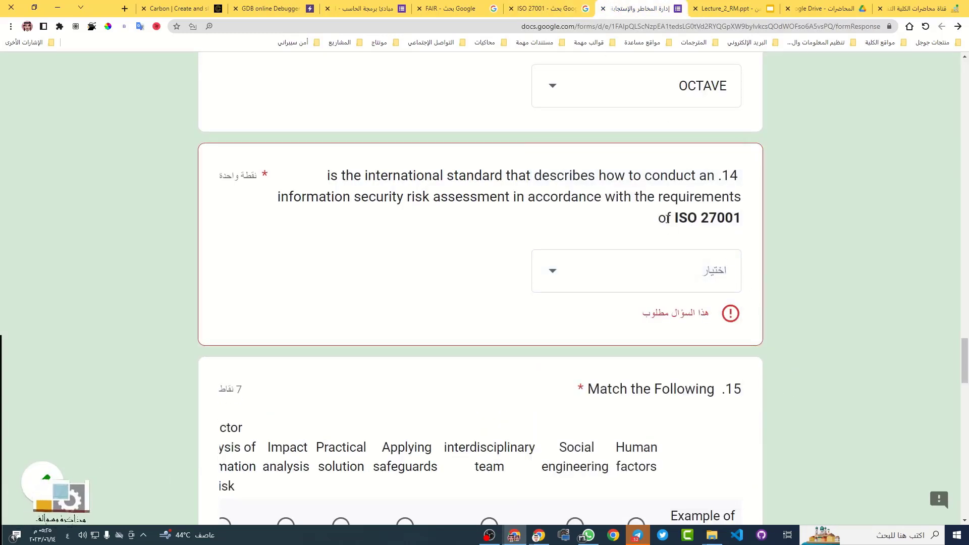
left_click(644, 285)
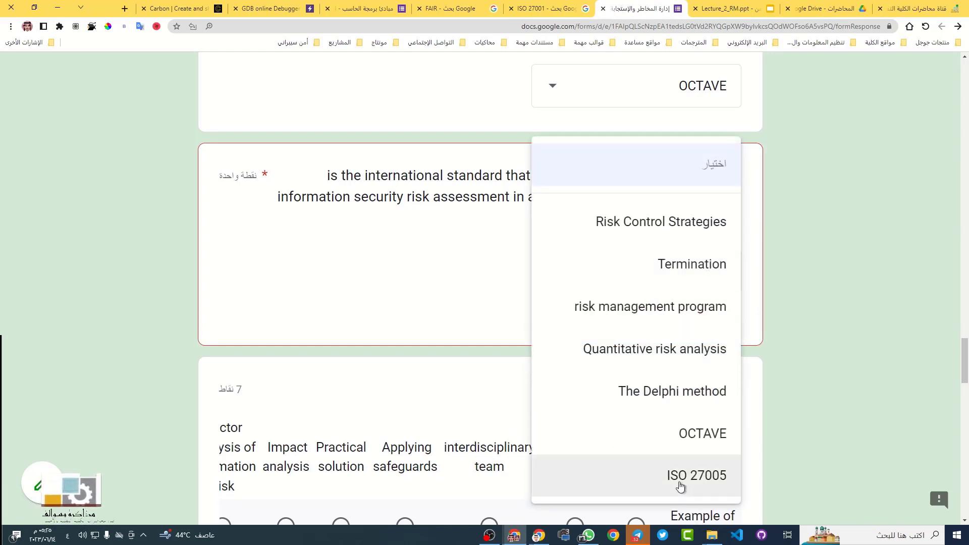
left_click(709, 470)
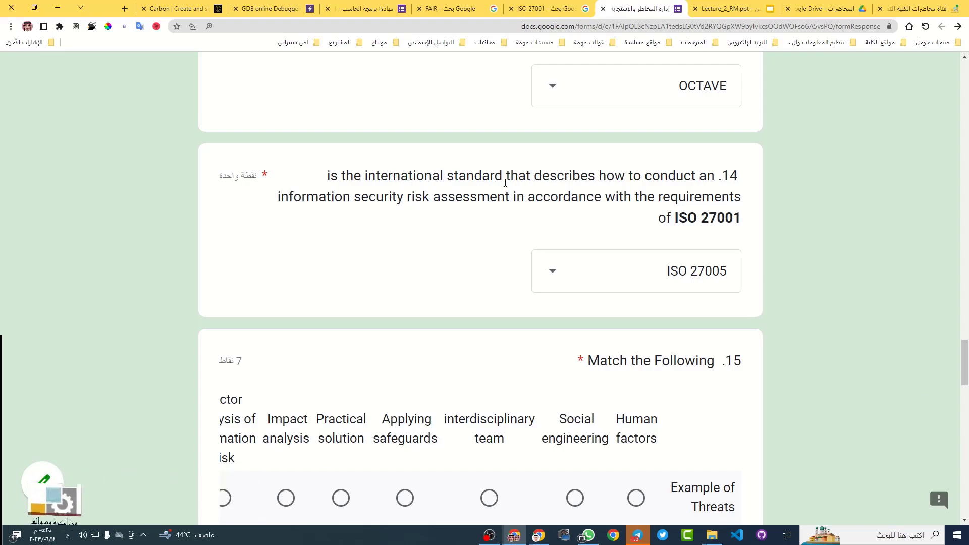
scroll(636, 210, "down", 5)
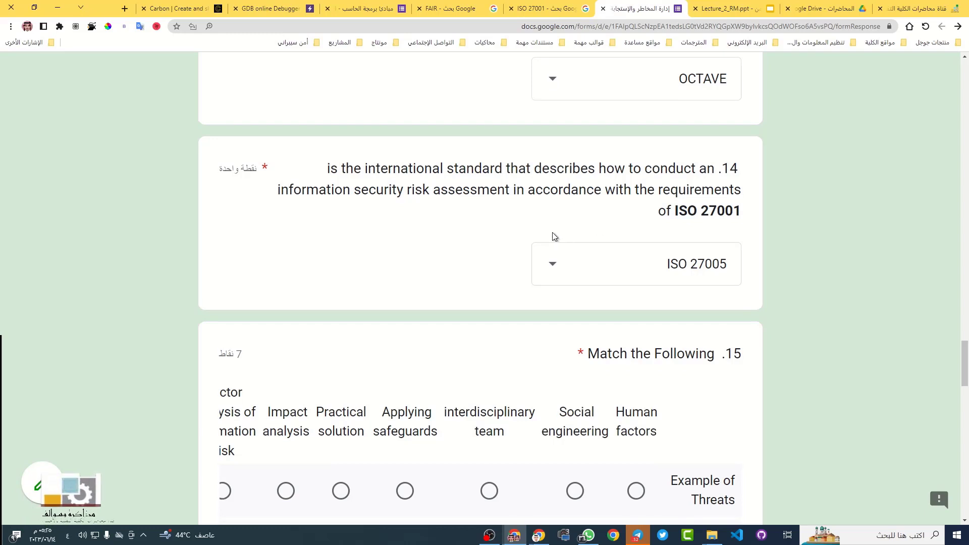
Translate Example of Threats into Arabic and match it to Social engineering
scroll(465, 276, "down", 1)
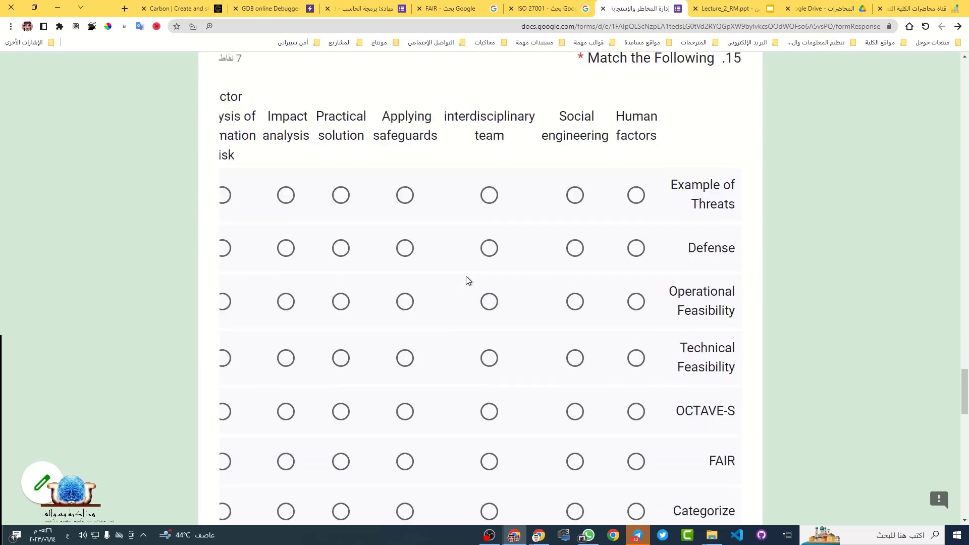
scroll(465, 276, "down", 1)
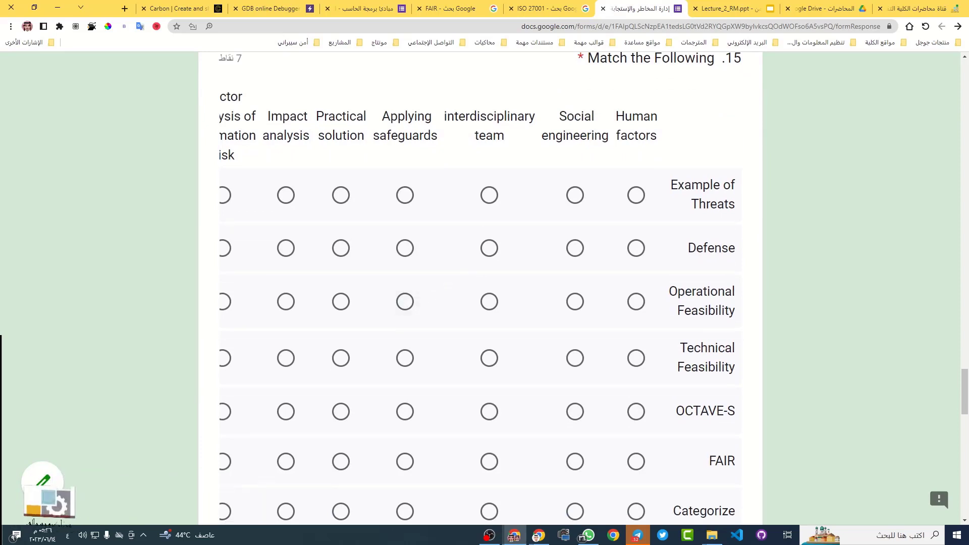
triple_click(713, 187)
left_click(692, 194)
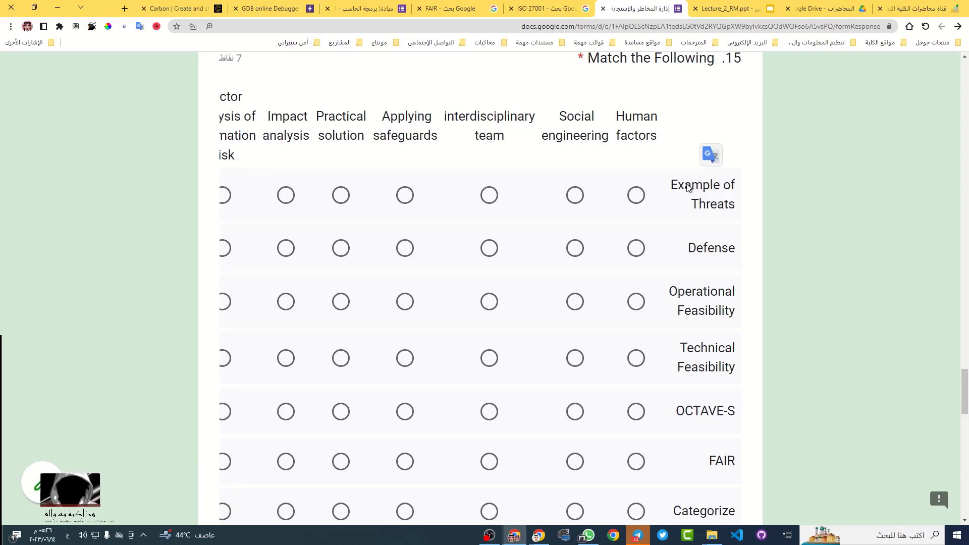
triple_click(690, 186)
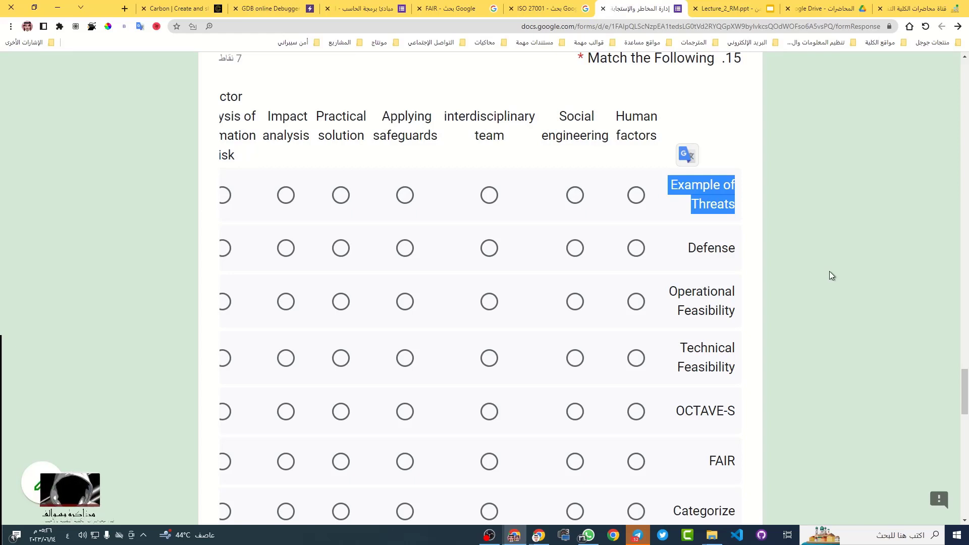
left_click(685, 155)
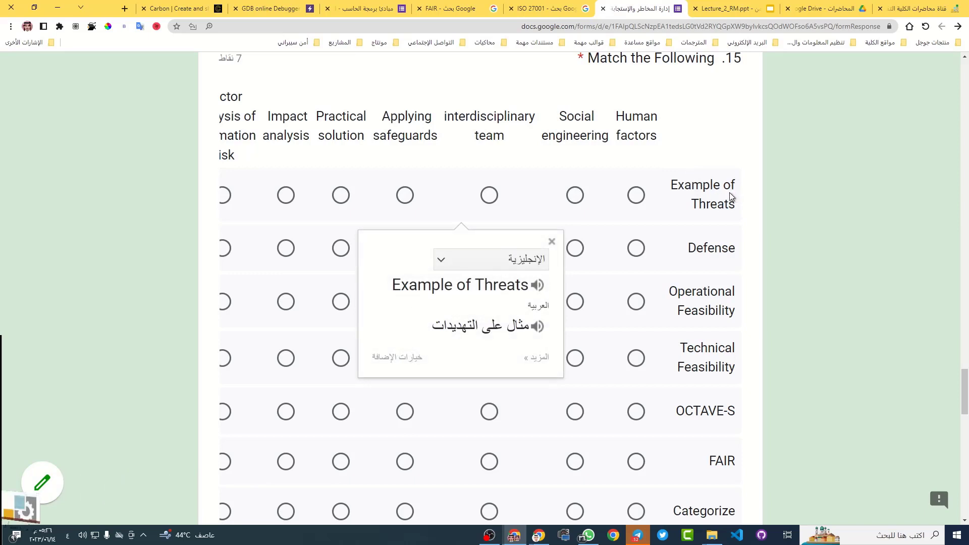
double_click(575, 134)
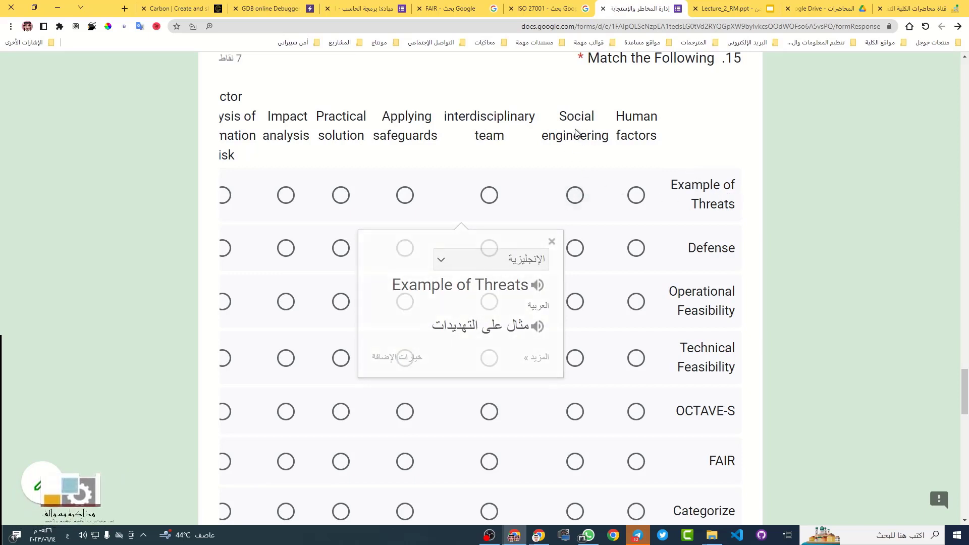
triple_click(576, 132)
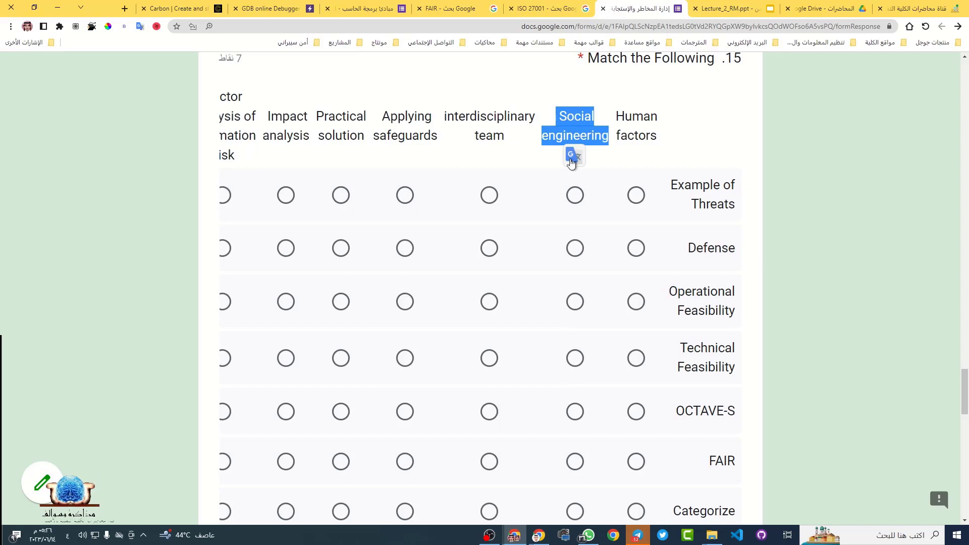
left_click(574, 195)
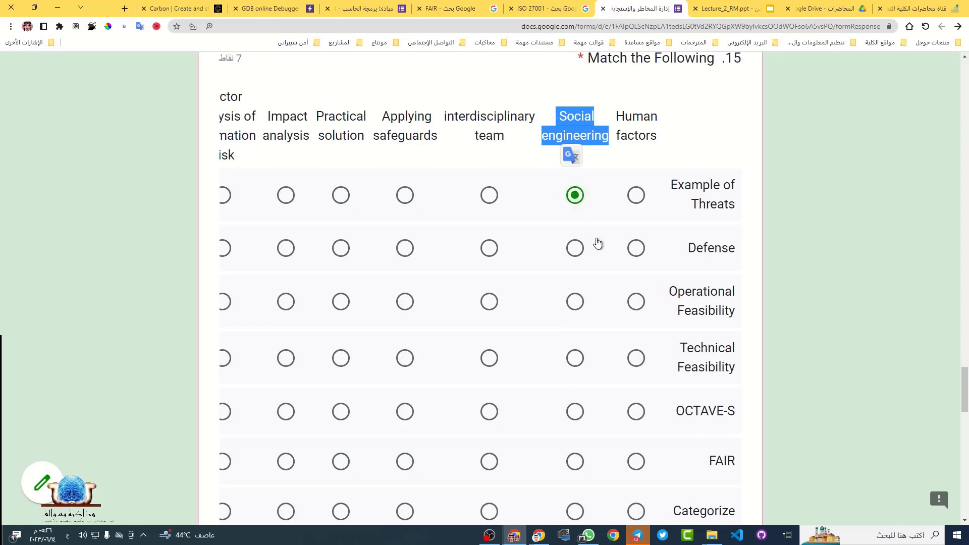
Match Defense to Applying safeguards, looking up the heading's translation
double_click(711, 248)
left_click(709, 281)
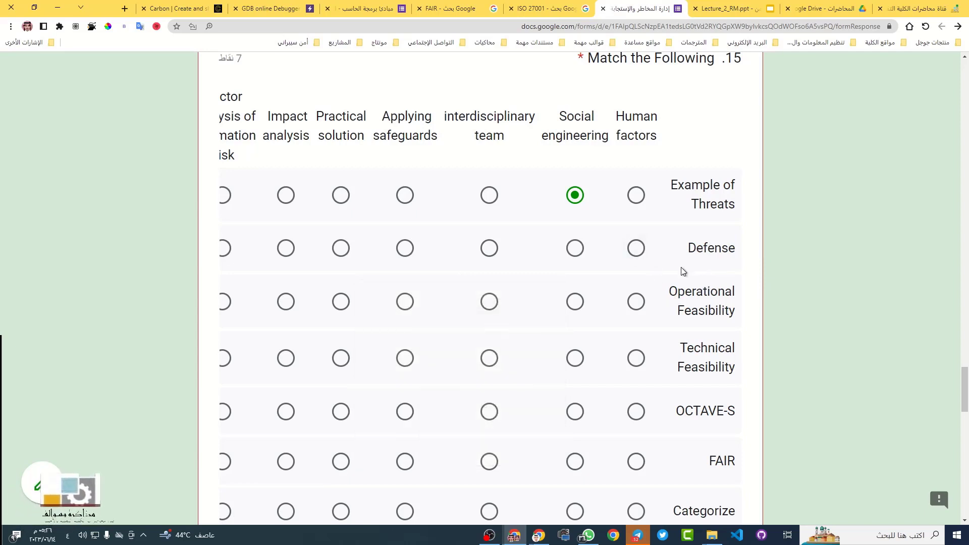
left_click(405, 248)
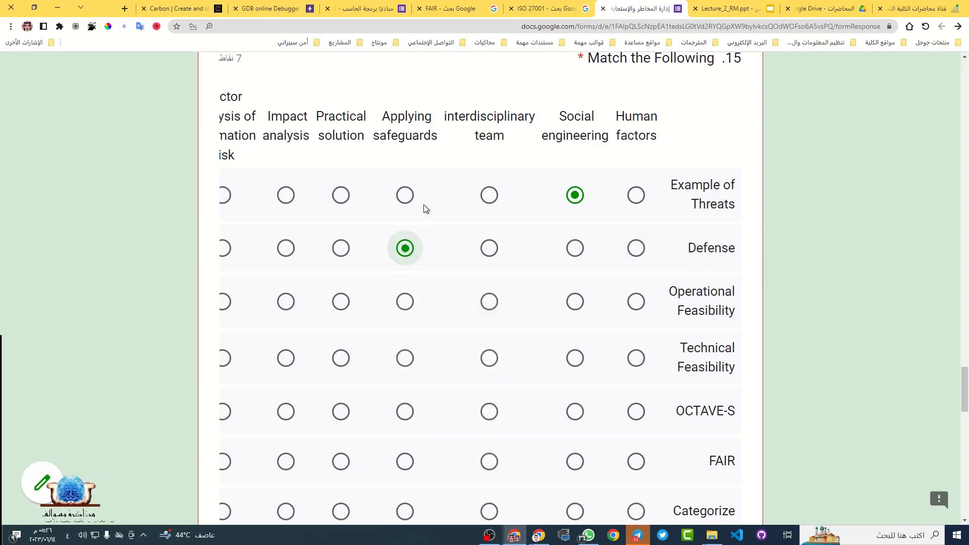
triple_click(410, 121)
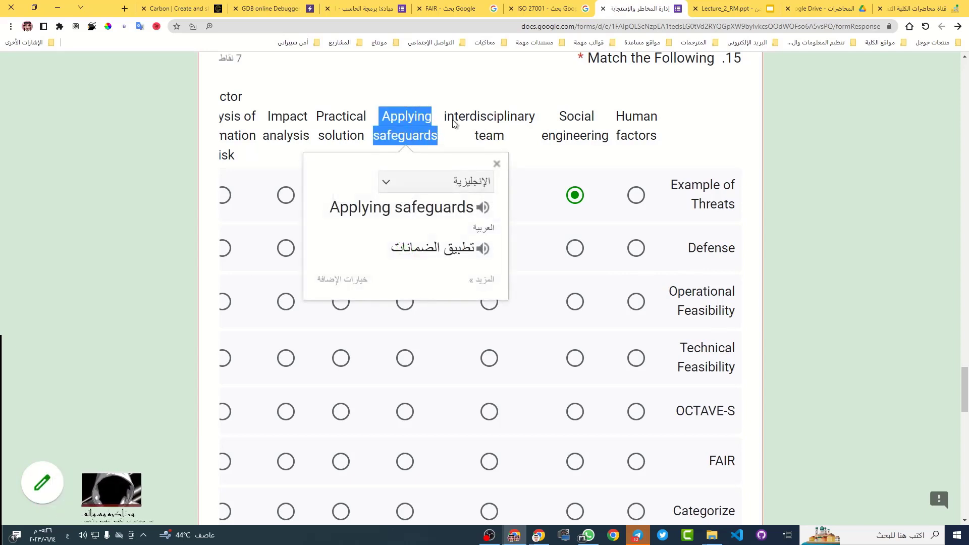
key("Escape")
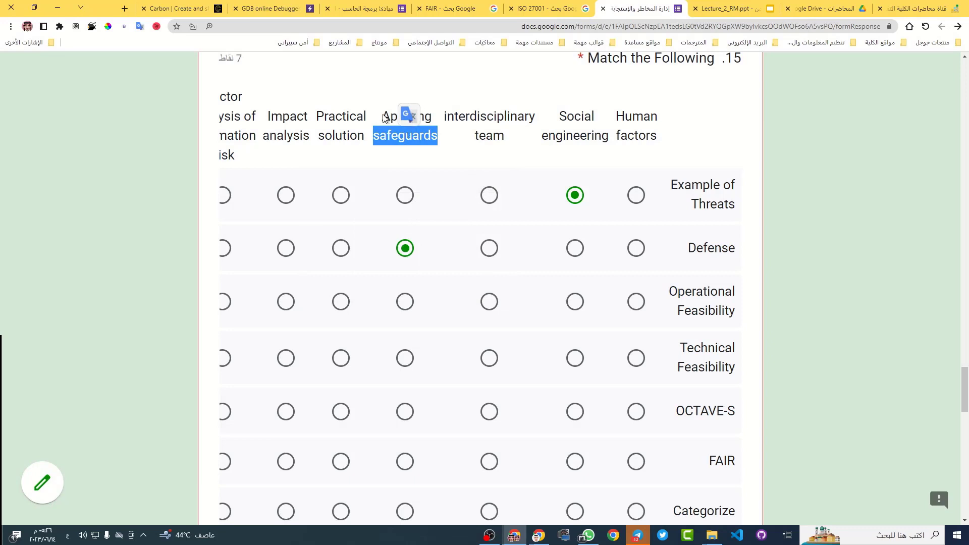
triple_click(396, 116)
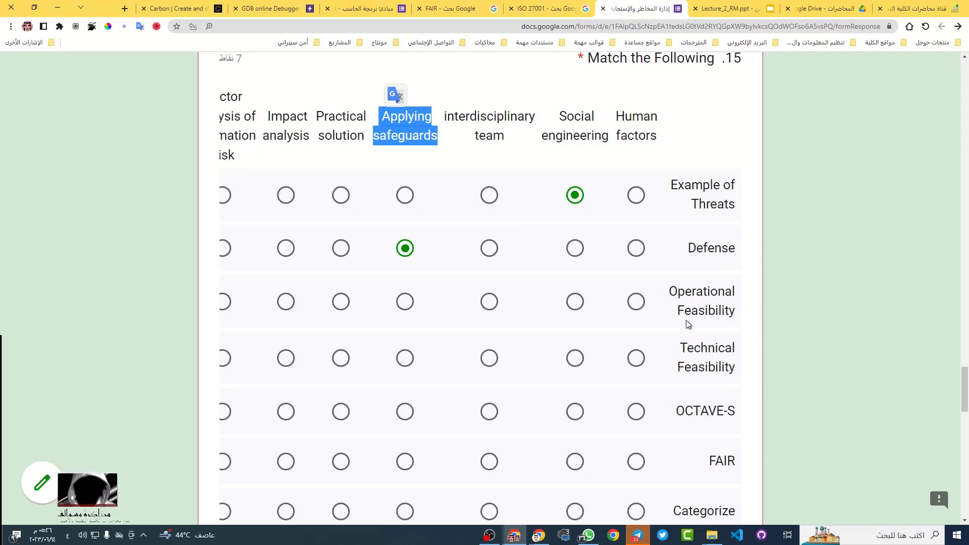
Translate Operational Feasibility and match it to Human factors
double_click(705, 311)
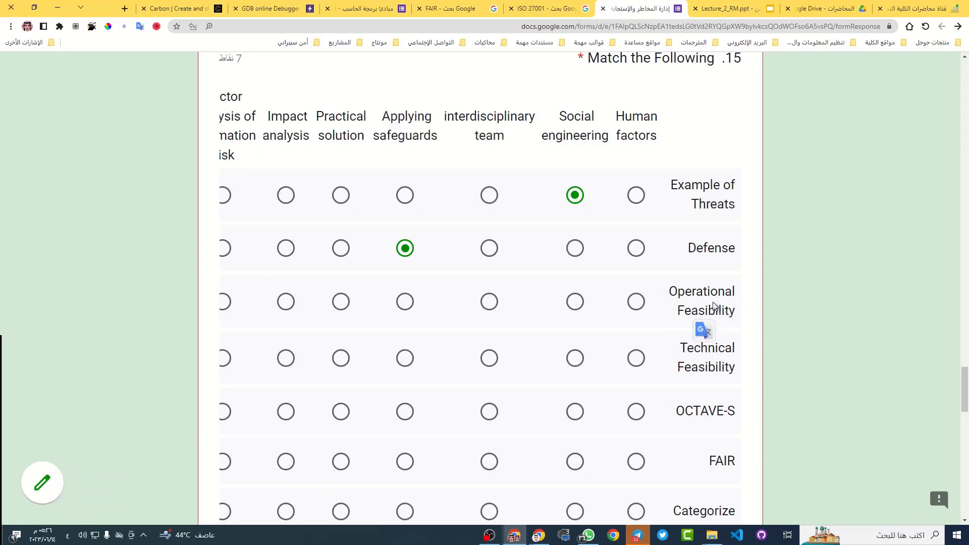
triple_click(712, 302)
left_click(709, 339)
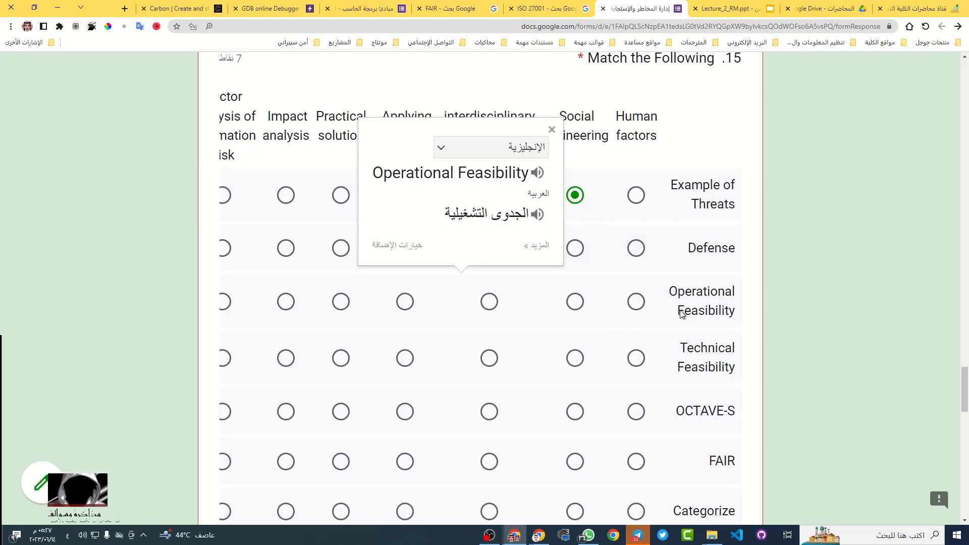
left_click(807, 301)
left_click(405, 248)
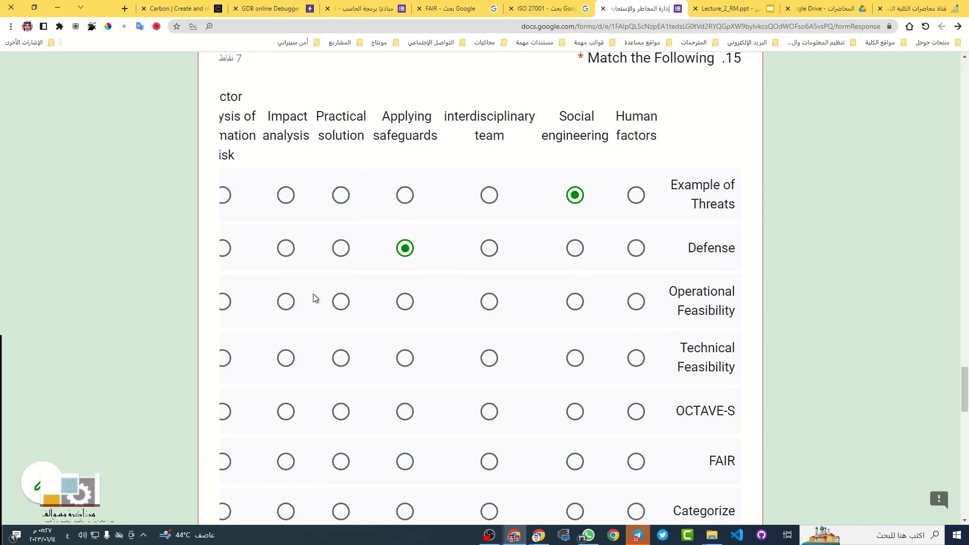
left_click(637, 305)
triple_click(634, 118)
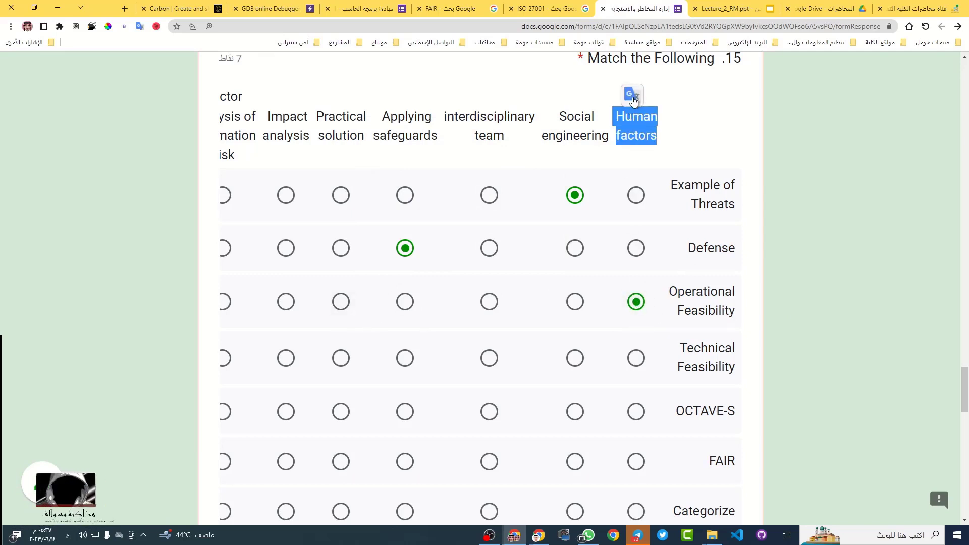
left_click(632, 95)
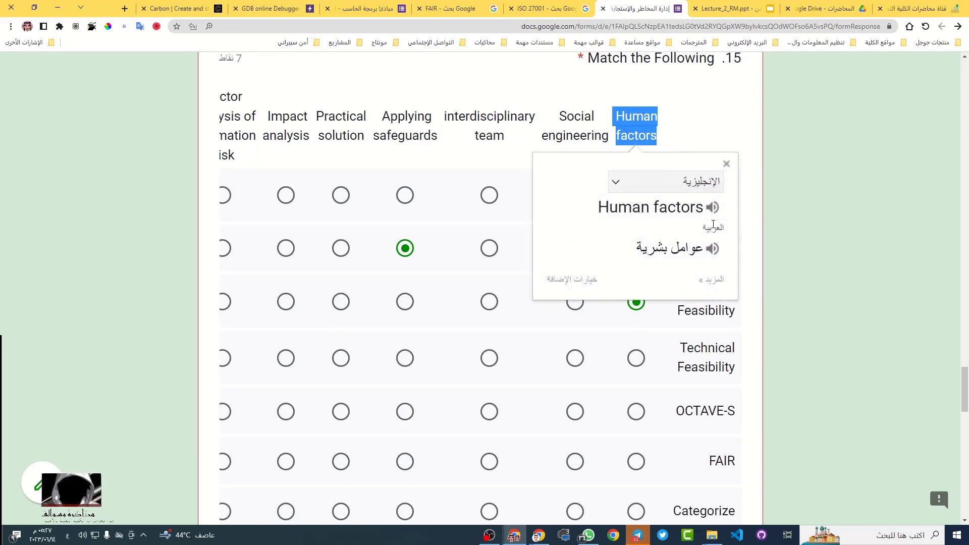
left_click(813, 235)
Translate and hear Technical Feasibility, then match it to Practical solution
scroll(652, 331, "down", 1)
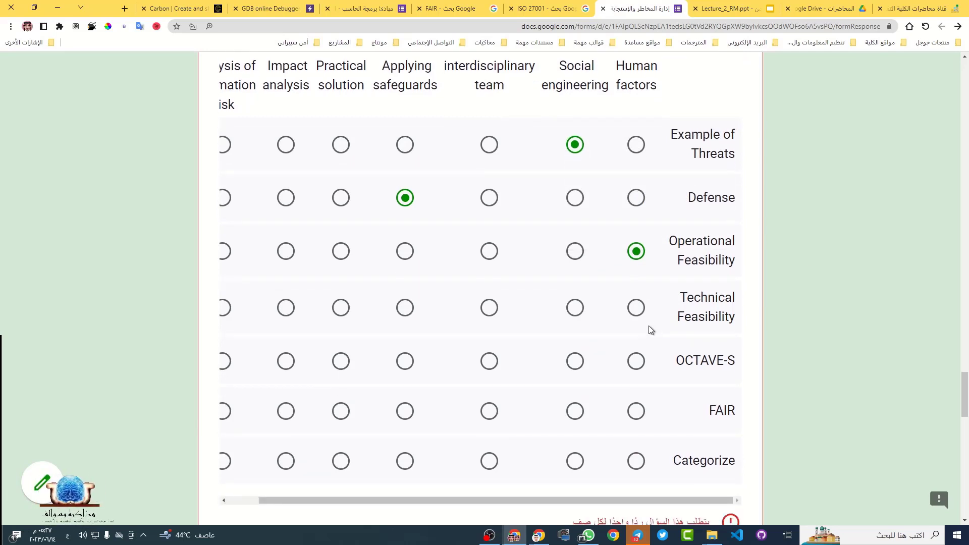
triple_click(703, 302)
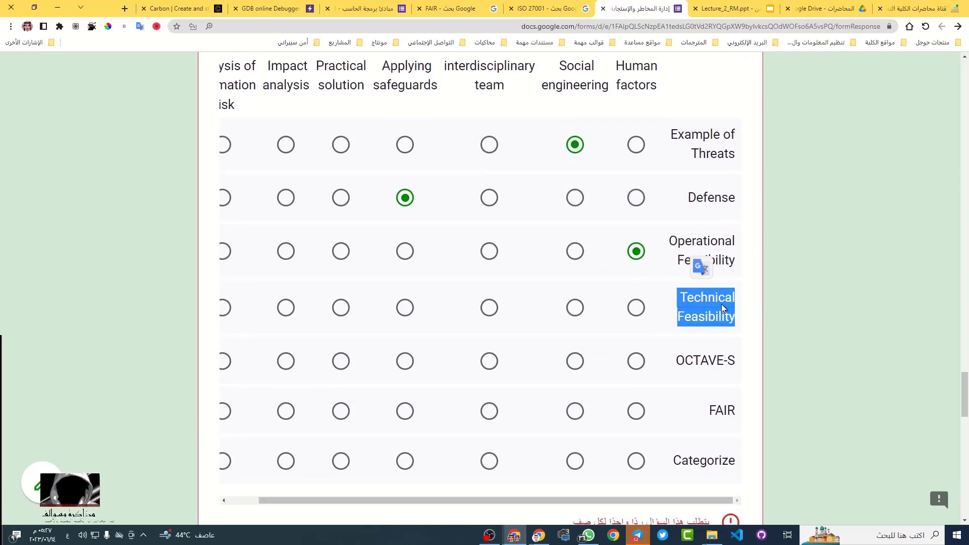
left_click(705, 269)
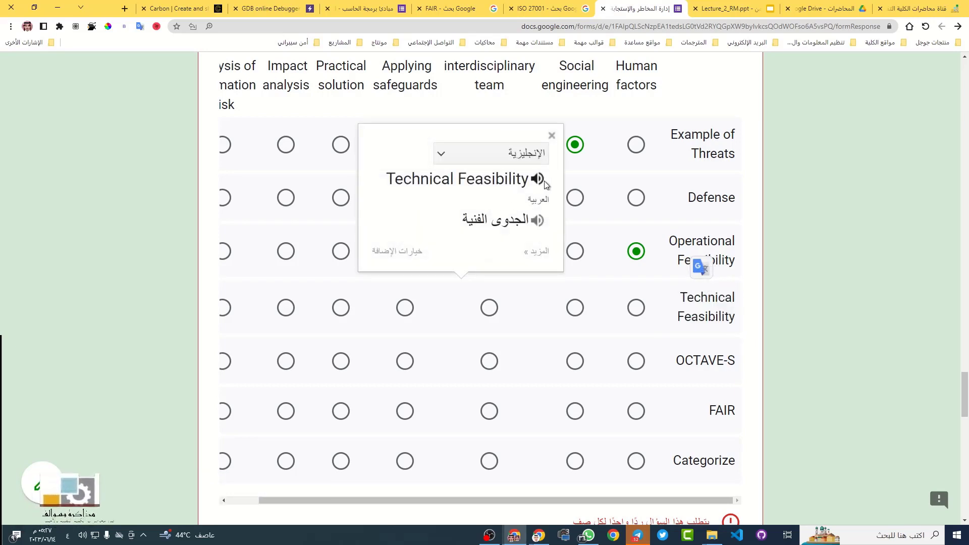
left_click(545, 182)
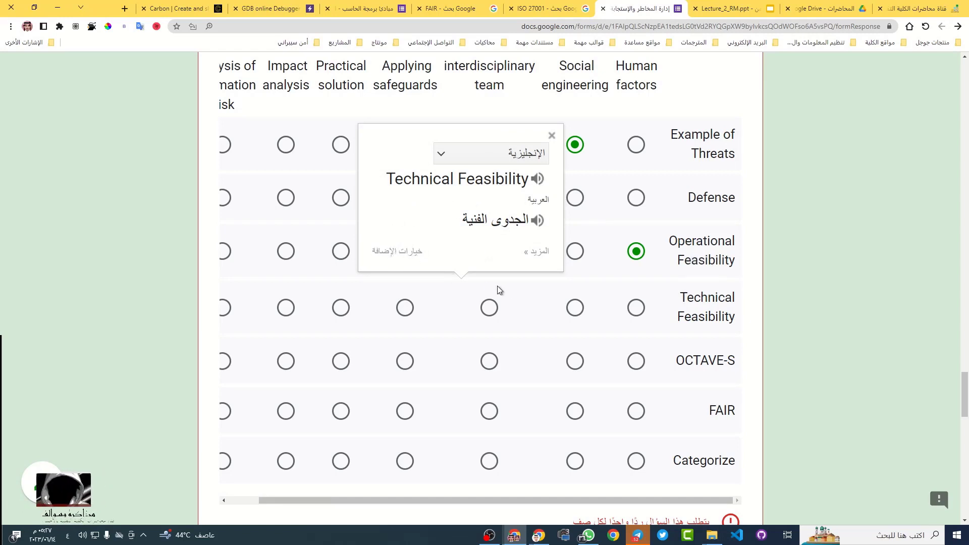
left_click(827, 287)
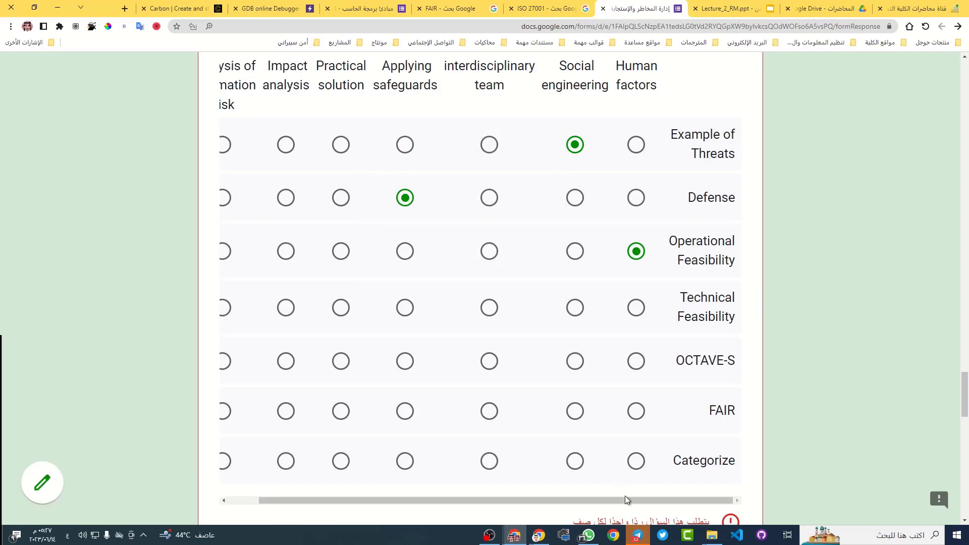
left_click_drag(631, 502, 570, 506)
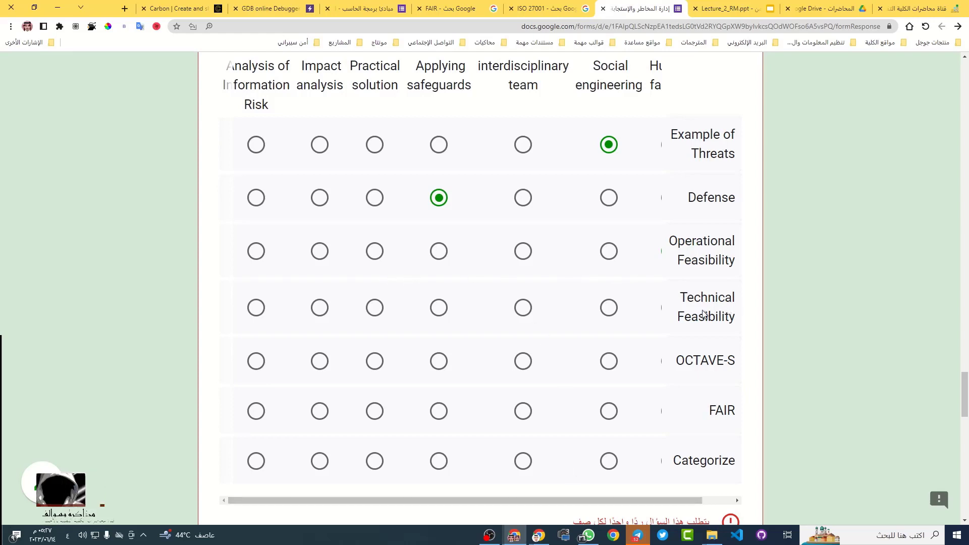
left_click(379, 310)
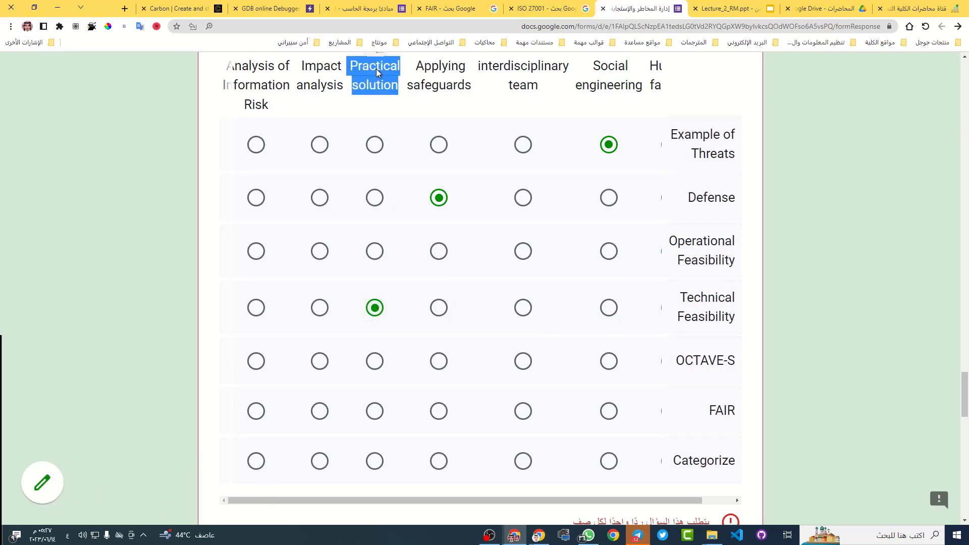
Look up the translation of the Practical solution heading
left_click_drag(377, 57, 378, 59)
scroll(406, 106, "up", 2)
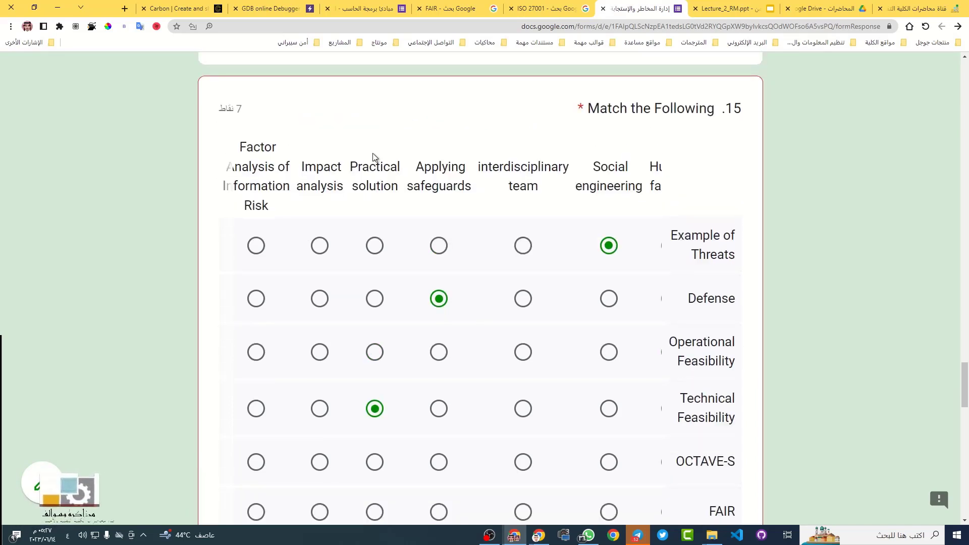
left_click_drag(374, 161, 444, 173)
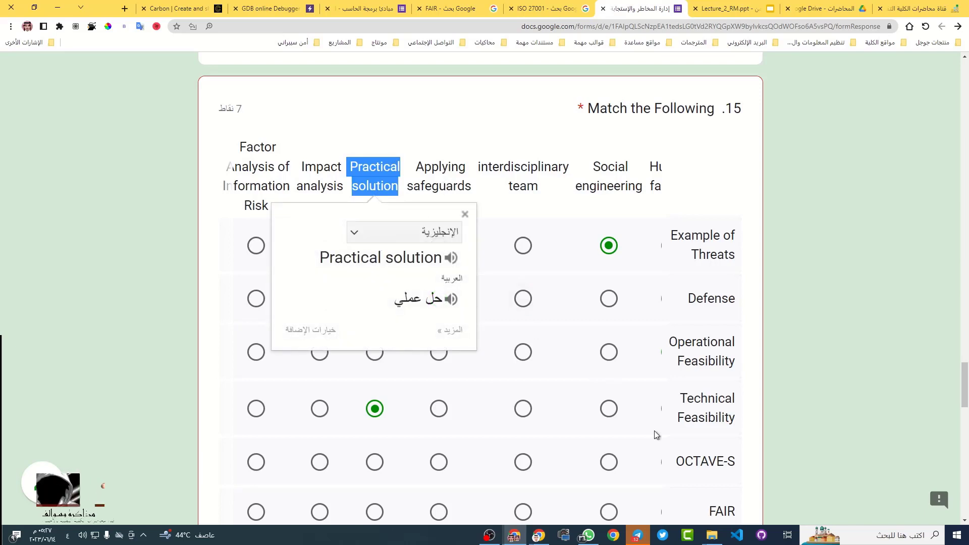
left_click(833, 391)
left_click(439, 298)
scroll(547, 495, "down", 2)
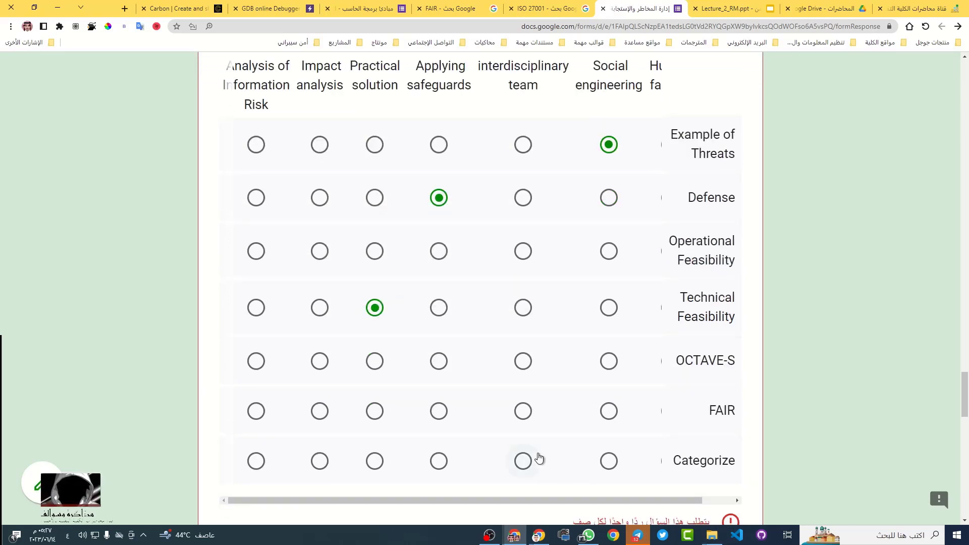
scroll(510, 415, "down", 2)
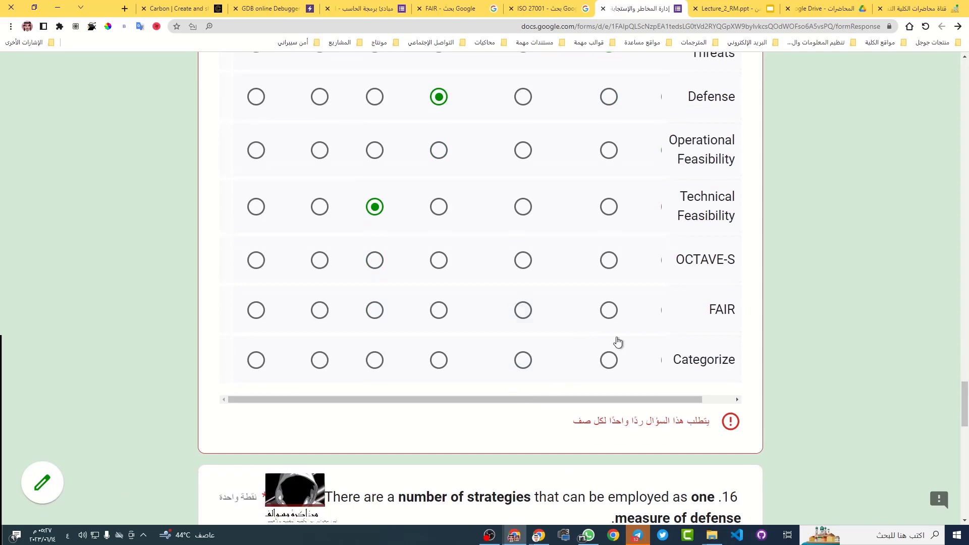
Translate the OCTAVE-S row label into Arabic and scroll the grid sideways
triple_click(710, 261)
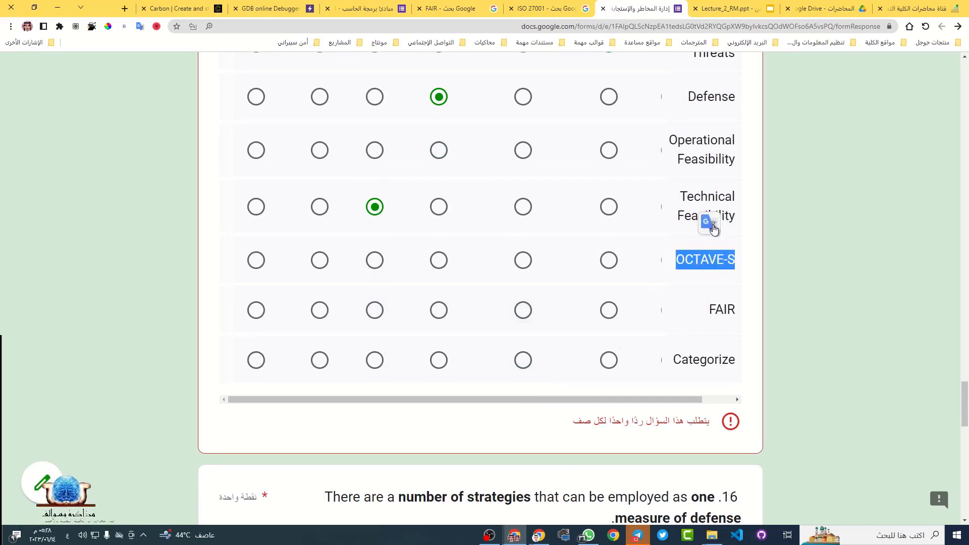
left_click(712, 228)
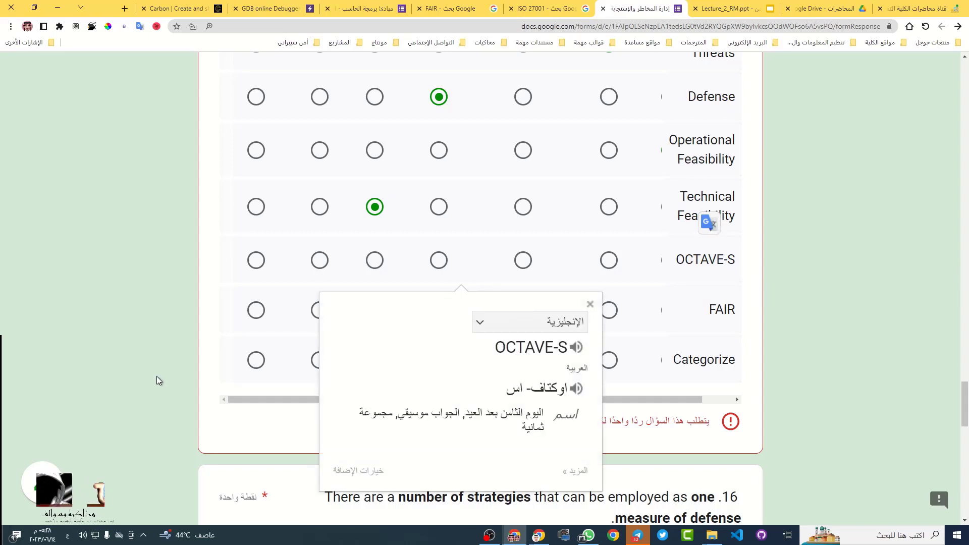
left_click(764, 298)
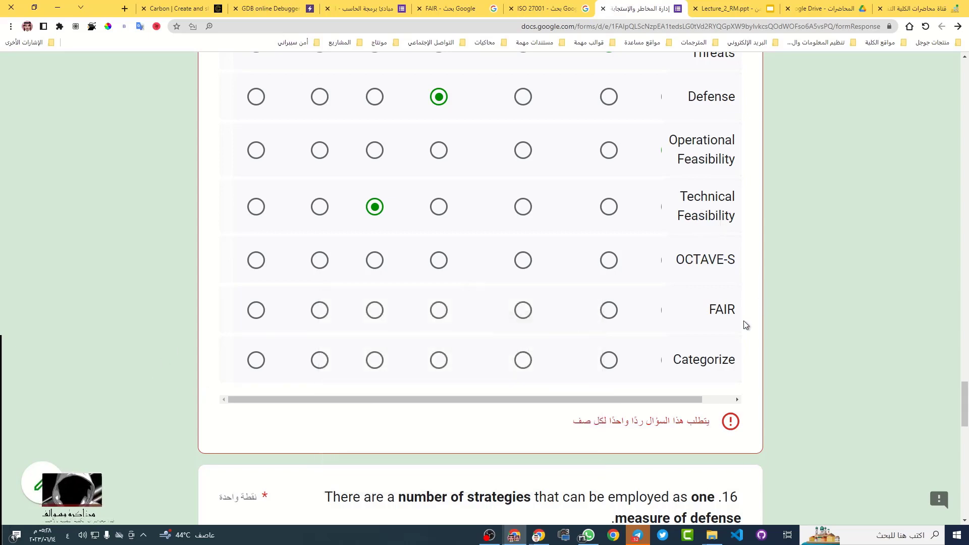
scroll(583, 393, "up", 2)
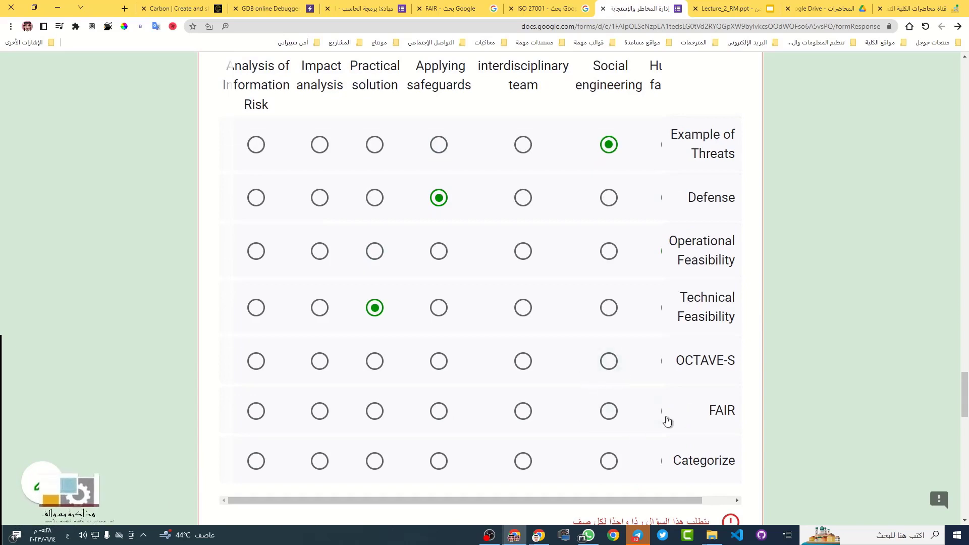
left_click_drag(664, 500, 595, 500)
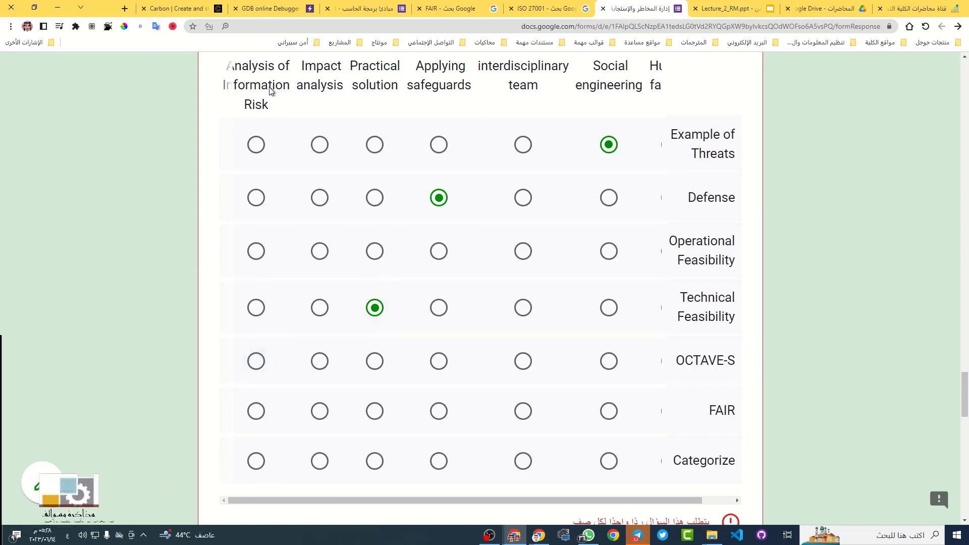
Translate the interdisciplinary team header and match OCTAVE-S to it
triple_click(535, 67)
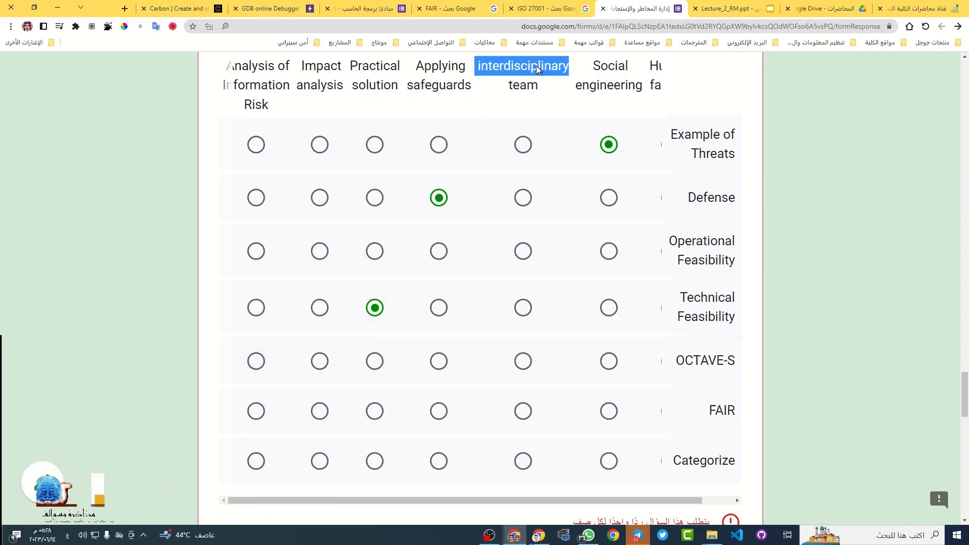
left_click(536, 57)
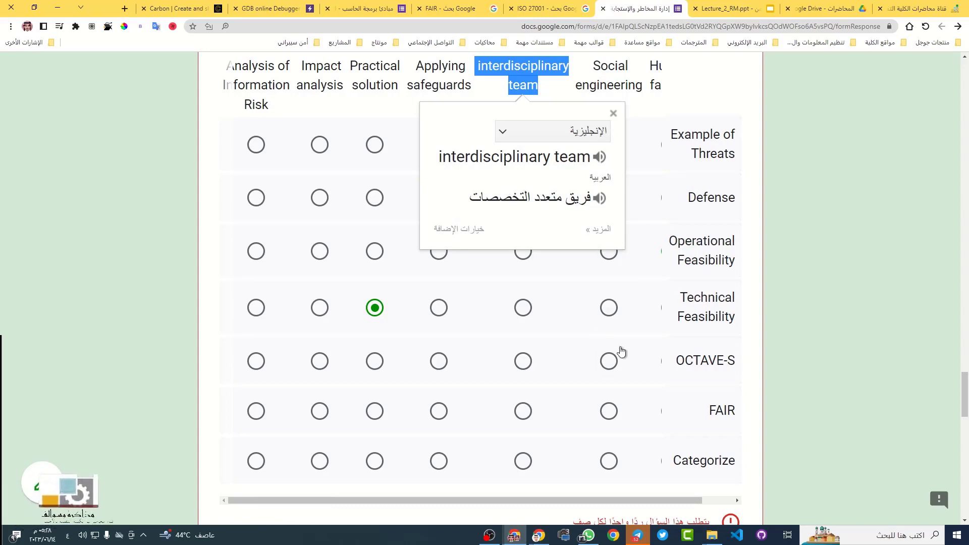
left_click(523, 366)
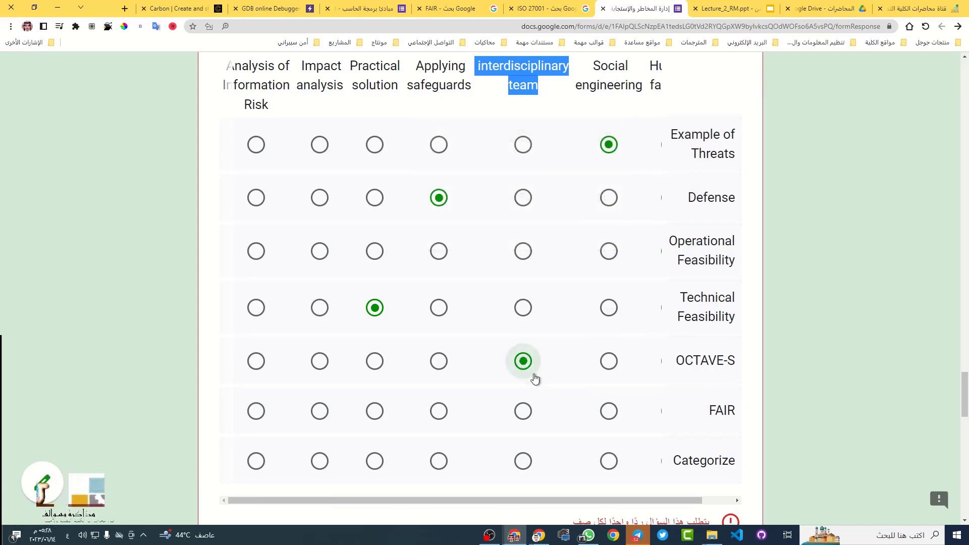
Select the FAIR row label and scroll the grid to find its match
left_click_drag(684, 502, 763, 510)
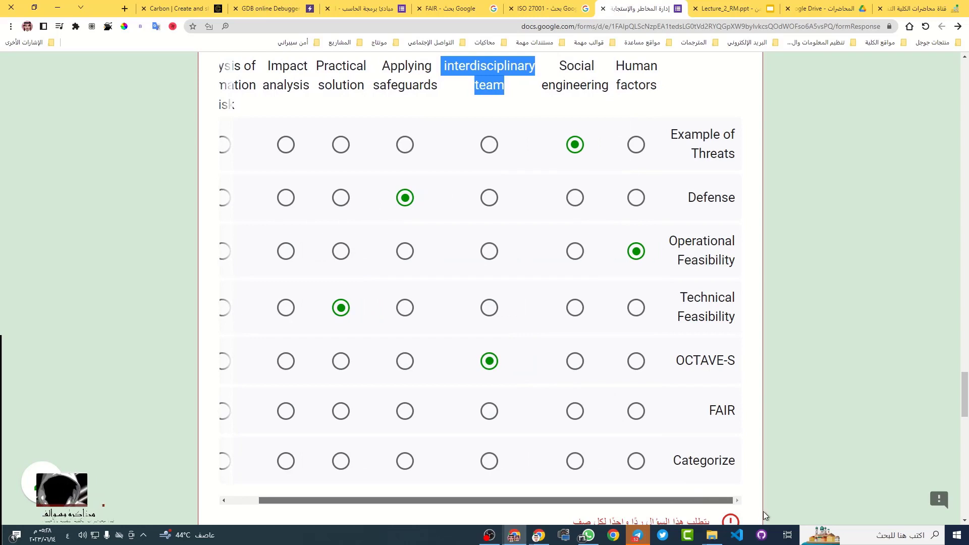
double_click(722, 410)
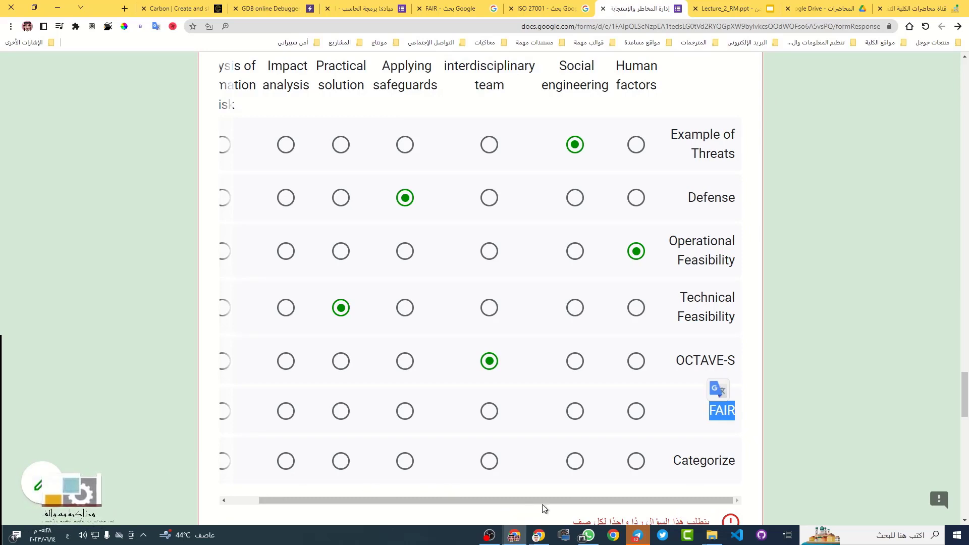
left_click_drag(555, 501, 451, 512)
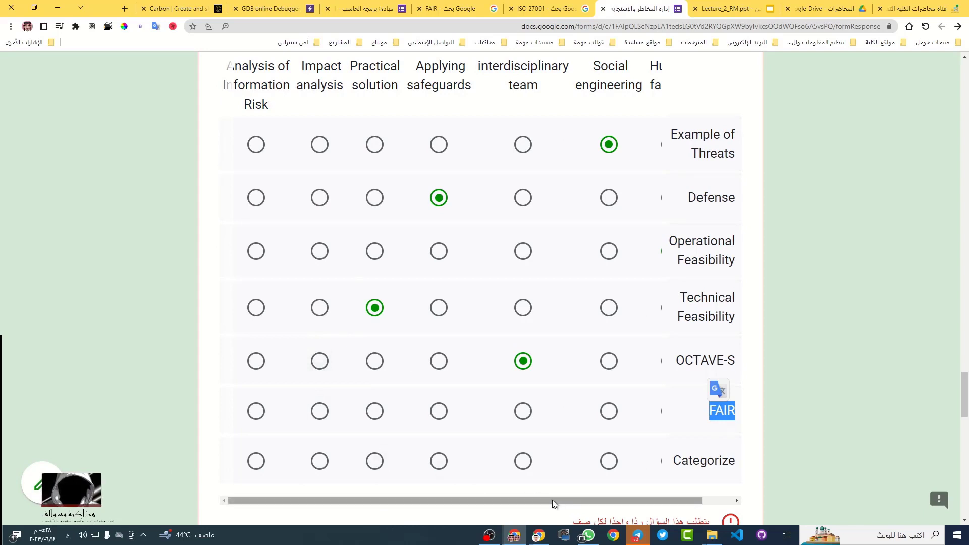
left_click_drag(552, 500, 183, 477)
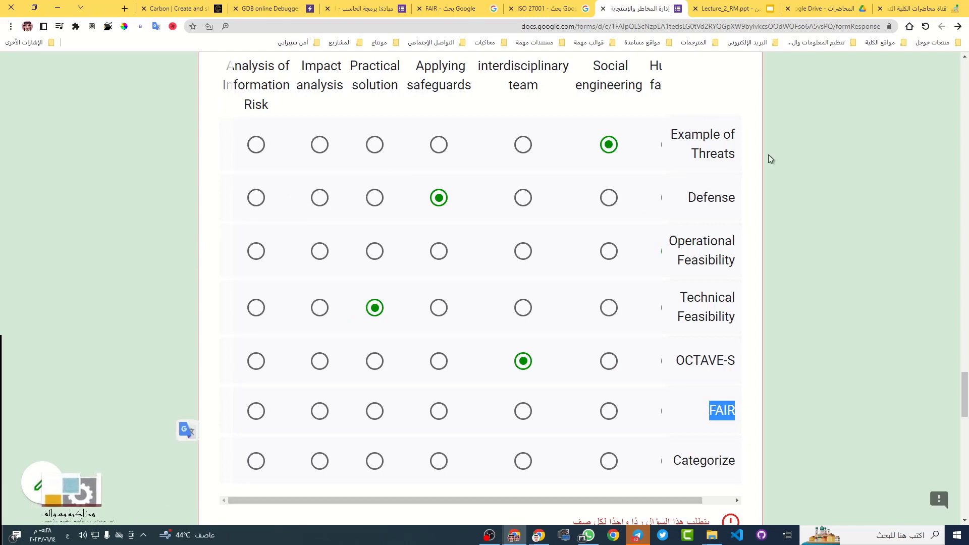
left_click(812, 145)
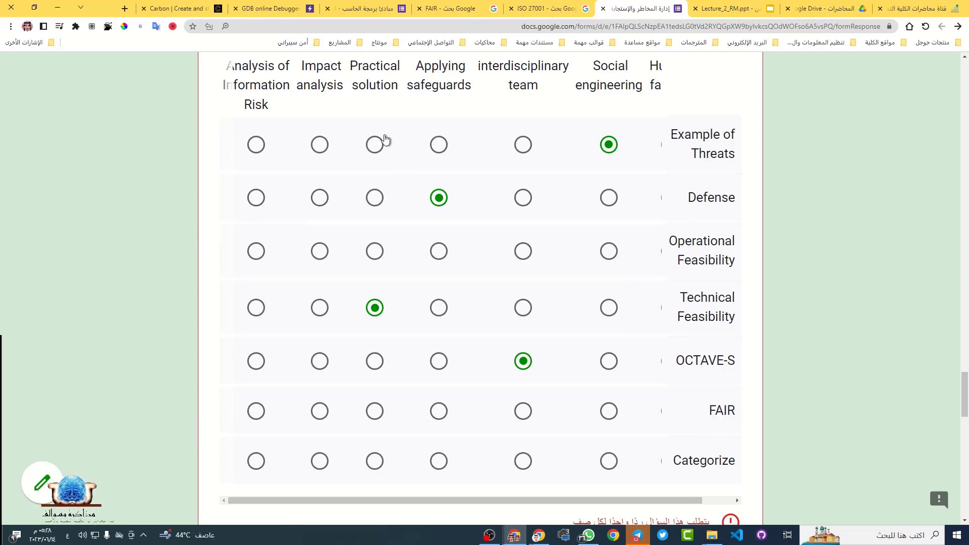
Match FAIR with Factor Analysis of Information Risk
triple_click(271, 71)
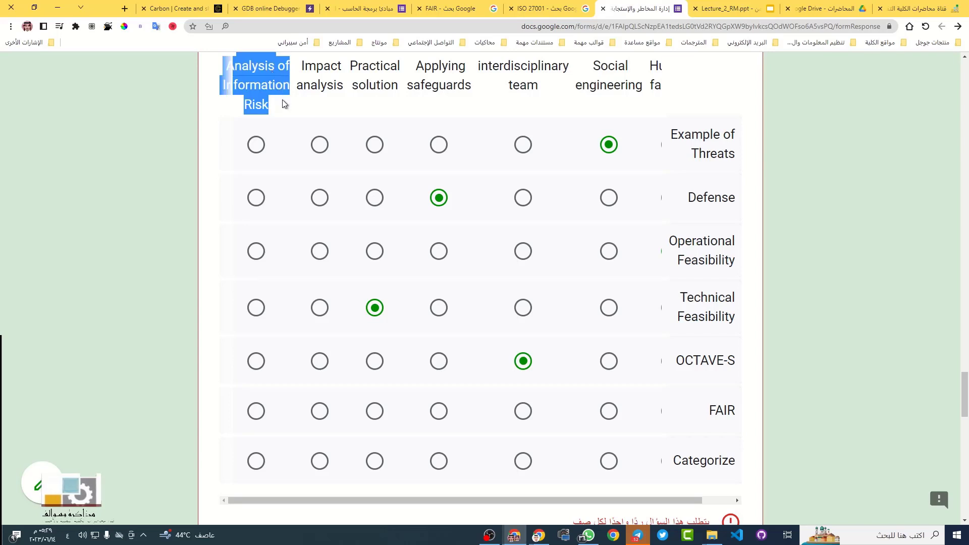
scroll(317, 108, "up", 2)
scroll(280, 131, "down", 1)
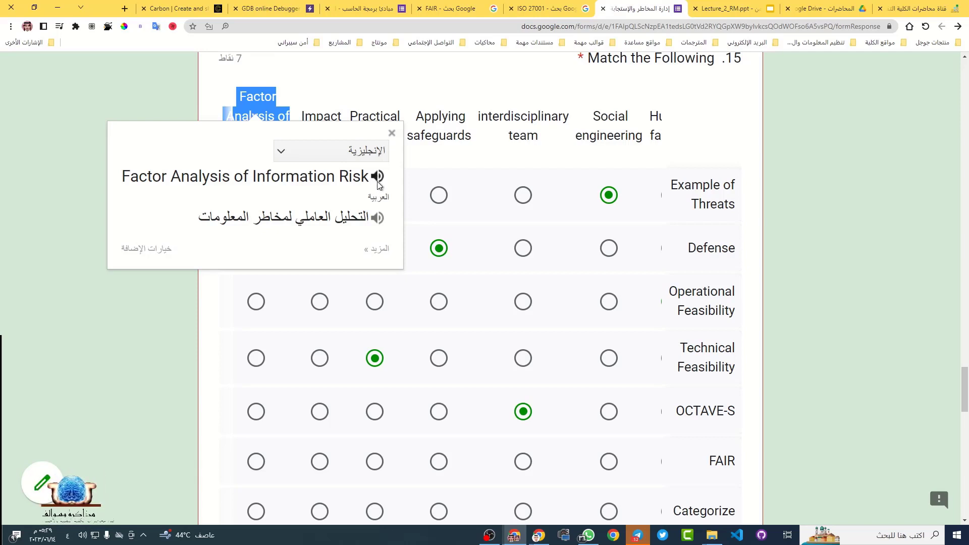
scroll(596, 430, "down", 1)
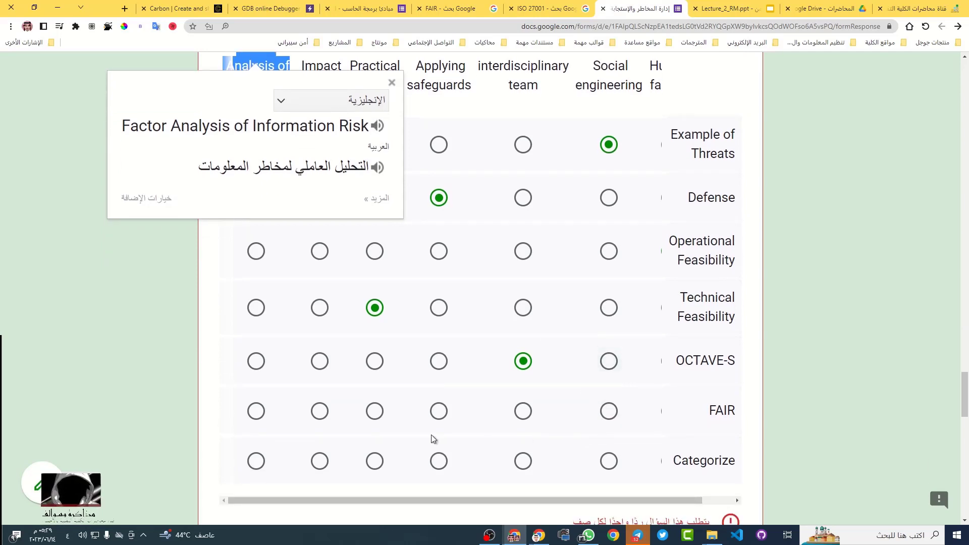
left_click(257, 414)
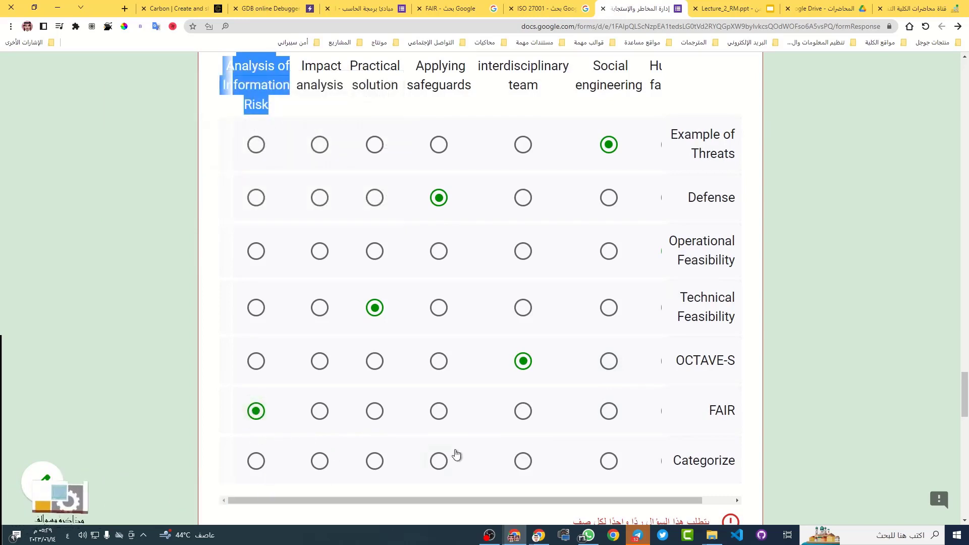
Translate Categorize into Arabic and match it with Impact analysis
scroll(731, 433, "down", 1)
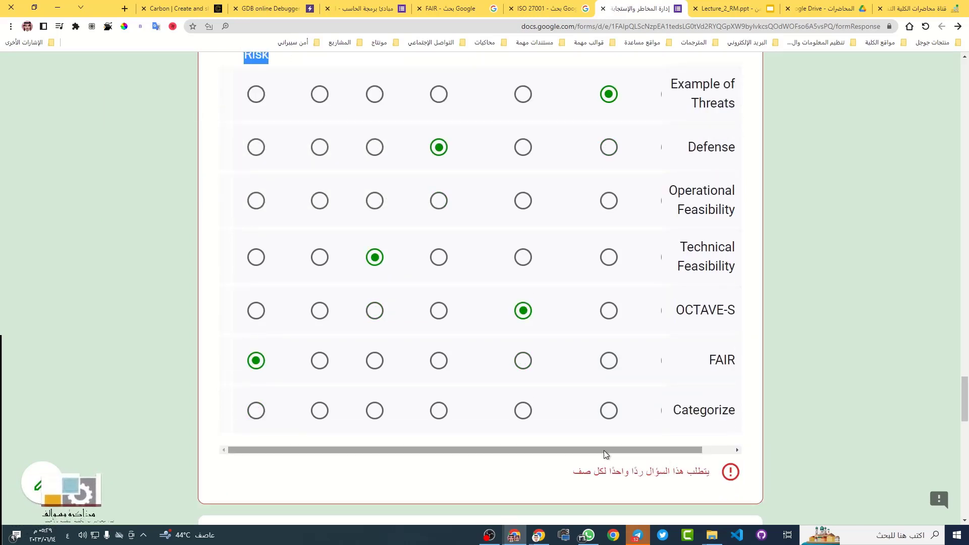
left_click_drag(603, 450, 729, 456)
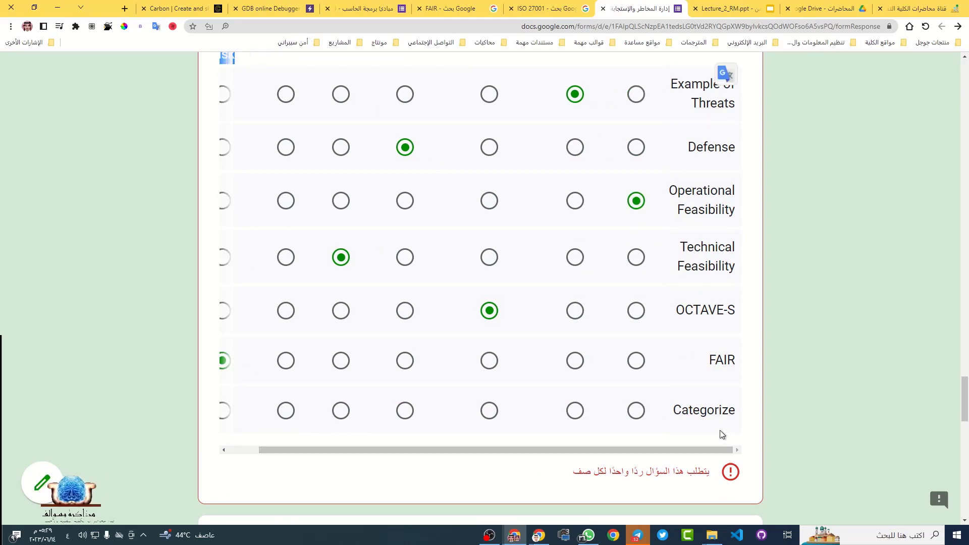
double_click(714, 410)
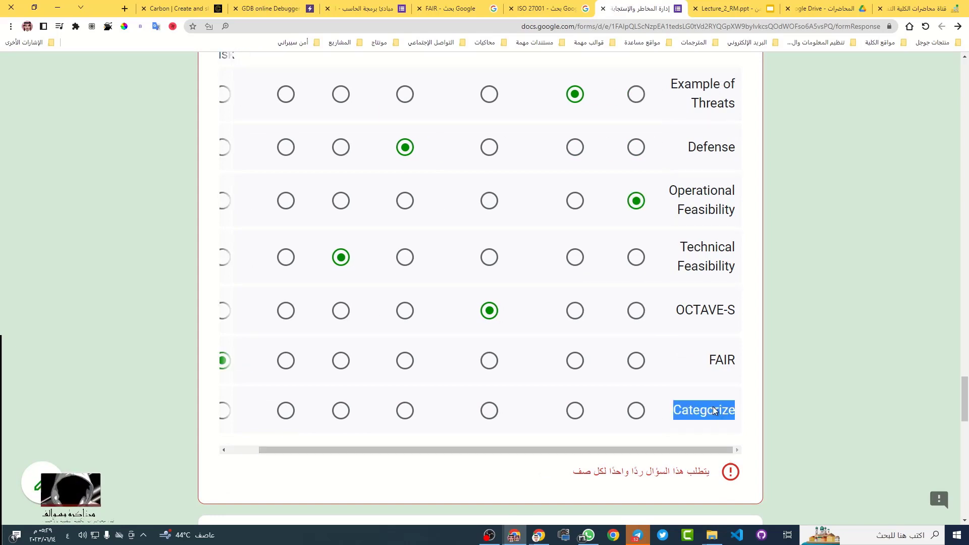
left_click(711, 388)
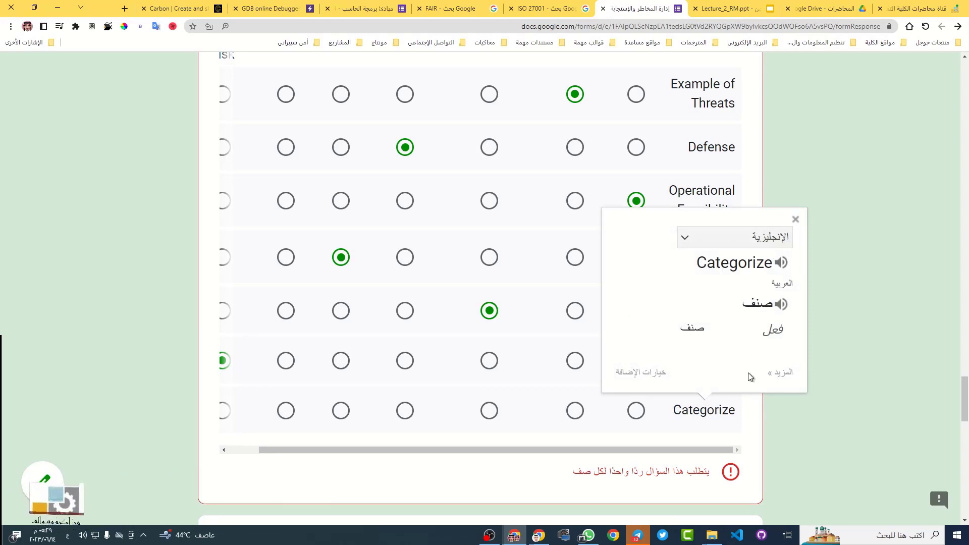
left_click_drag(691, 460, 534, 452)
scroll(535, 452, "left", 2)
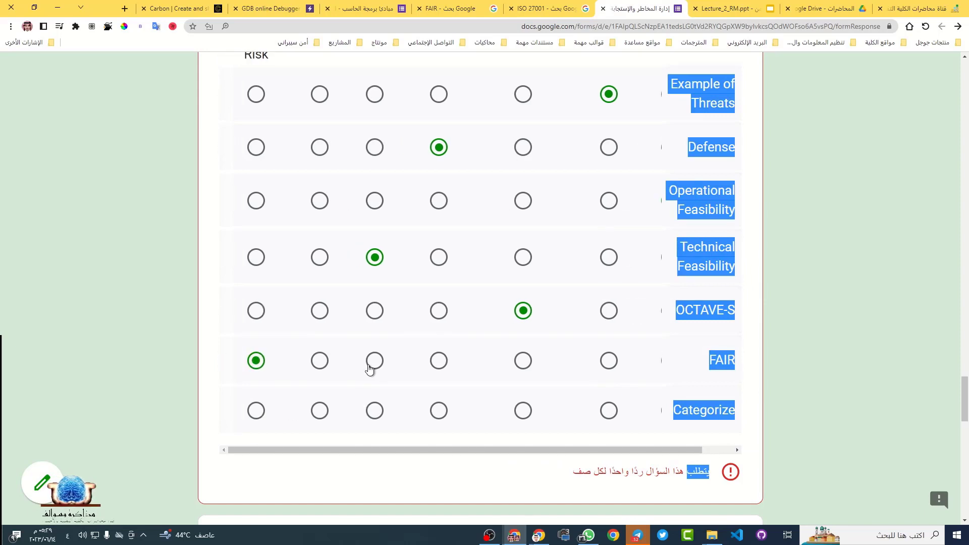
scroll(371, 365, "up", 1)
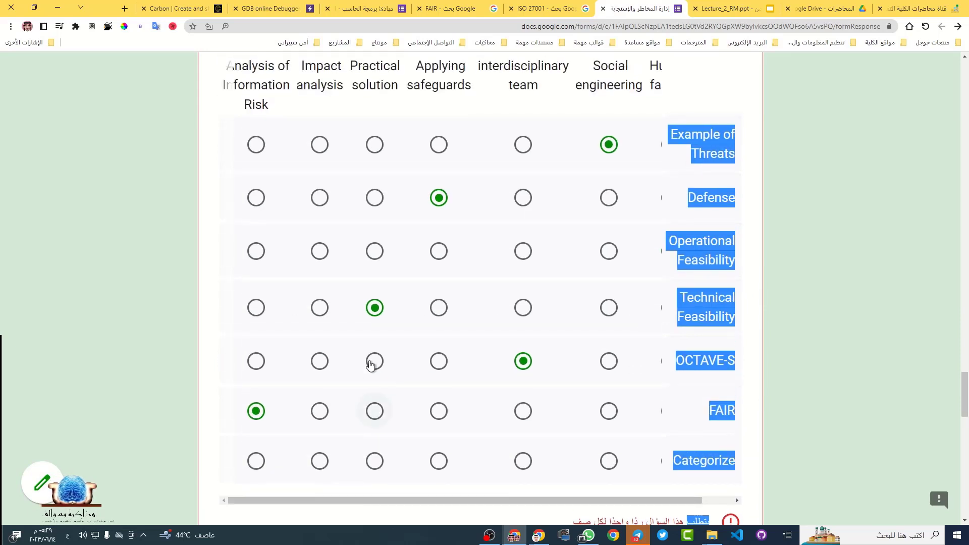
triple_click(328, 65)
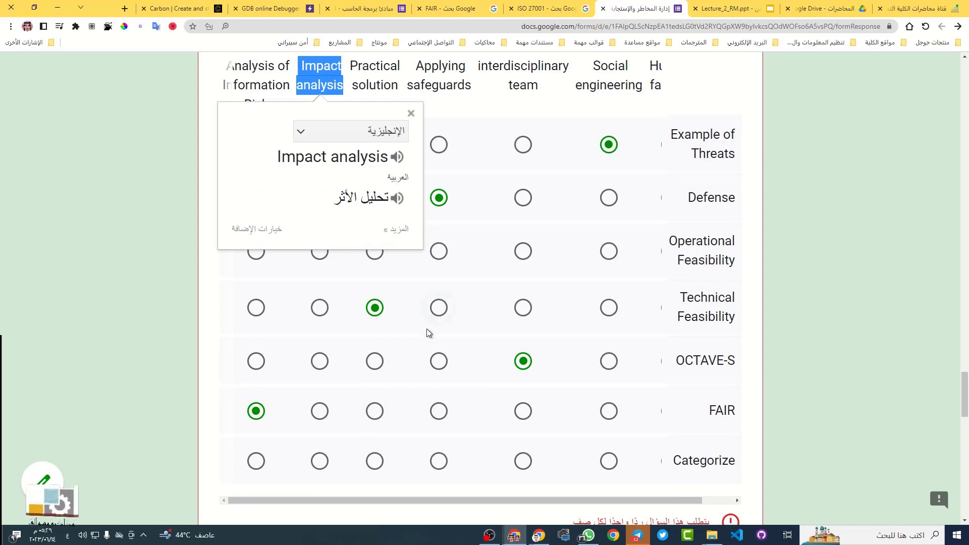
left_click(319, 460)
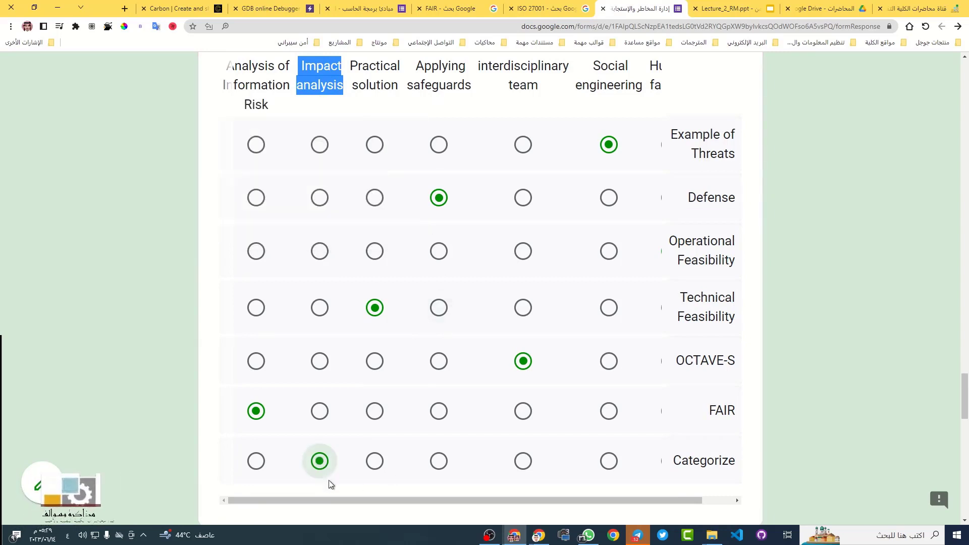
scroll(725, 265, "down", 5)
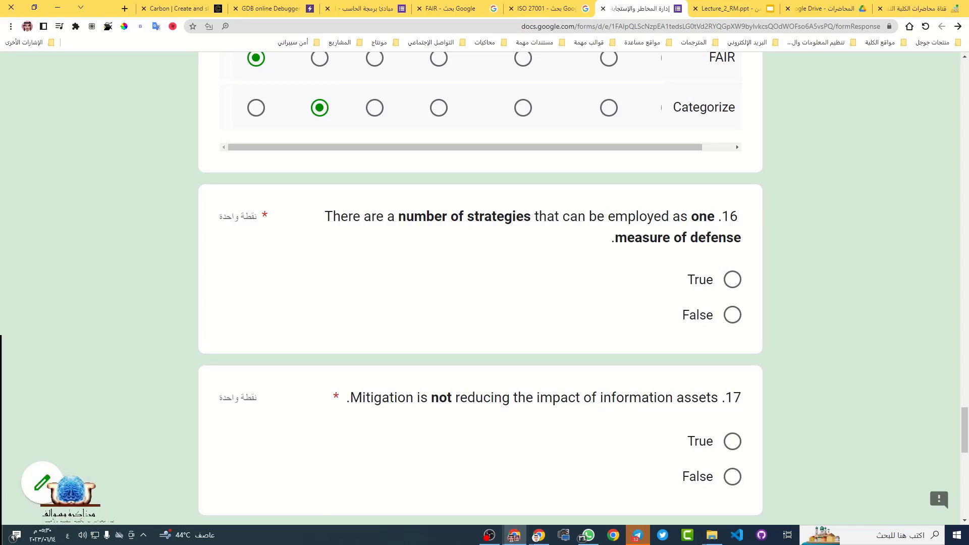
Translate question 16 on defense strategies into Arabic and answer it True
triple_click(555, 218)
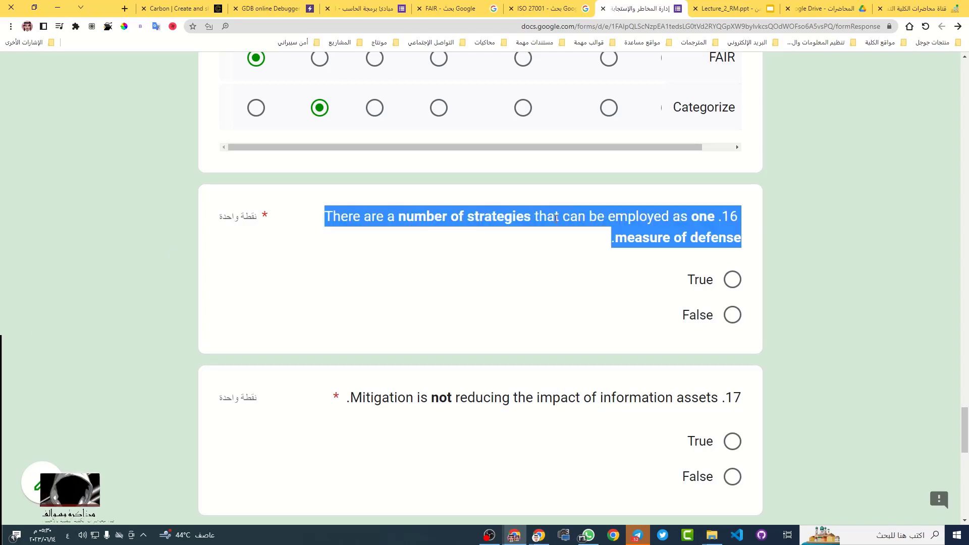
left_click(554, 196)
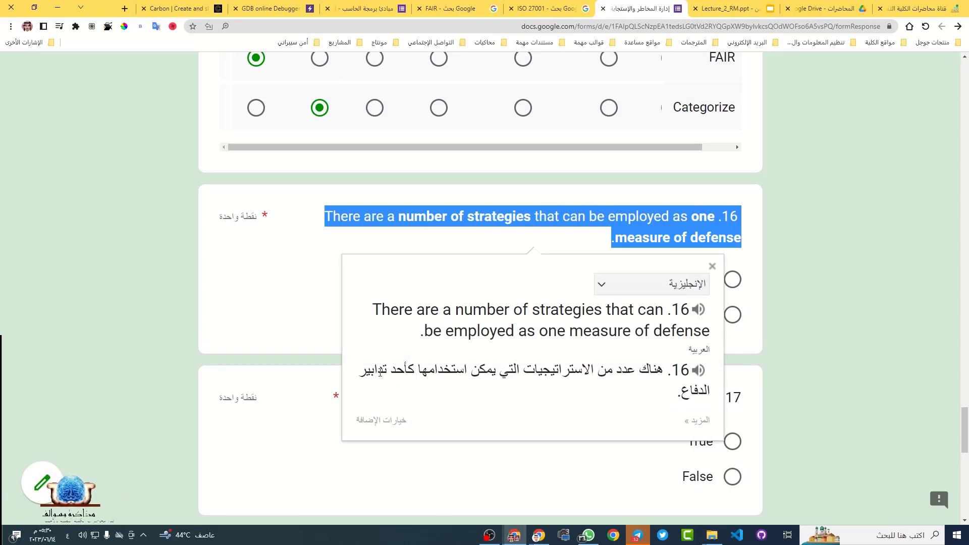
left_click(839, 268)
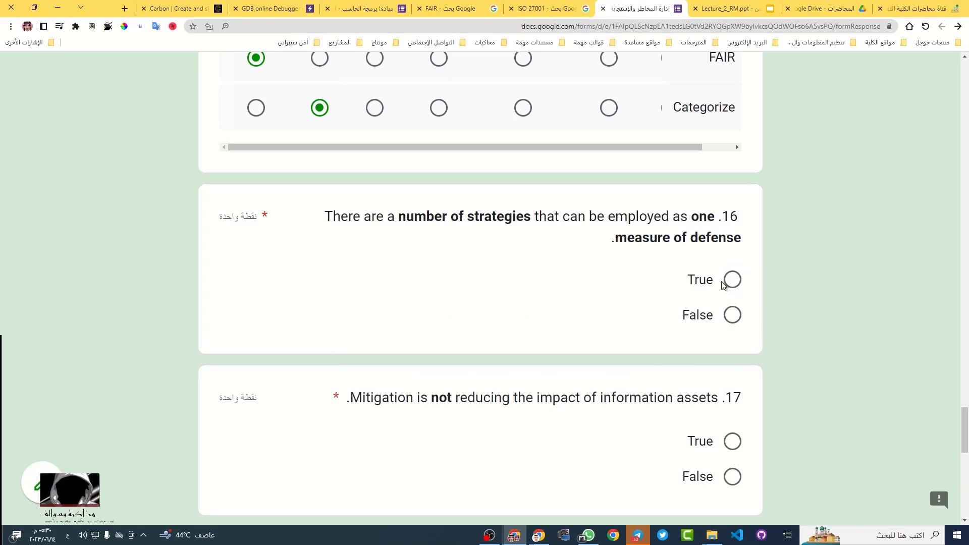
left_click(734, 291)
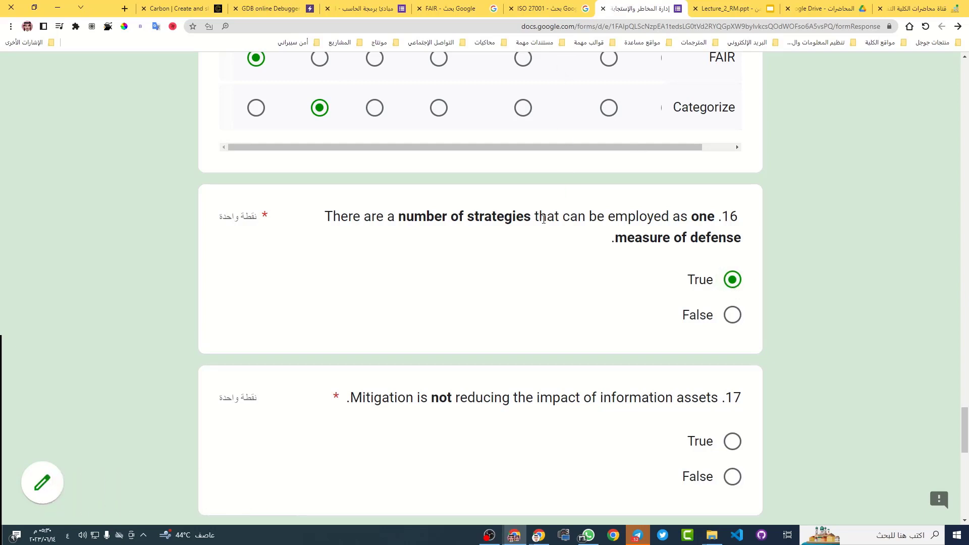
scroll(543, 218, "down", 3)
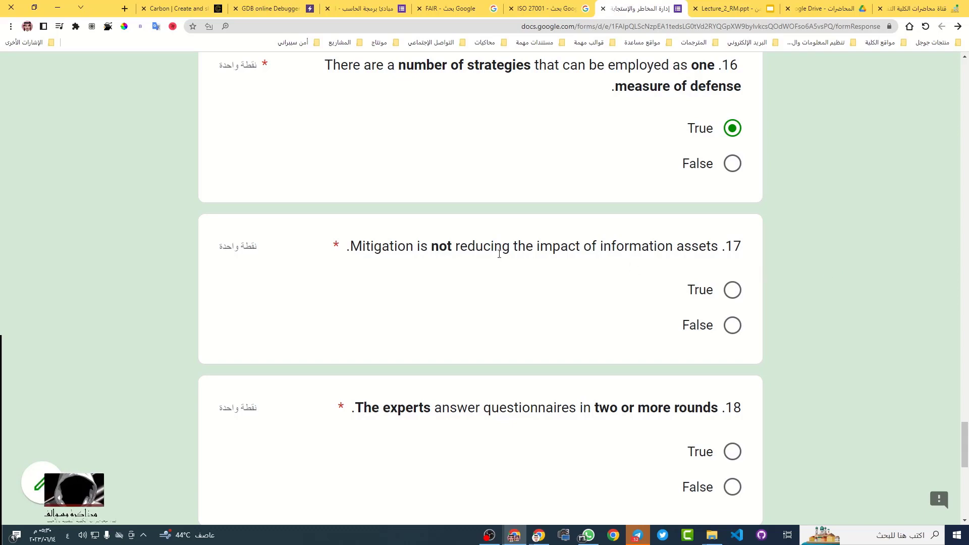
Answer question 17 on mitigation as False
double_click(444, 247)
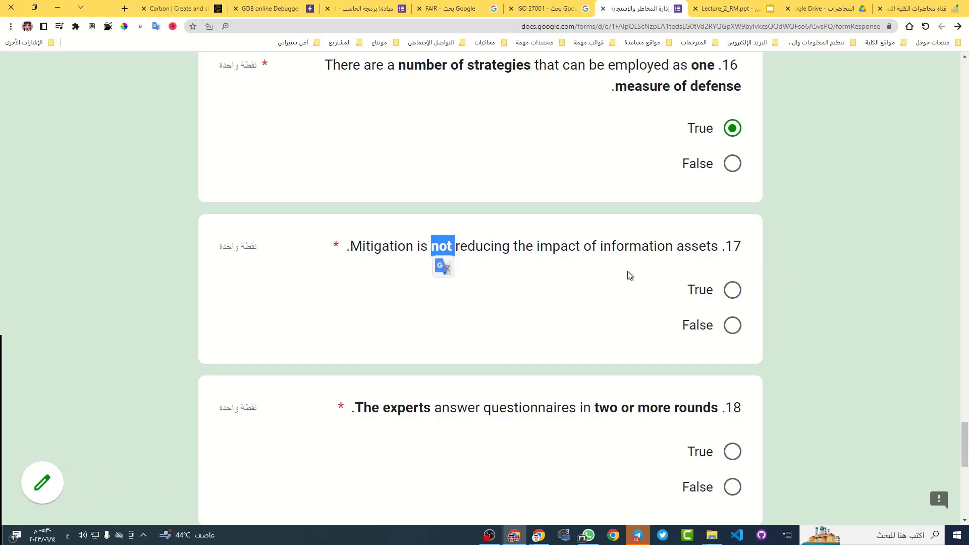
left_click(731, 325)
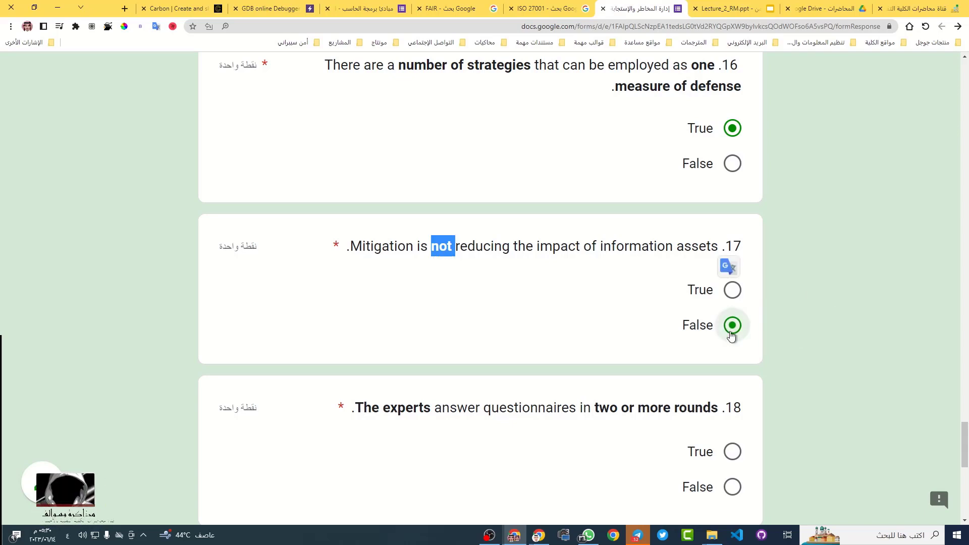
scroll(903, 374, "down", 2)
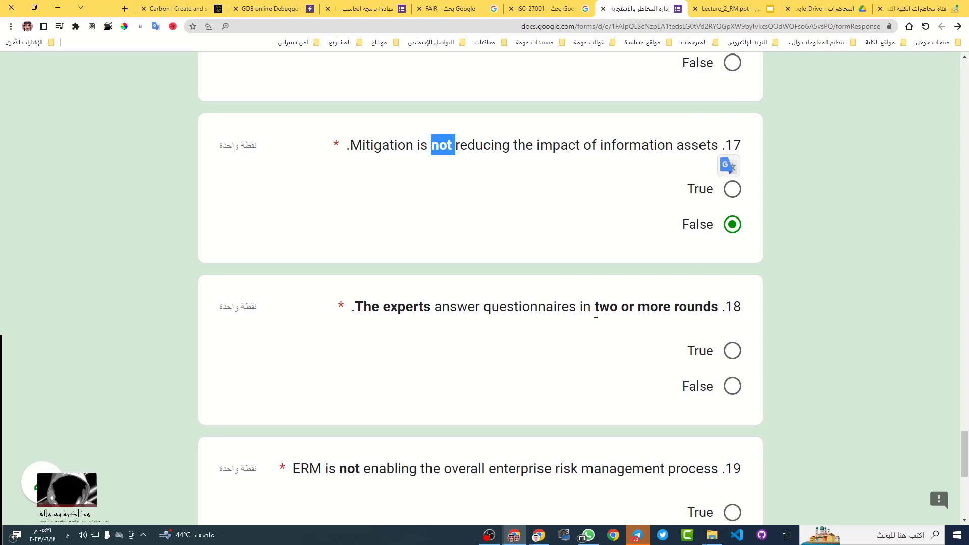
Read question 18 on experts' two-or-more questionnaire rounds and answer it True
triple_click(508, 311)
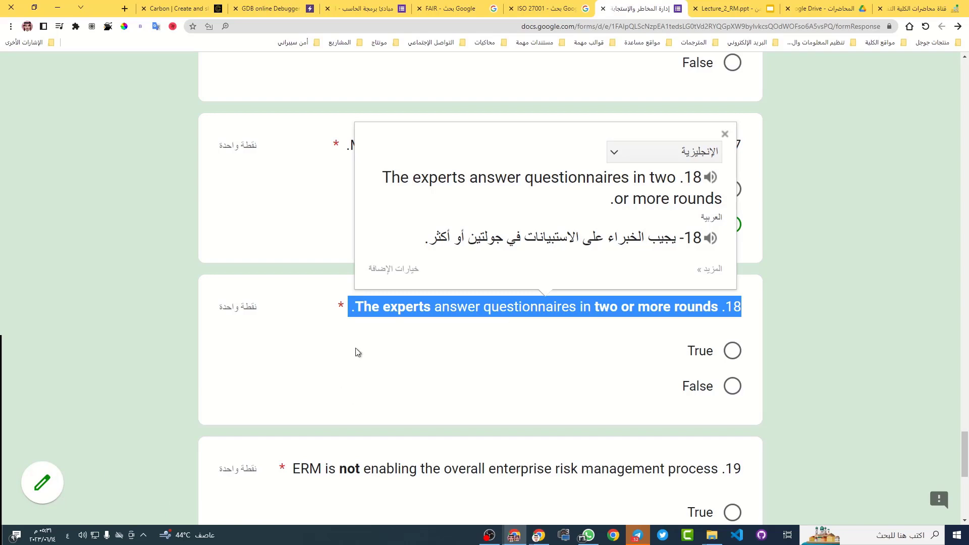
left_click(356, 333)
left_click_drag(355, 306, 431, 309)
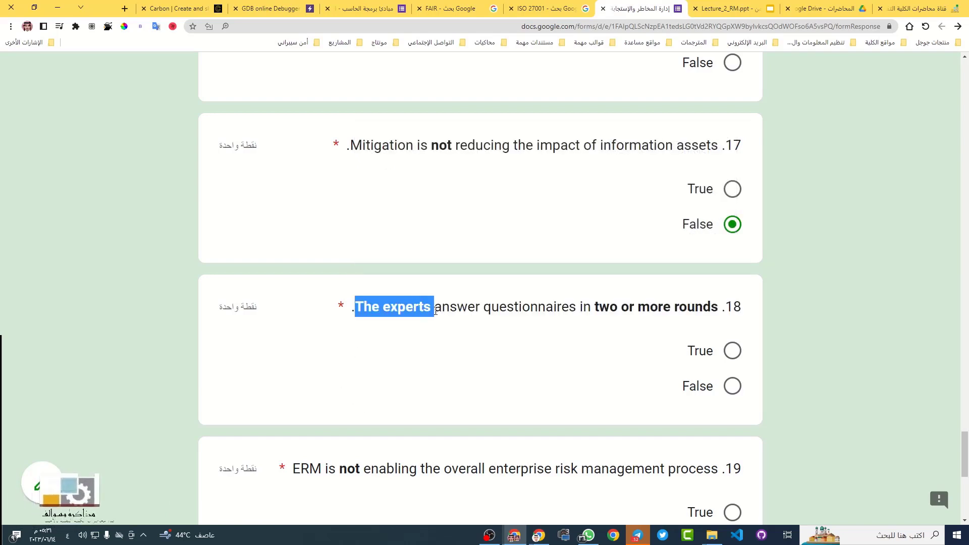
left_click(582, 305)
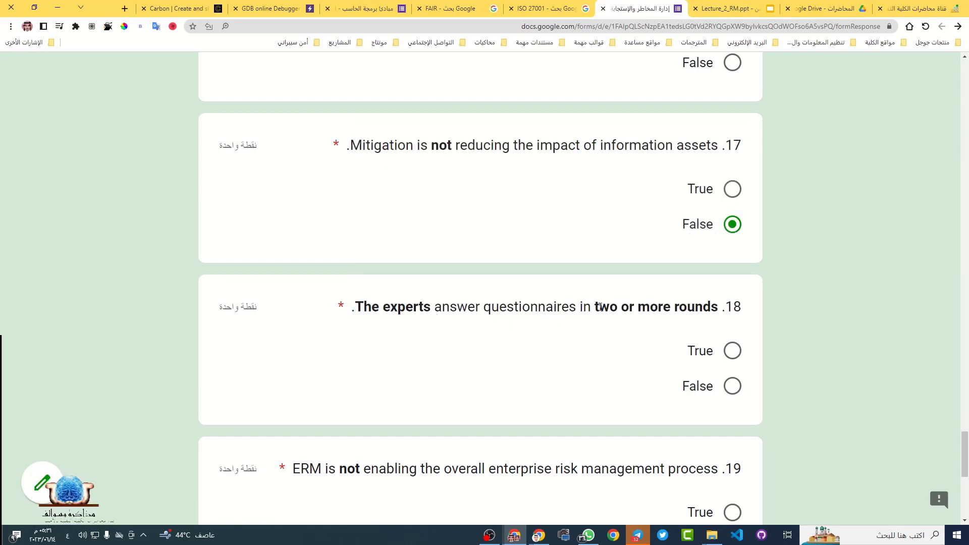
left_click_drag(597, 308, 664, 310)
left_click(590, 310)
left_click_drag(590, 309, 719, 313)
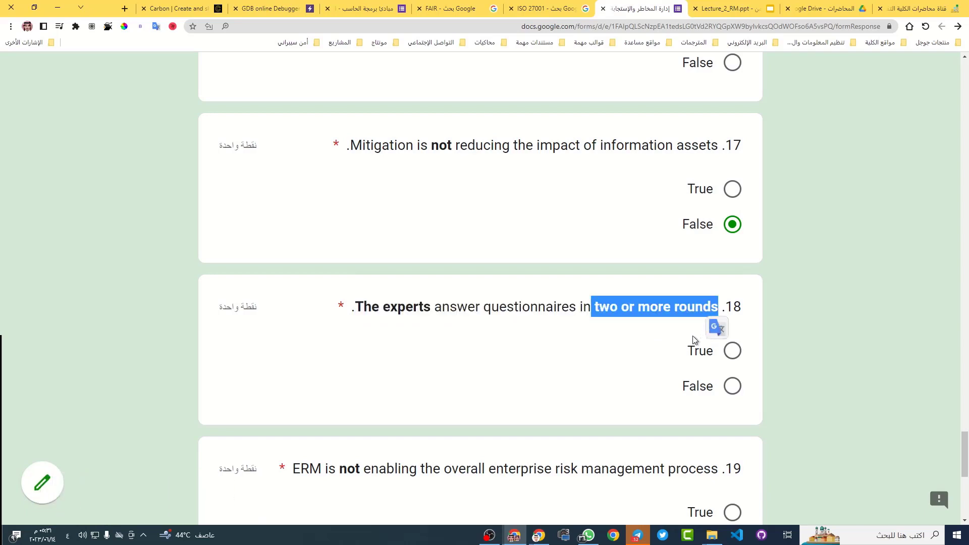
left_click(576, 330)
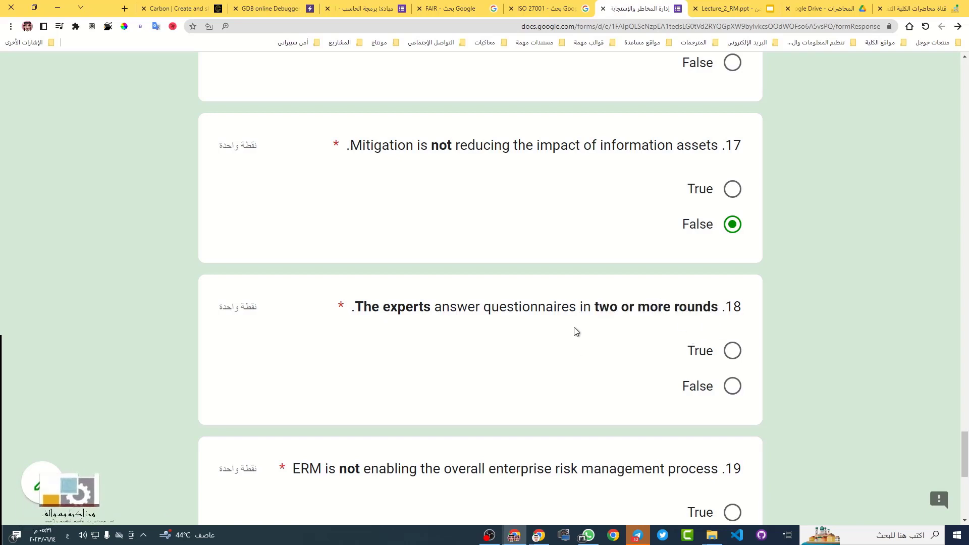
scroll(737, 353, "down", 1)
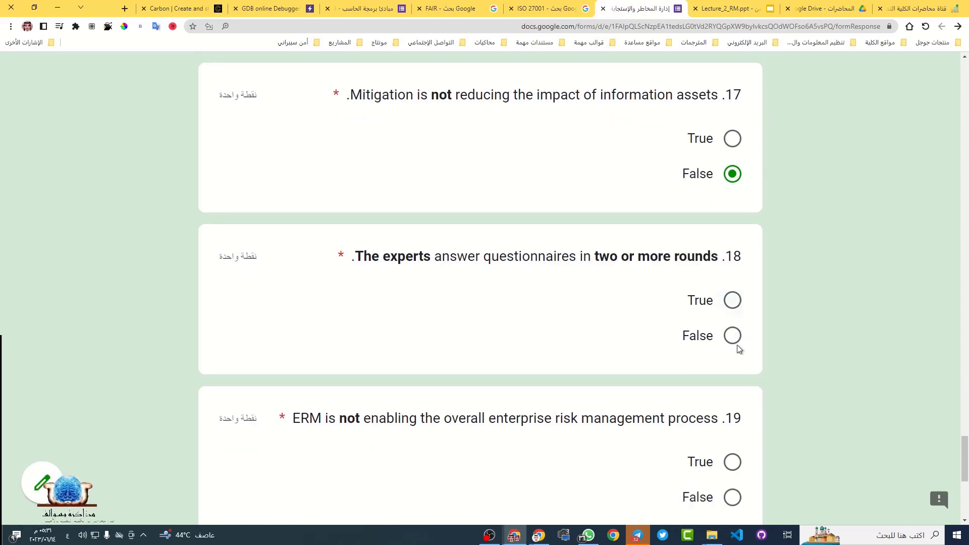
left_click(735, 301)
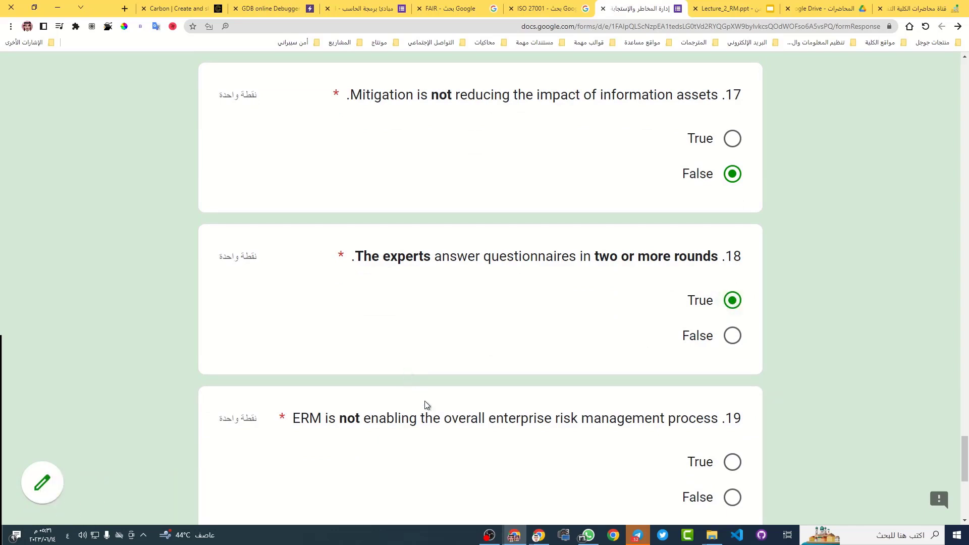
scroll(495, 353, "down", 3)
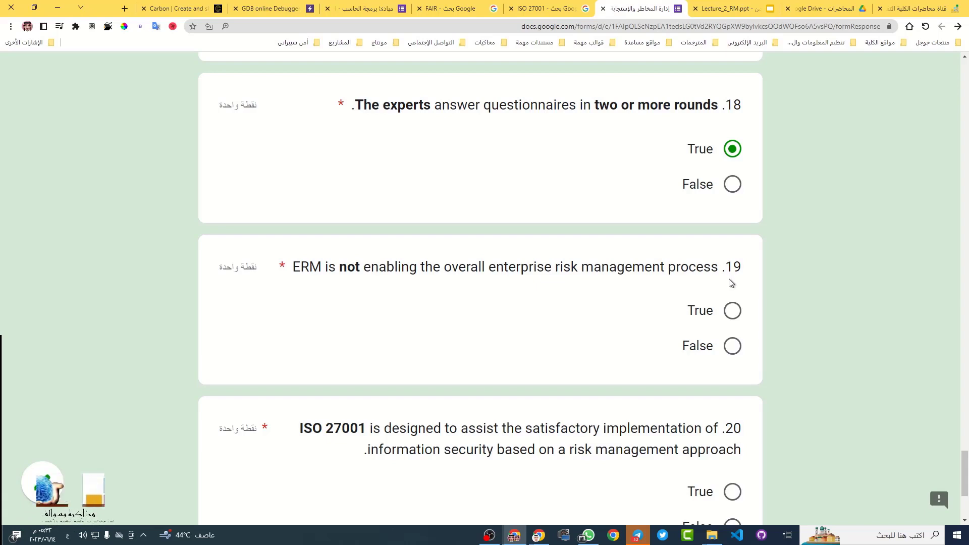
Translate question 19 into Arabic, then answer it False
triple_click(347, 268)
left_click(367, 285)
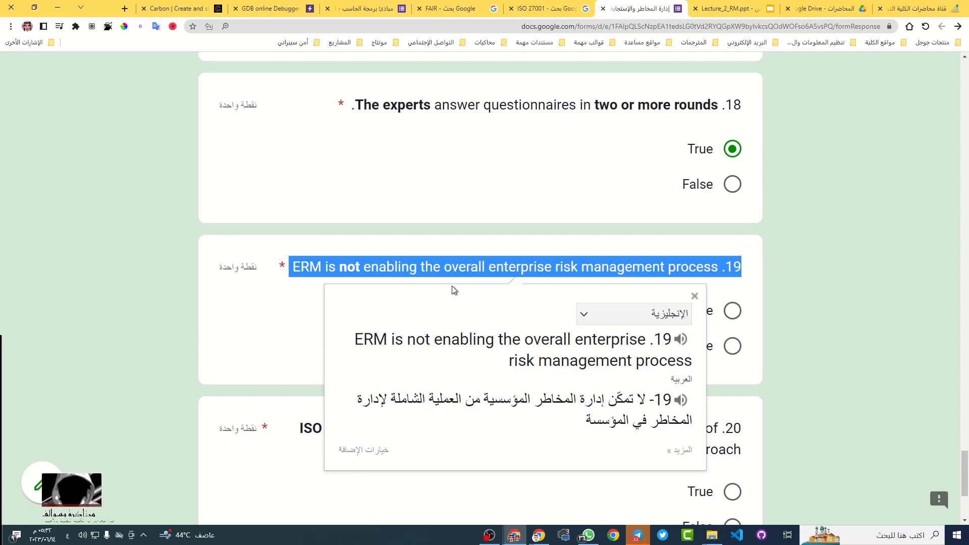
left_click(592, 332)
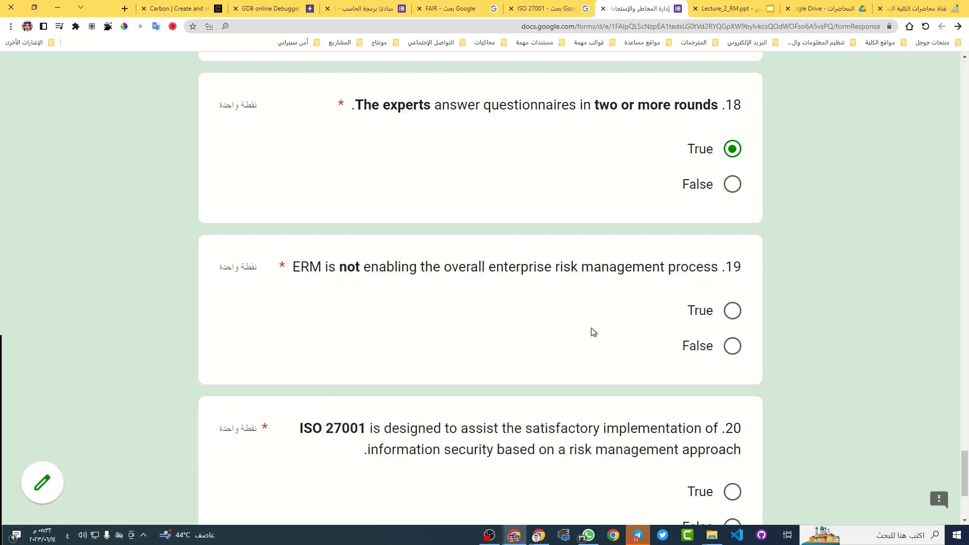
double_click(352, 265)
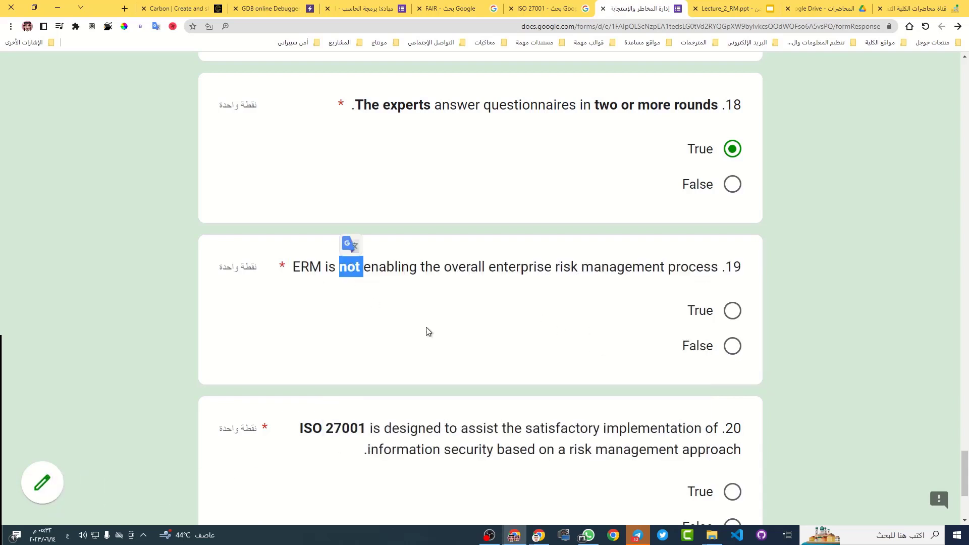
left_click(738, 347)
scroll(476, 364, "down", 4)
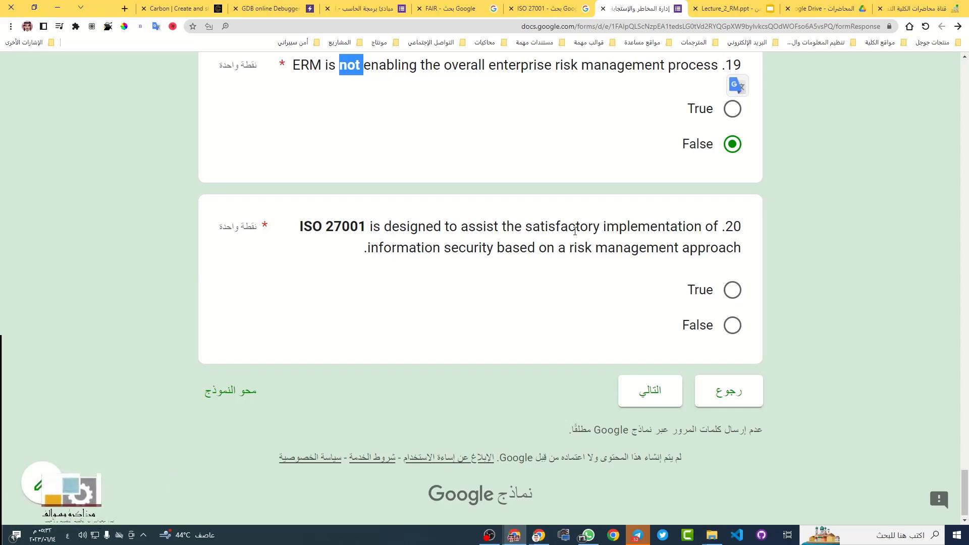
Translate the word 'satisfactory' and then all of question 20 into Arabic
double_click(554, 228)
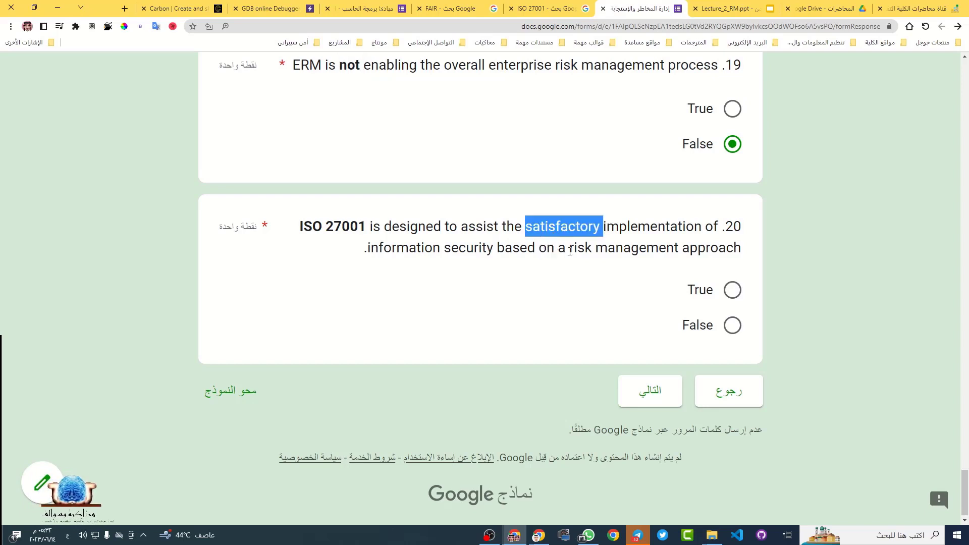
left_click(550, 248)
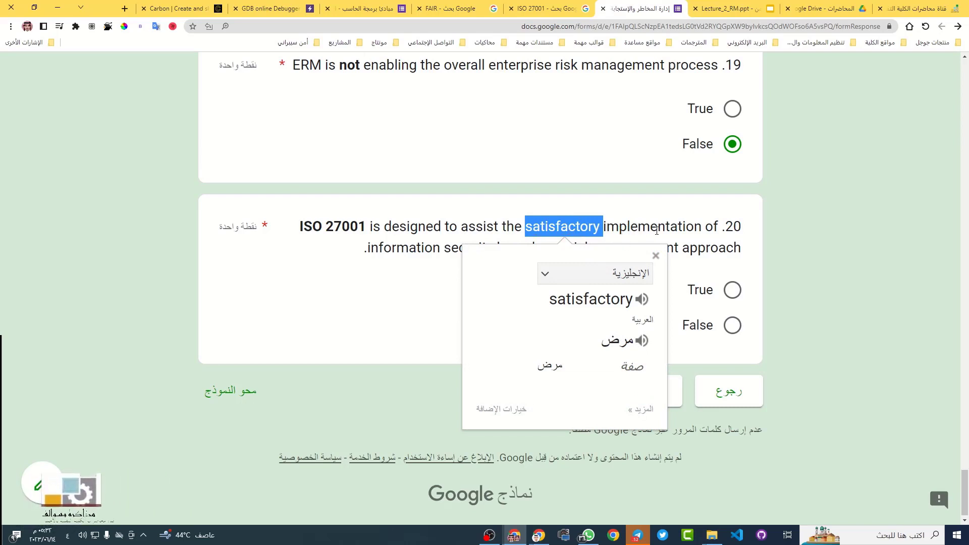
left_click(311, 250)
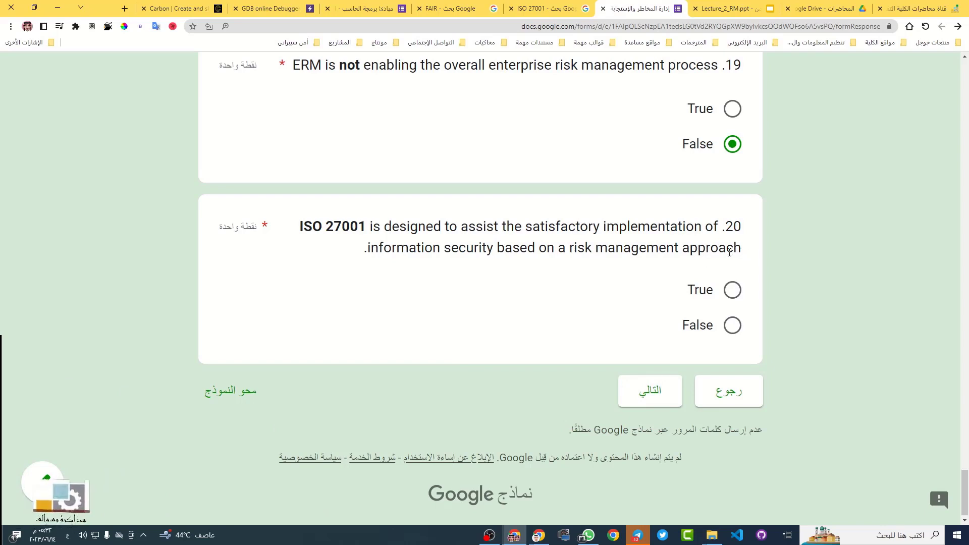
double_click(652, 248)
left_click(652, 247)
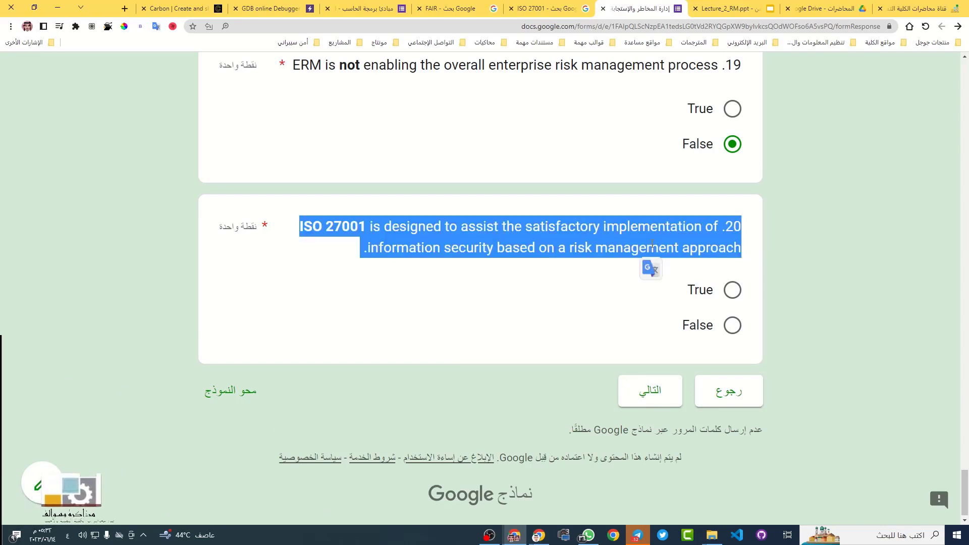
left_click(649, 268)
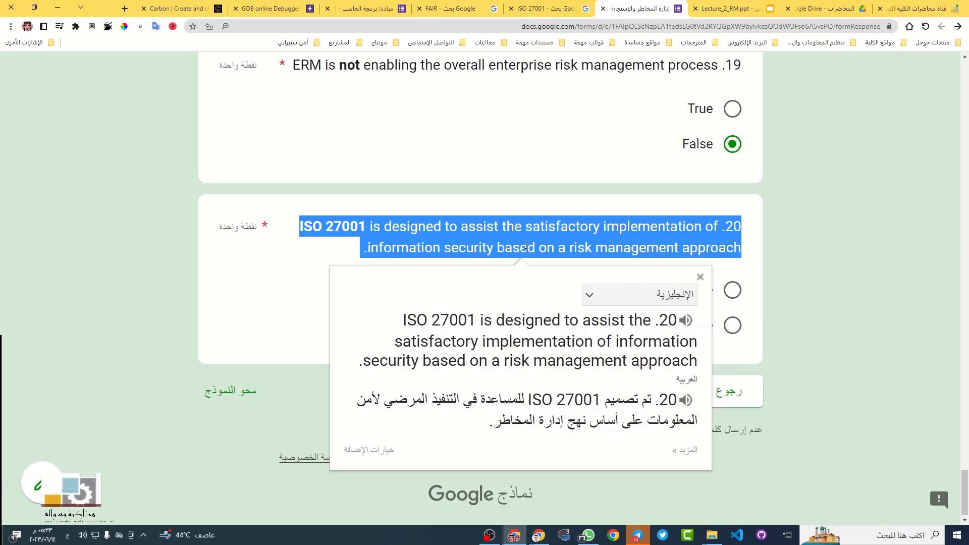
left_click(180, 309)
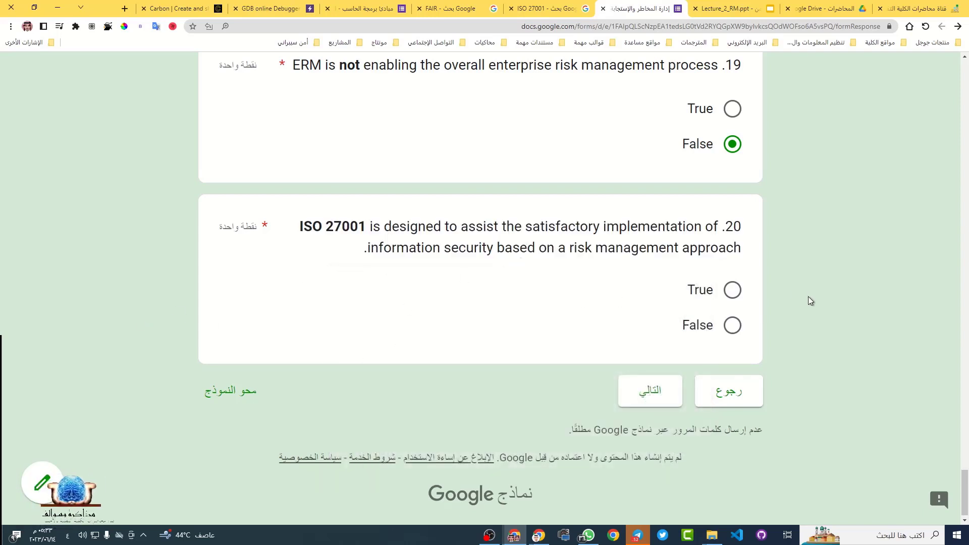
Answer question 20 False and continue to the next section
left_click(732, 292)
key("Down")
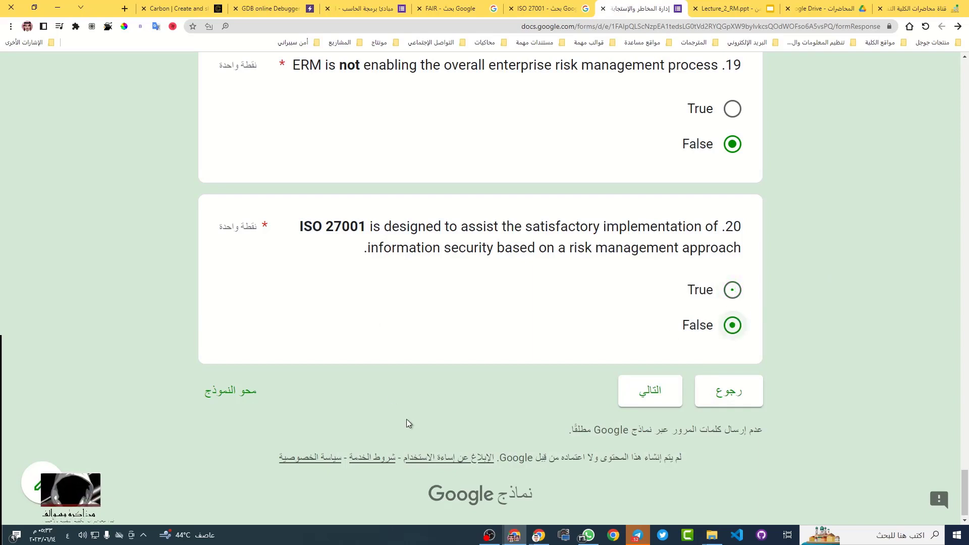
left_click(623, 397)
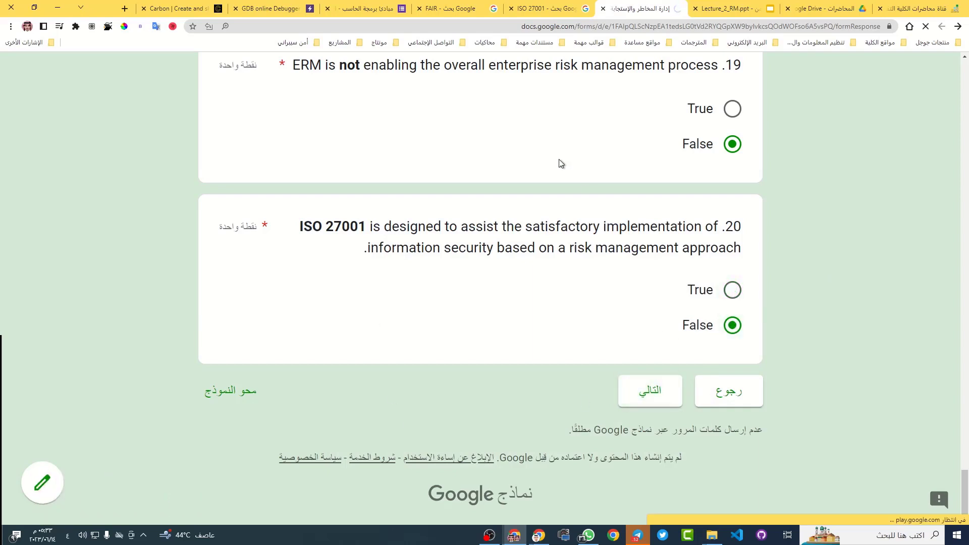
Scroll to the Chapter 3 section's question 1 and translate it into Arabic
scroll(557, 167, "down", 7)
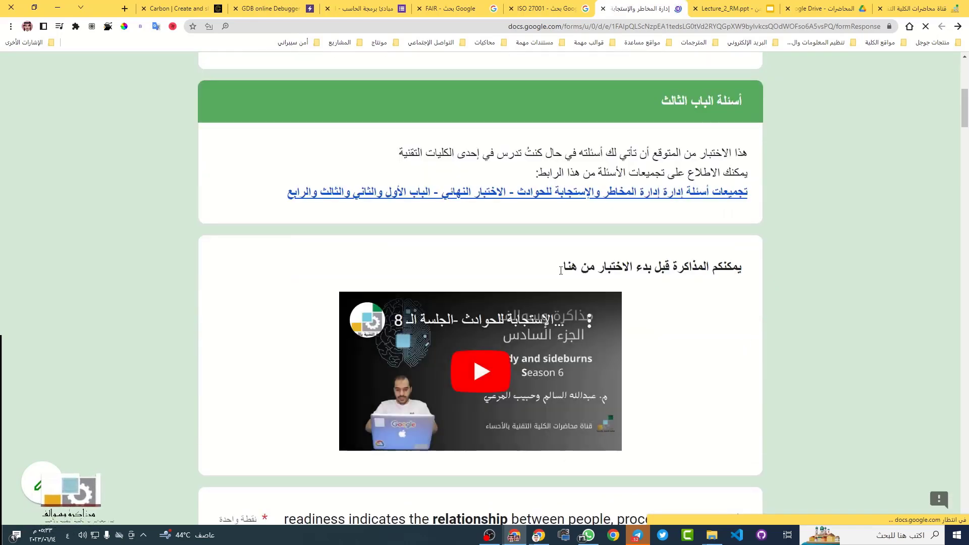
scroll(525, 268, "down", 1)
scroll(525, 268, "down", 2)
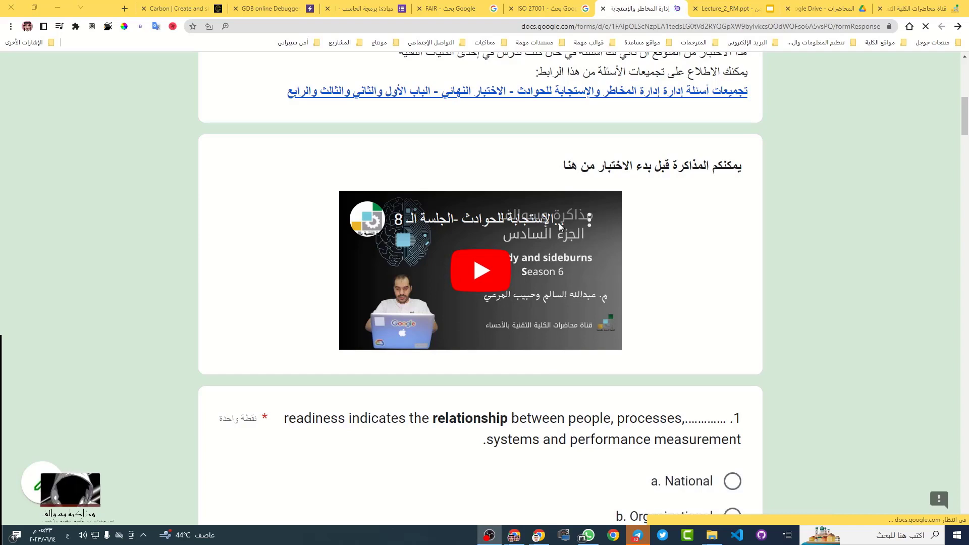
scroll(625, 257, "down", 5)
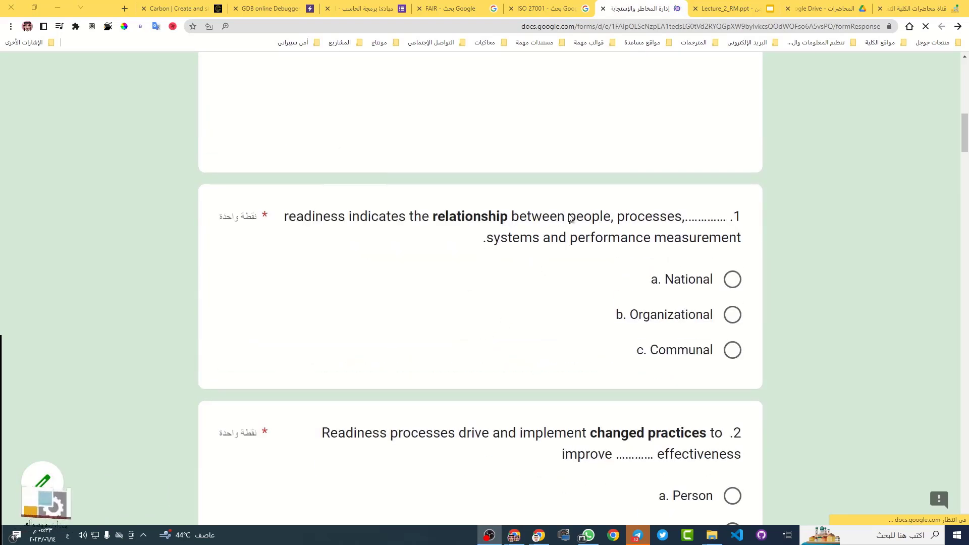
triple_click(567, 216)
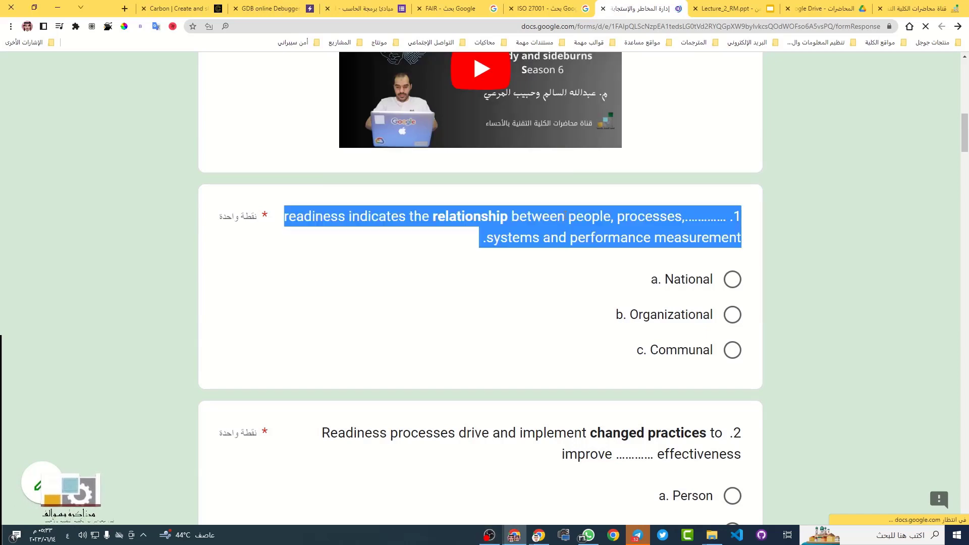
left_click(598, 233)
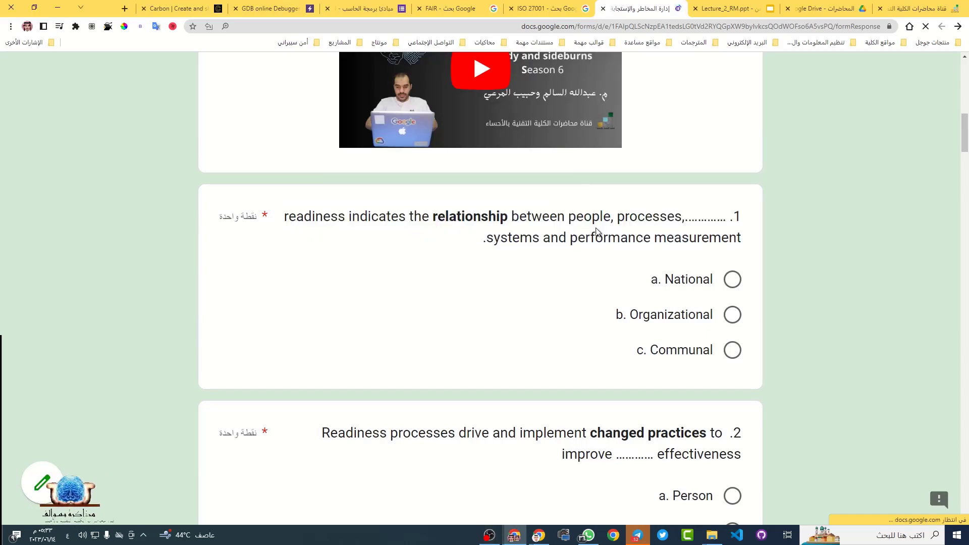
triple_click(623, 240)
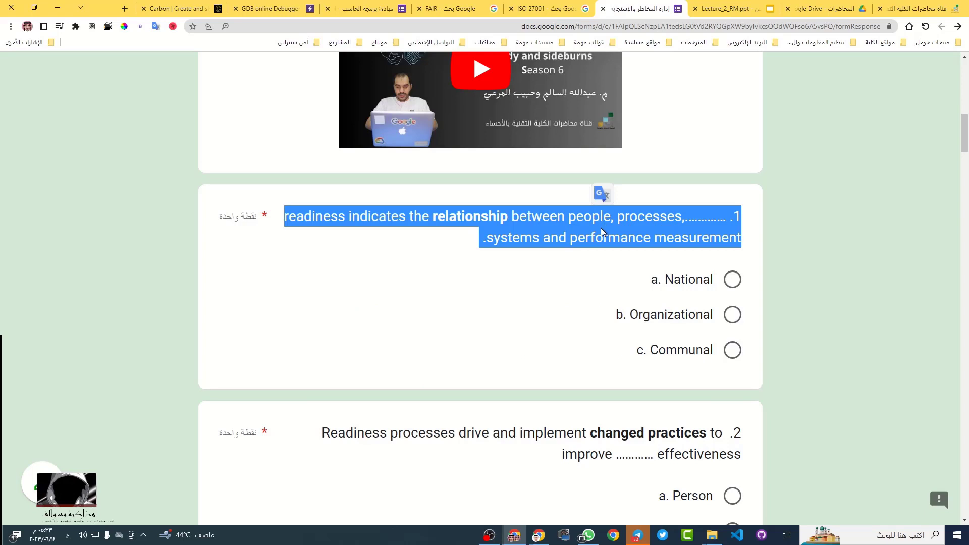
left_click(608, 199)
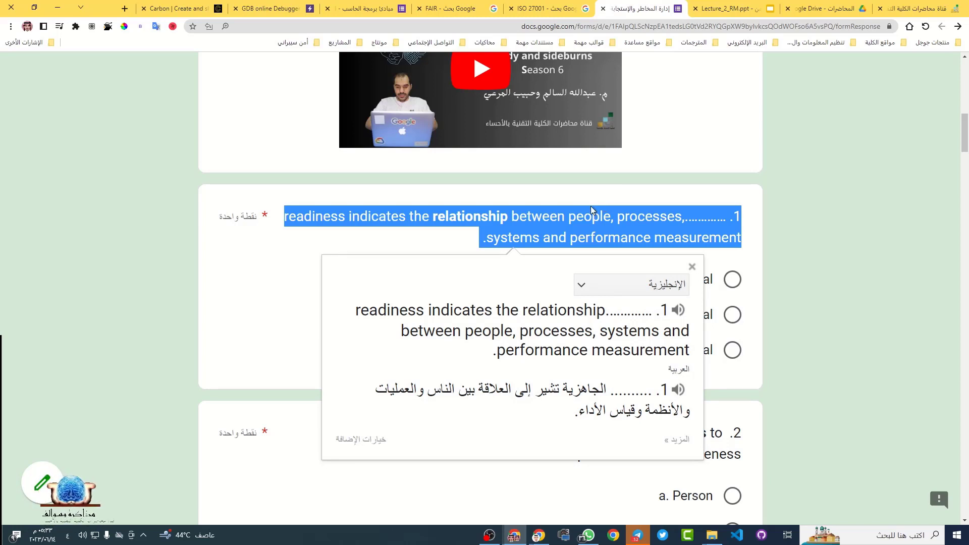
left_click(350, 234)
left_click(312, 220)
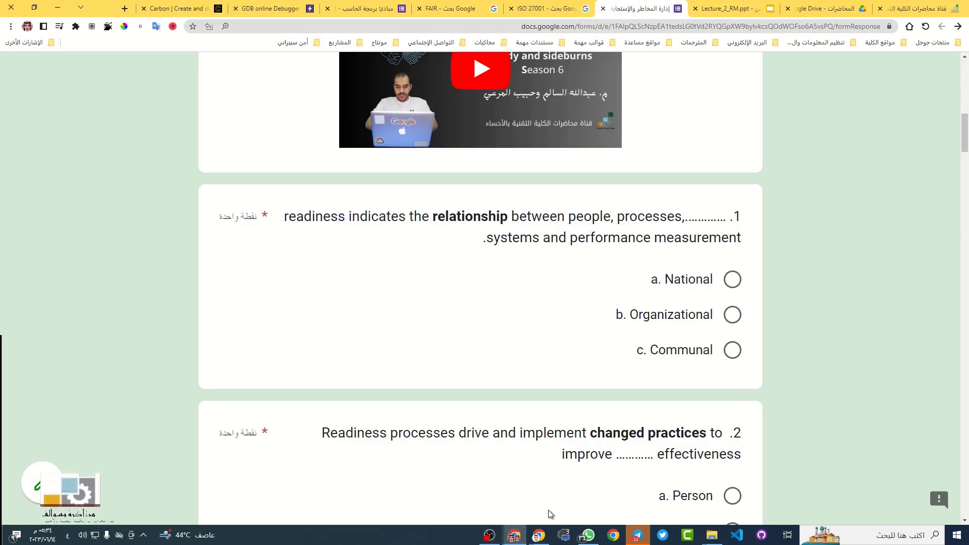
Choose b. Organizational, then translate 'Organizational' and 'relationship' into Arabic
left_click(514, 535)
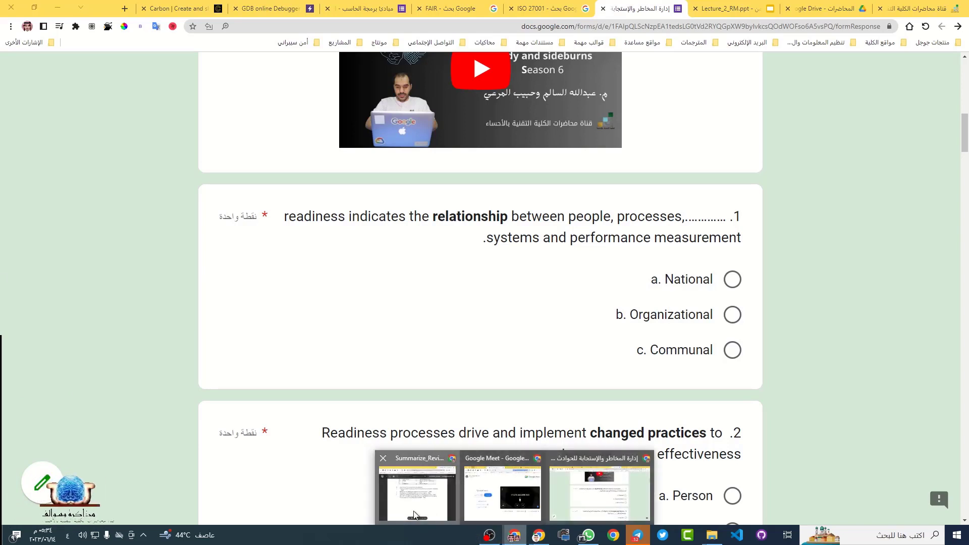
left_click(731, 315)
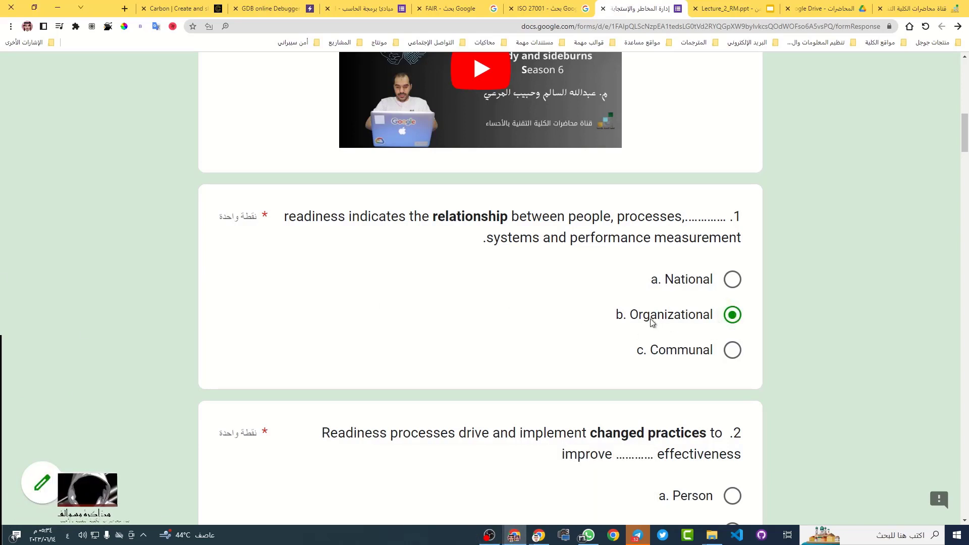
double_click(656, 314)
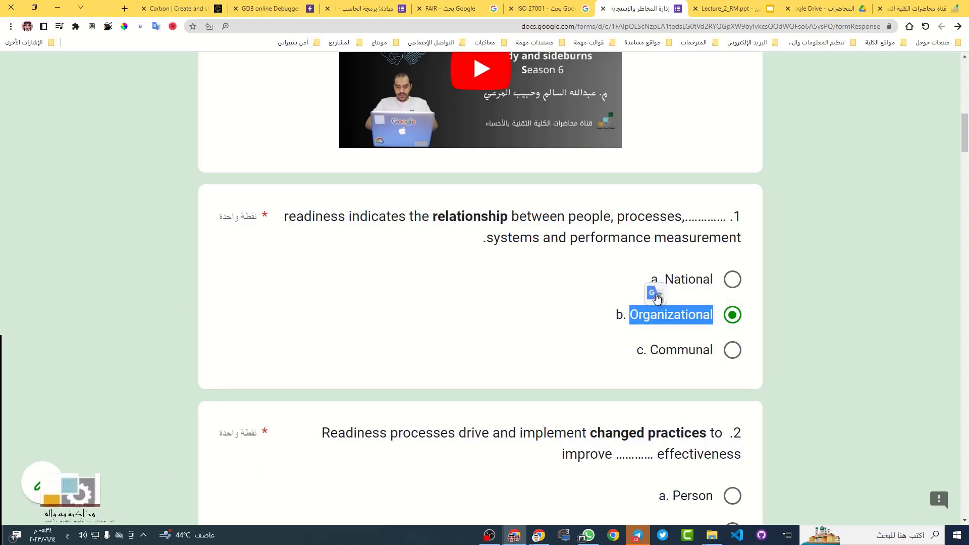
left_click(656, 294)
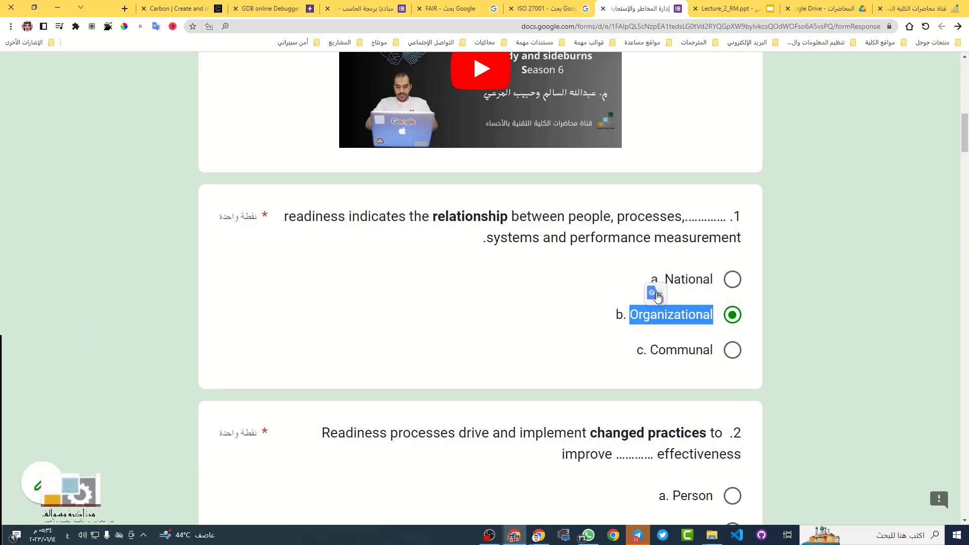
left_click(465, 272)
double_click(470, 216)
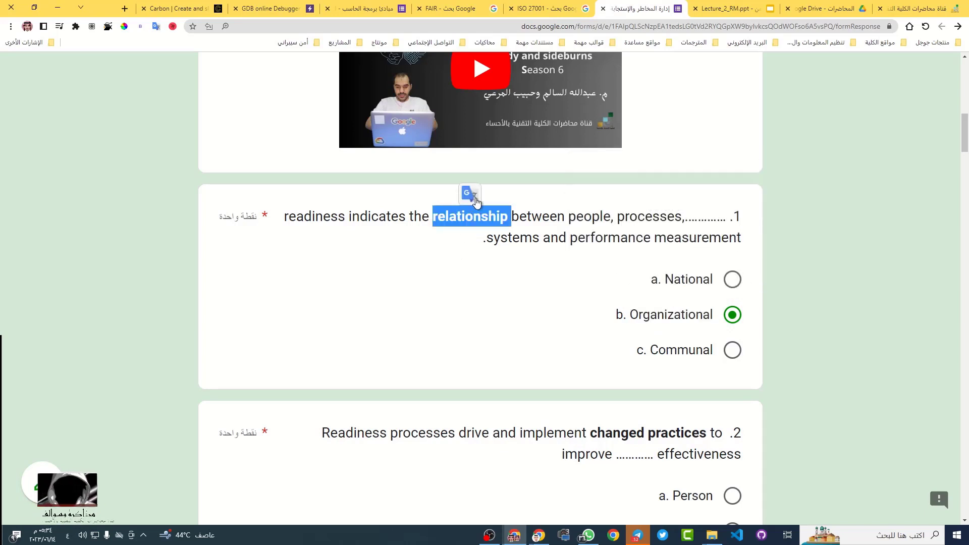
left_click(473, 195)
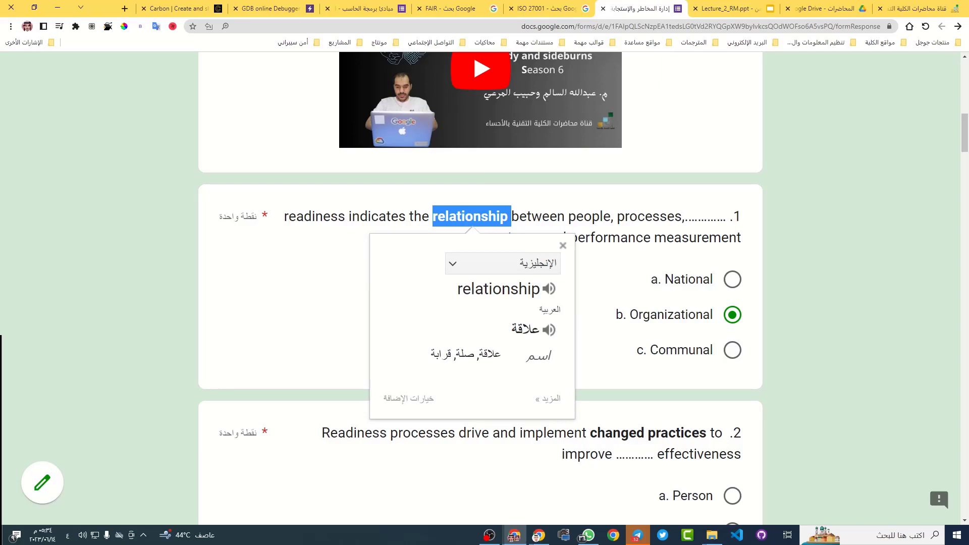
left_click(829, 306)
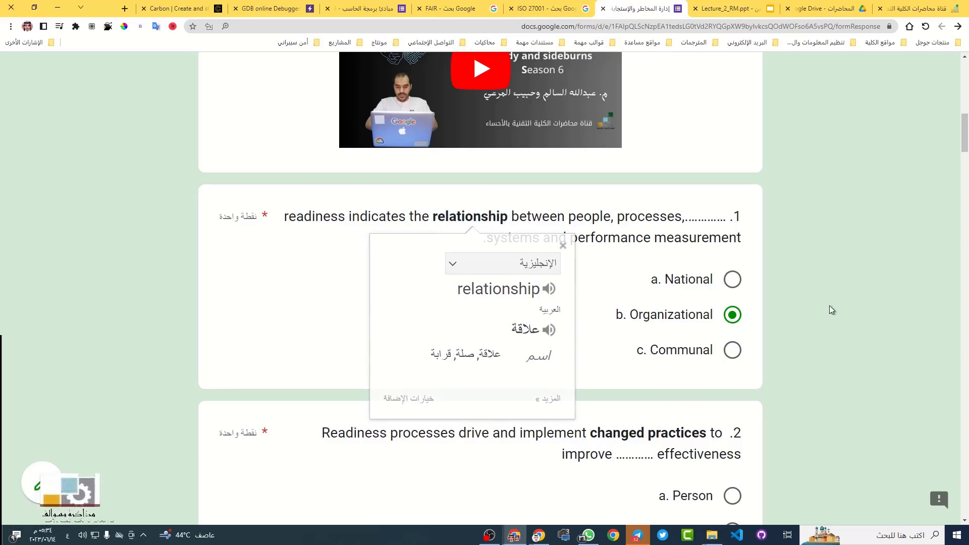
scroll(659, 330, "down", 1)
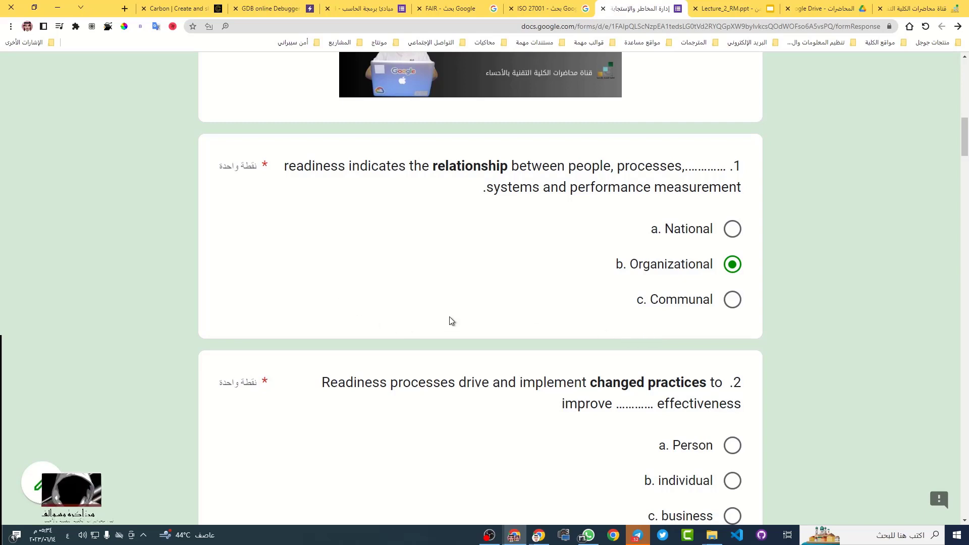
scroll(575, 277, "down", 3)
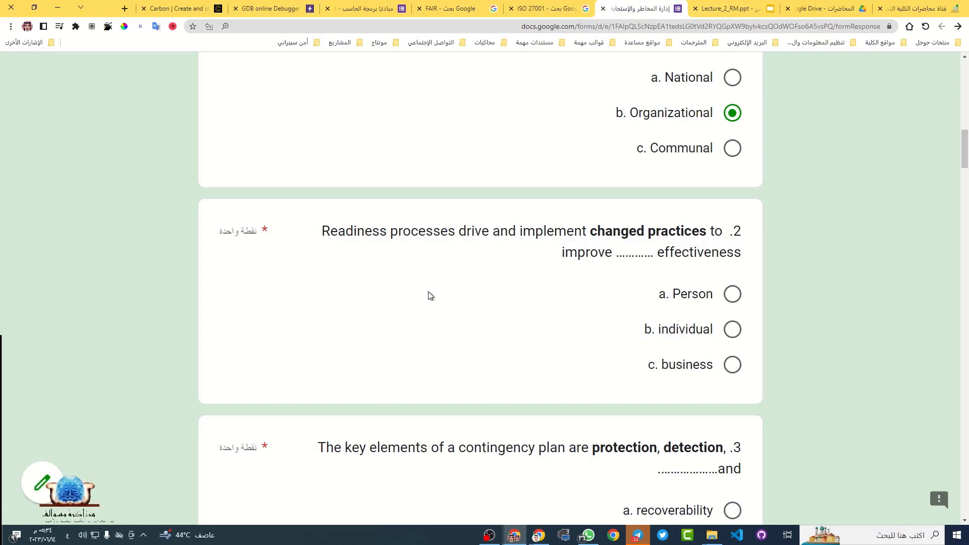
Translate the words 'practices' and 'effectiveness' from question 2 into Arabic
double_click(669, 235)
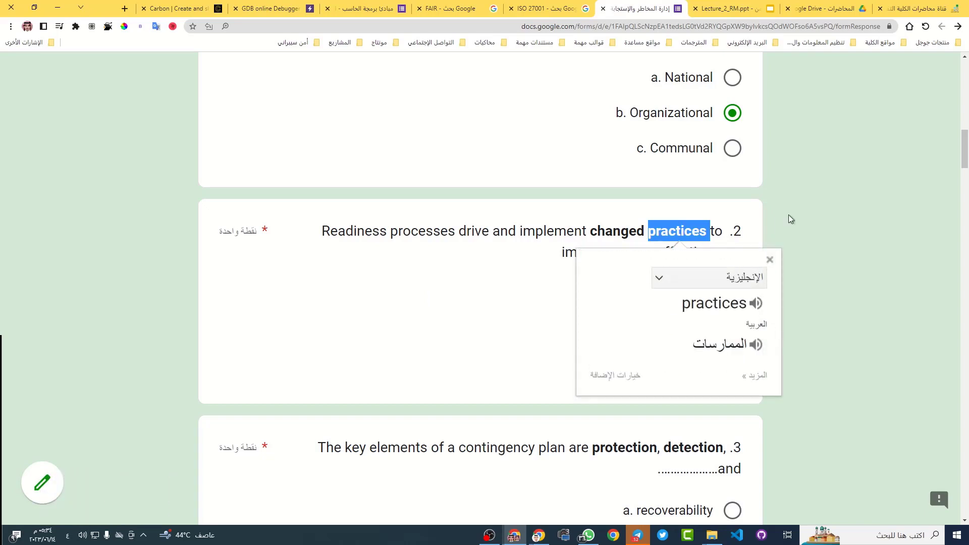
left_click(806, 204)
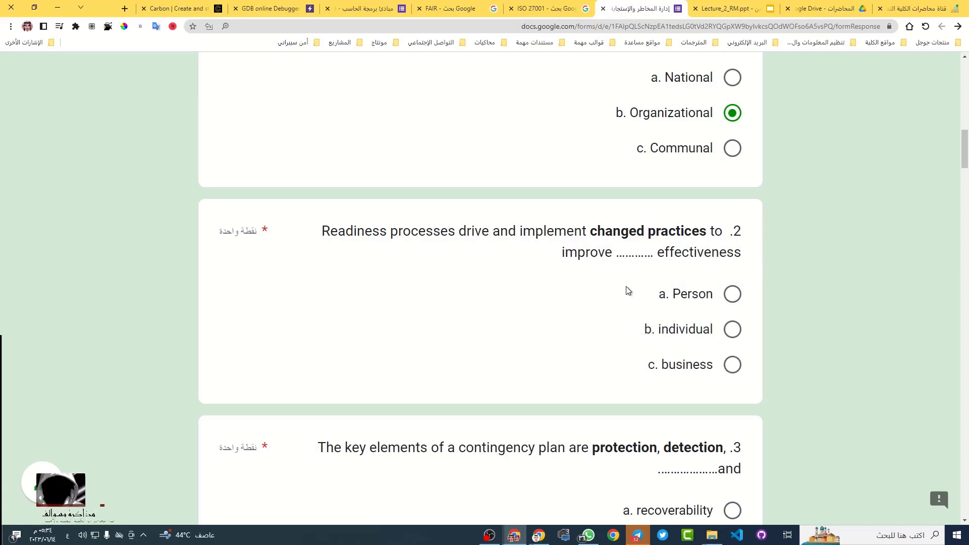
double_click(702, 252)
left_click(726, 295)
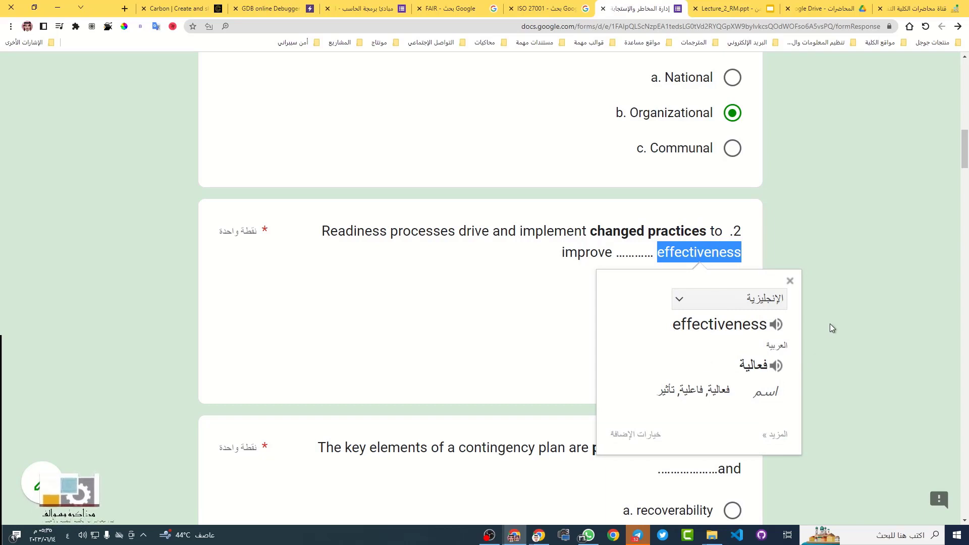
left_click(834, 294)
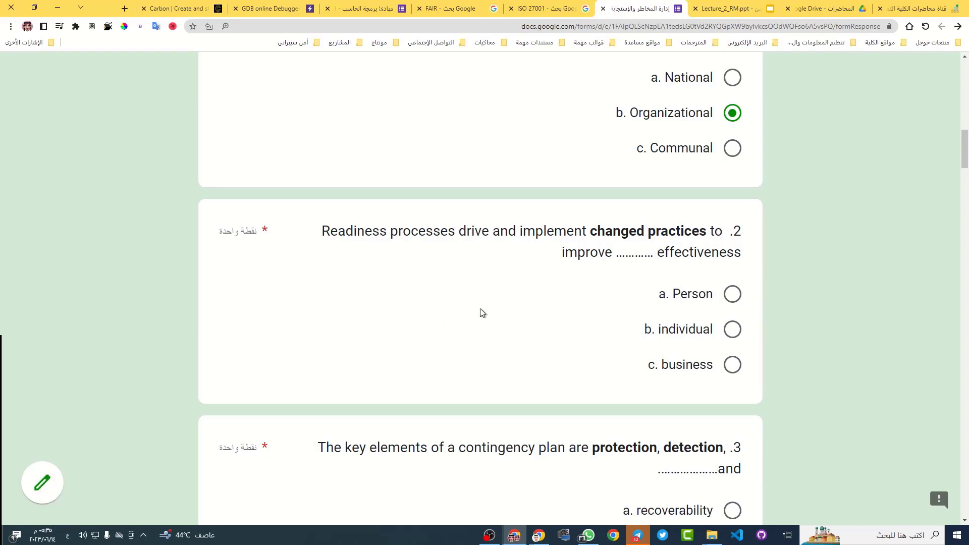
Choose c. business for question 2 and translate the full question into Arabic
left_click(731, 364)
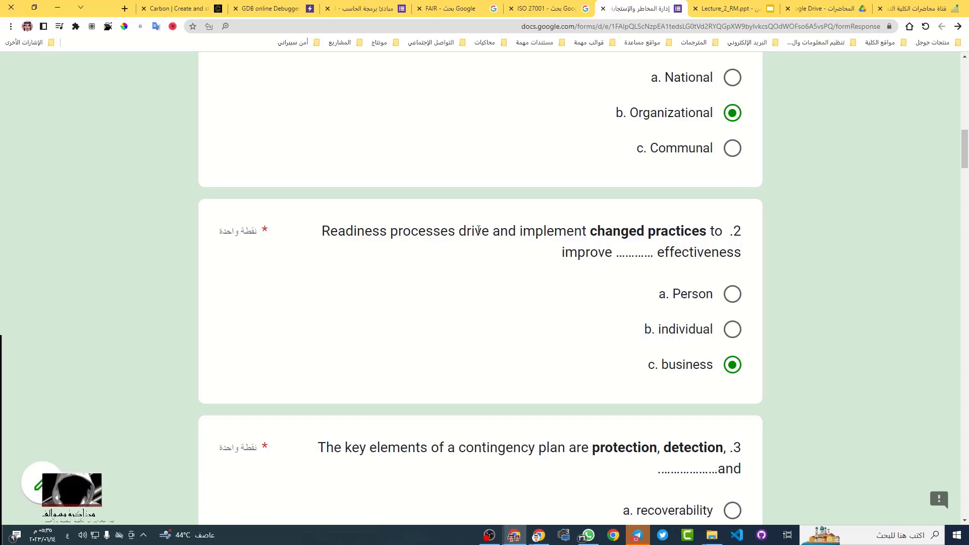
triple_click(474, 231)
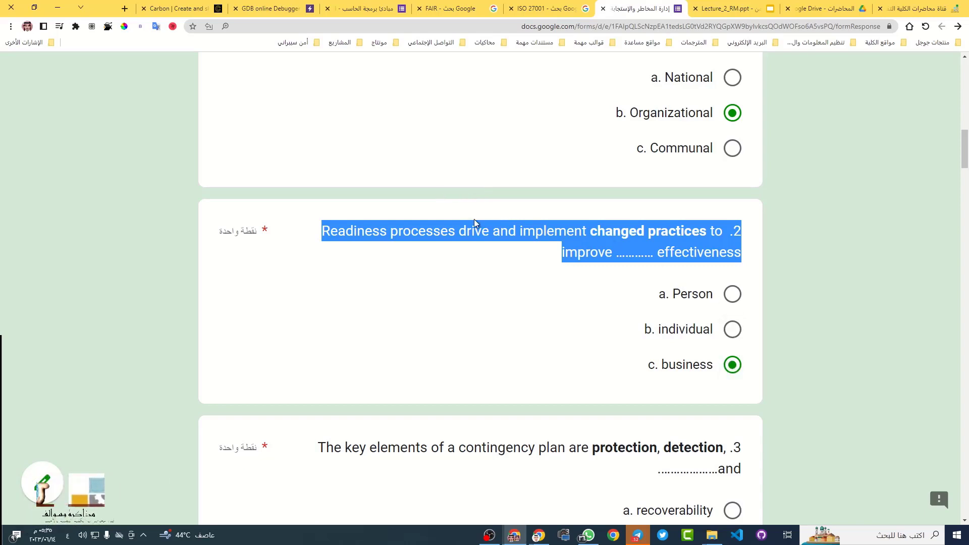
left_click(475, 209)
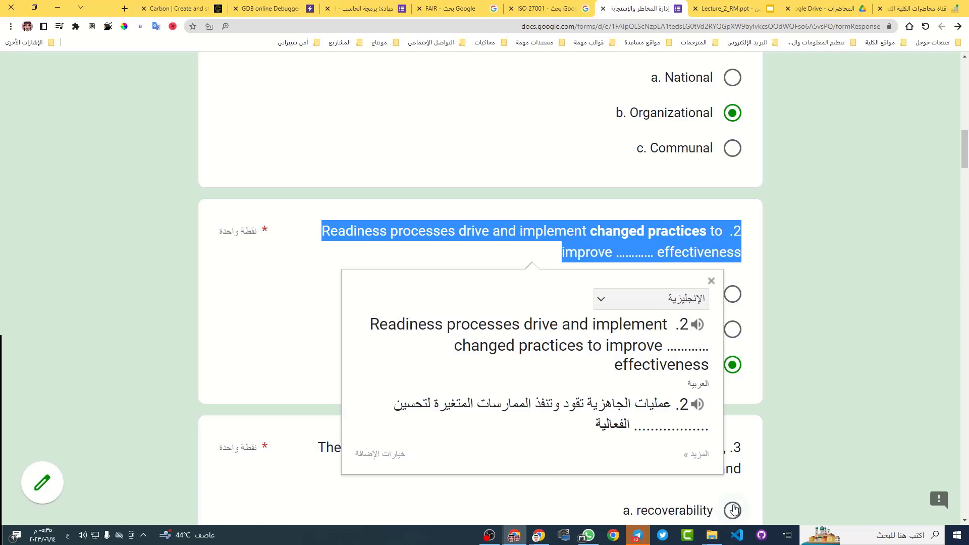
scroll(743, 501, "down", 3)
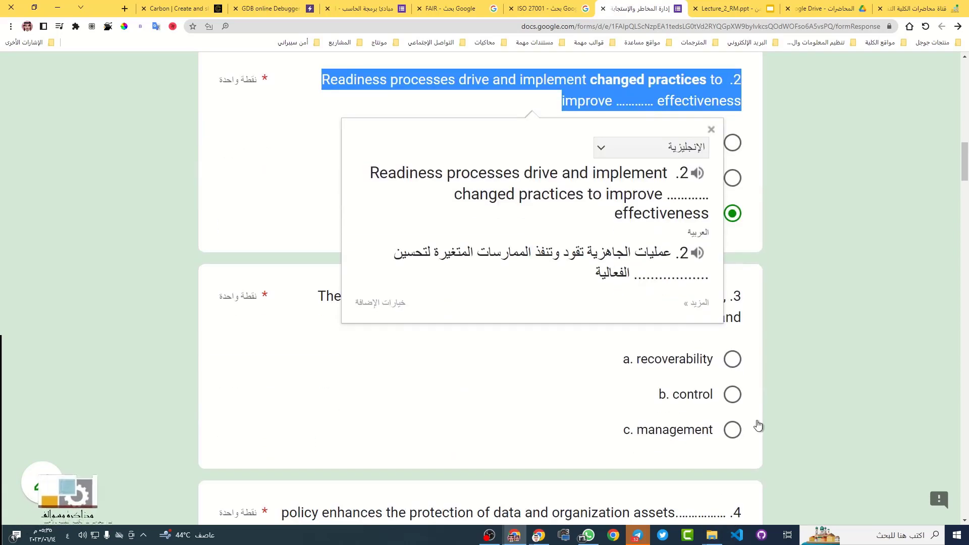
left_click(815, 349)
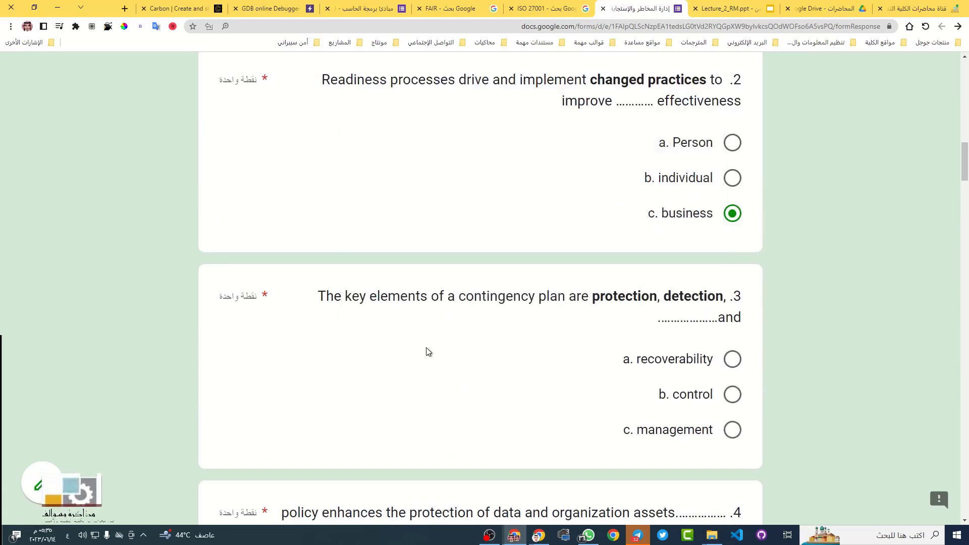